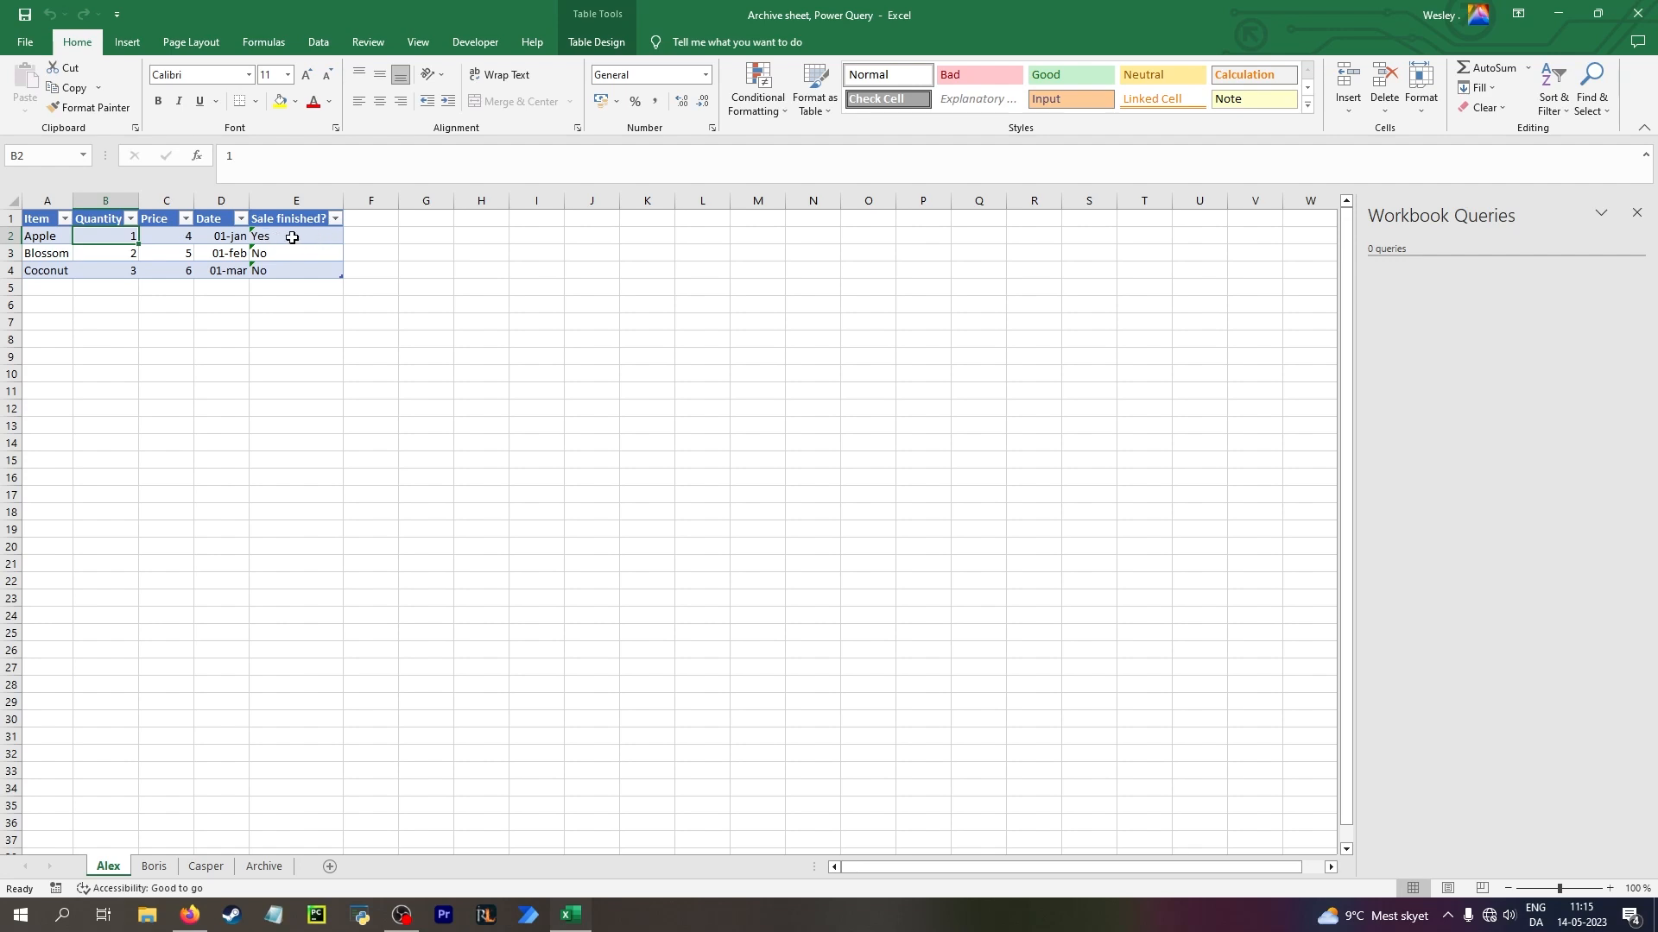
Create a blank Power Query that lists all workbook tables with the formula =Excel.CurrentWorkbook()
left_click(266, 866)
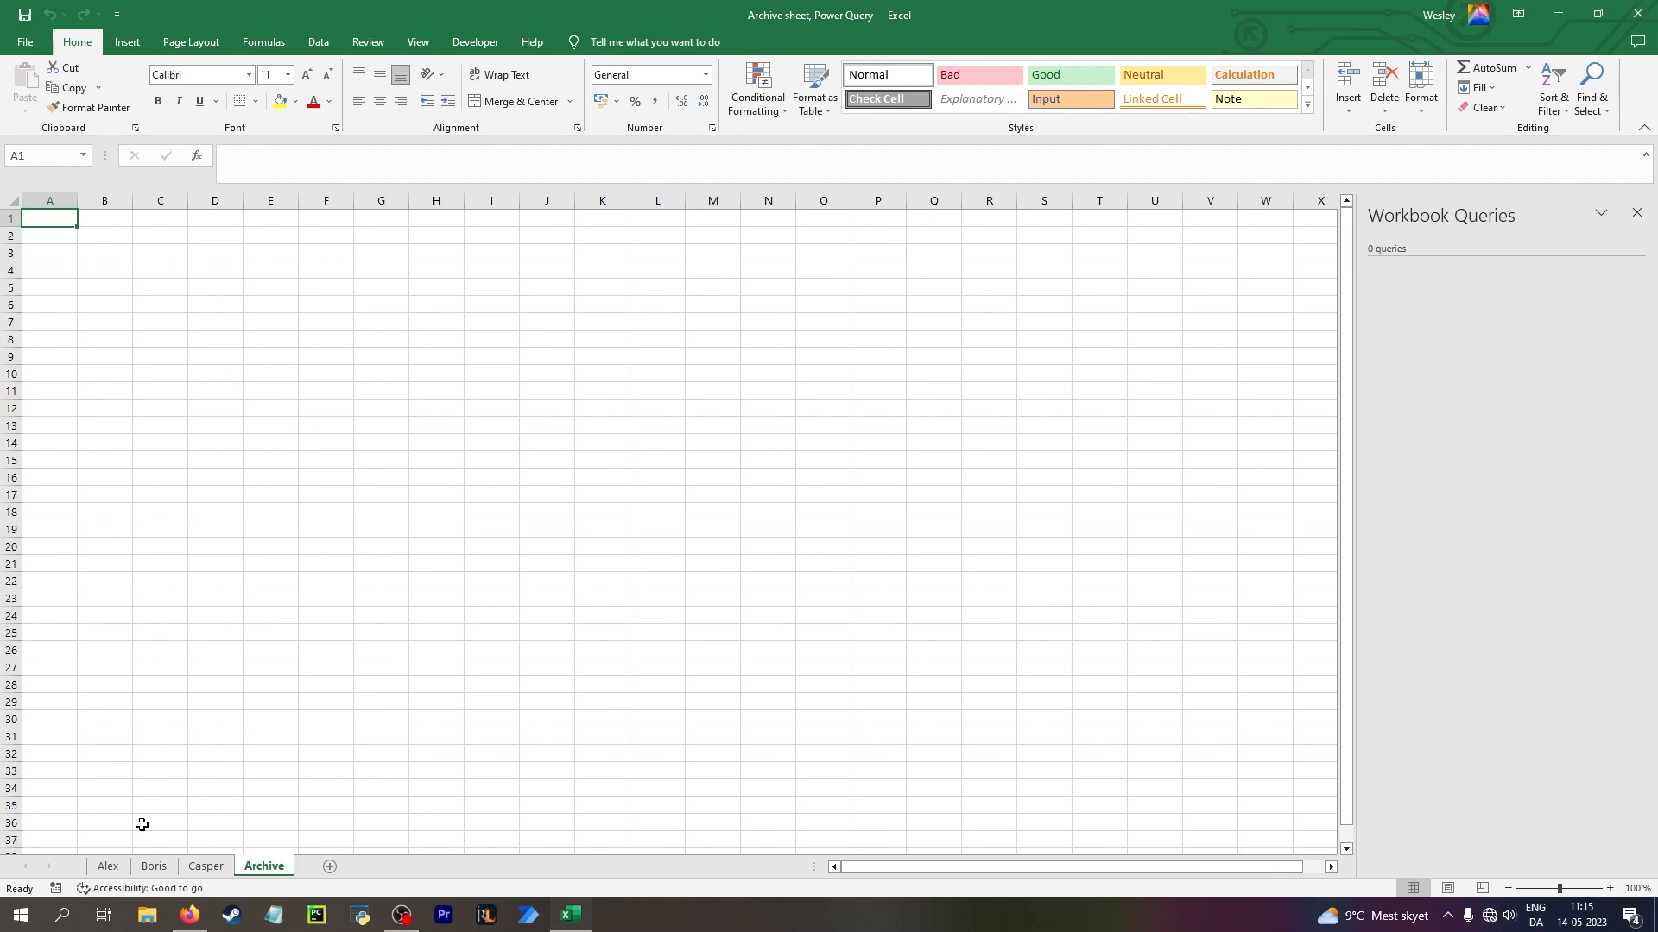
left_click(110, 867)
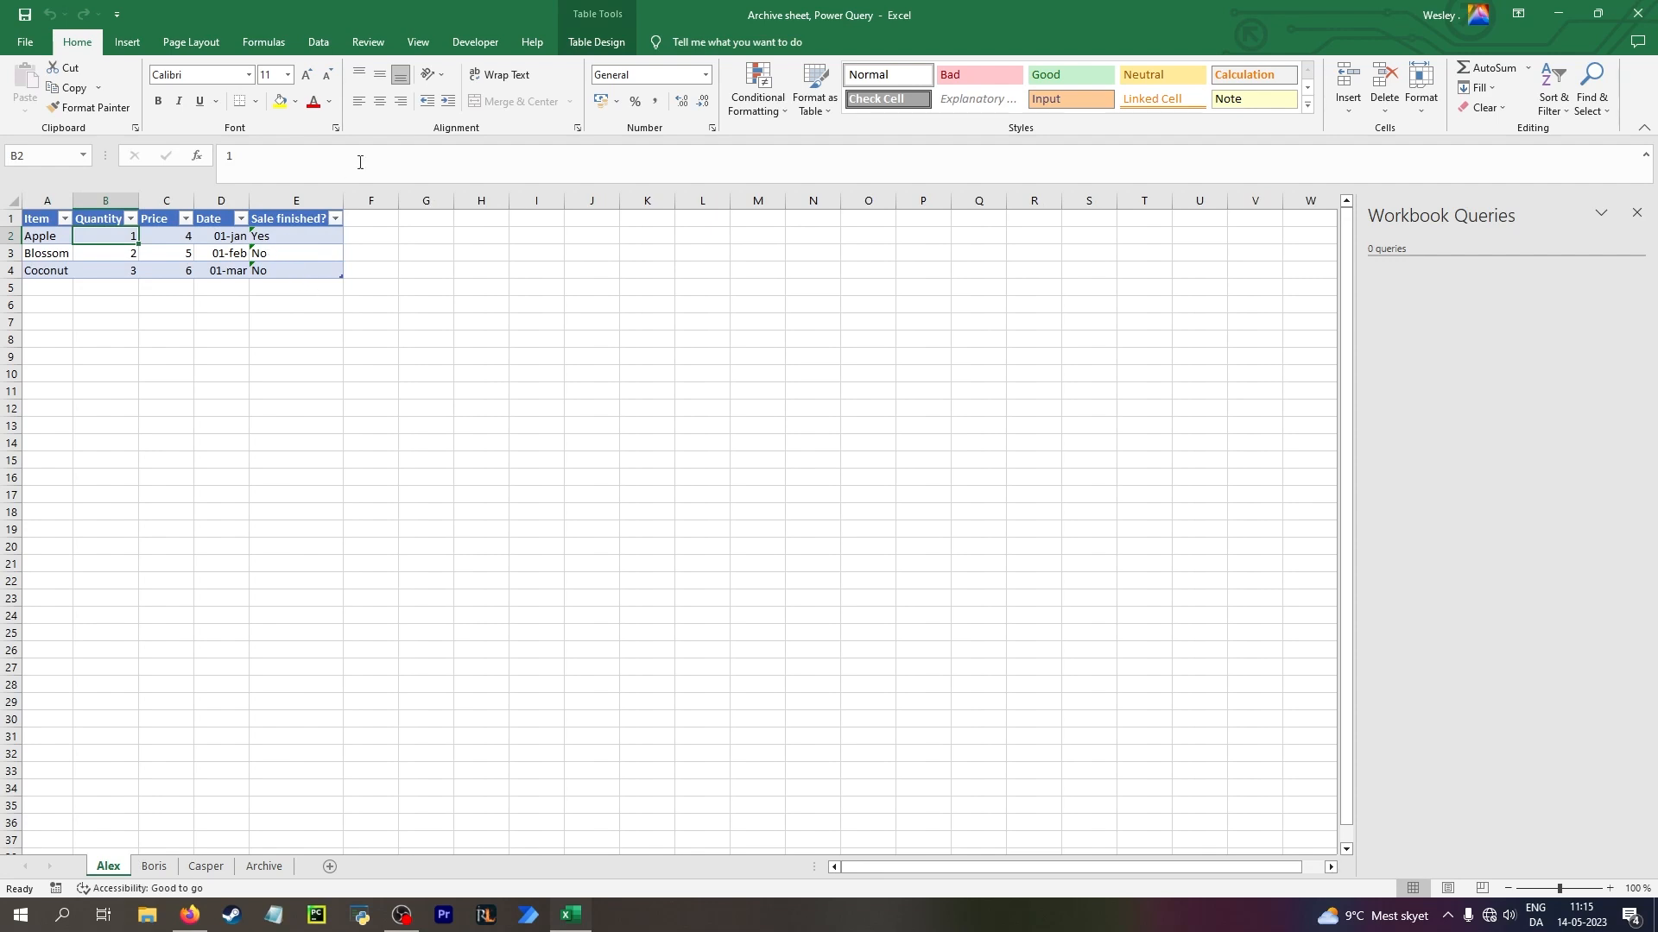
left_click(319, 43)
left_click(277, 97)
mouse_move(346, 263)
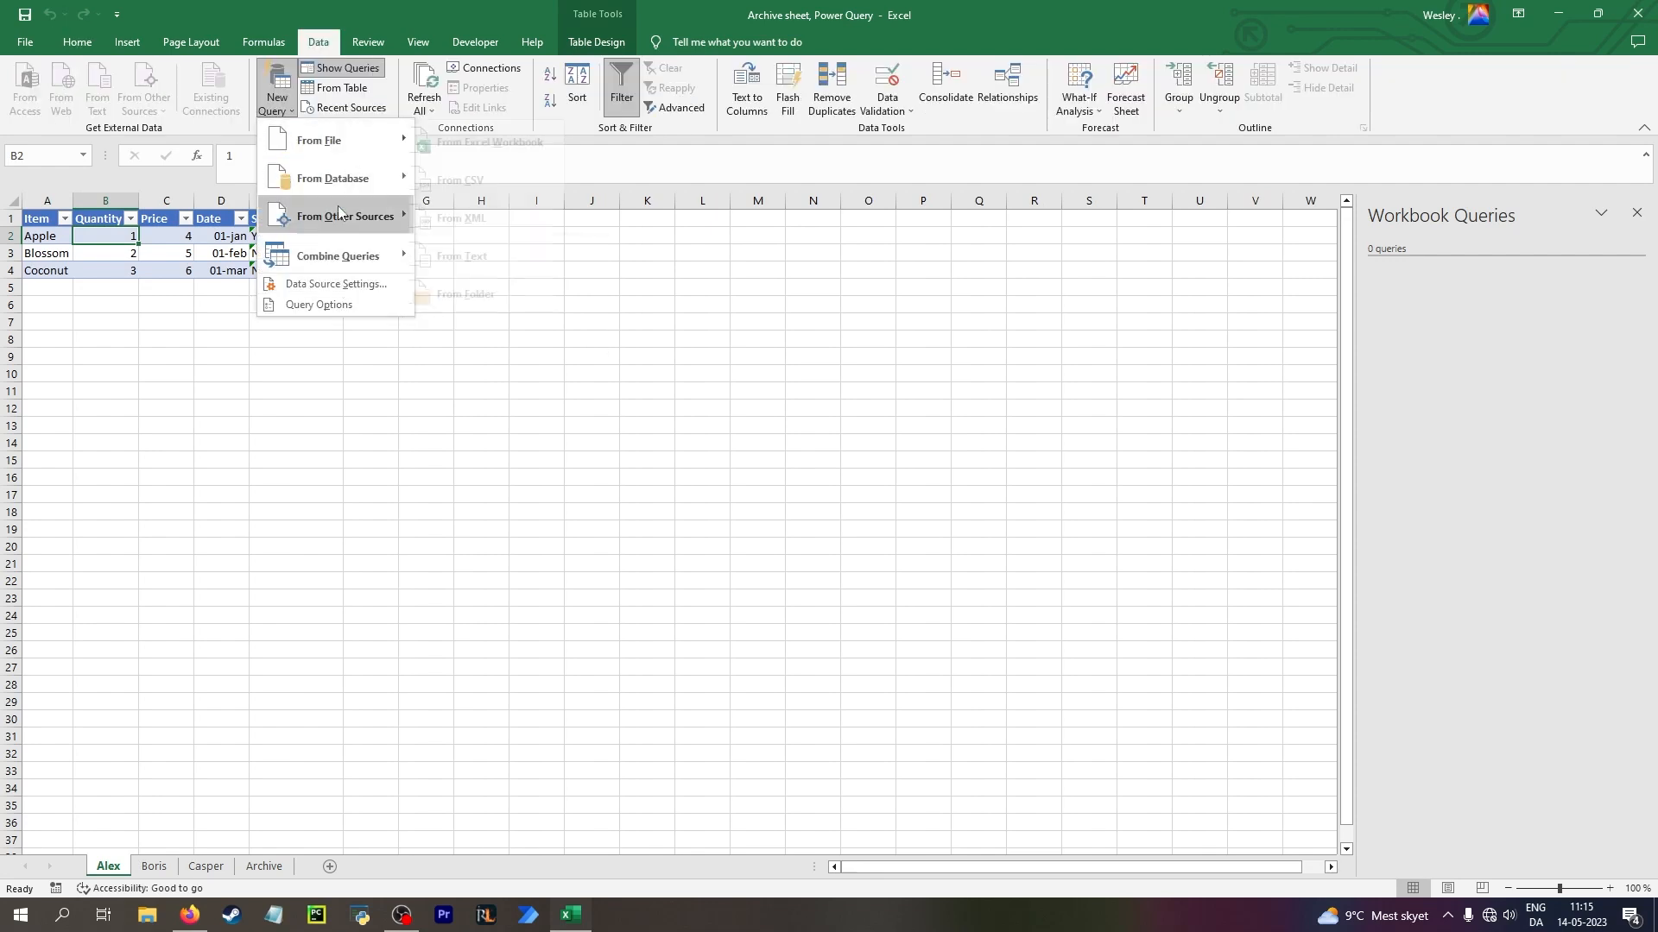
left_click(497, 334)
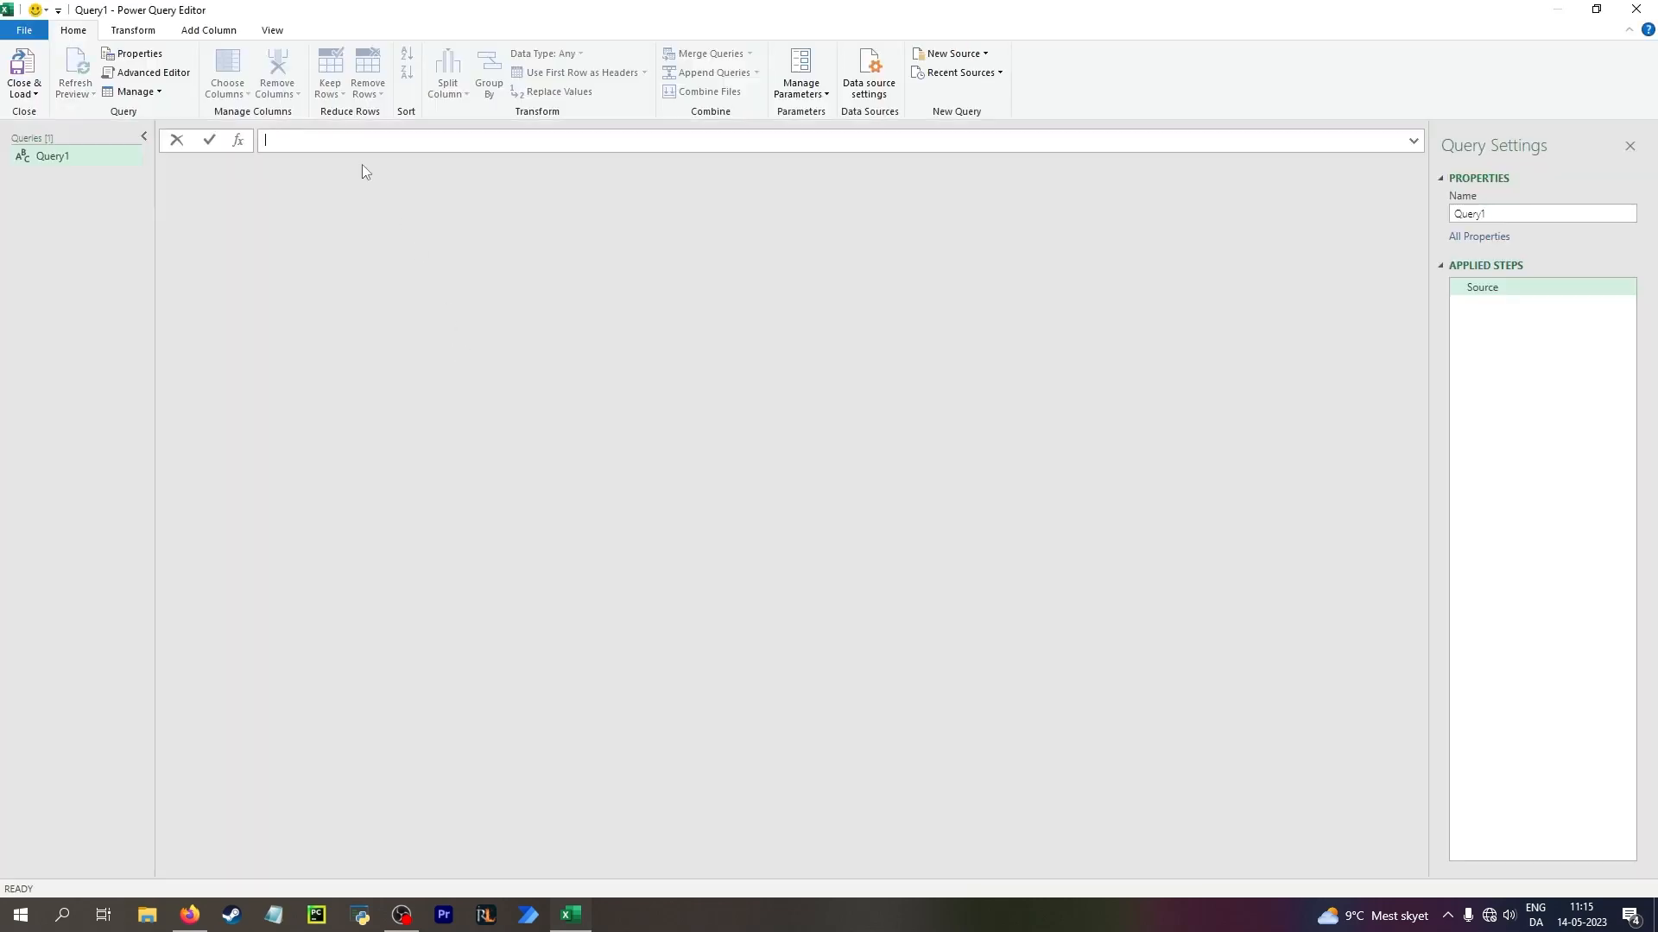
type("=Excel.CurrentWorkbook(")
key("Return")
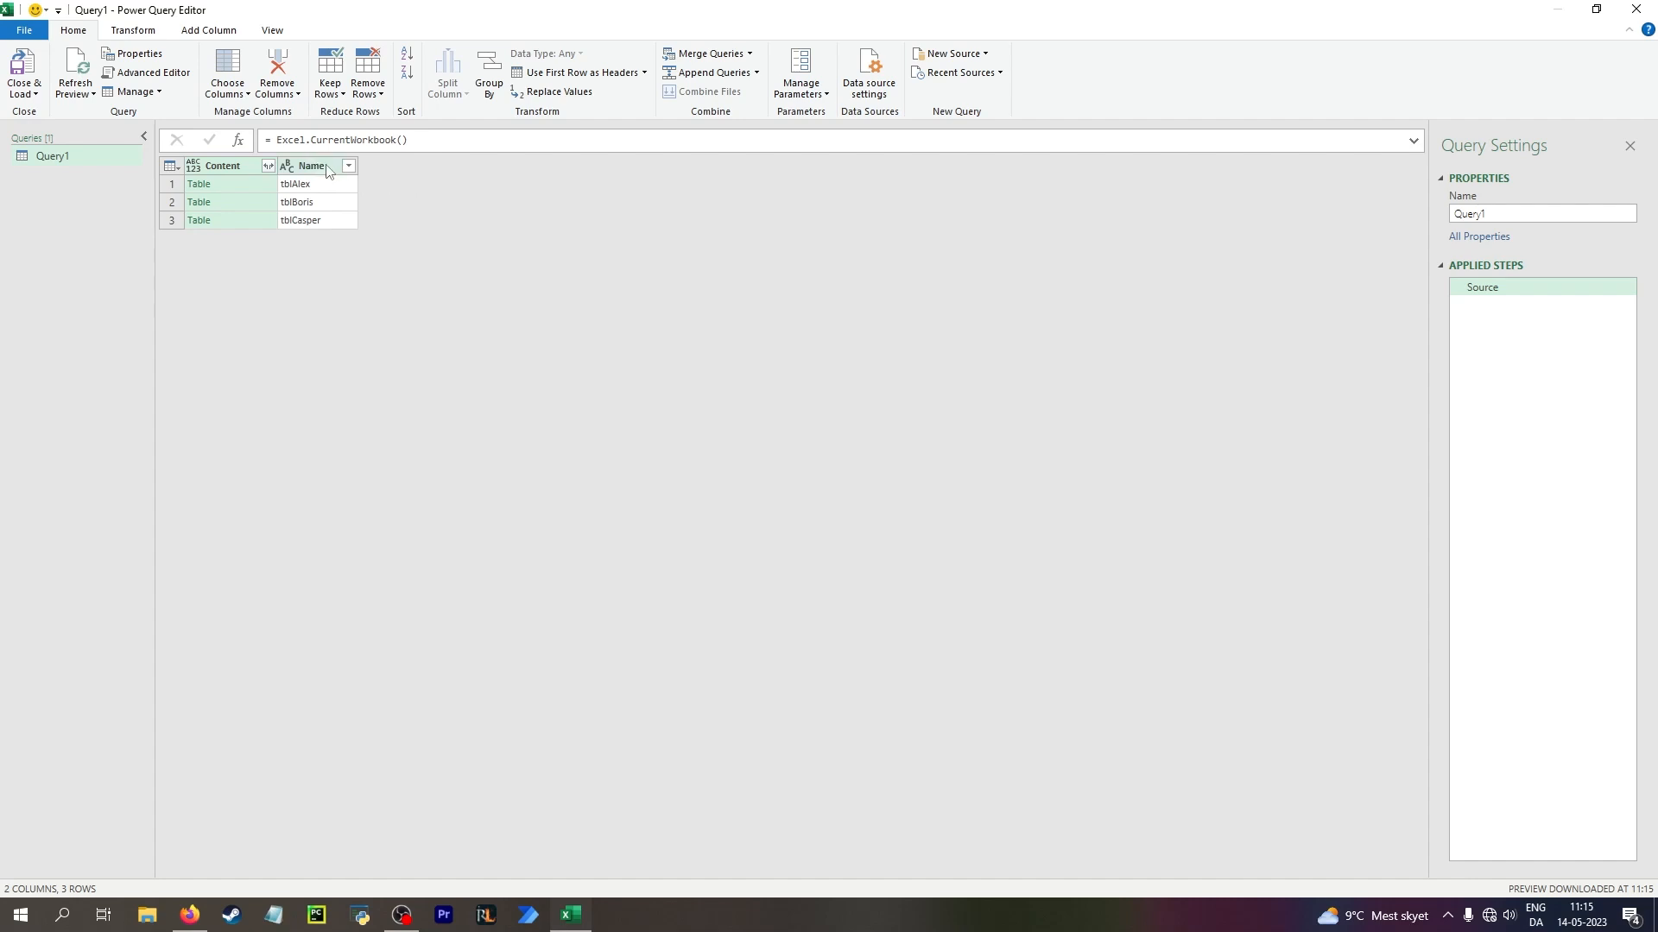
Rename the query's Name column to Salesperson
left_click(312, 171)
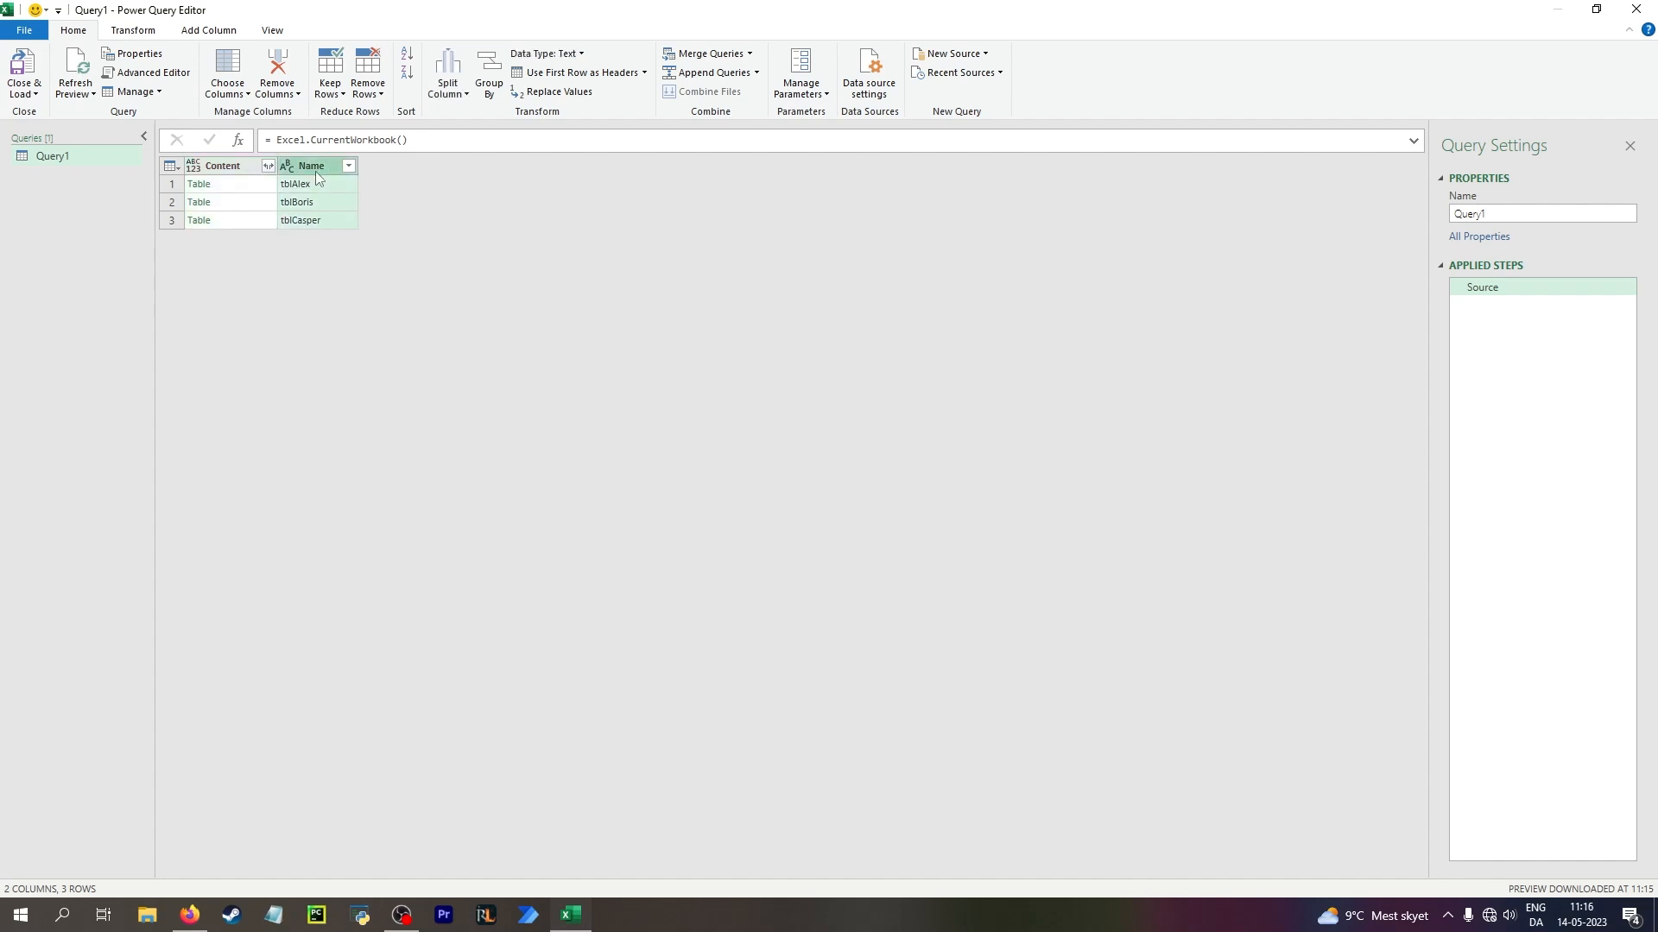
double_click(310, 165)
type("S")
type("alesperson")
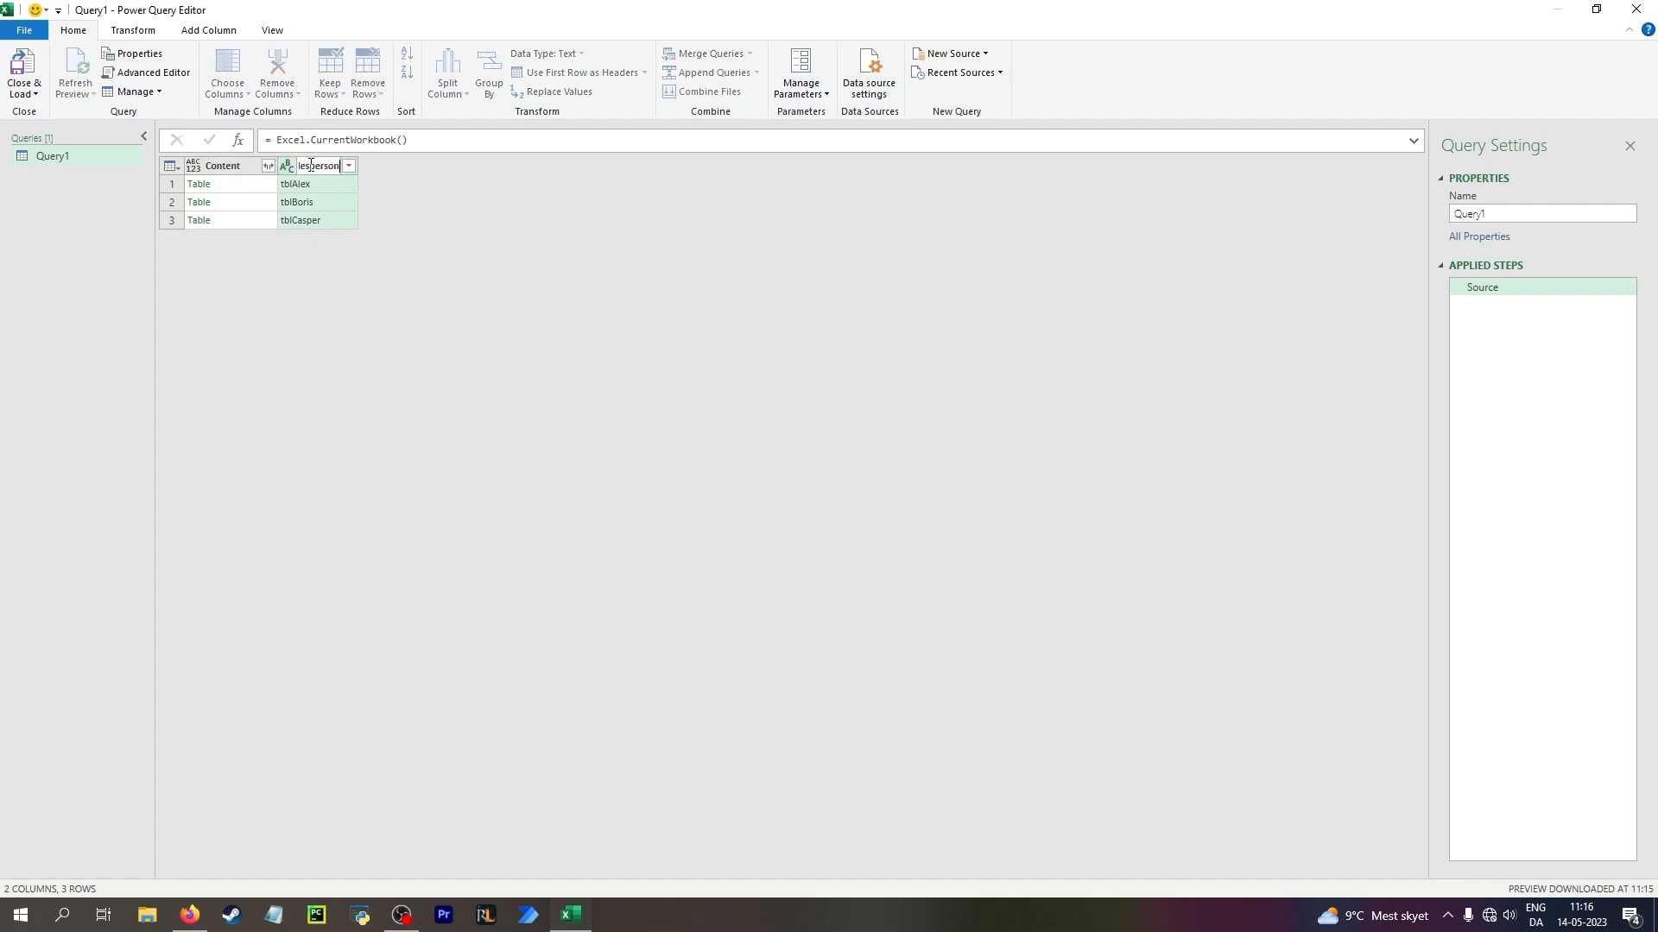
key("Return")
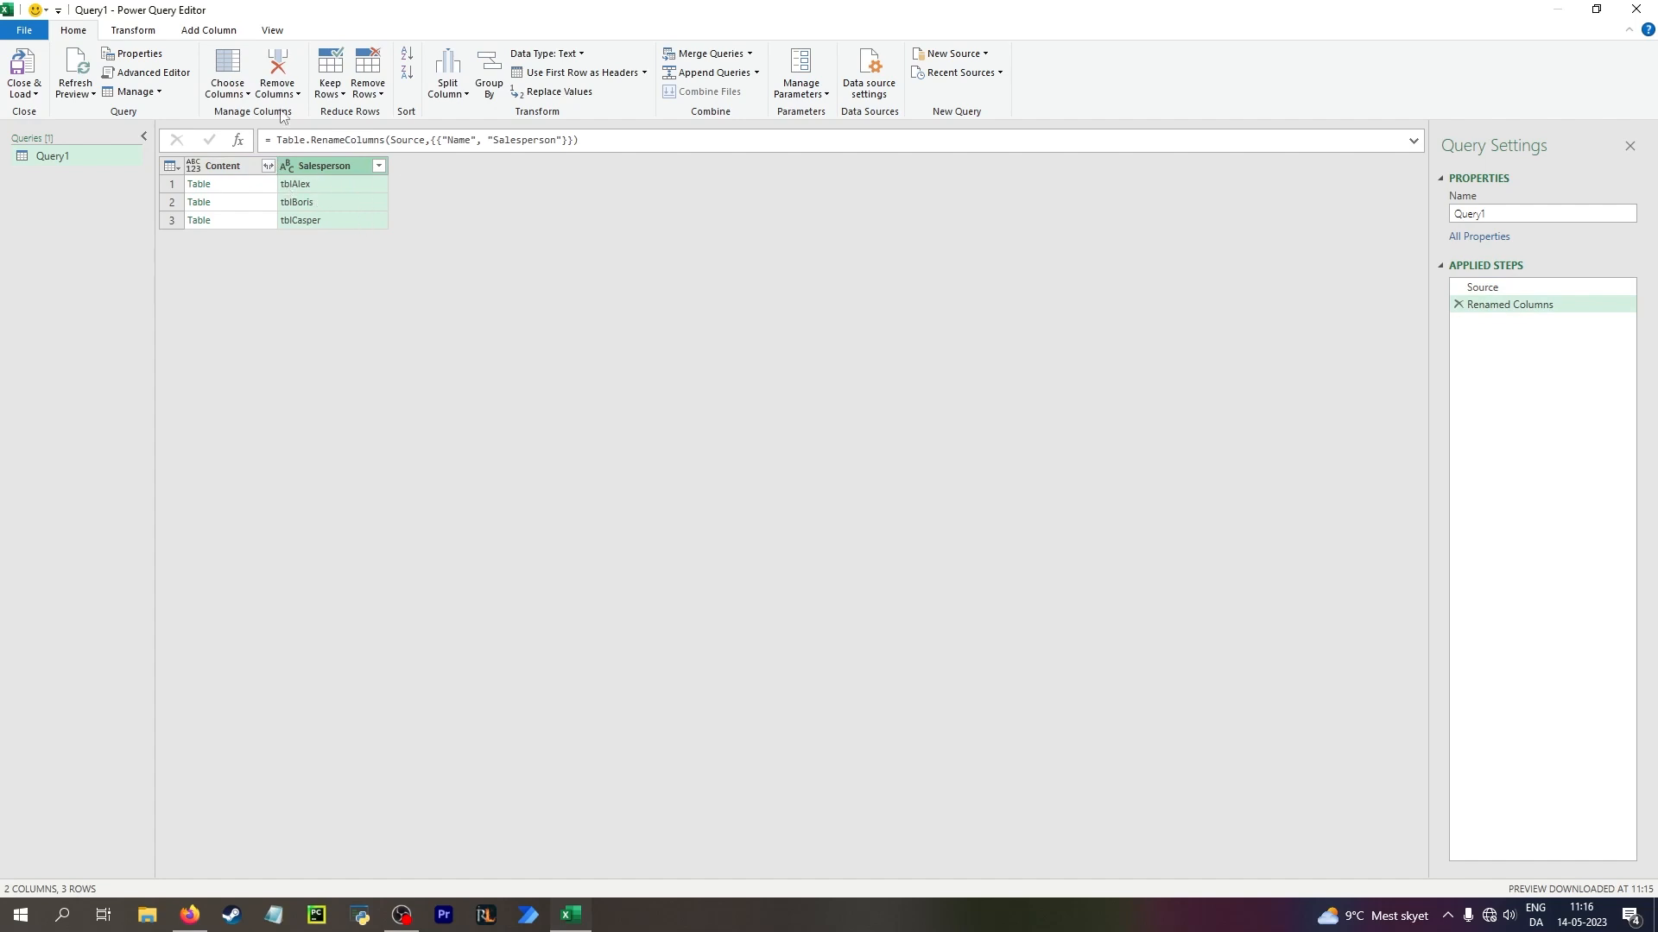
Replace the text "tbl" with nothing in the Salesperson column
left_click(134, 31)
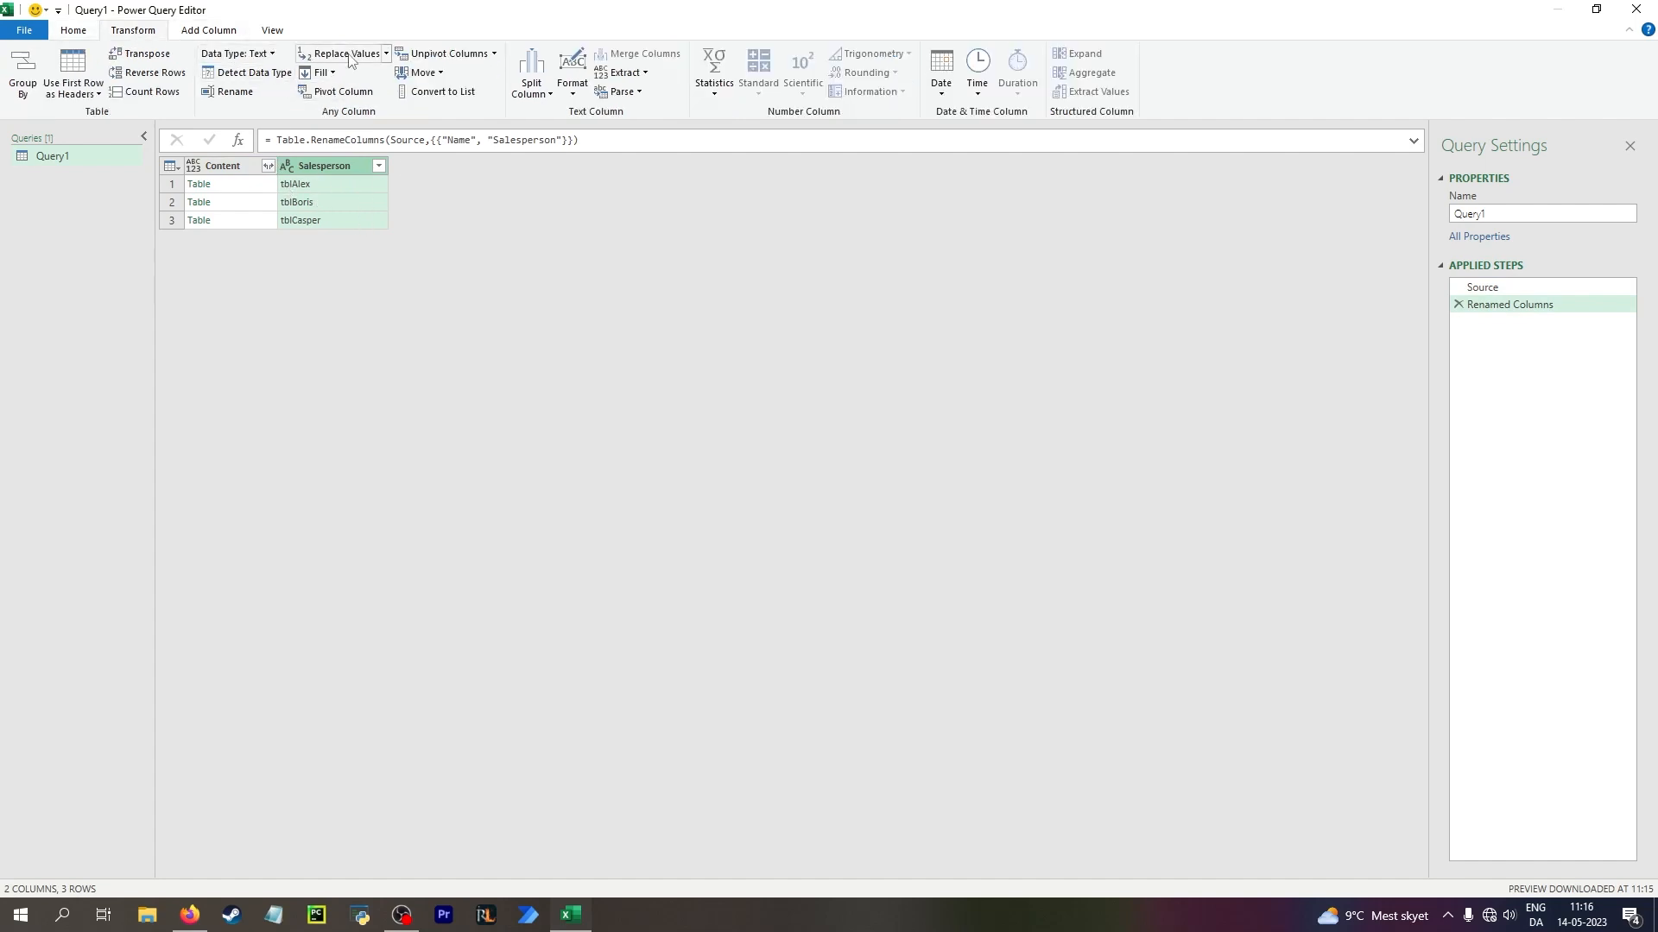
left_click(346, 54)
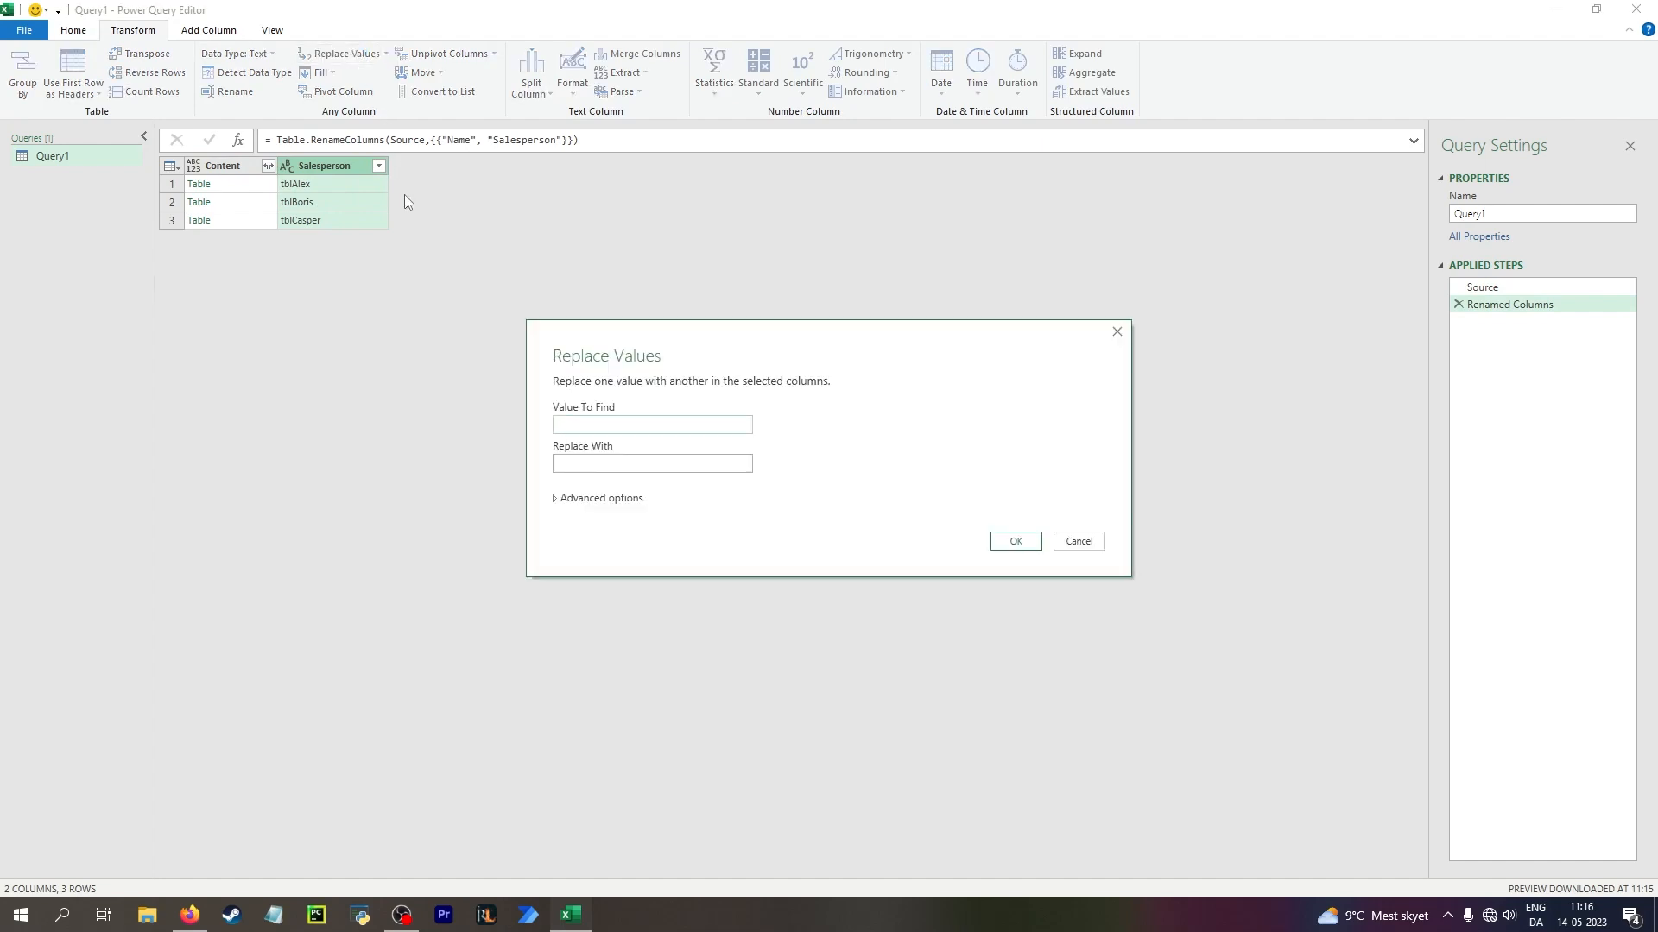
left_click(1002, 543)
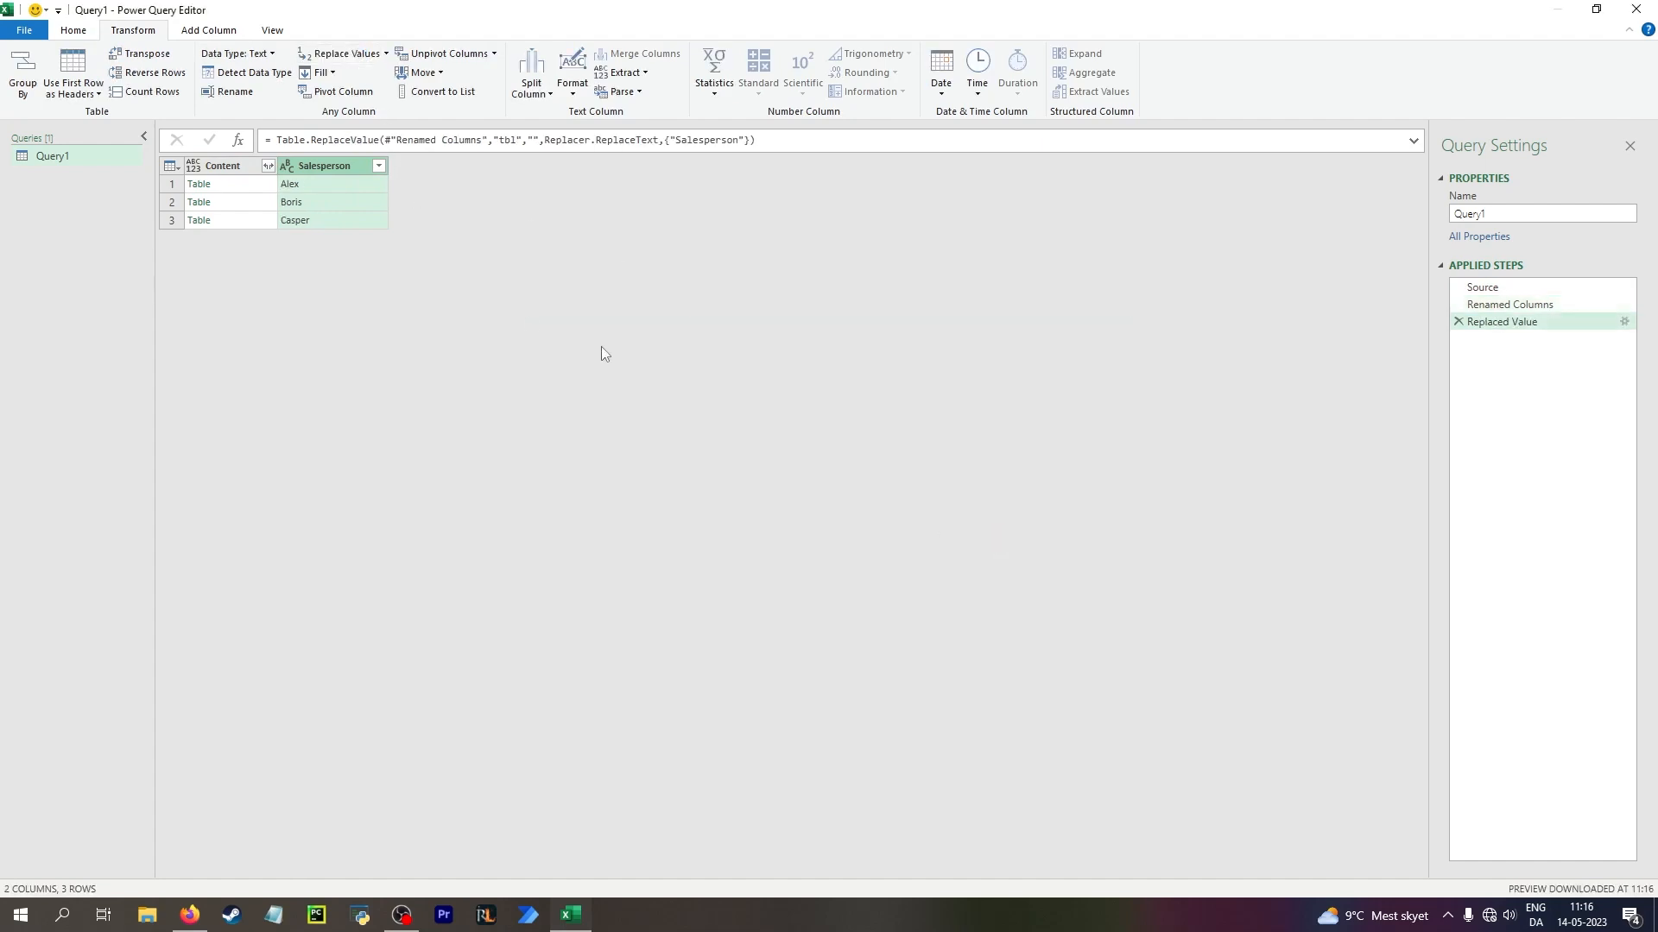
Expand the Content column into Item, Quantity, Price, Date and Sale finished?, without the original column name as prefix
left_click(252, 188)
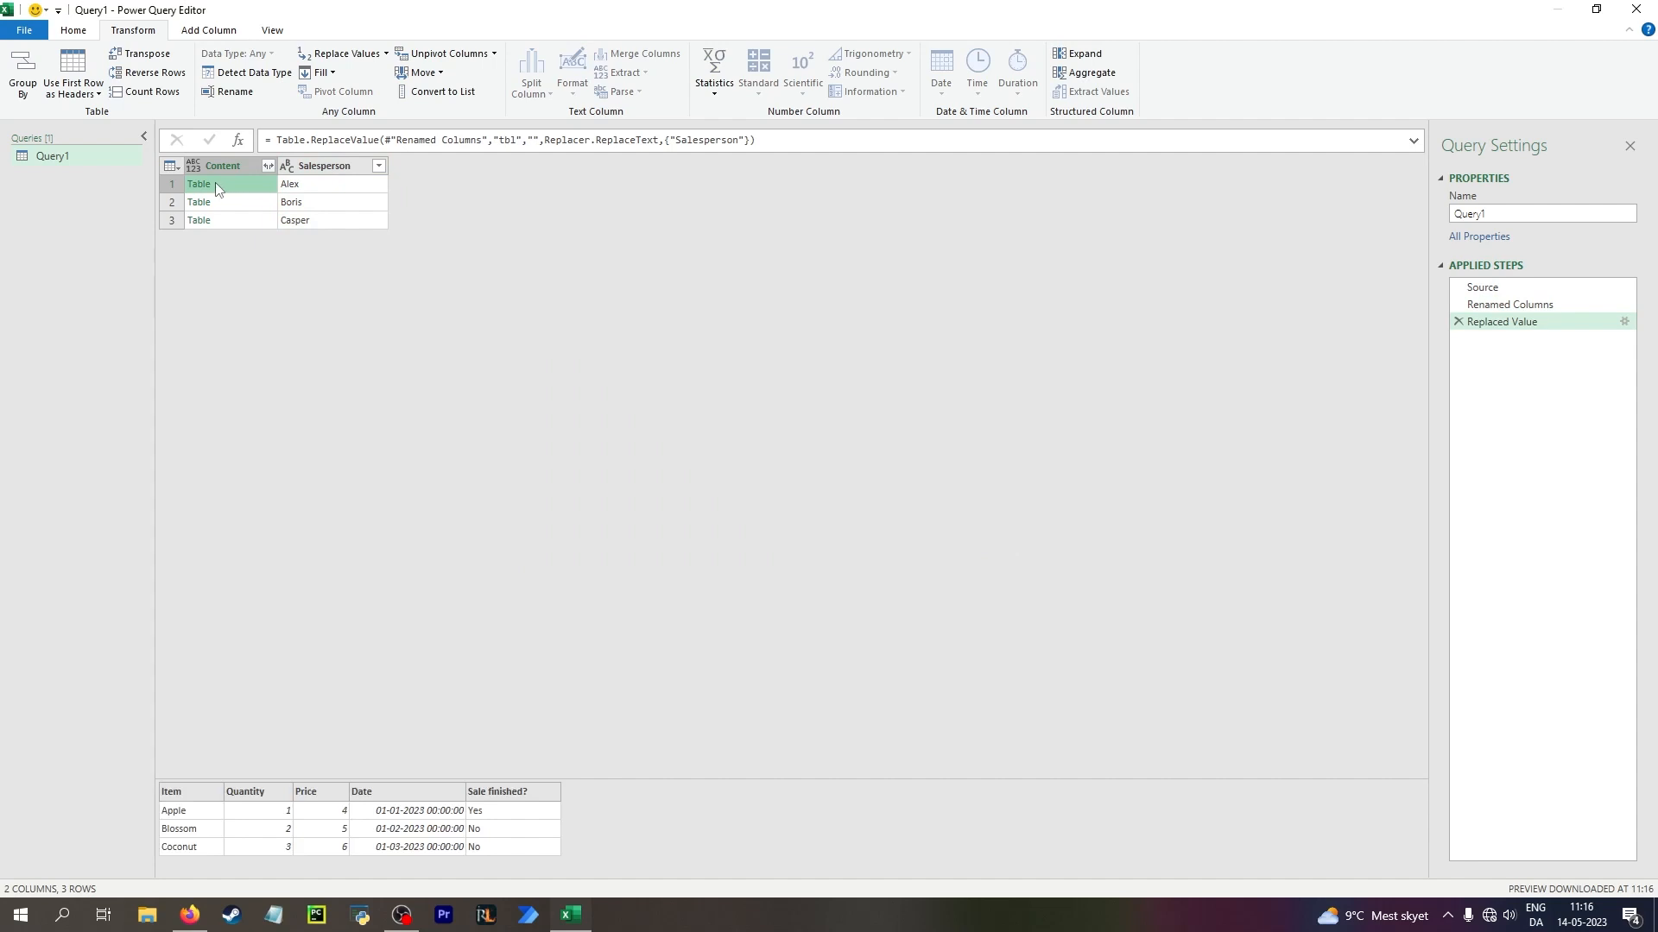
left_click(269, 167)
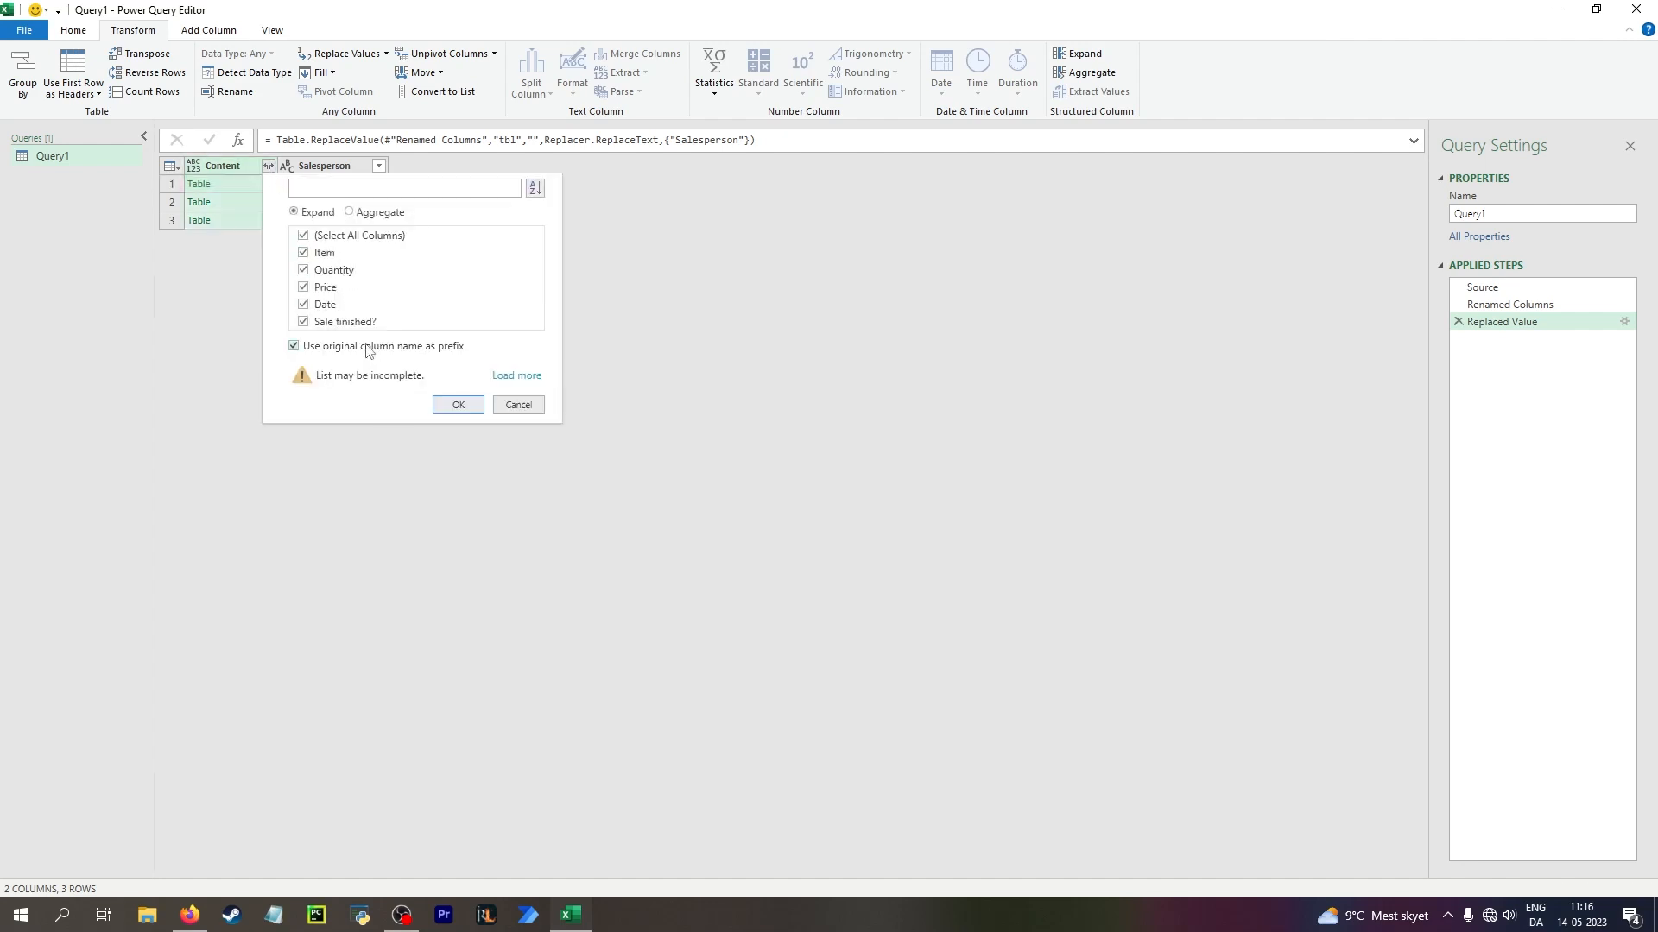
left_click(458, 405)
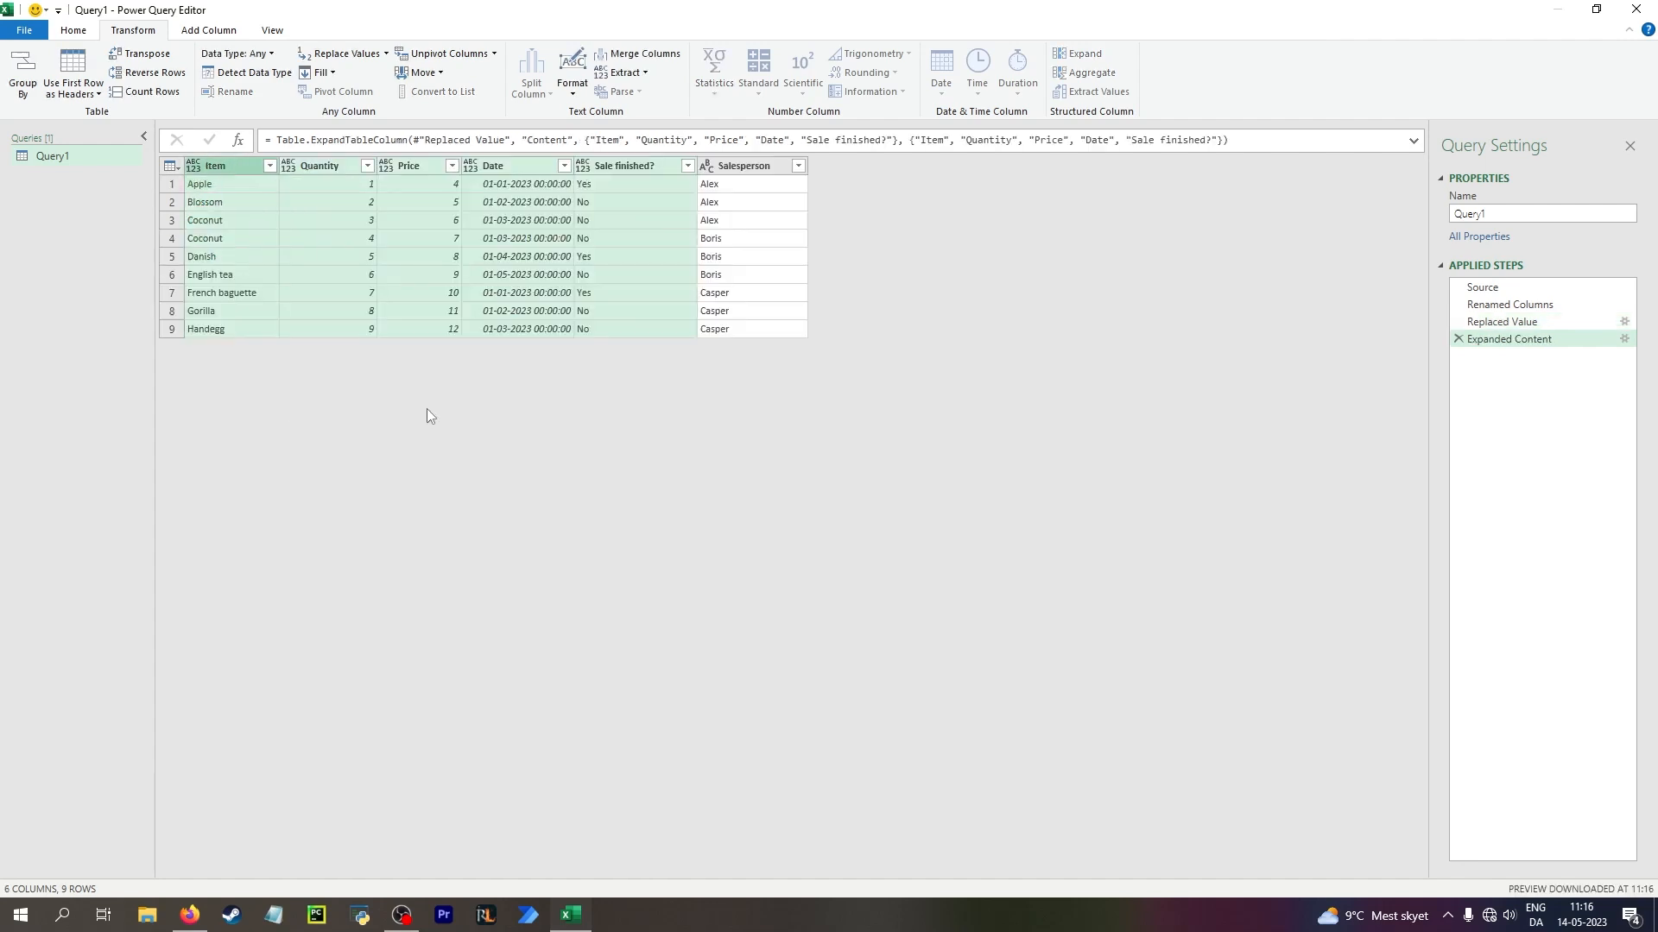
Filter the Sale finished? column to keep only the rows with Yes
left_click(655, 189)
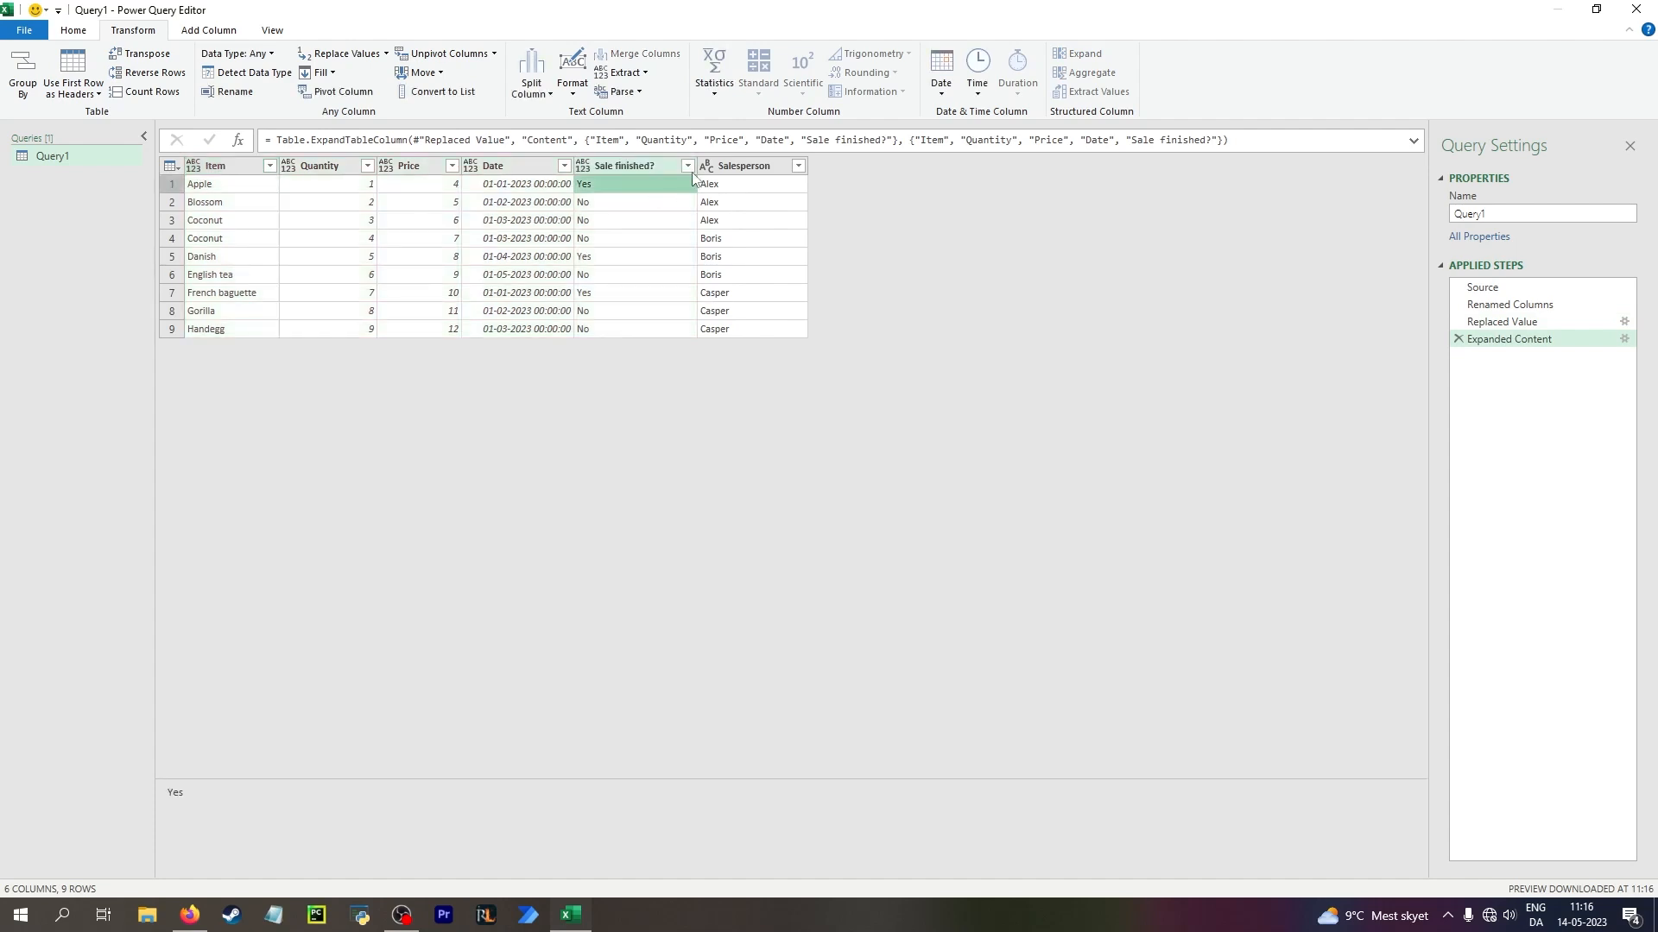
left_click(688, 167)
left_click(484, 348)
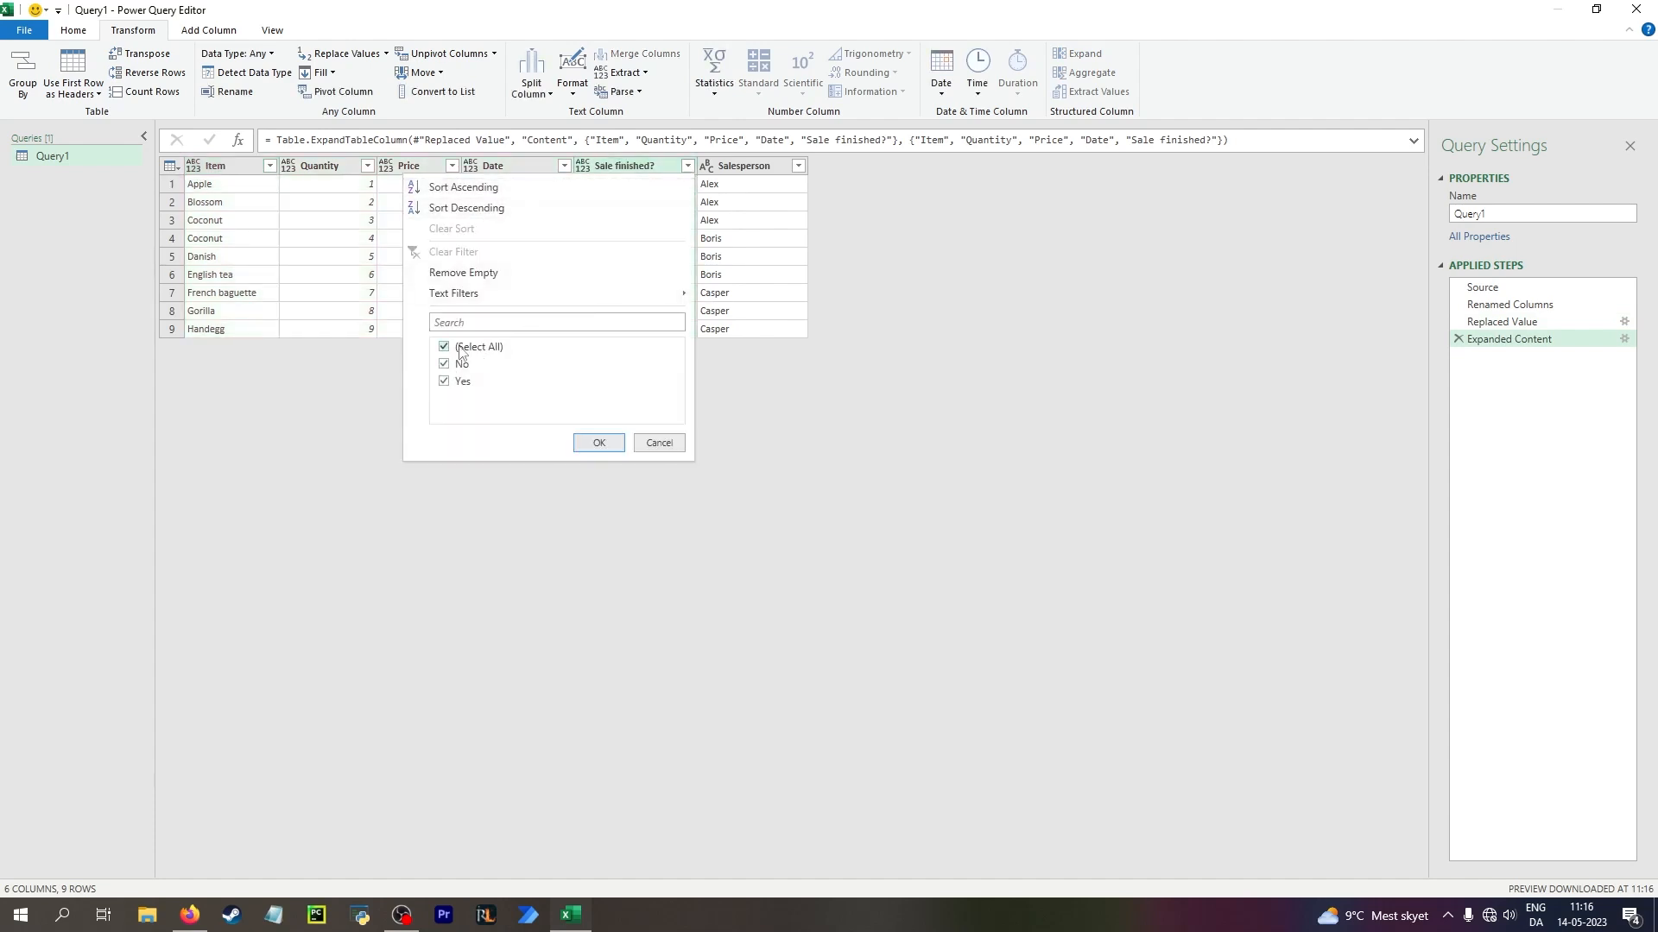
left_click(463, 382)
left_click(599, 443)
Set the column data types: Date to Date, Price to Currency, Quantity to Whole Number and Item to Text
left_click(519, 188)
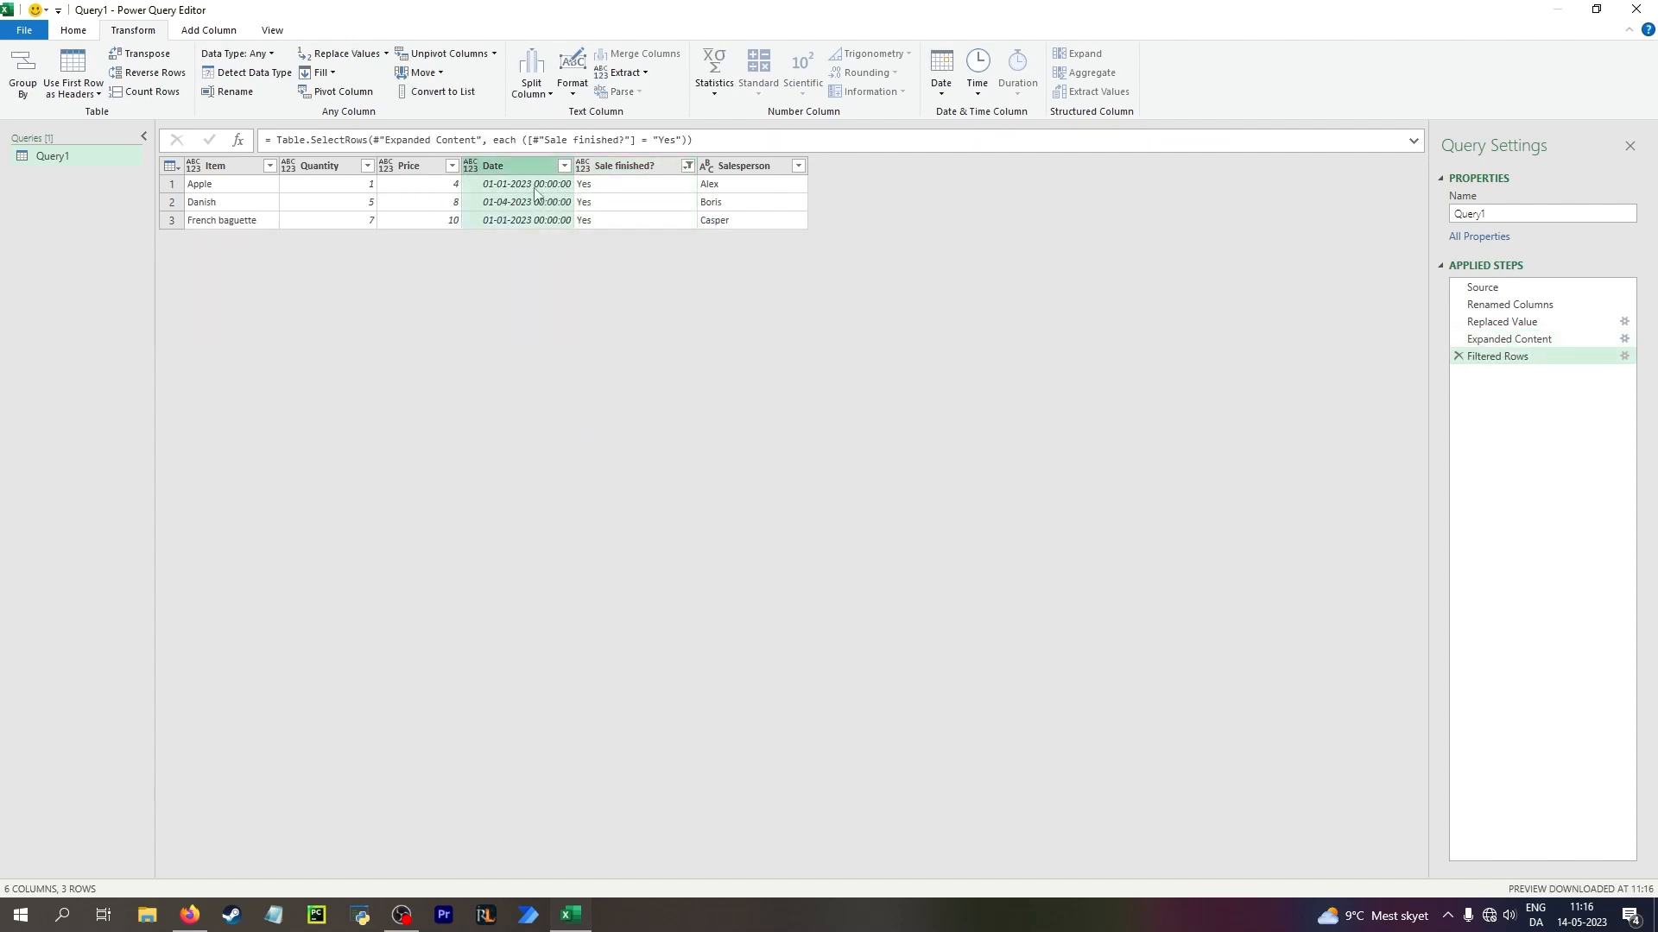
left_click(470, 169)
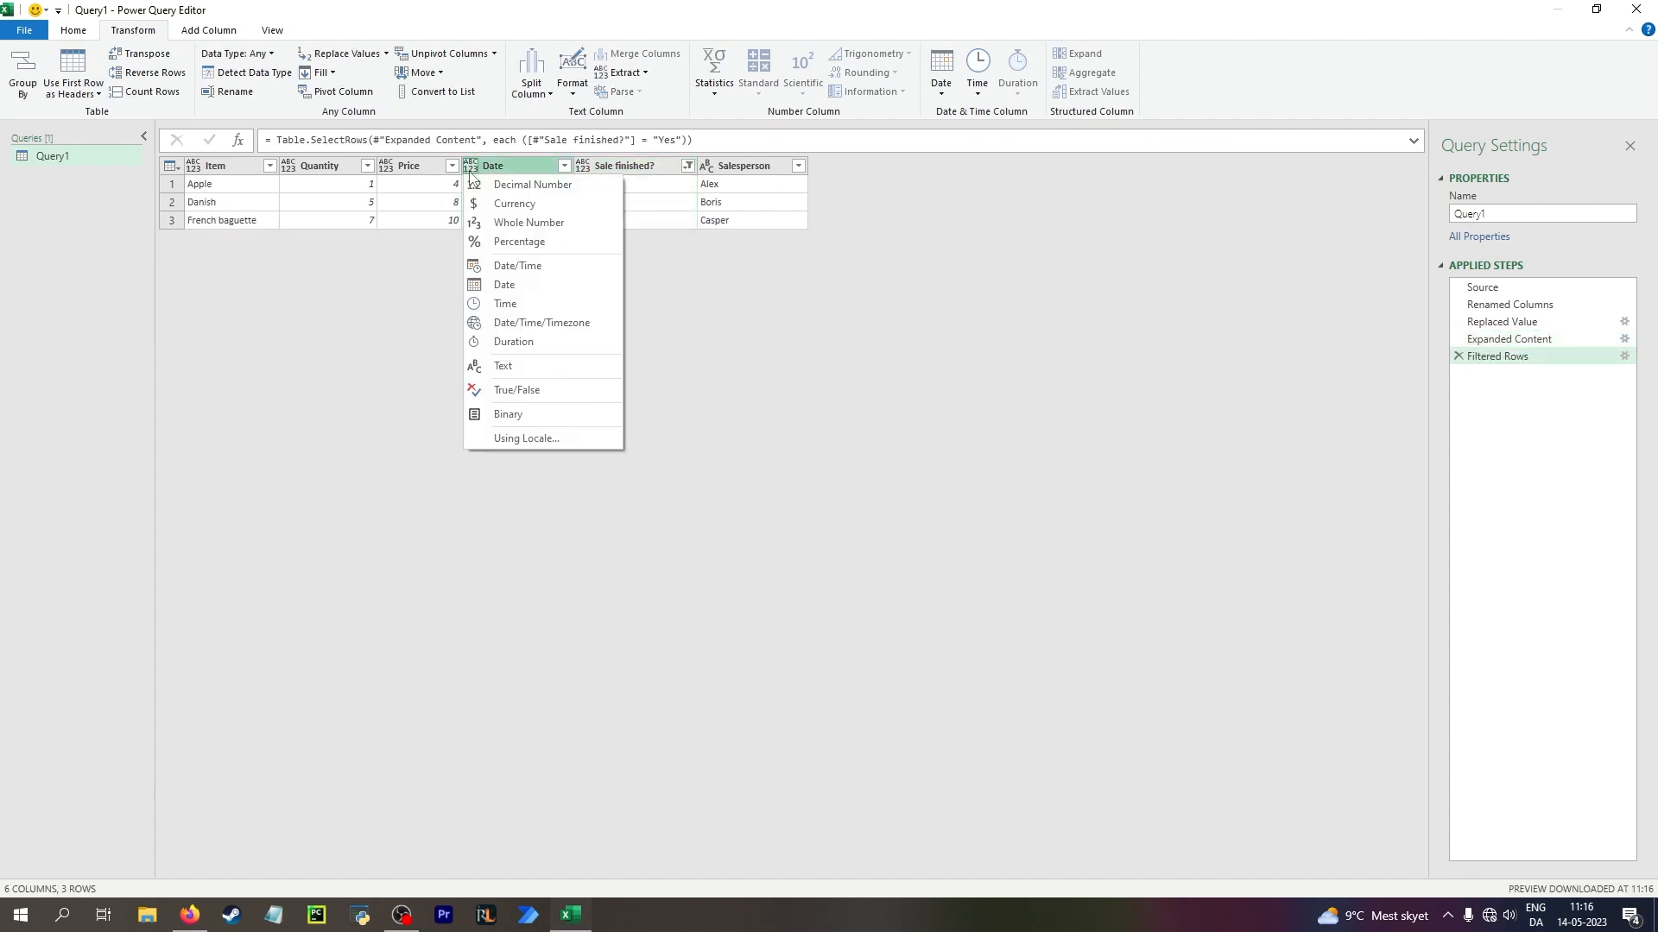
left_click(531, 287)
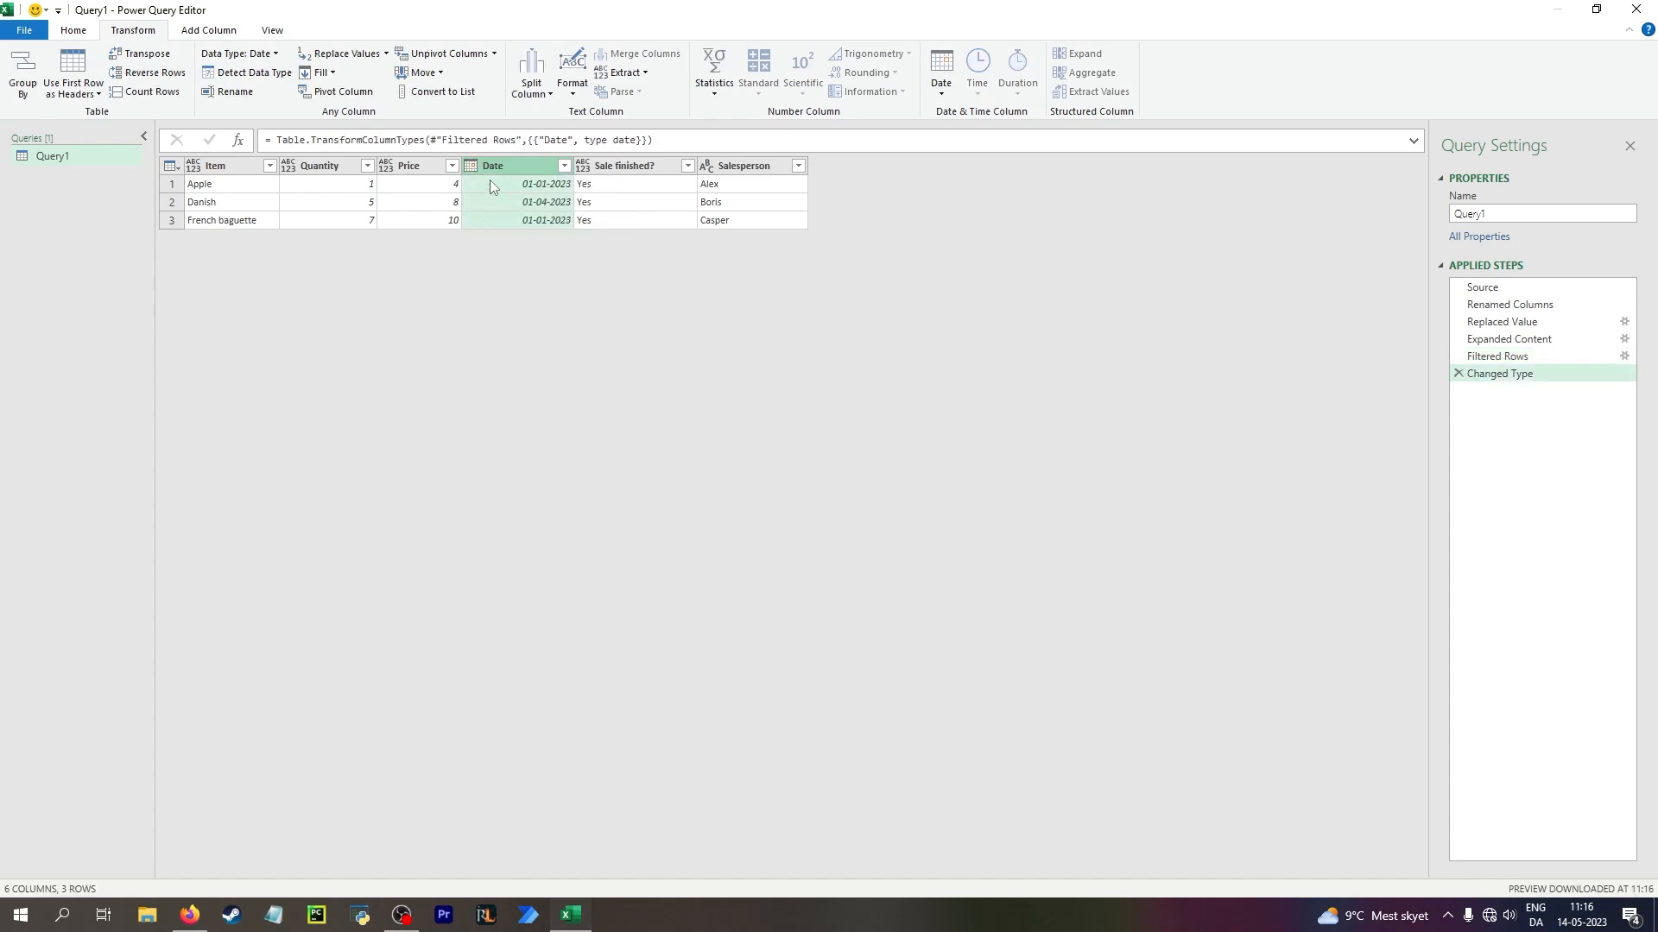
left_click(385, 166)
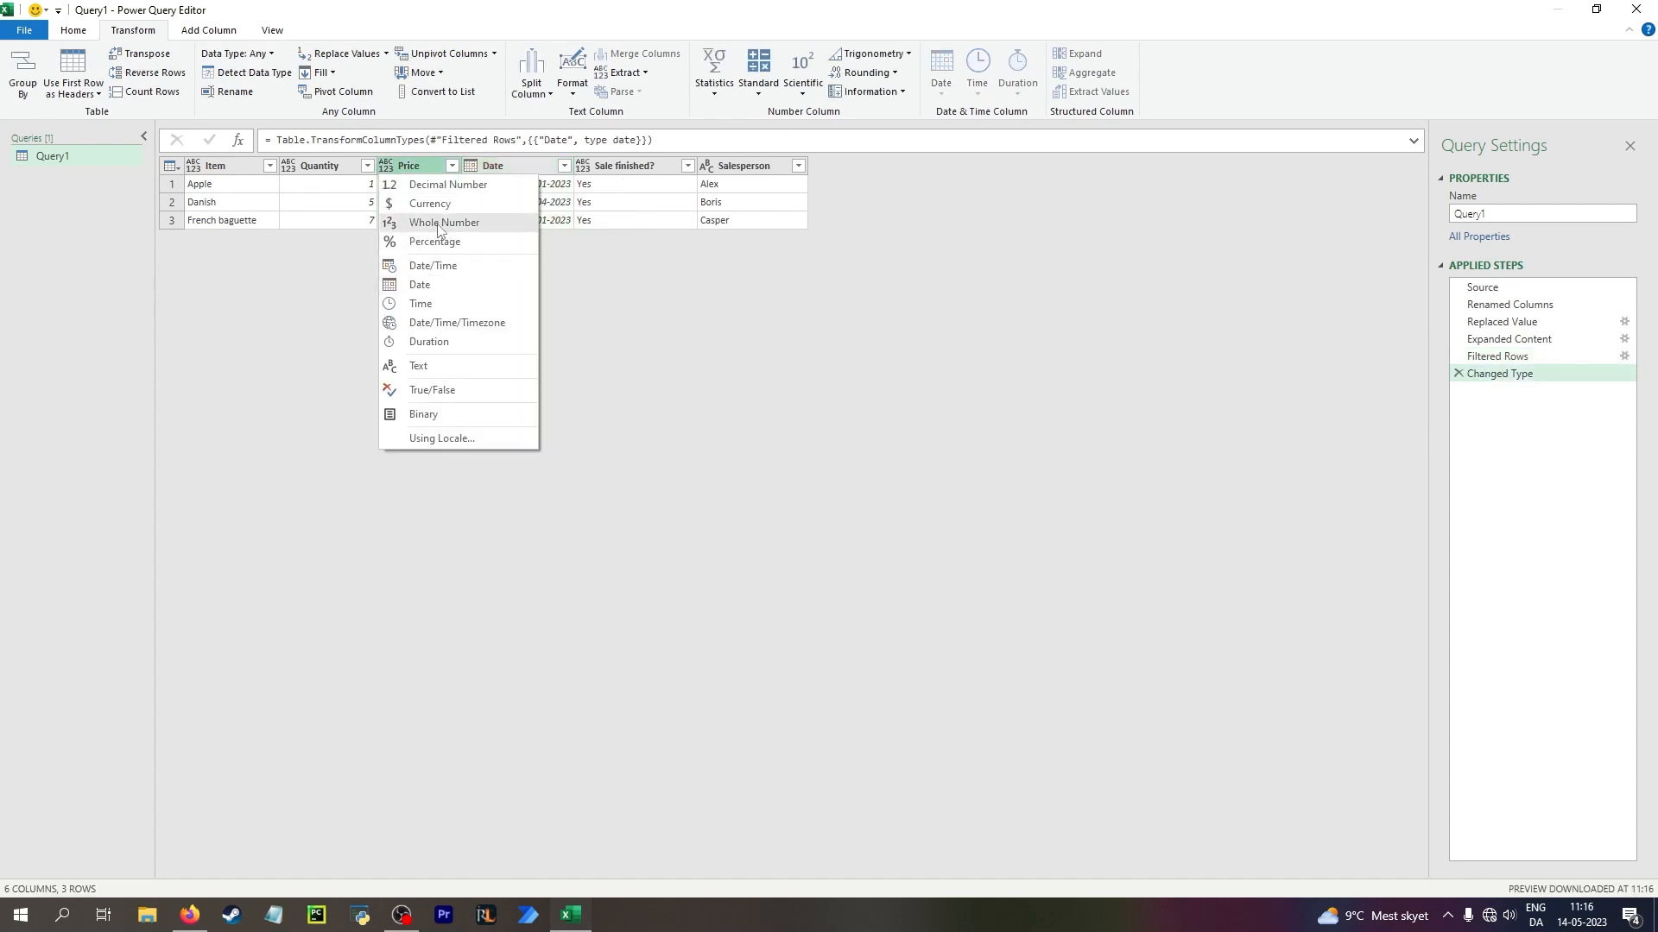
left_click(429, 205)
left_click(288, 166)
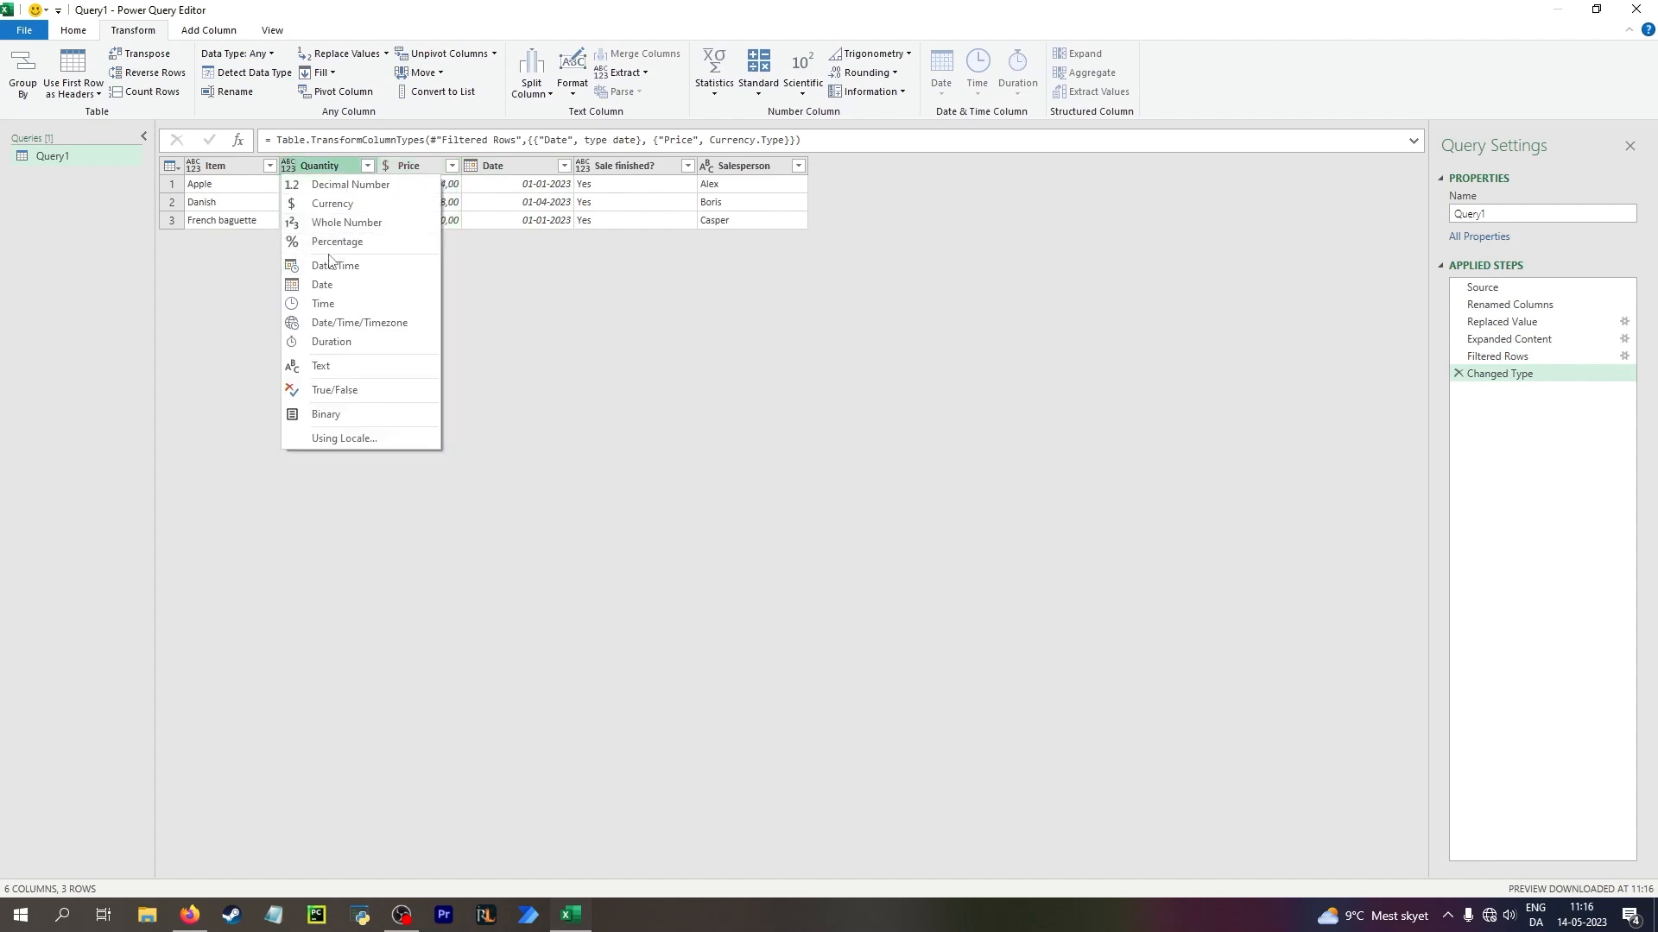
left_click(373, 223)
left_click(192, 167)
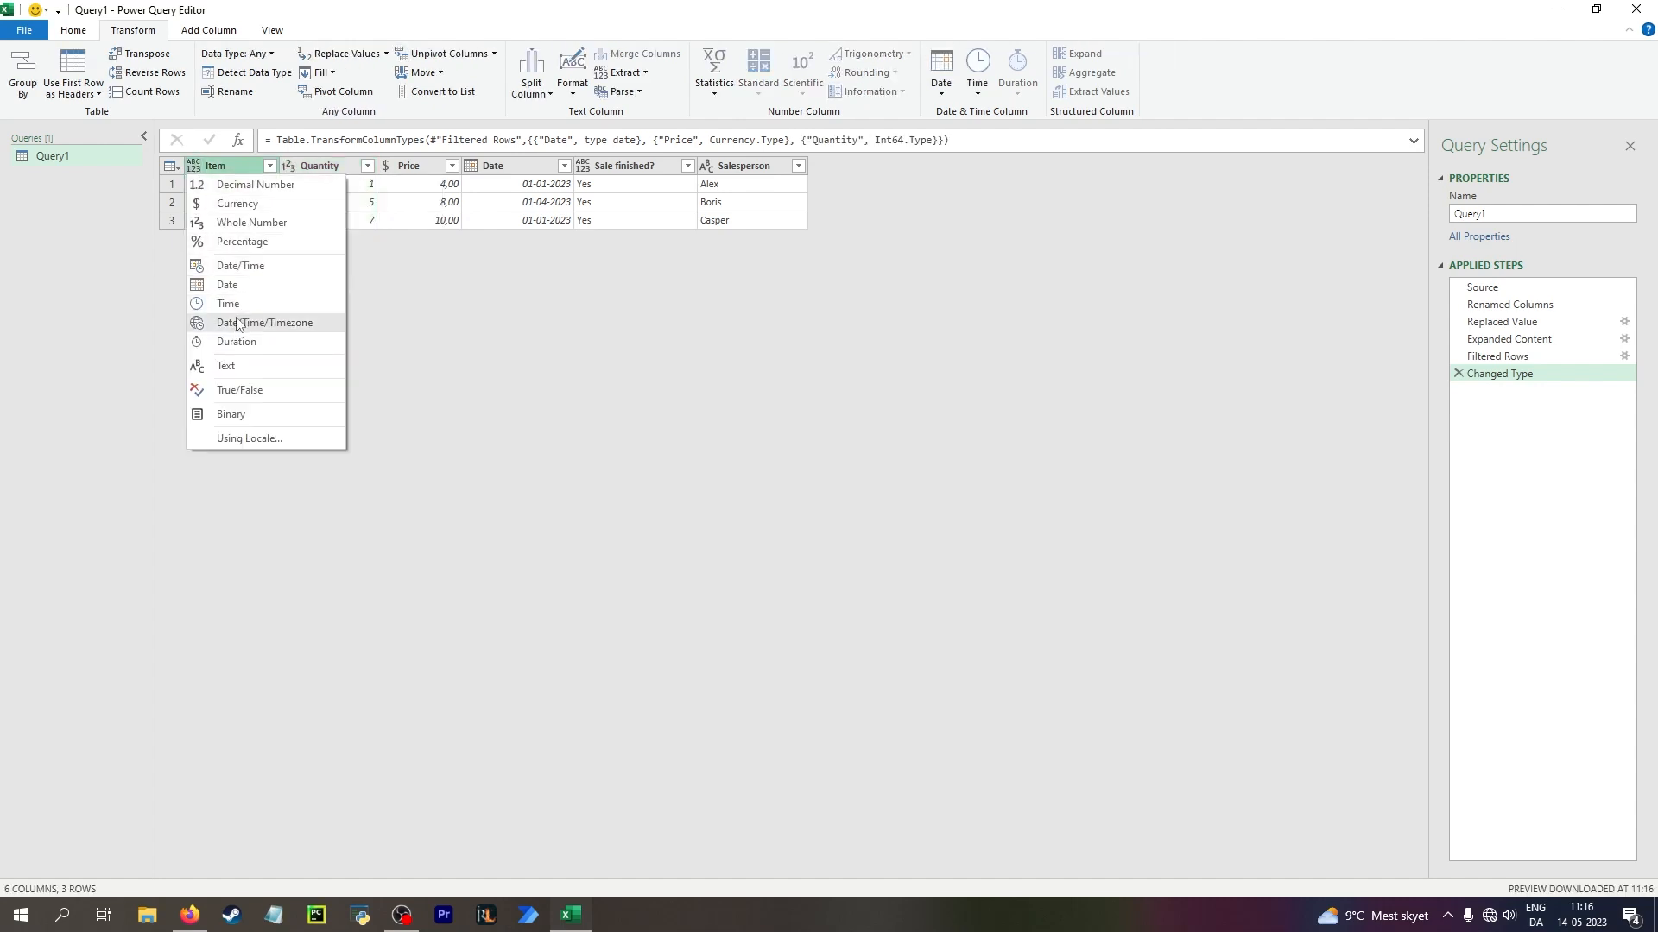
left_click(246, 368)
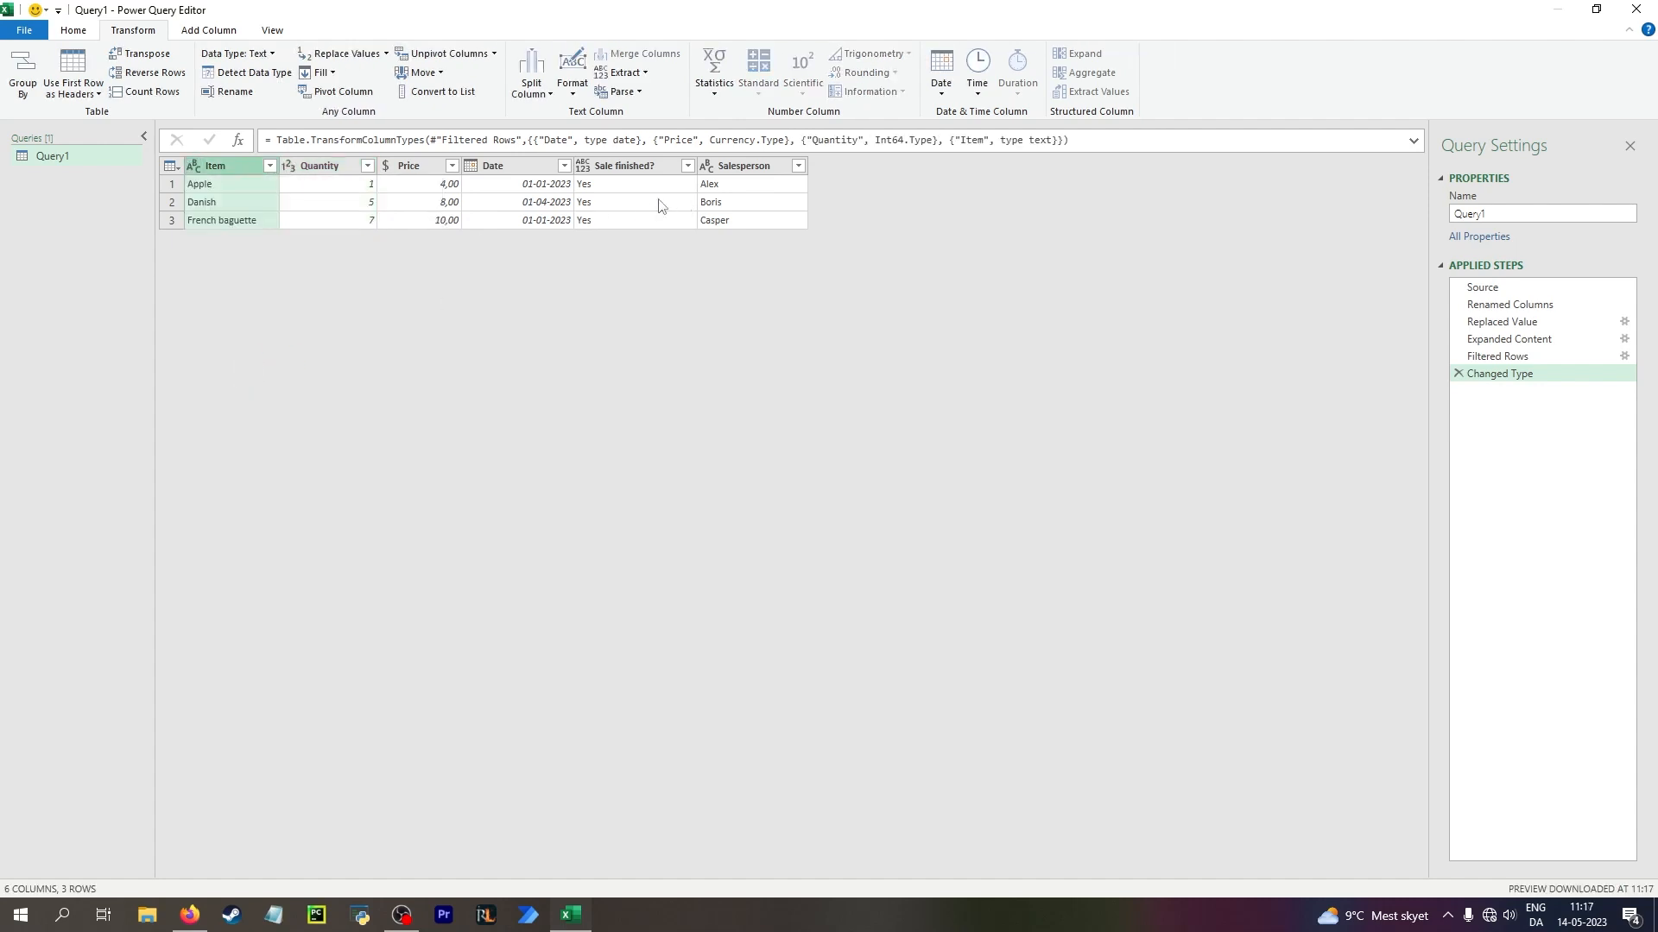
Load the query as a table into the existing Archive worksheet, starting at cell A1
left_click(75, 35)
left_click(34, 95)
left_click(73, 131)
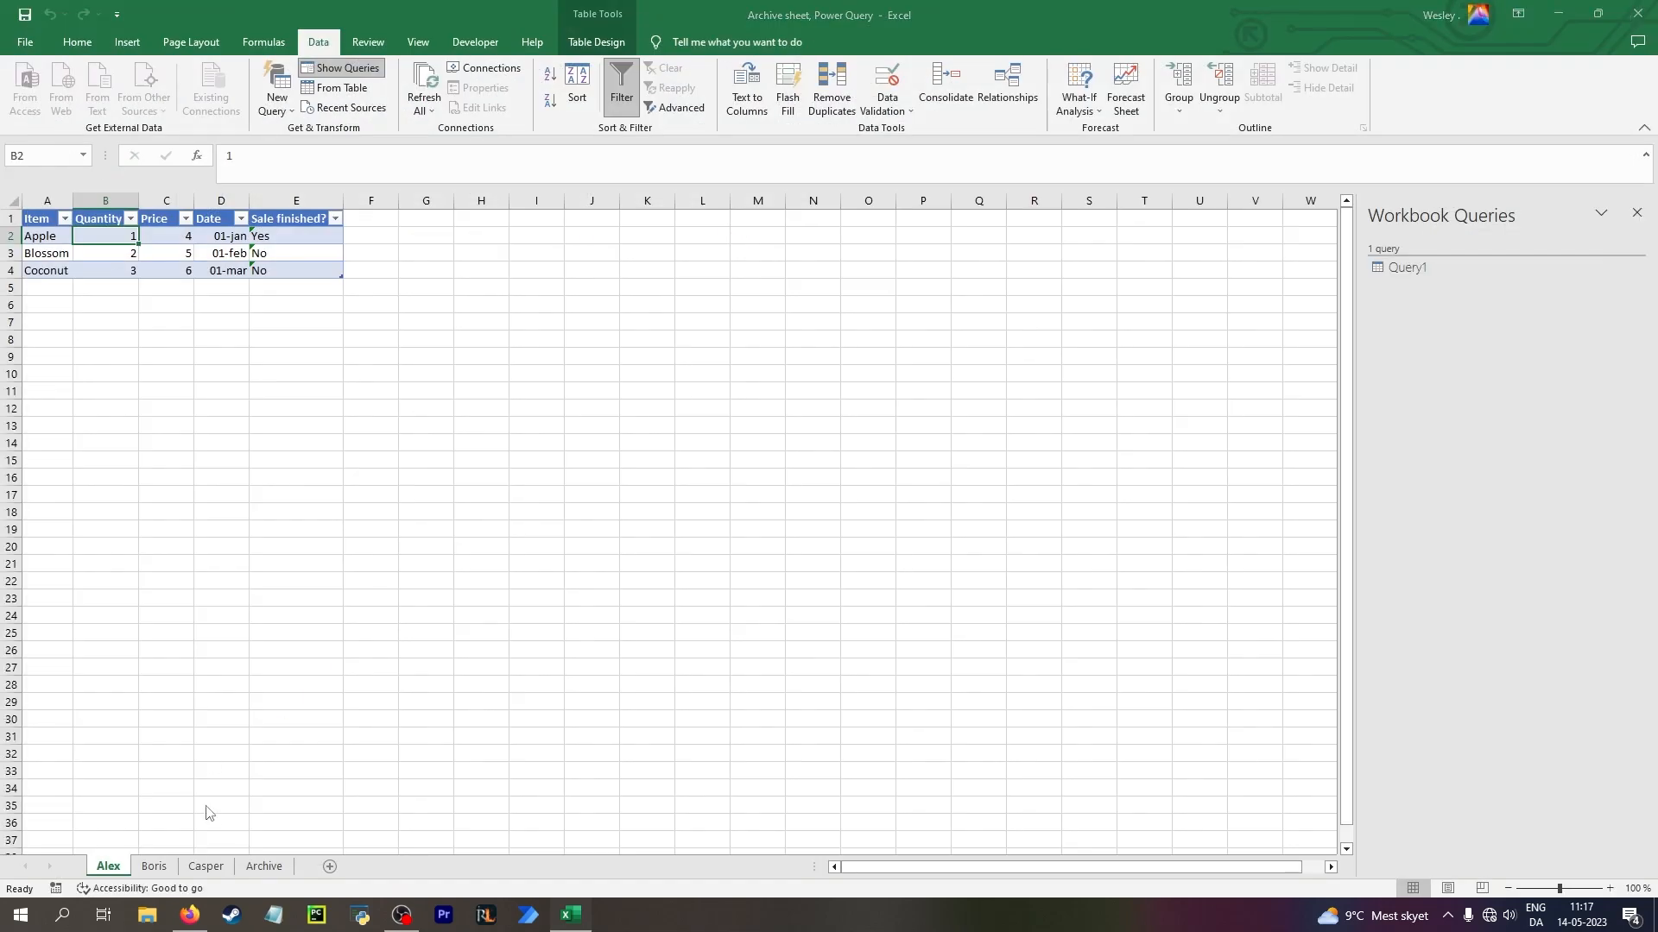
left_click(751, 477)
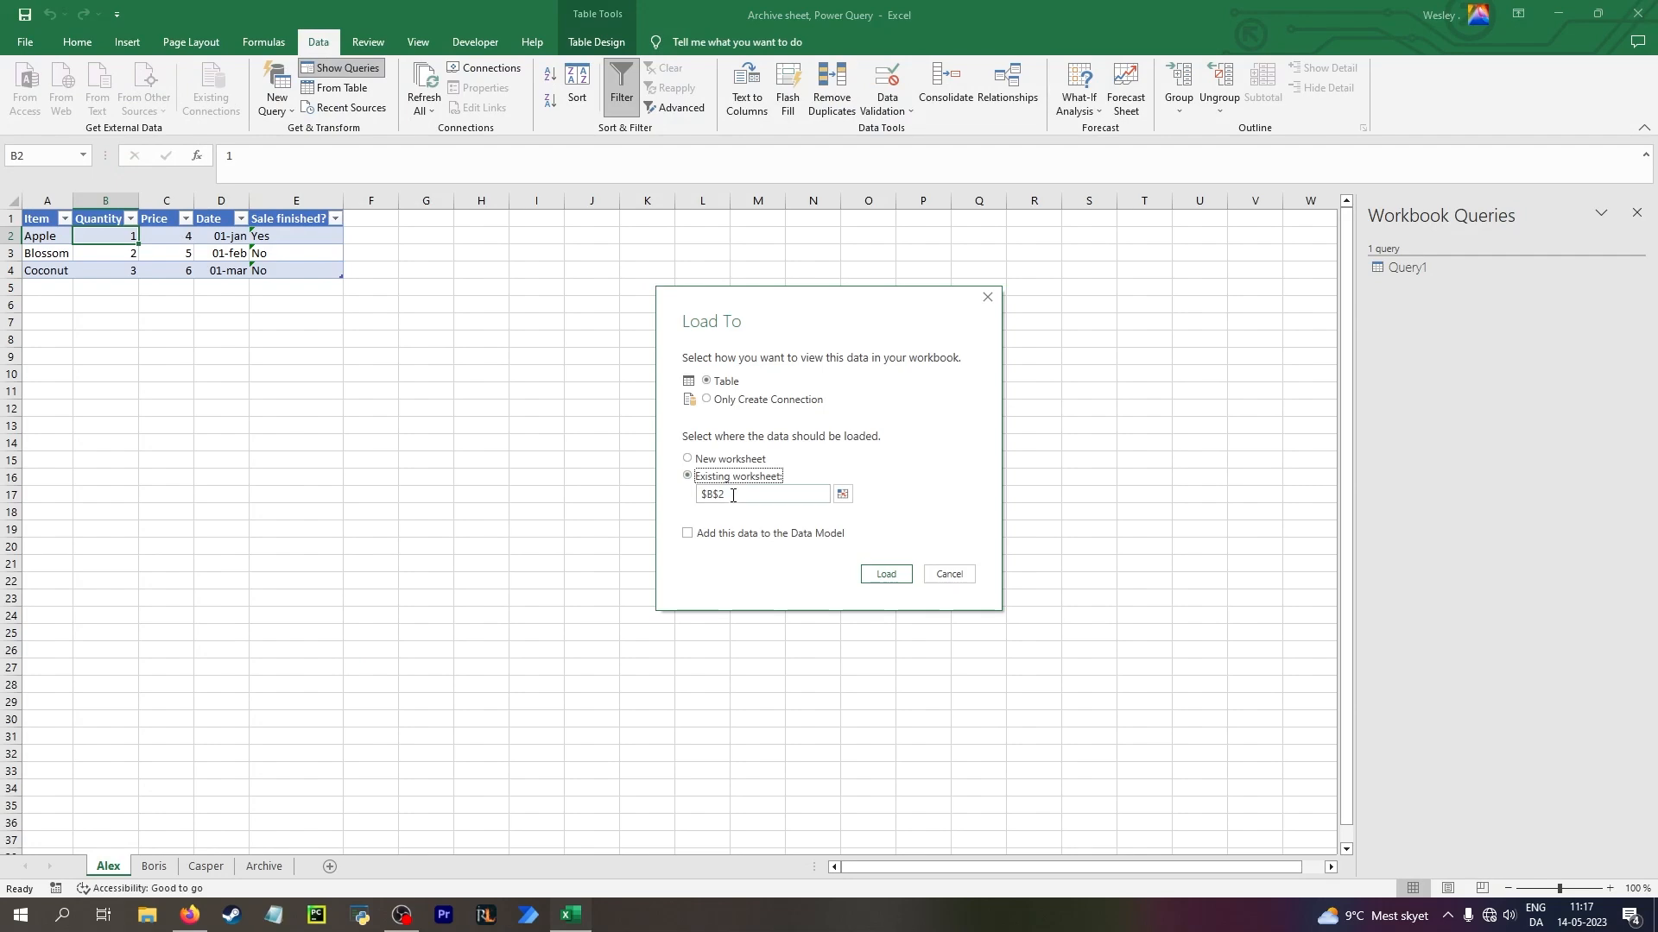
left_click(843, 495)
left_click(263, 866)
left_click(48, 219)
left_click(1267, 466)
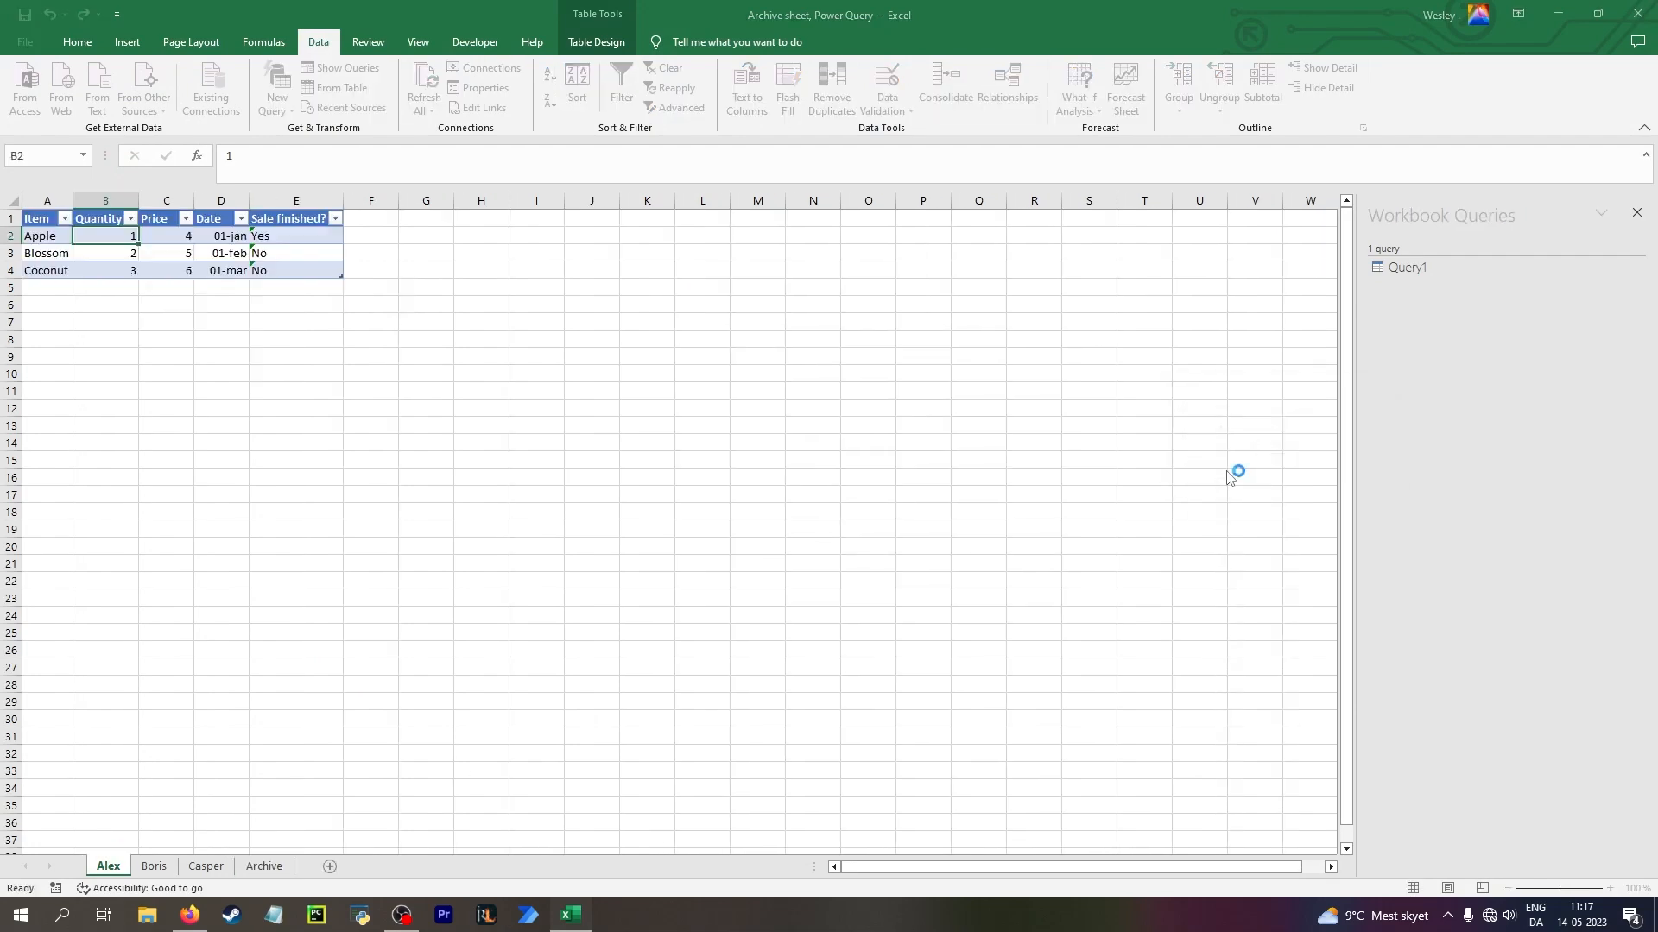
left_click(904, 575)
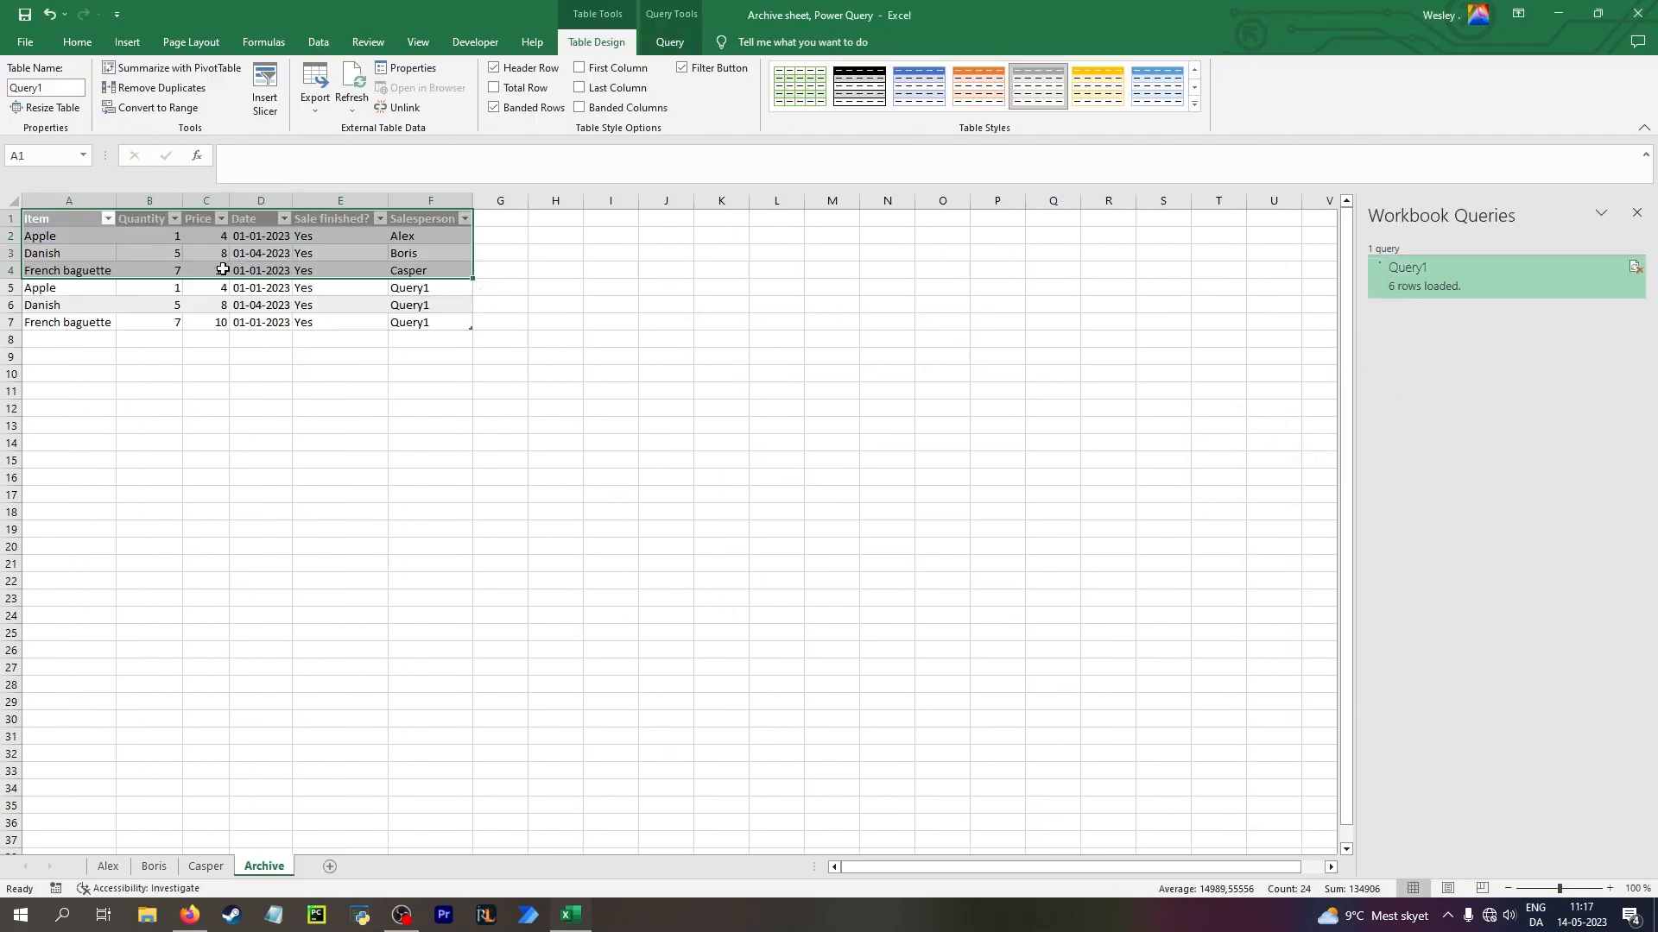
Refresh the loaded query table on the Archive sheet
left_click(345, 268)
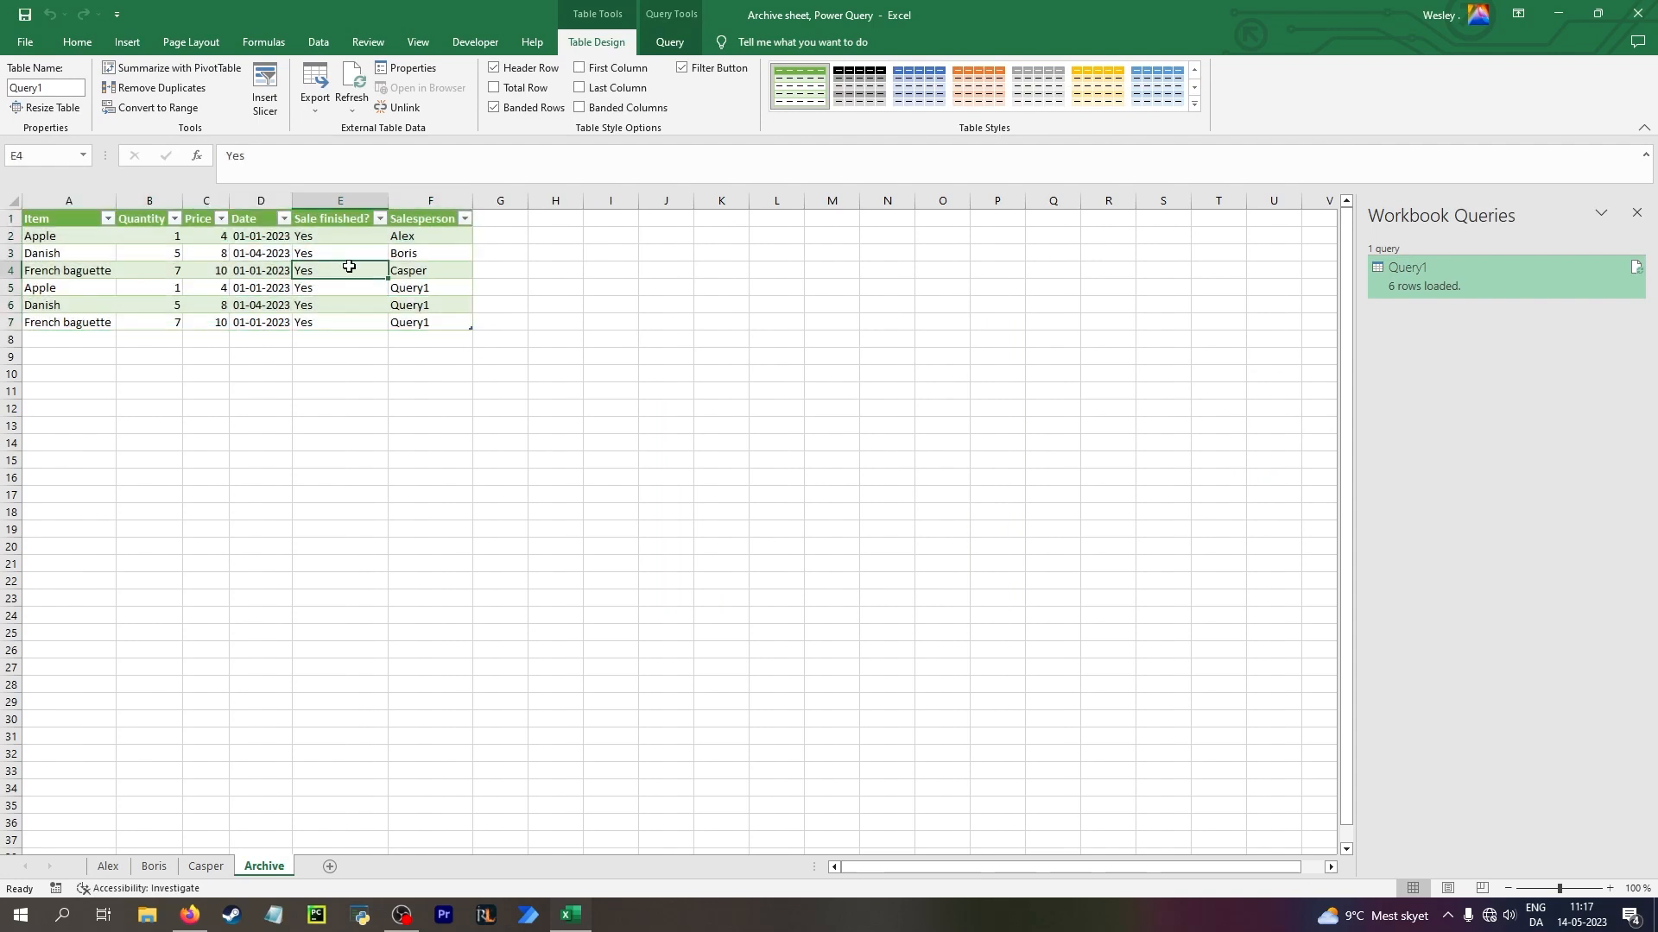
right_click(349, 266)
left_click(323, 270)
right_click(112, 239)
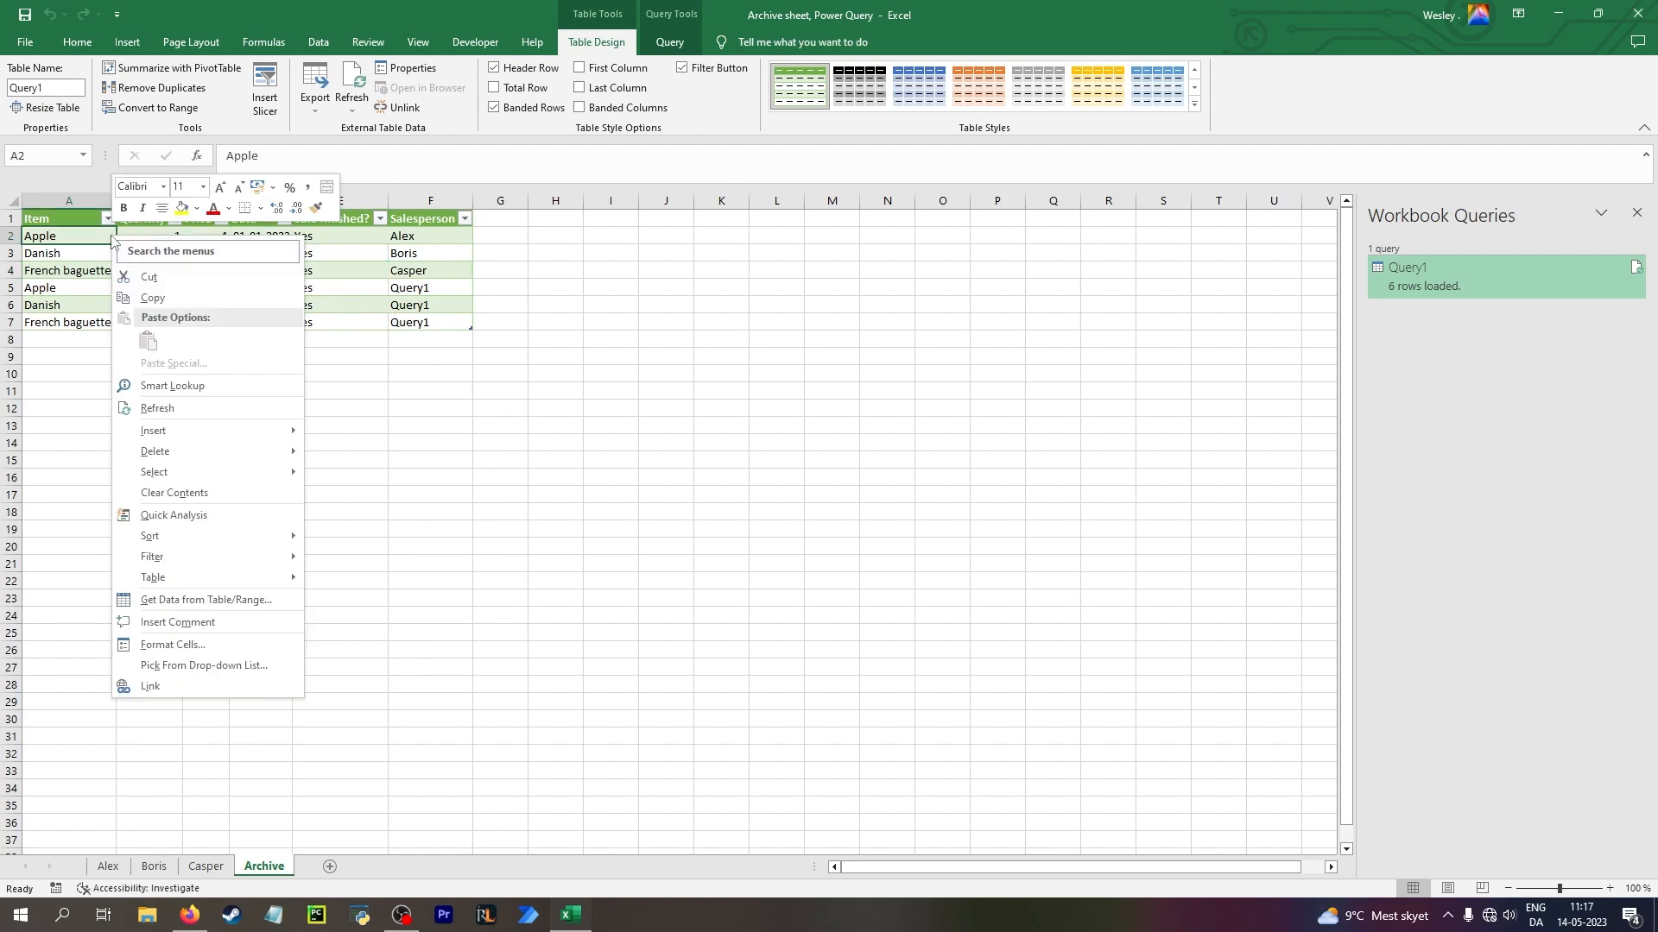
left_click(208, 407)
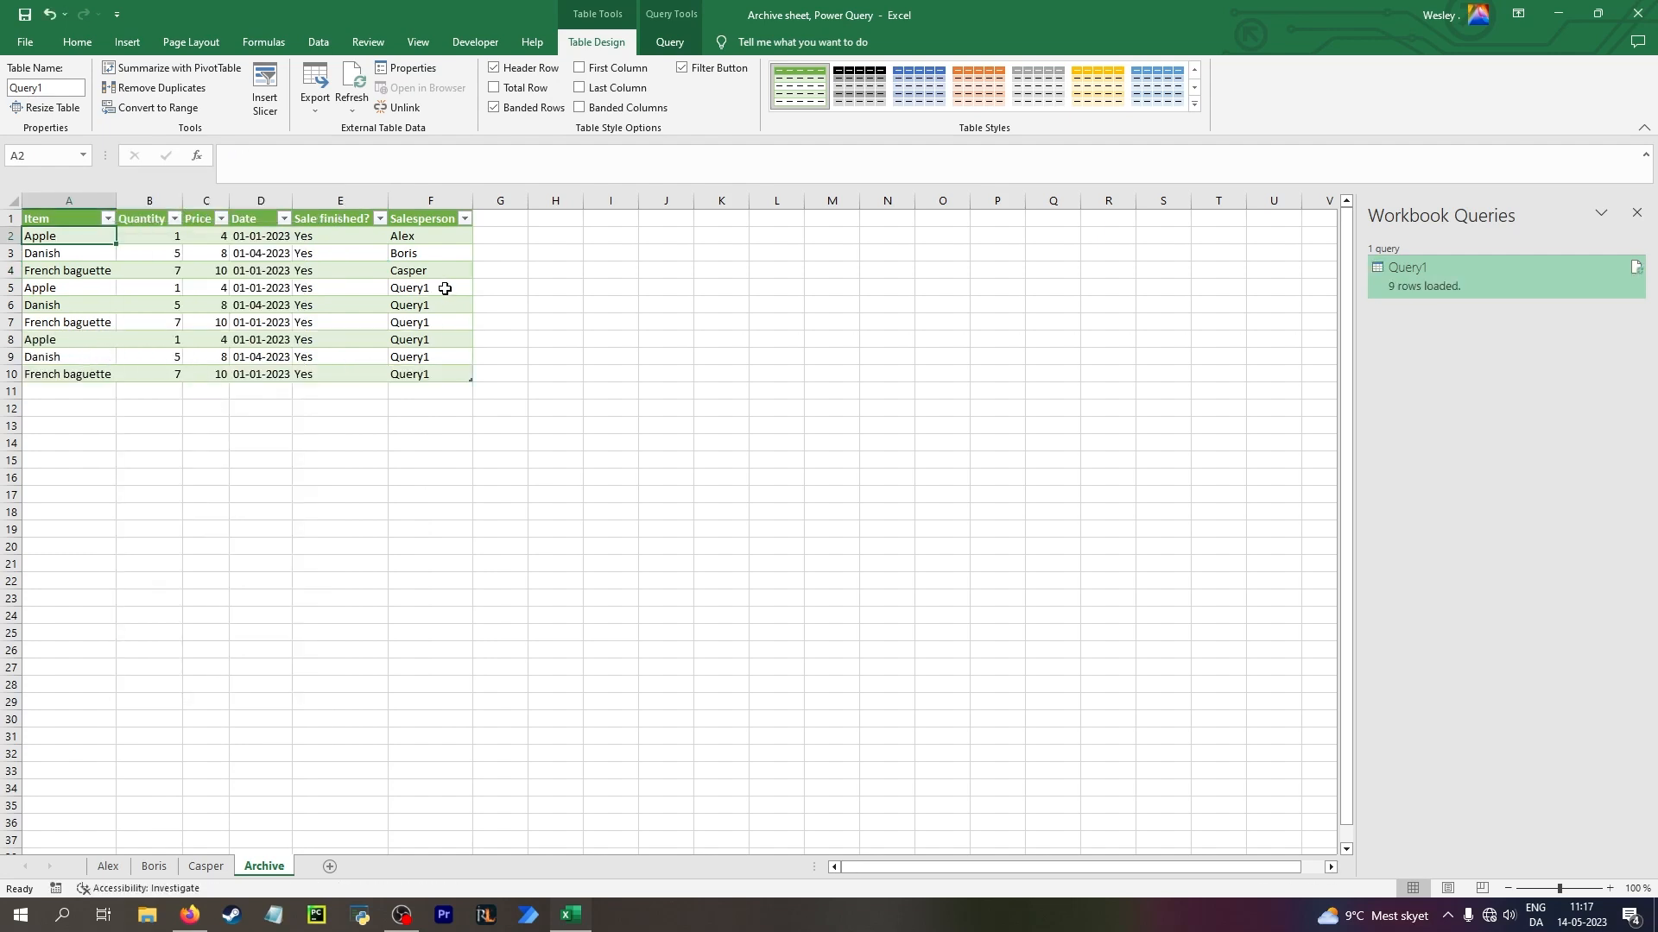
Check the Salesperson entries in the added rows of the Archive table and refresh the table once more
left_click_drag(445, 291, 453, 325)
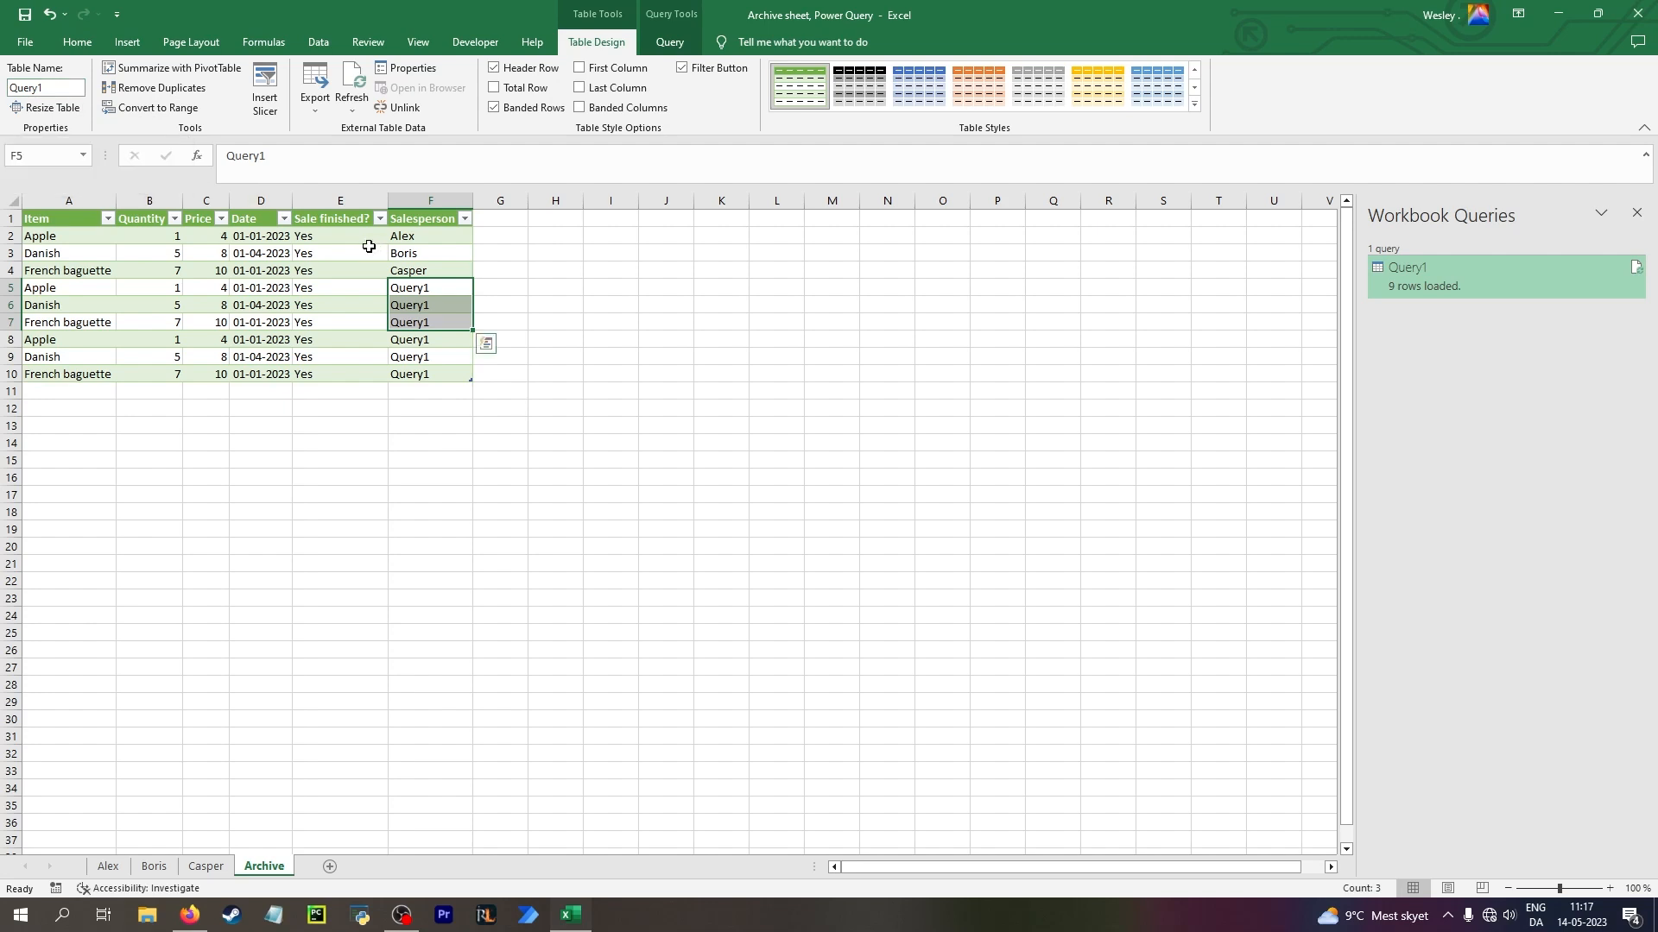
left_click(371, 289)
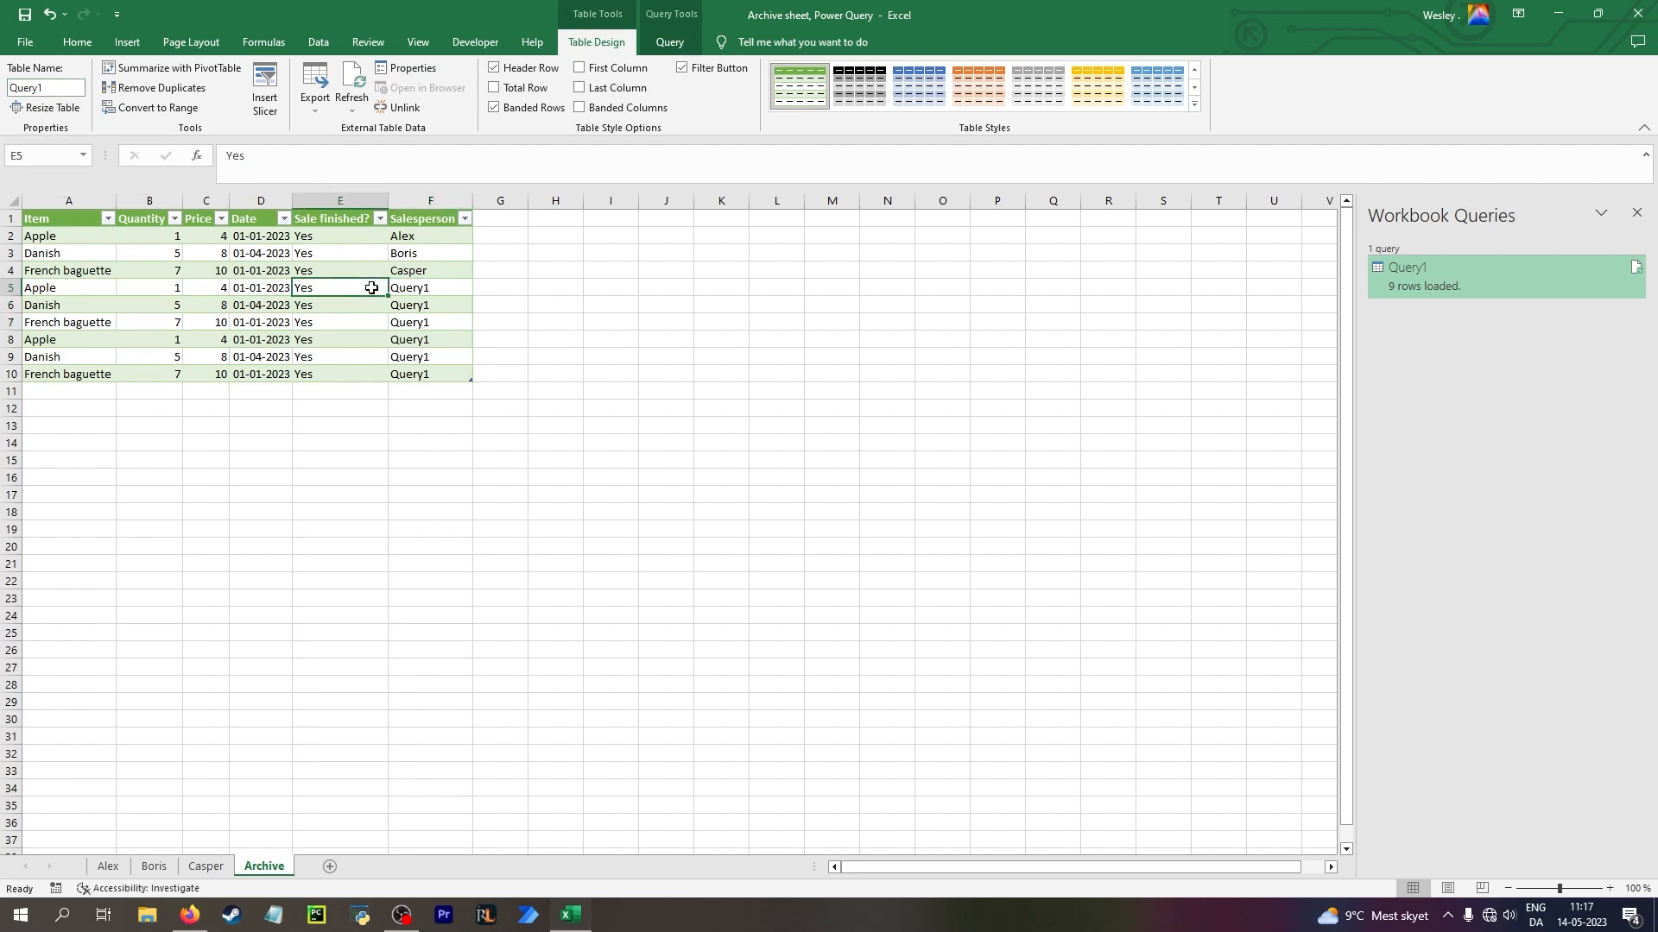
right_click(371, 287)
left_click(428, 460)
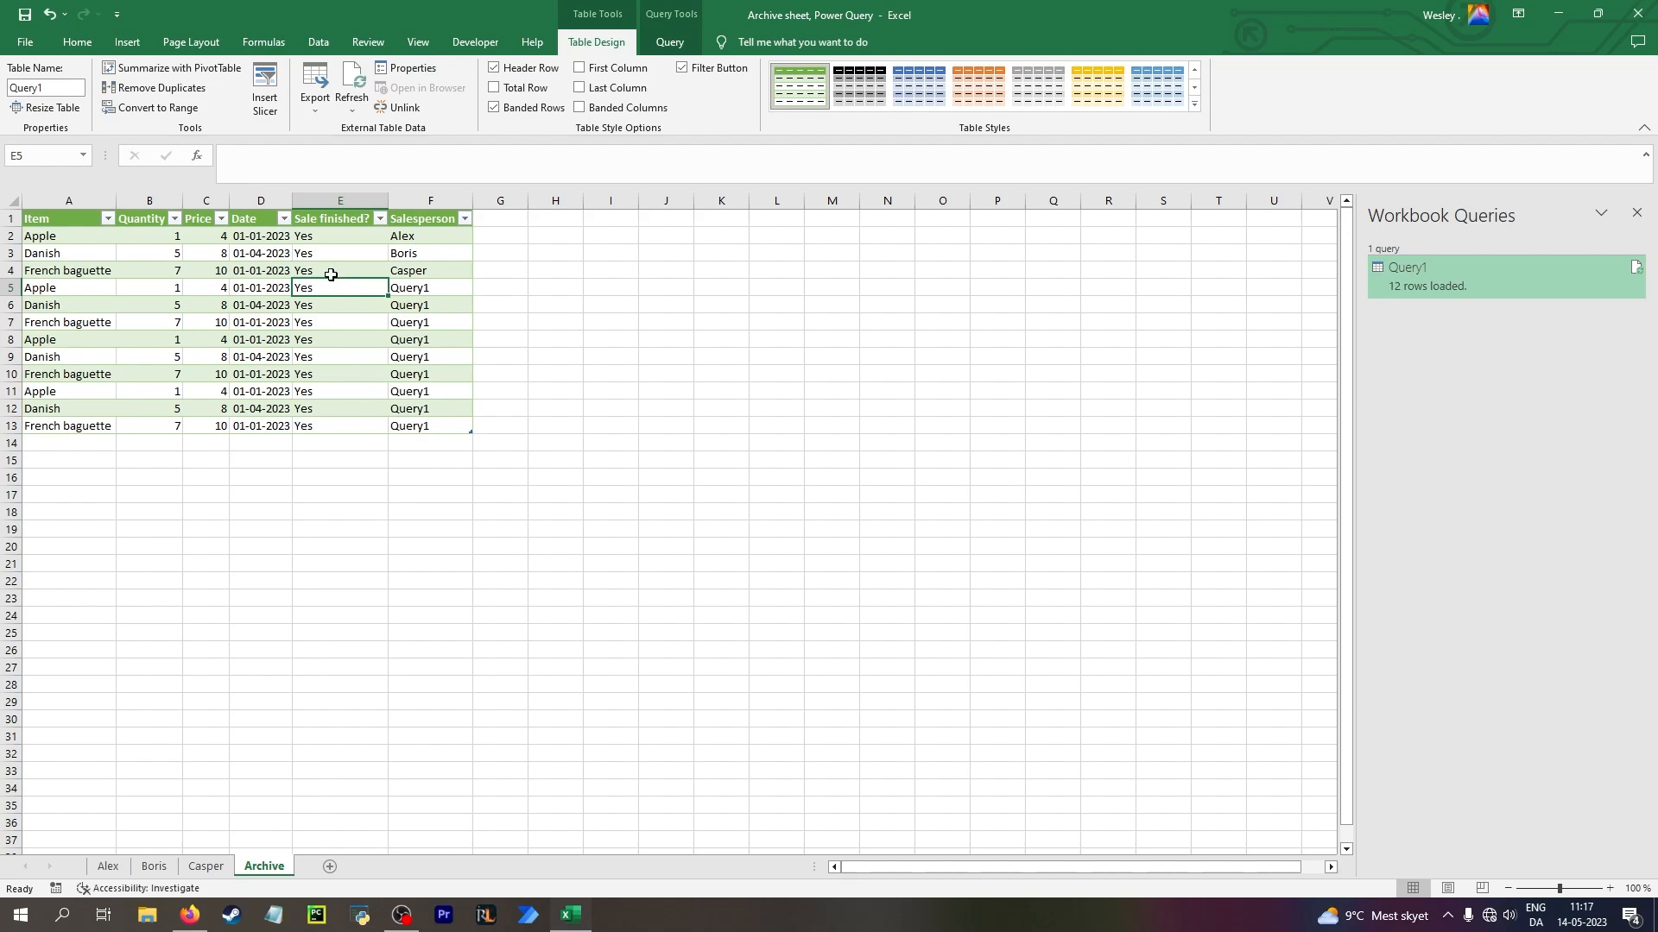
Open Query1 for editing and, right after its Source step, filter the Query1 table out of the Name column
left_click(1480, 267)
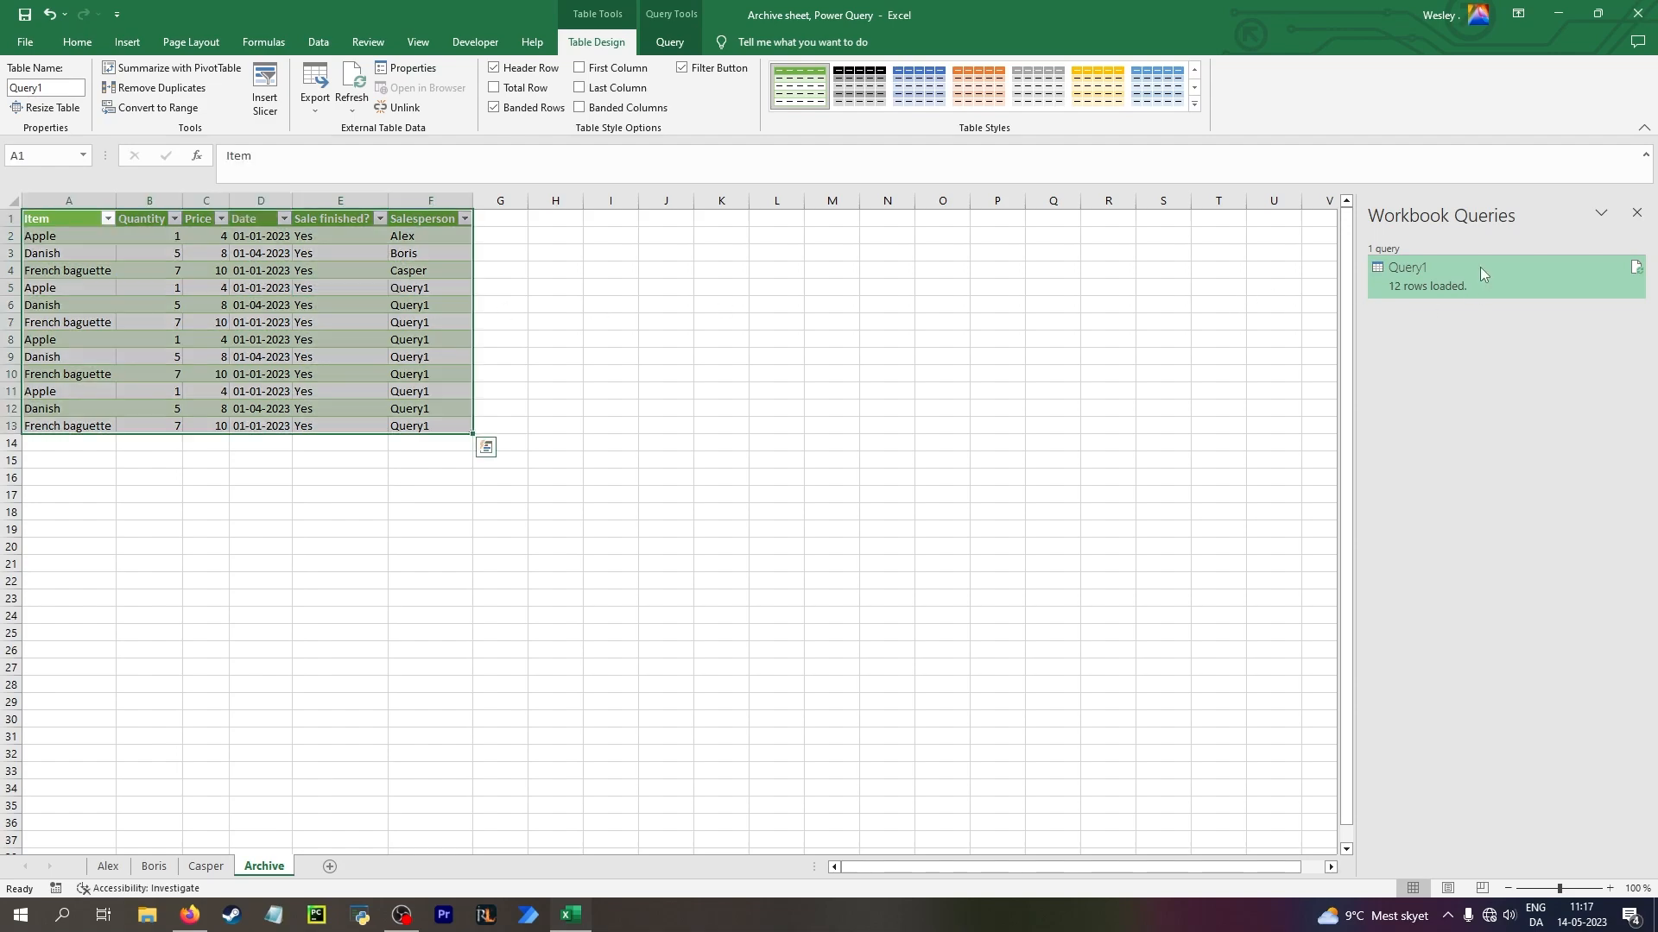
double_click(1480, 267)
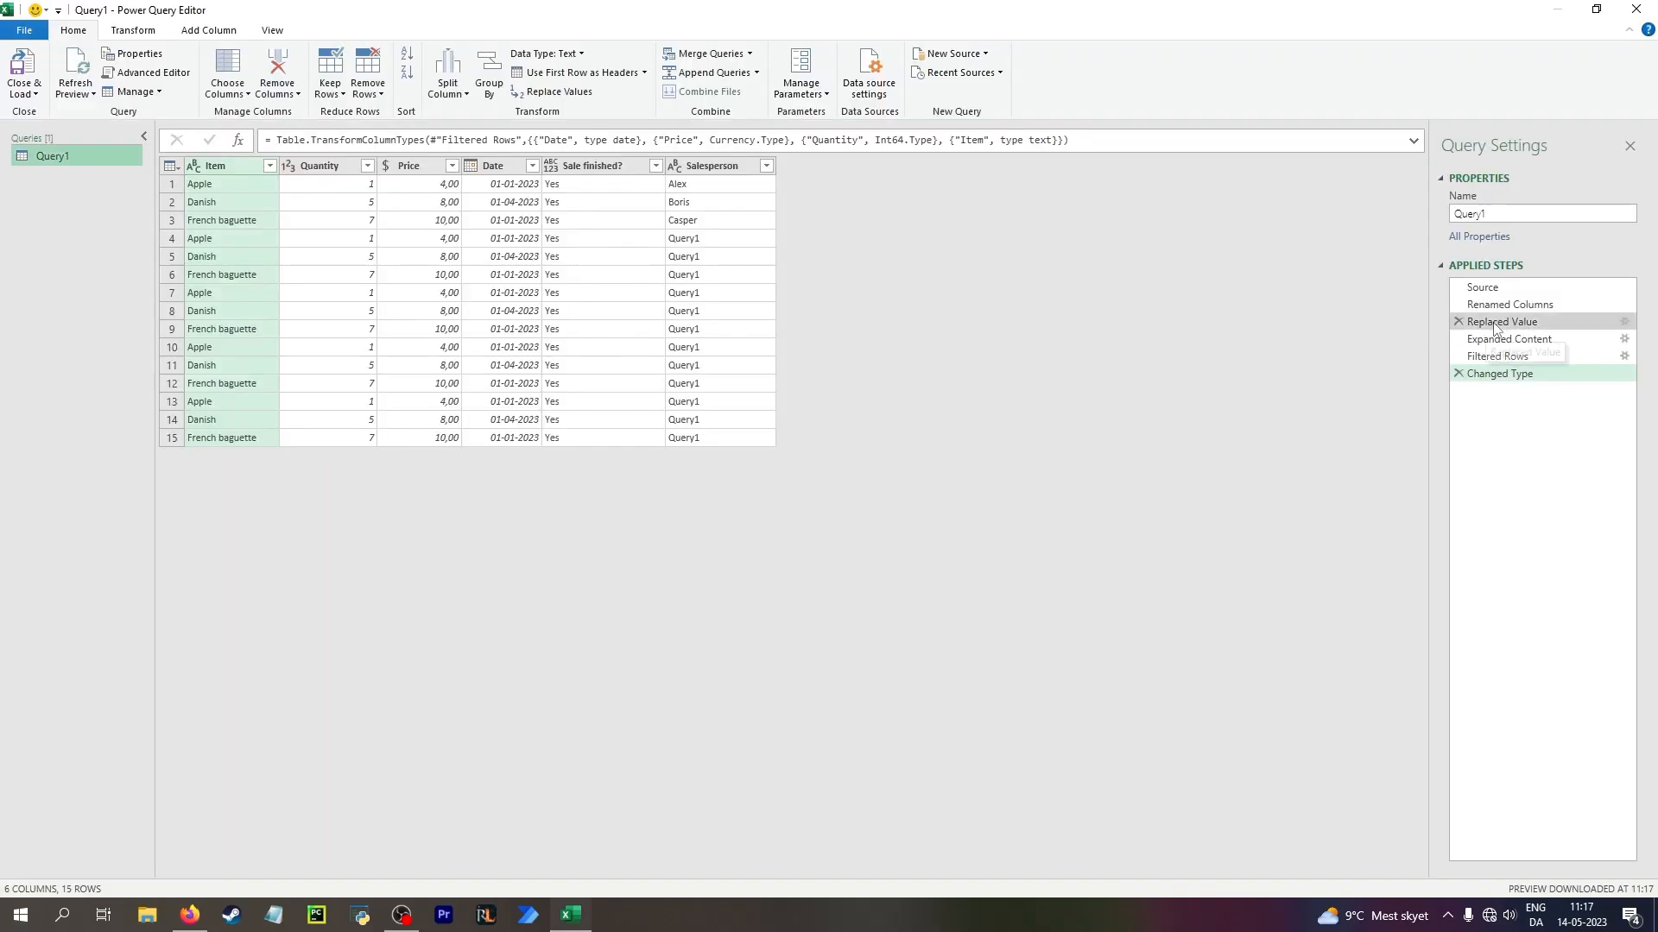
left_click(1501, 287)
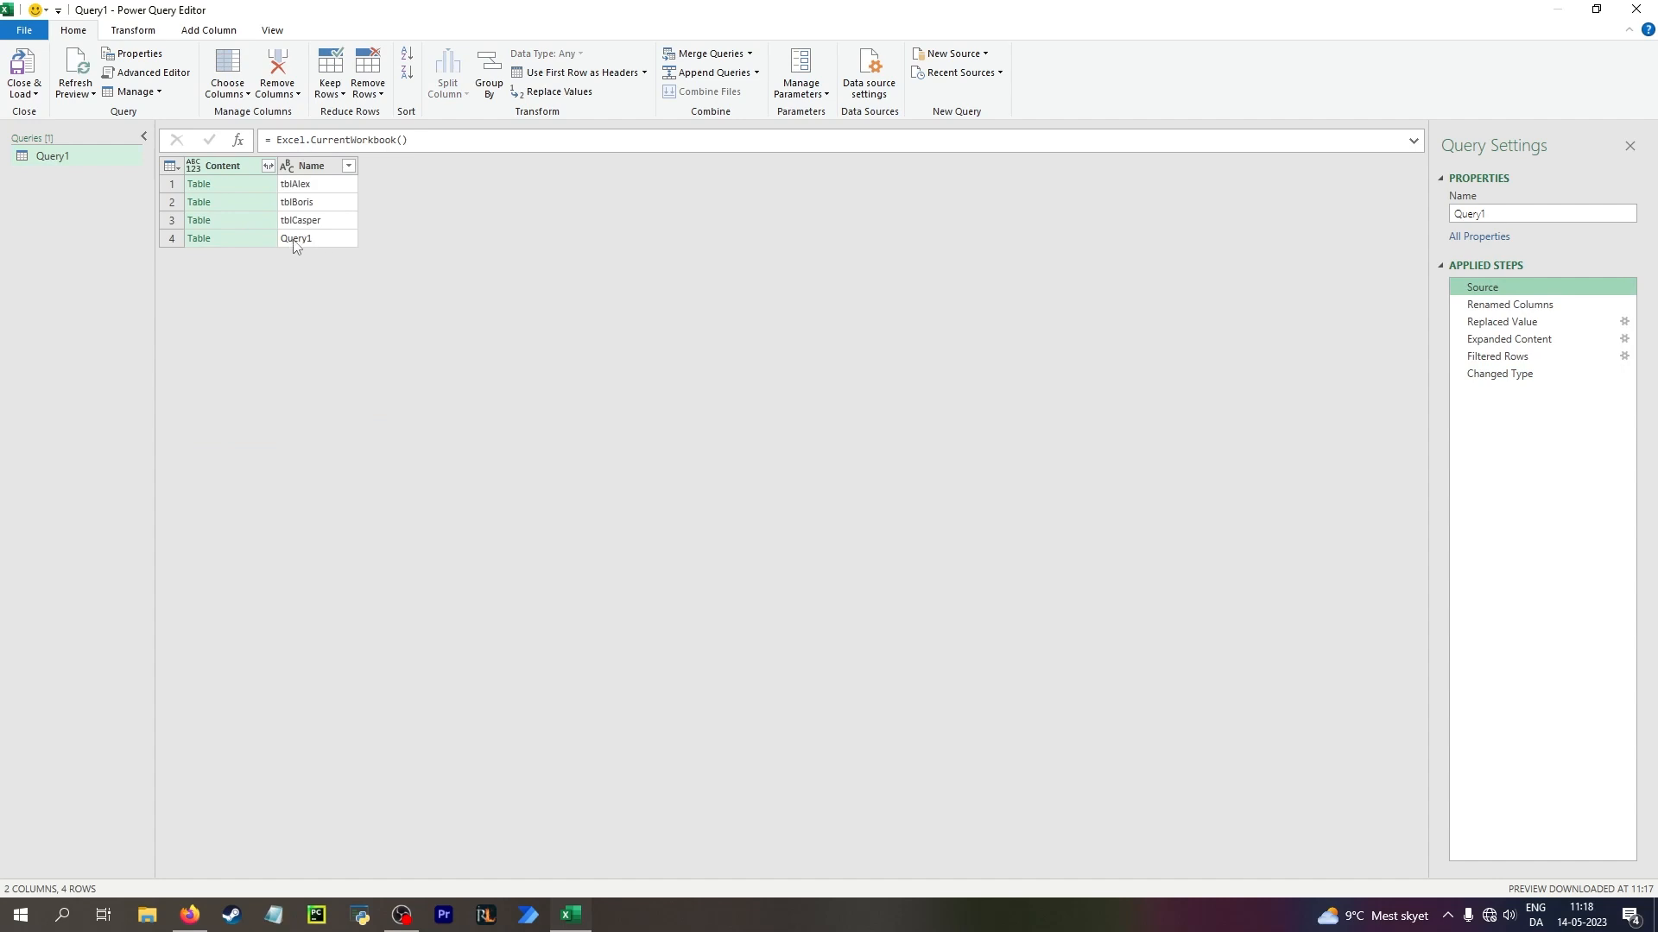
left_click(247, 237)
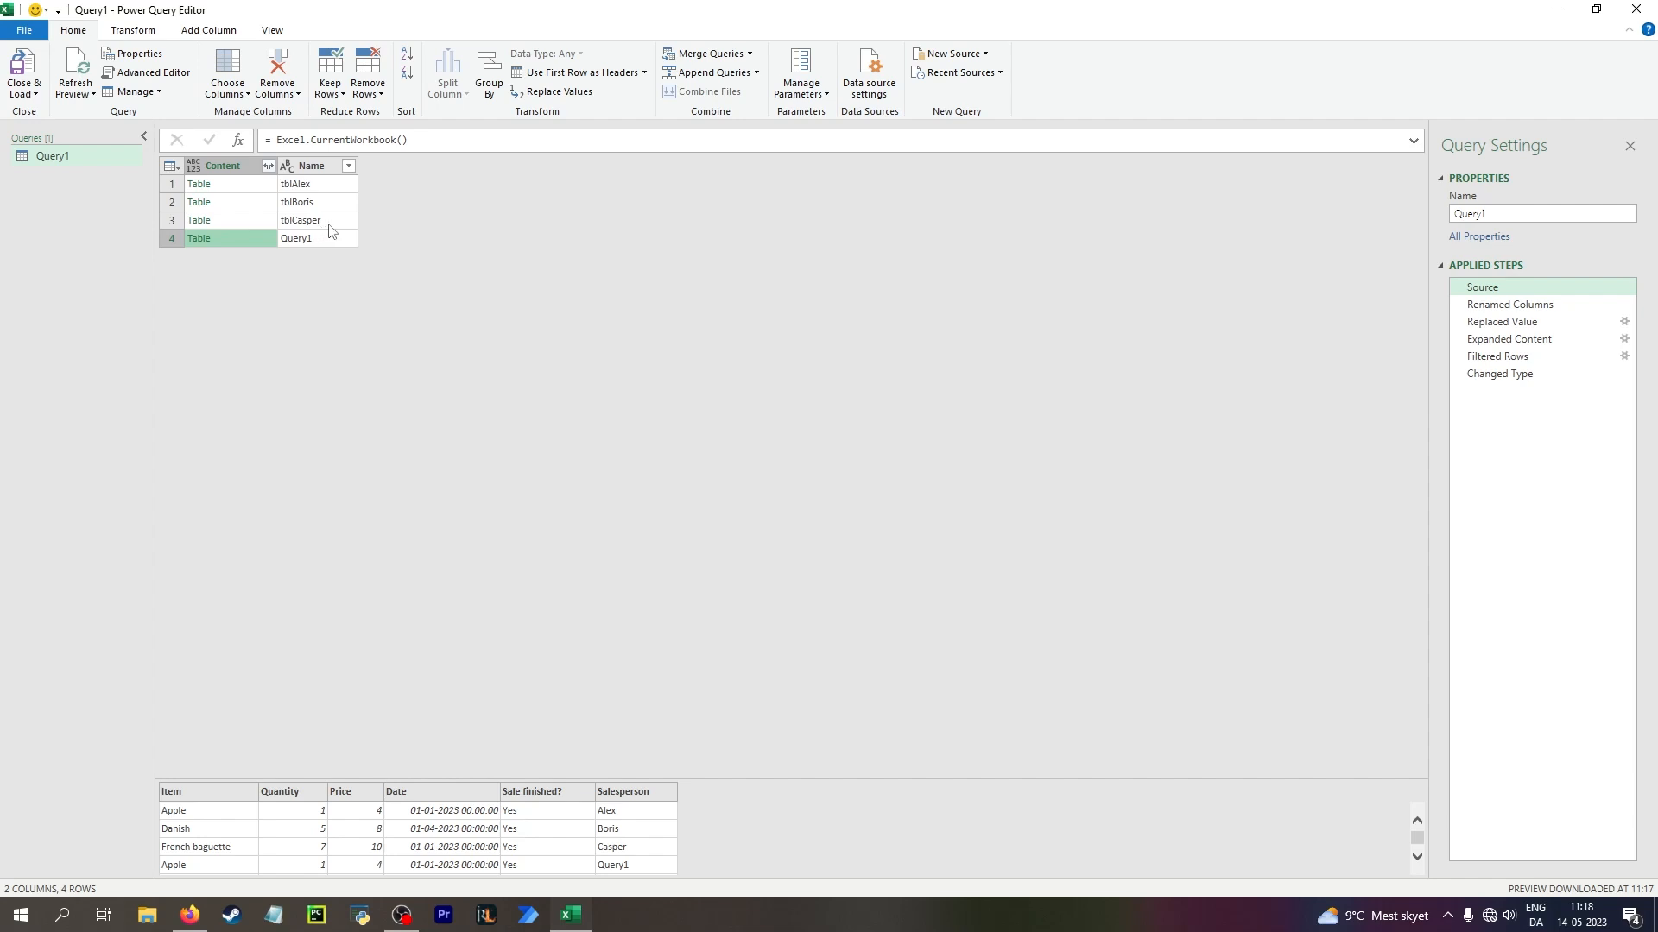
left_click(349, 167)
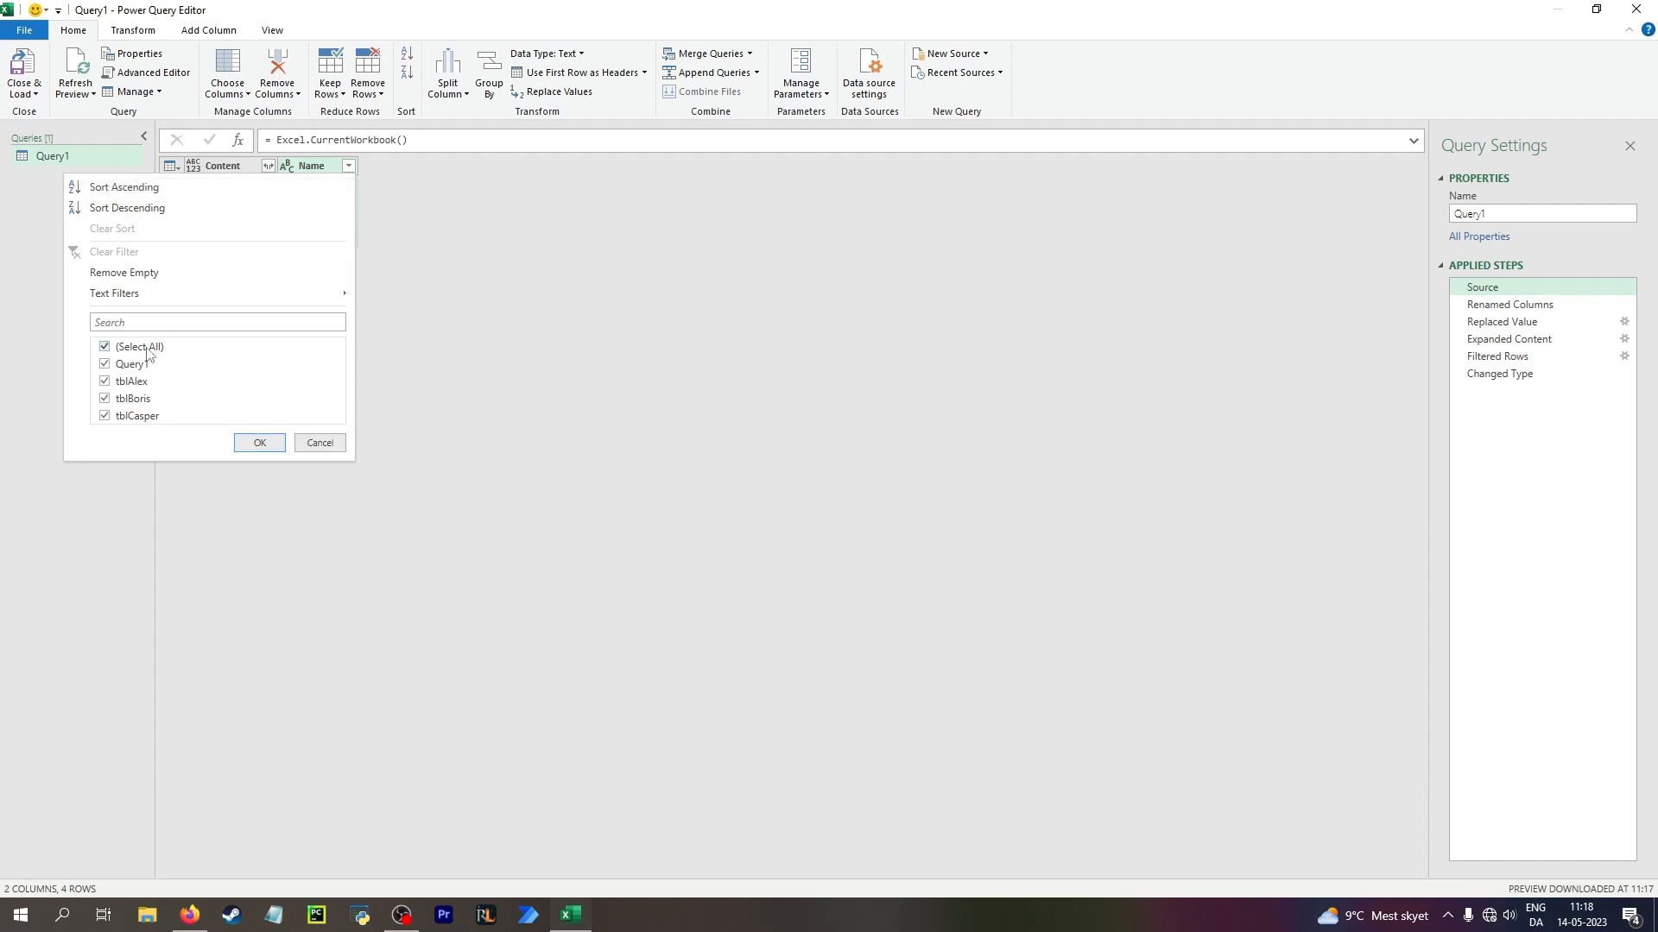
left_click(138, 363)
left_click(258, 443)
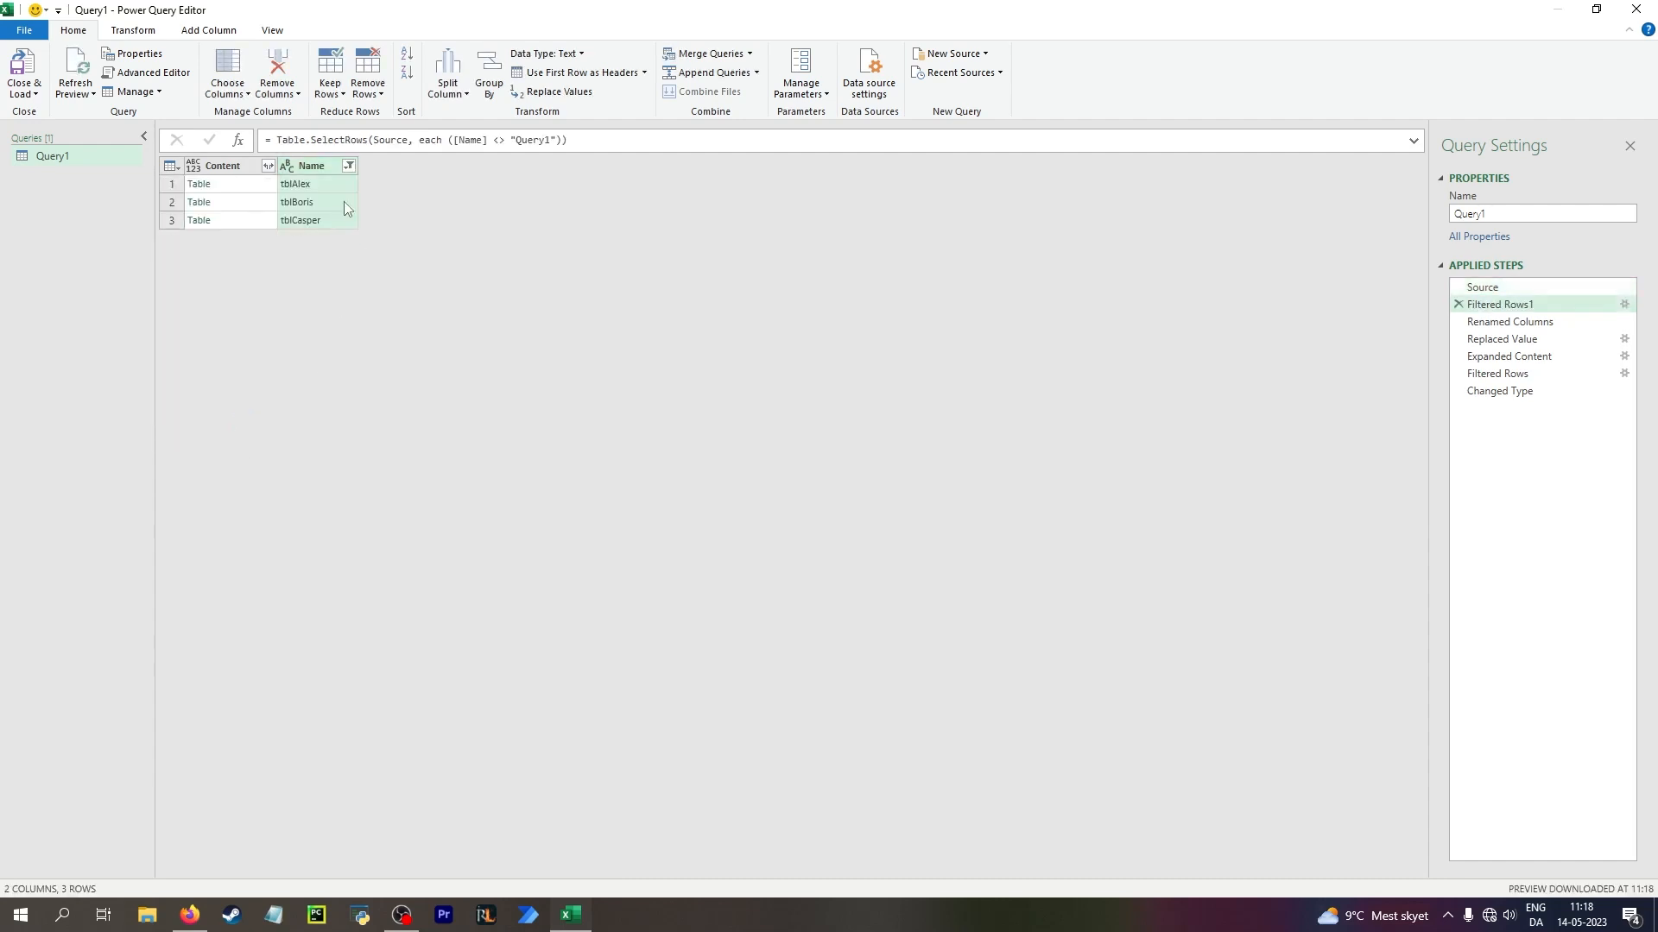
Review each remaining applied step through Changed Type, and load the edited query back into the Archive sheet
left_click(1513, 323)
left_click(1519, 340)
left_click(1527, 358)
left_click(1517, 373)
left_click(1525, 392)
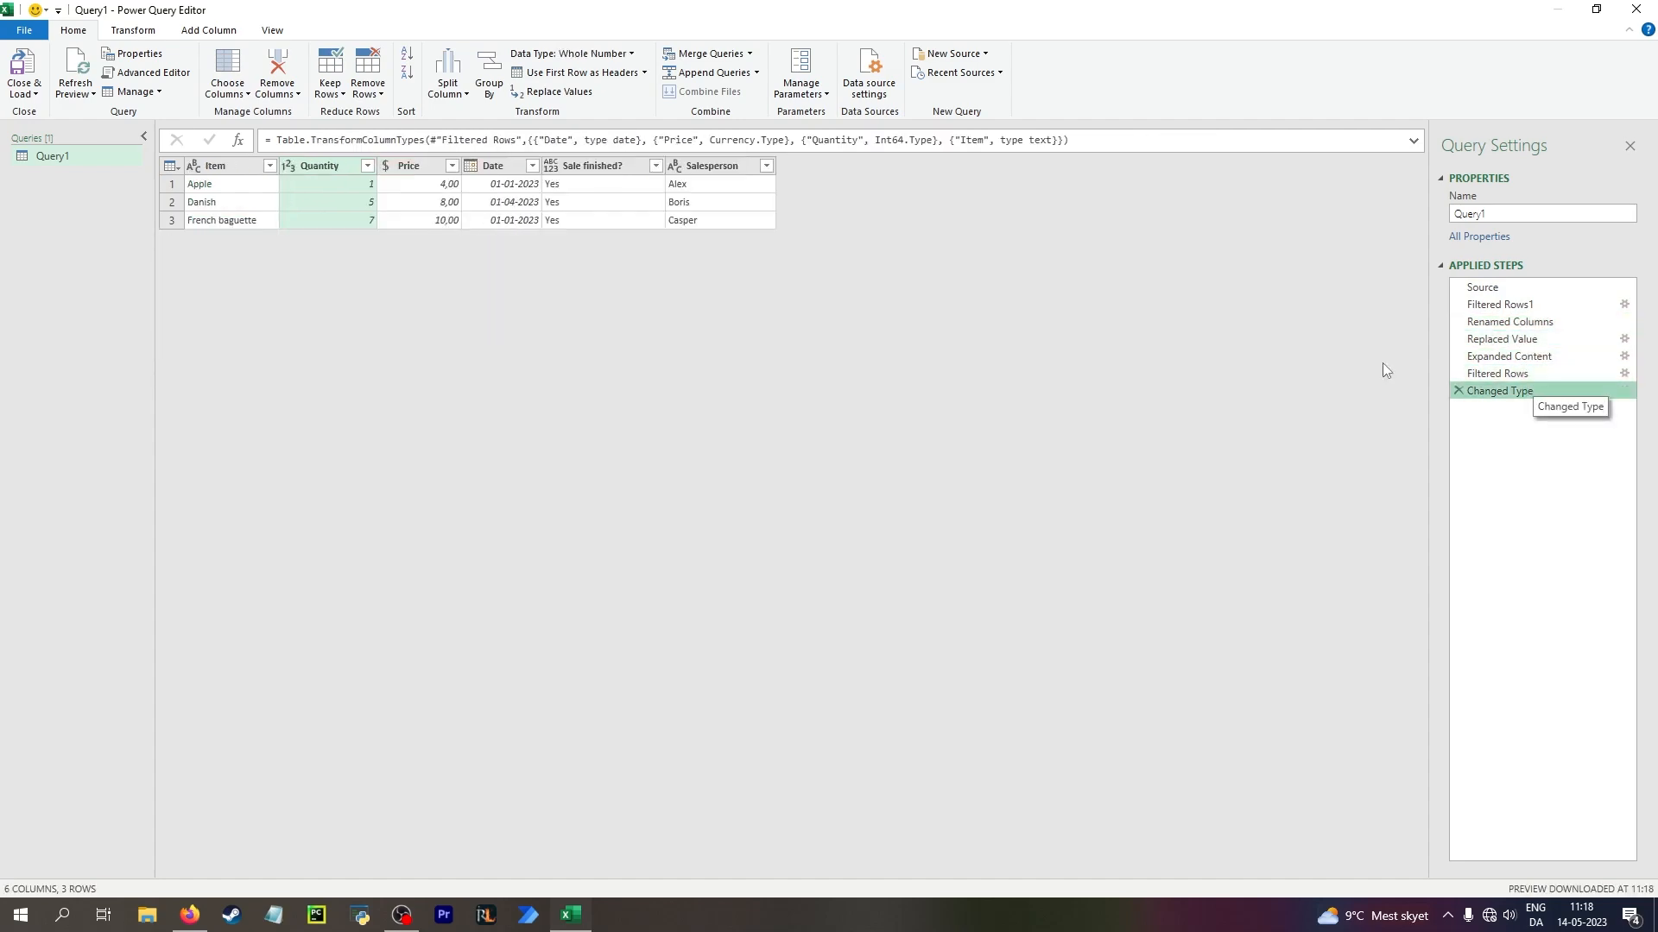
left_click(26, 69)
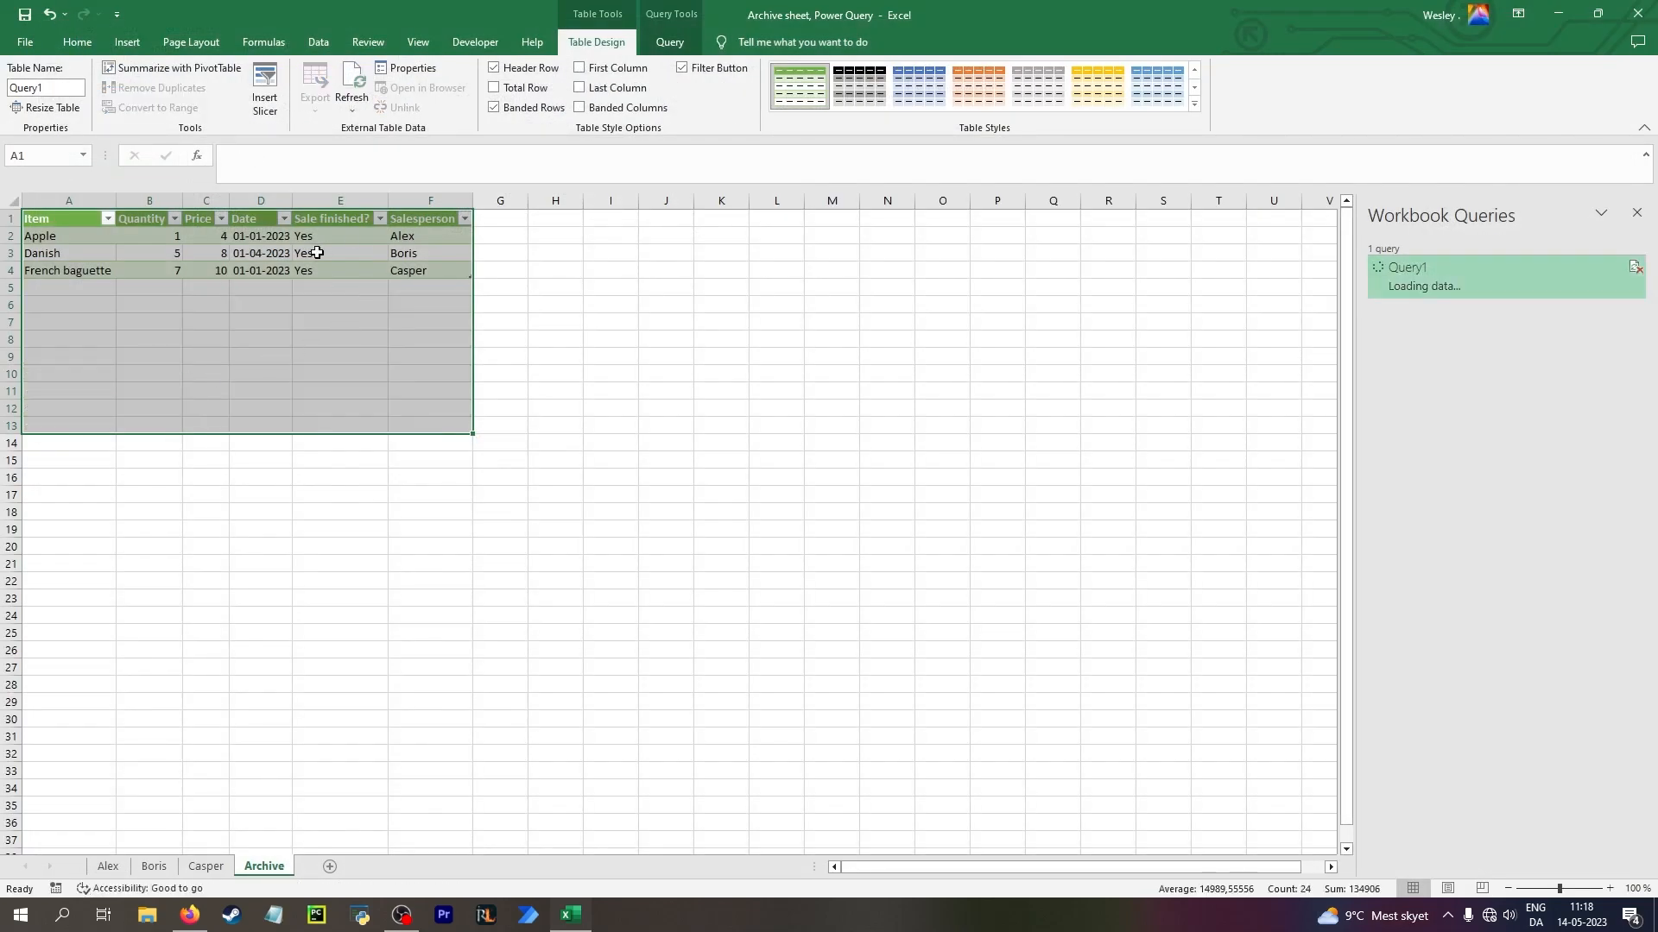
Refresh the Archive table from one of its cells to test the filtered query
left_click(347, 257)
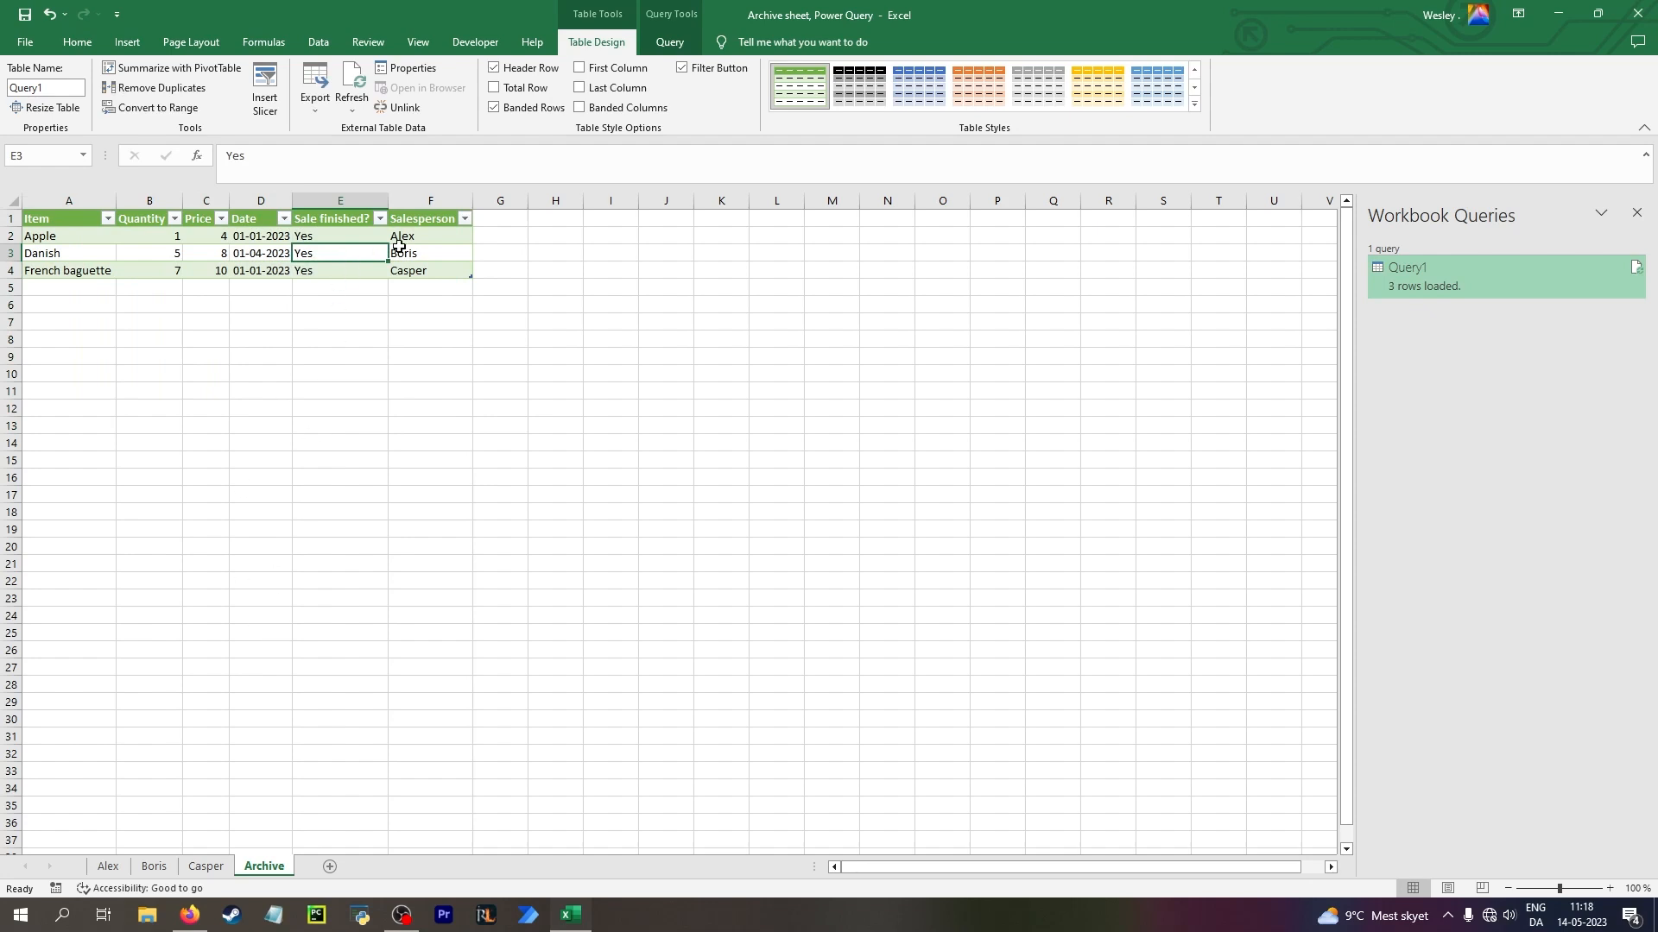
right_click(349, 248)
left_click(399, 420)
From the Alex sheet, create a blank query with the source formula = Excel.CurrentWorkbook()
left_click(109, 867)
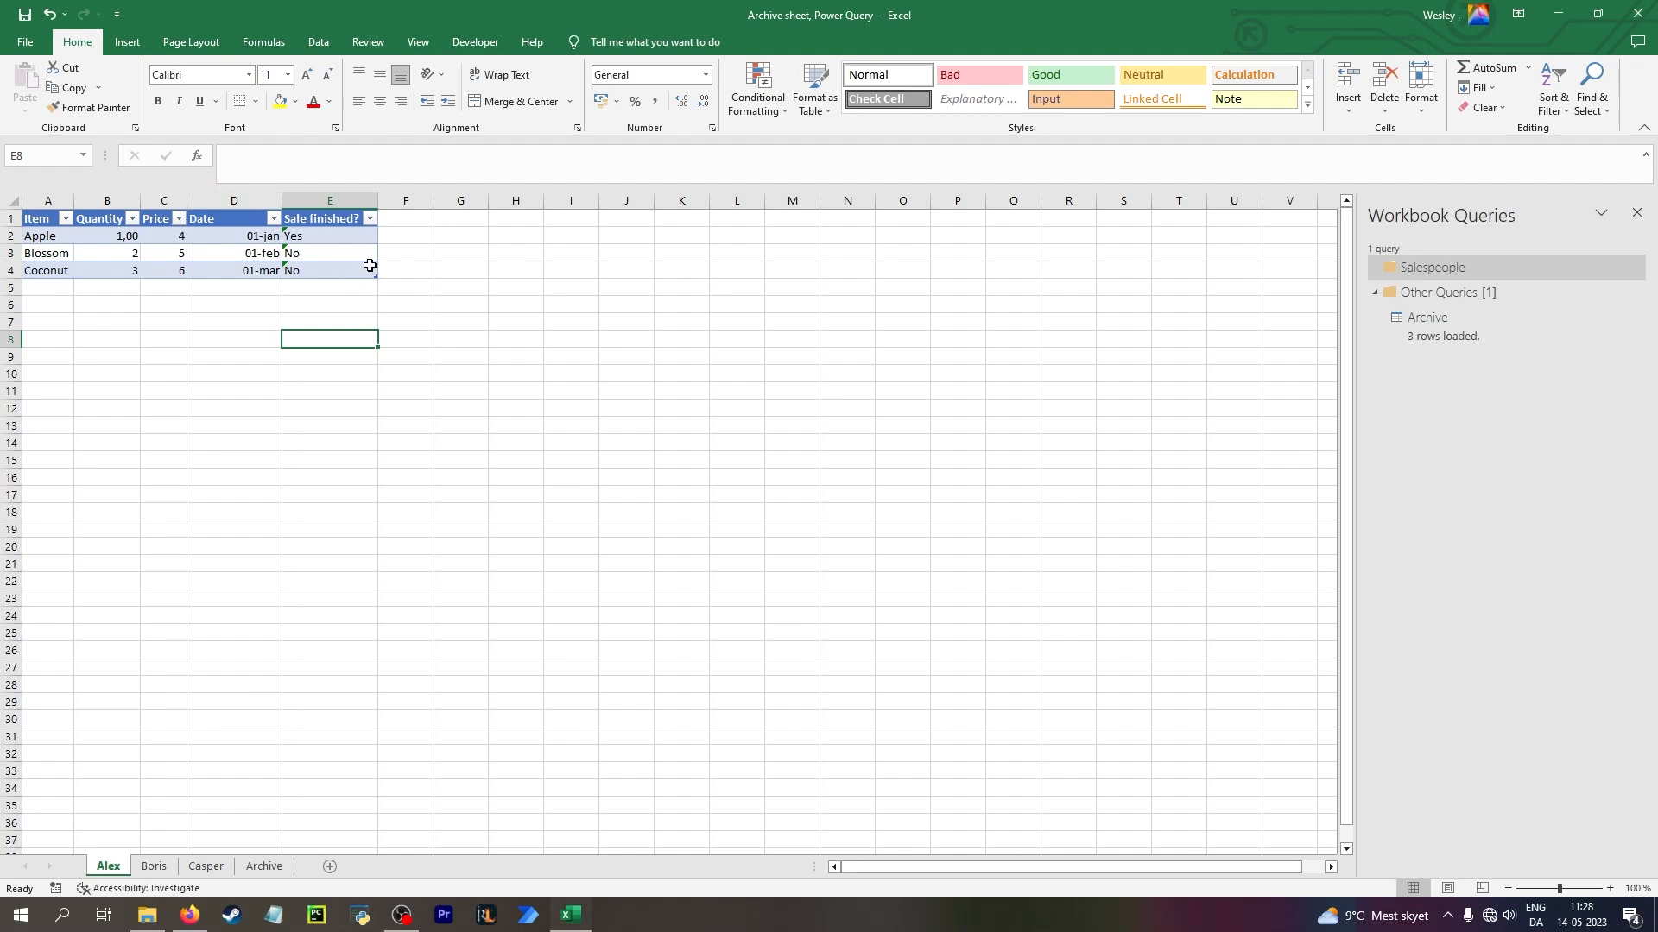
left_click(317, 237)
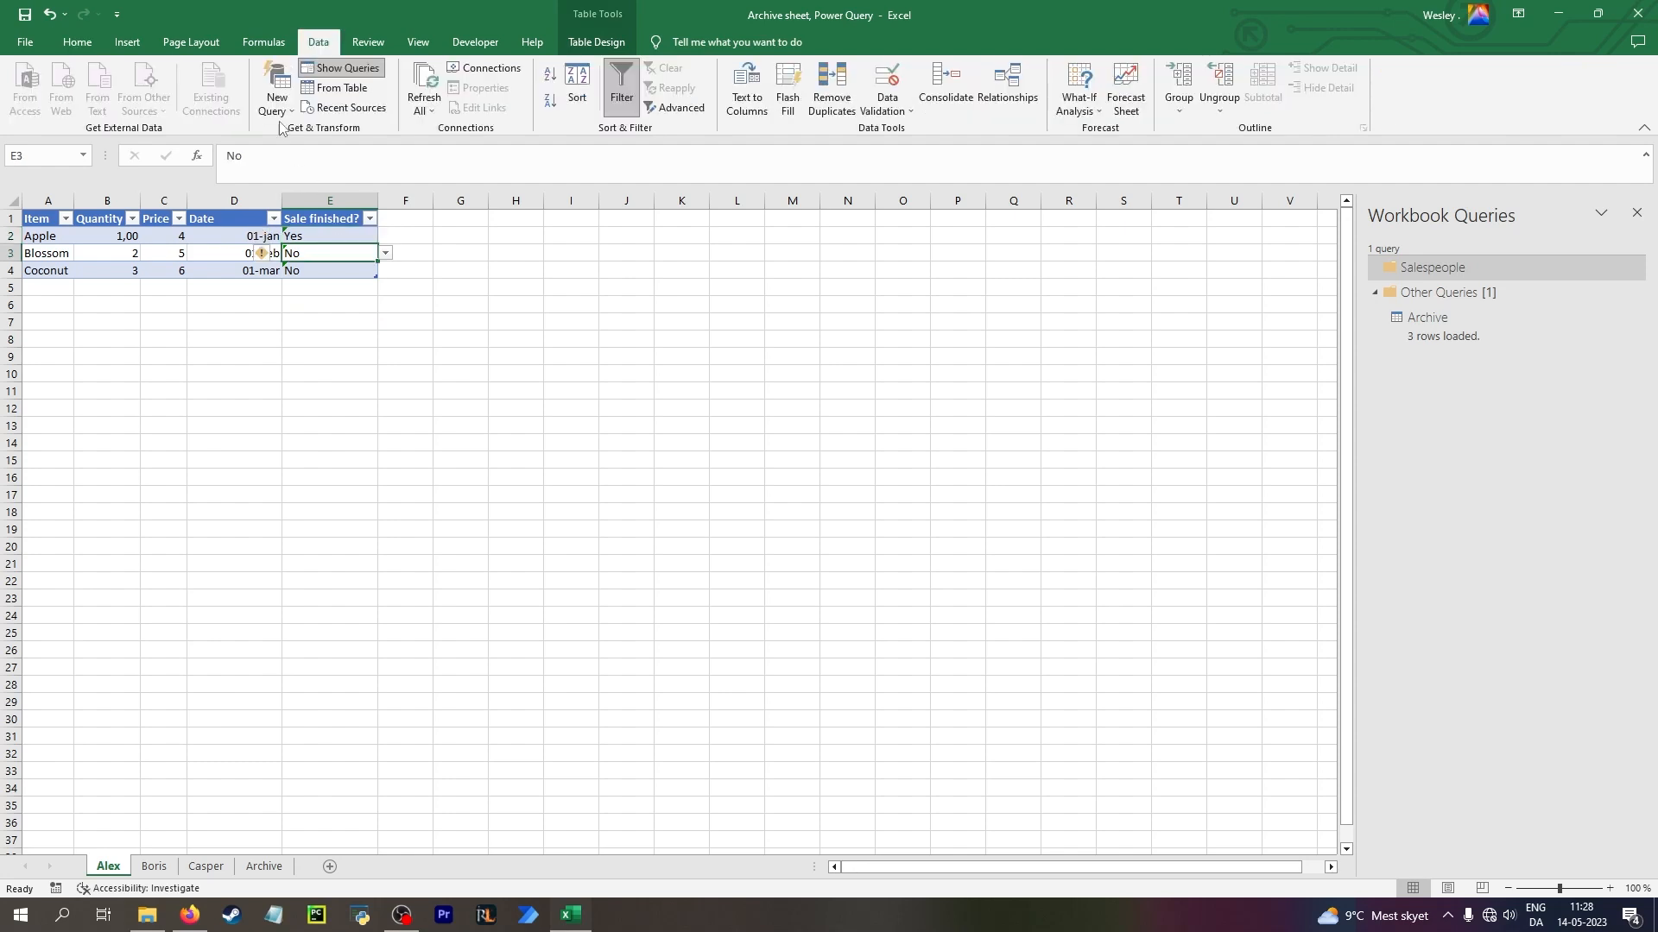
left_click(276, 110)
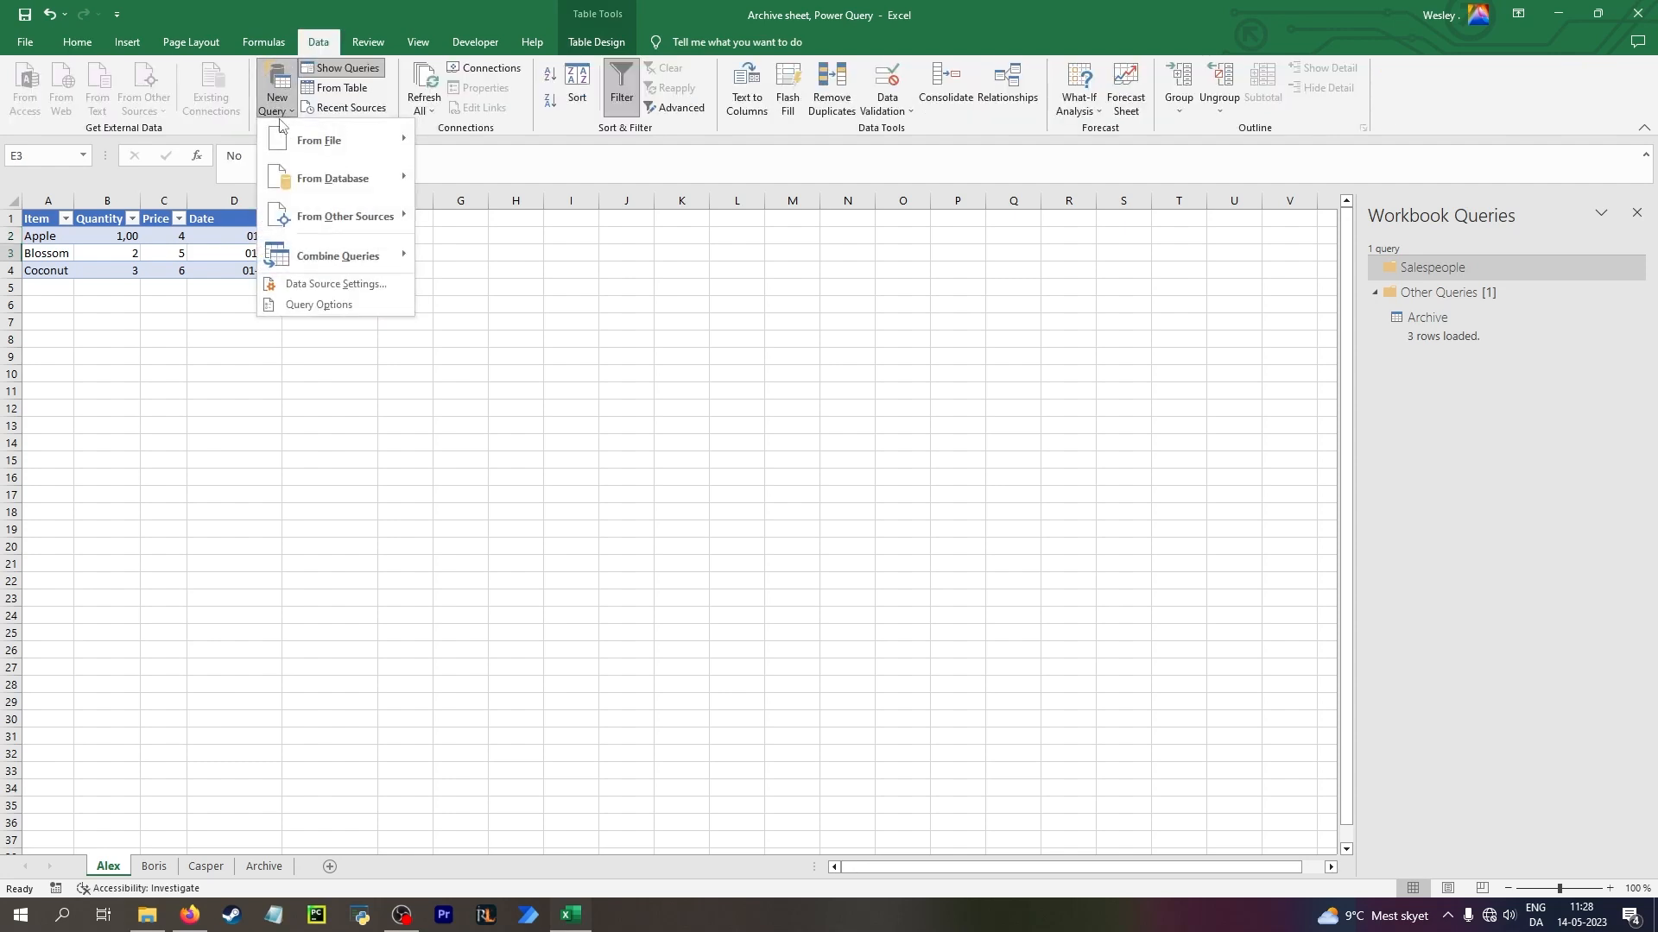
mouse_move(350, 220)
left_click(518, 331)
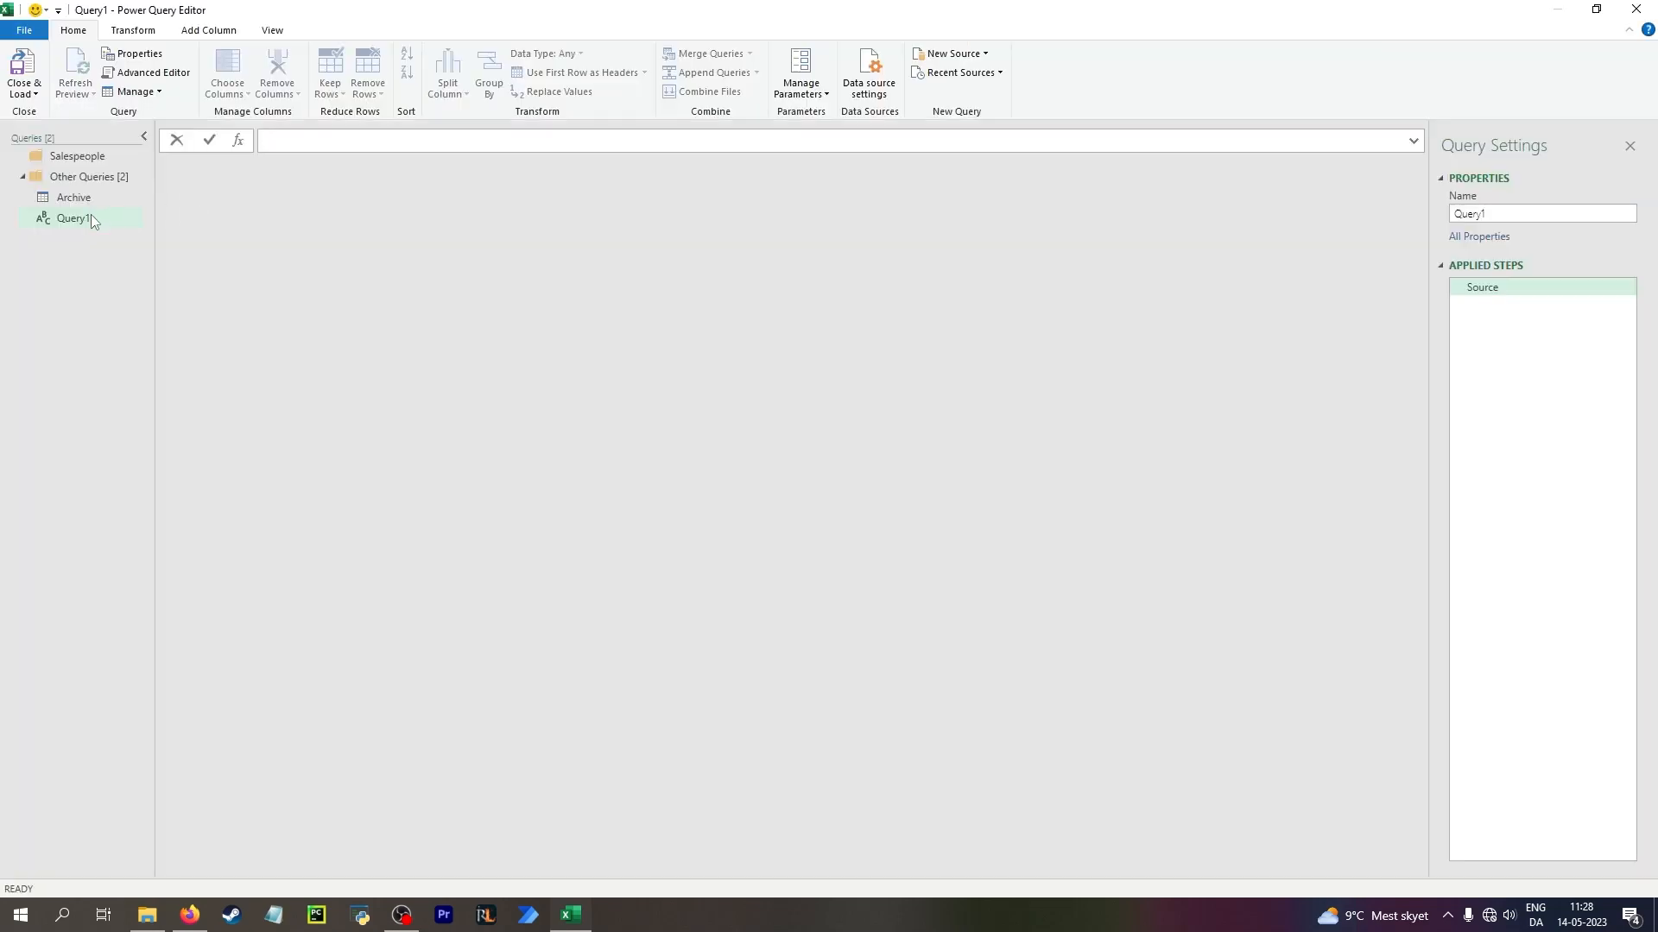
left_click(352, 142)
type("()")
key("Return")
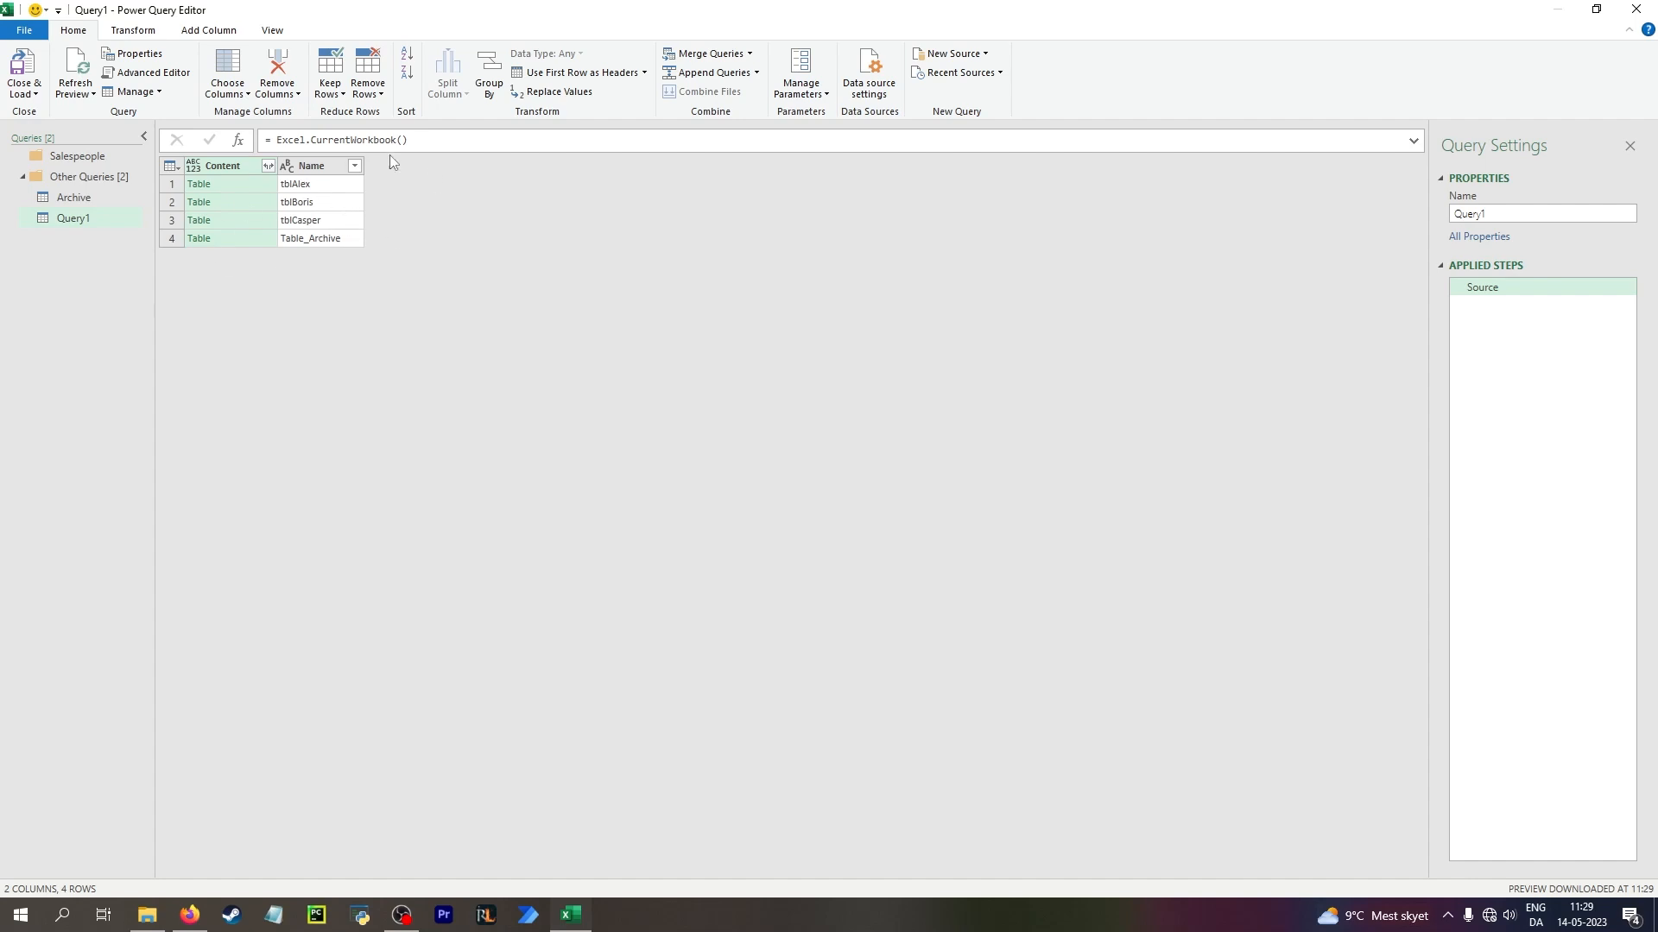
Rename the new workbook-tables query to All Sales People
double_click(84, 219)
type("All Sales People")
key("Return")
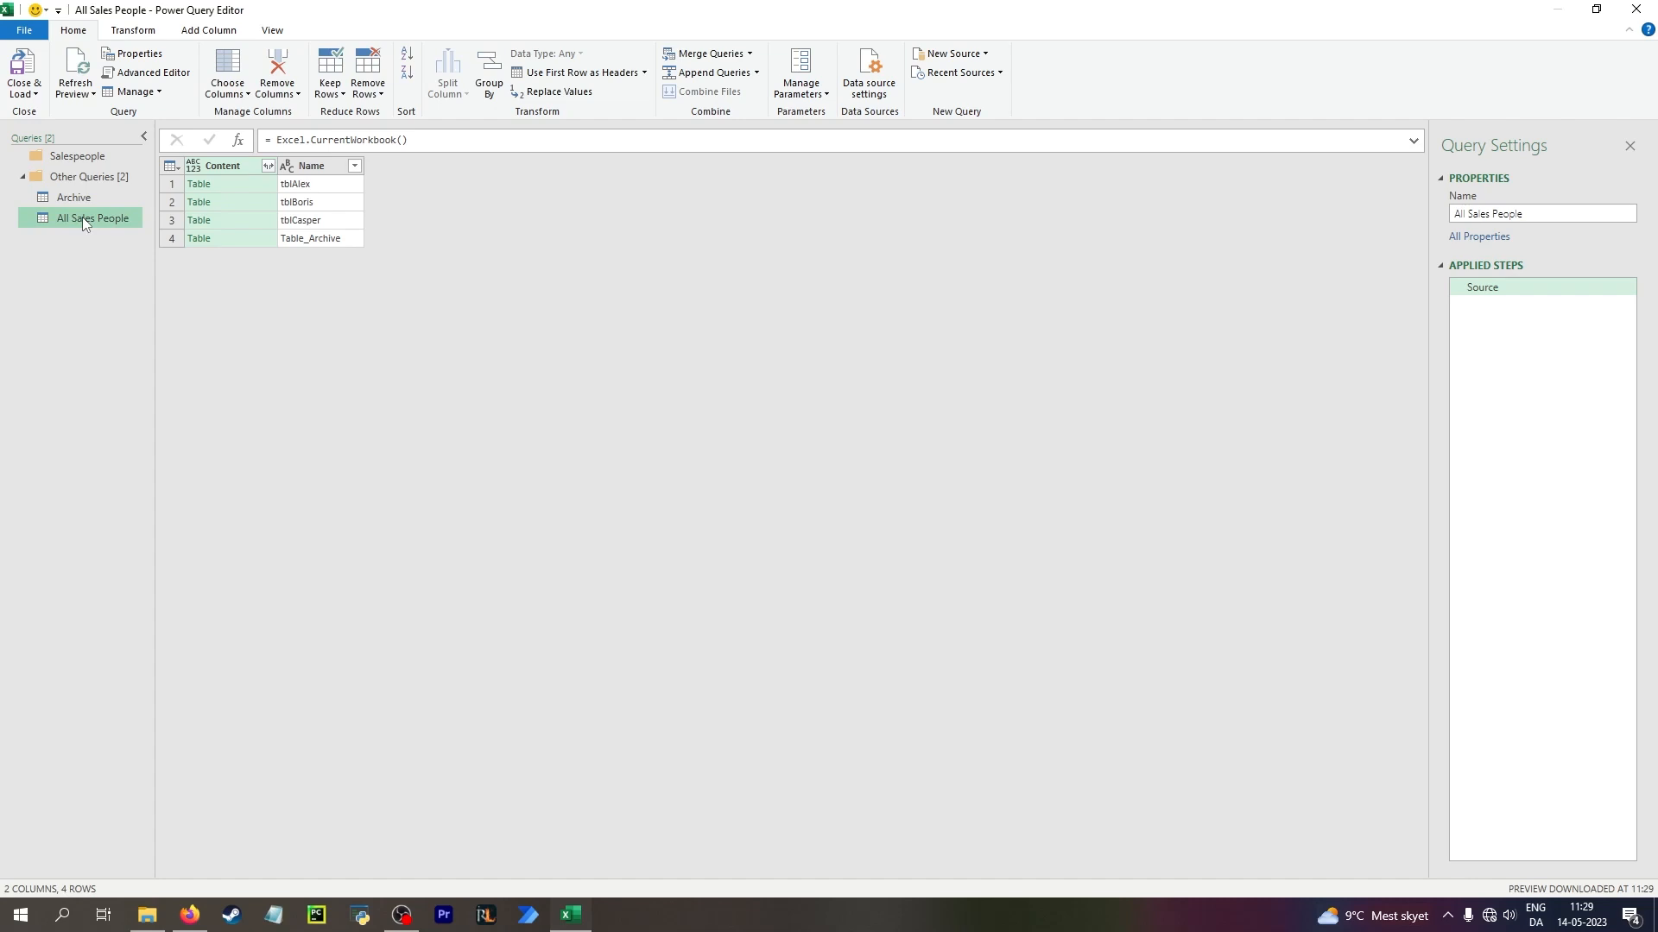
left_click(305, 188)
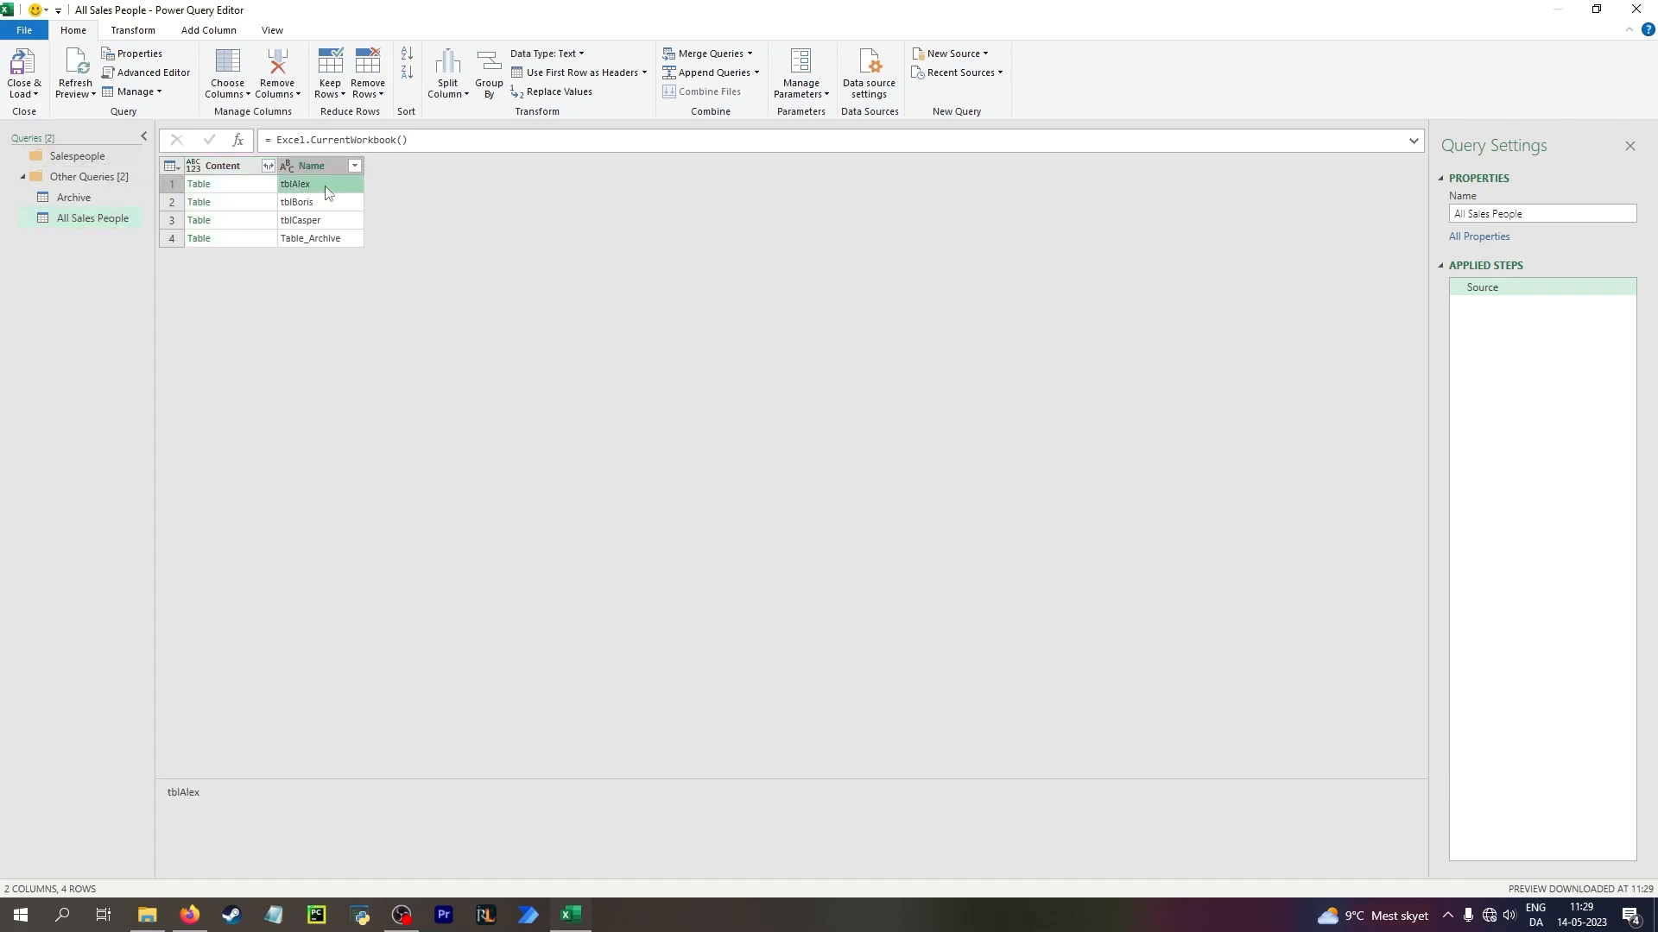
Create a blank query in the Salespeople group that uses = #"All Sales People" as its source
left_click(84, 155)
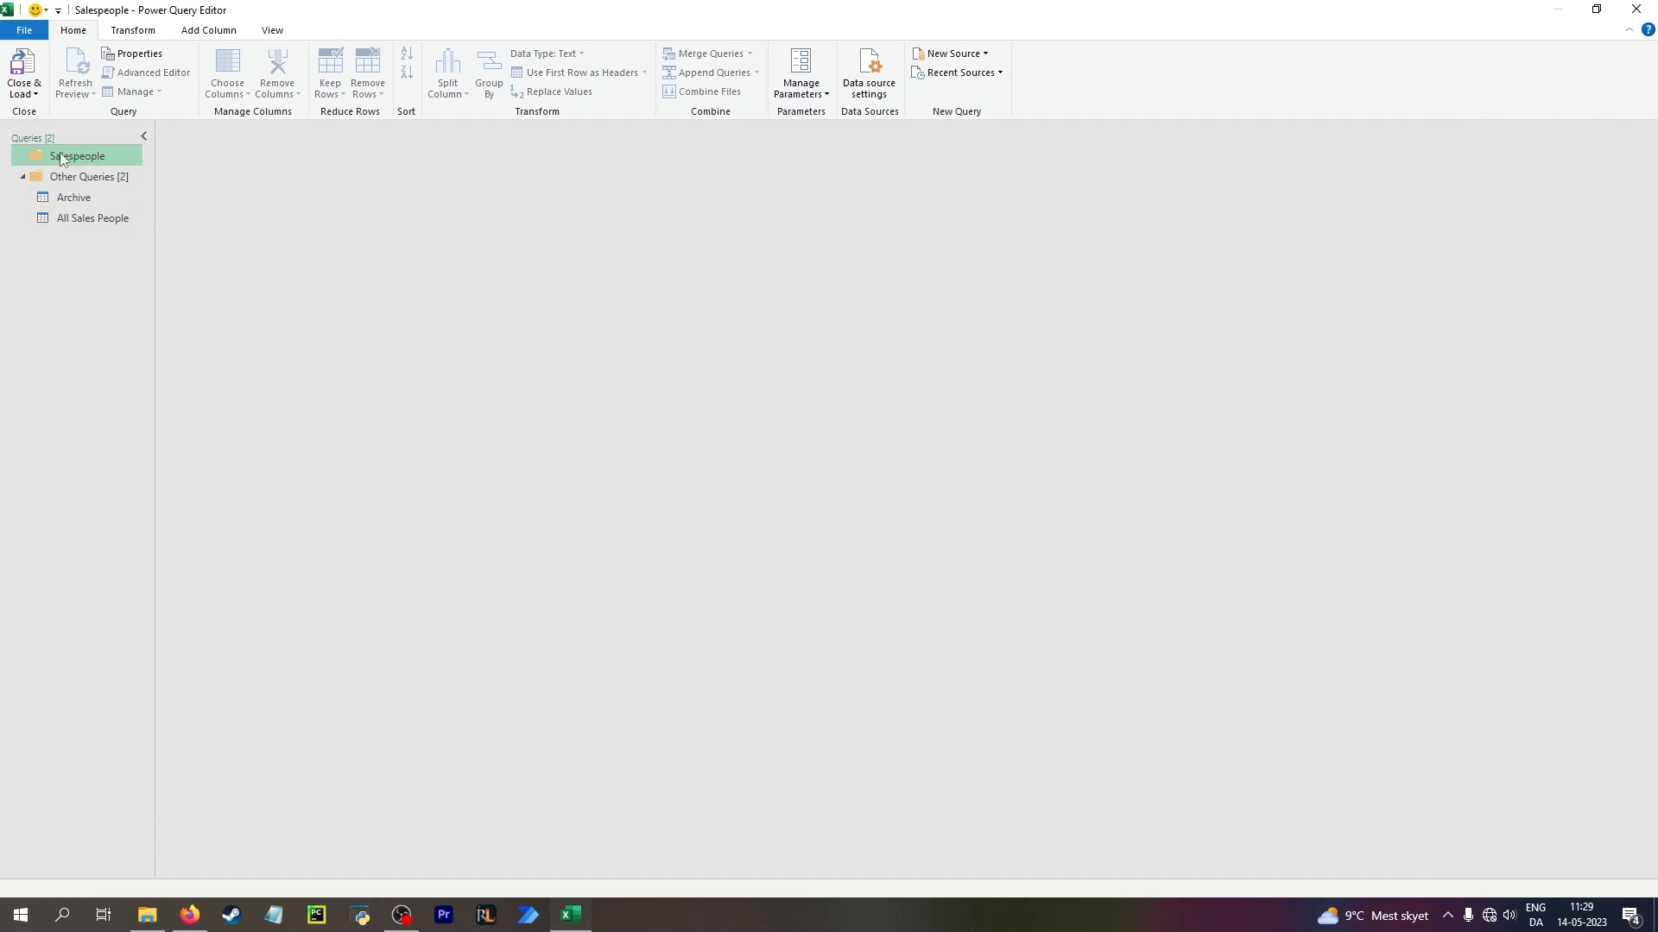
right_click(85, 157)
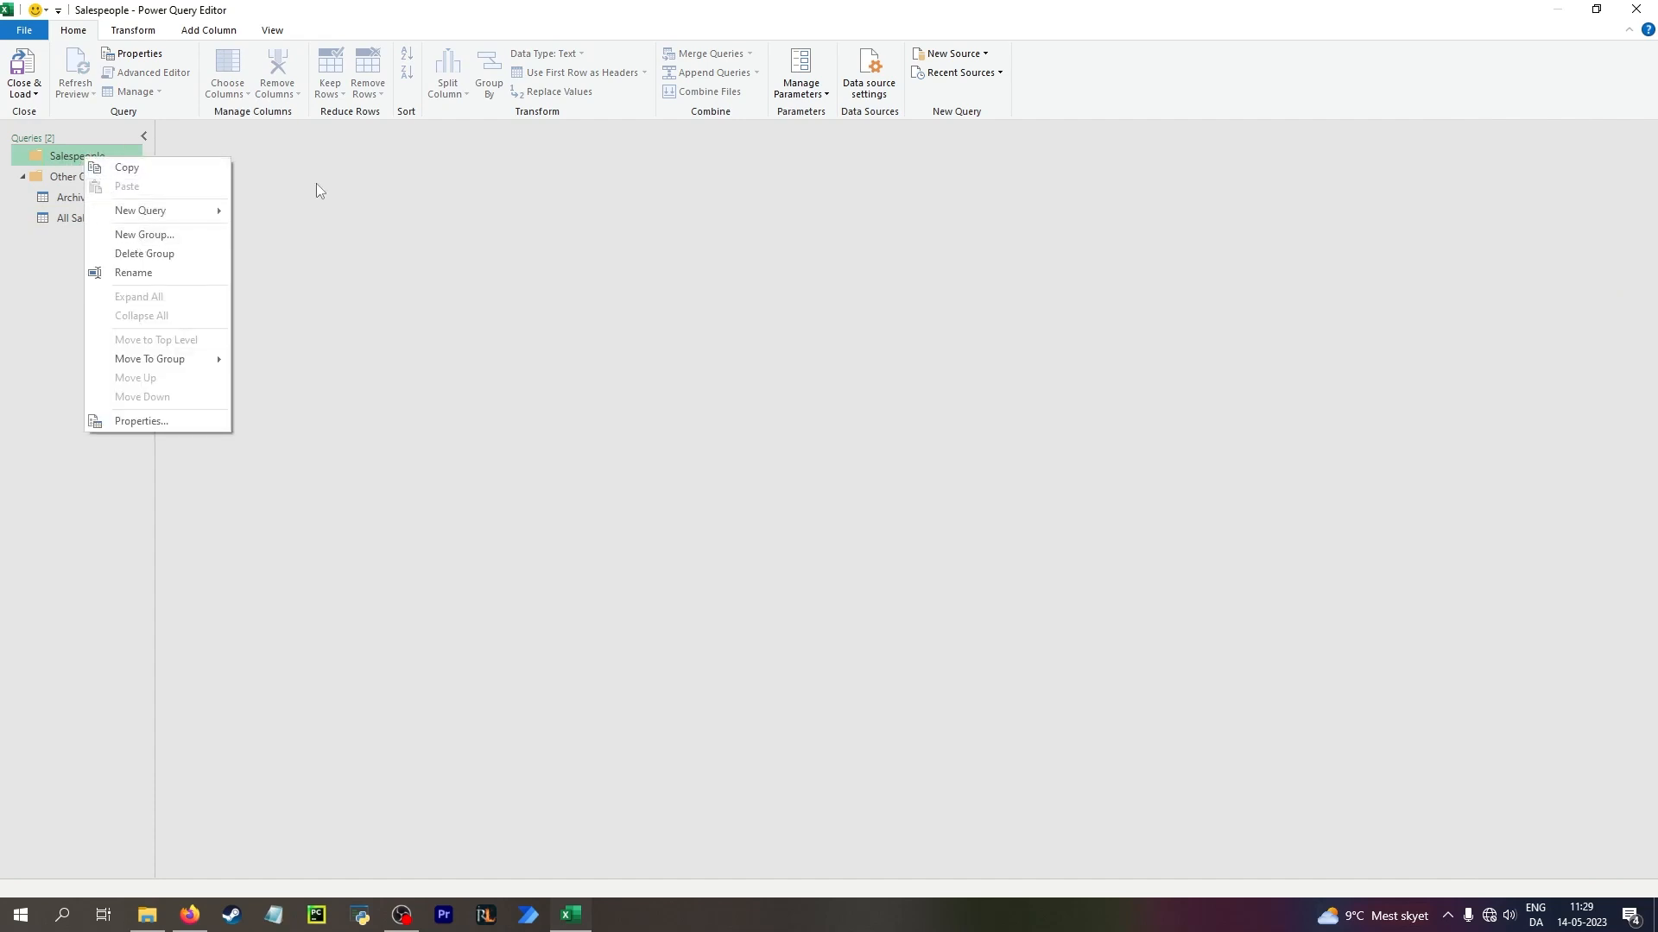
left_click(970, 55)
mouse_move(970, 112)
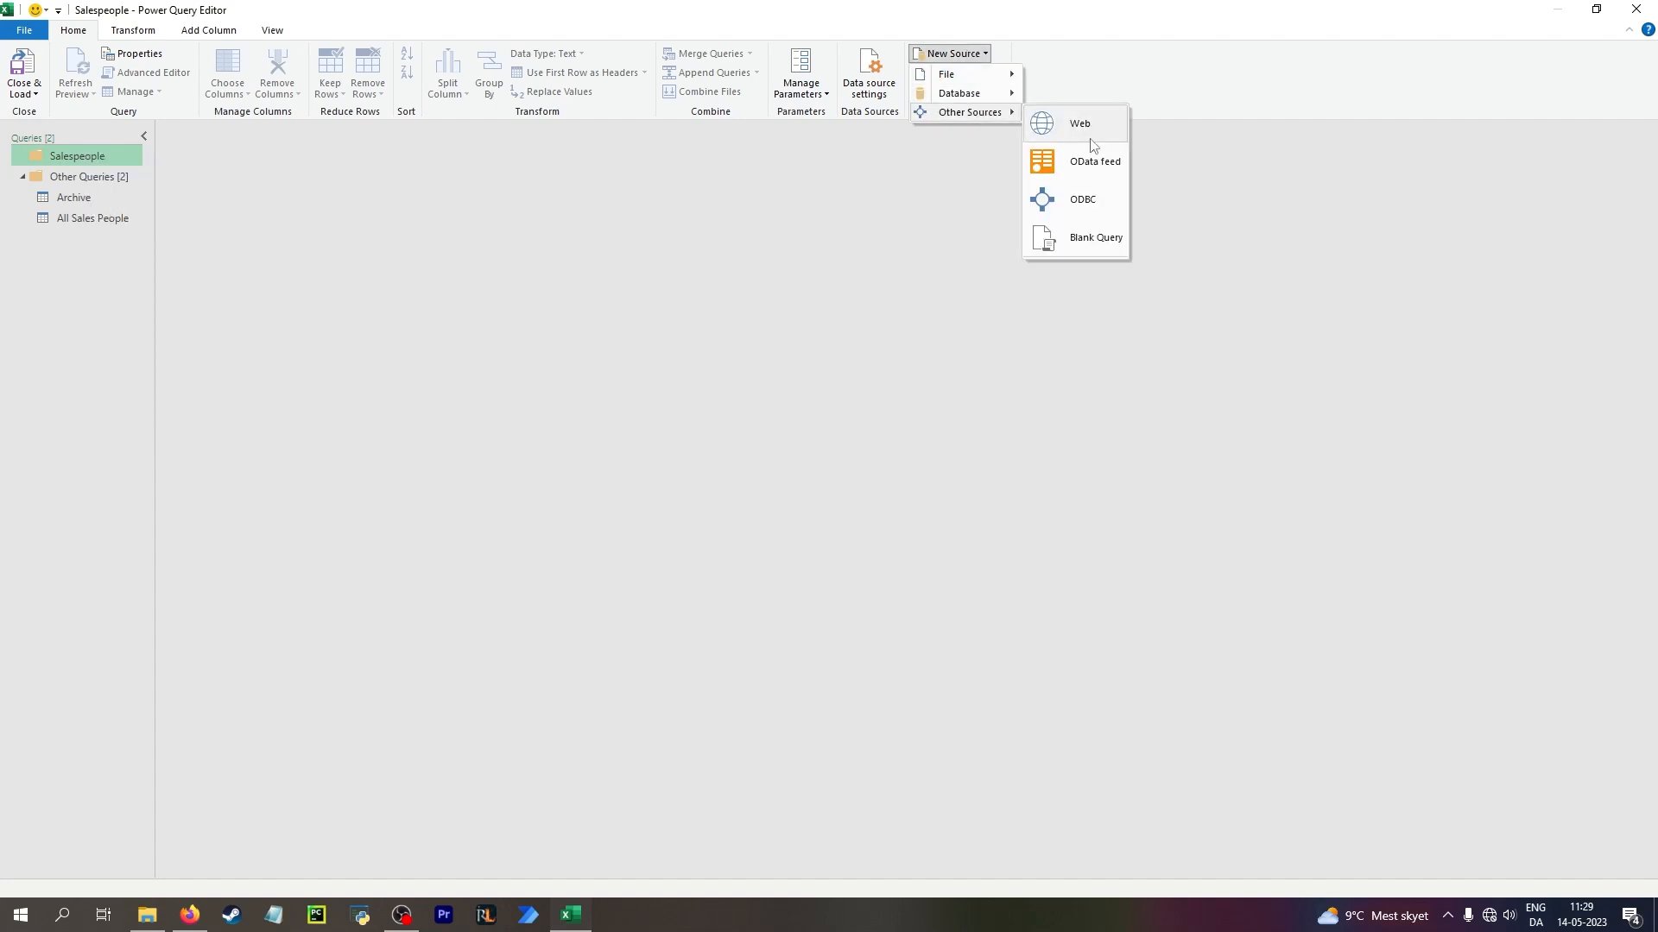
left_click(1086, 240)
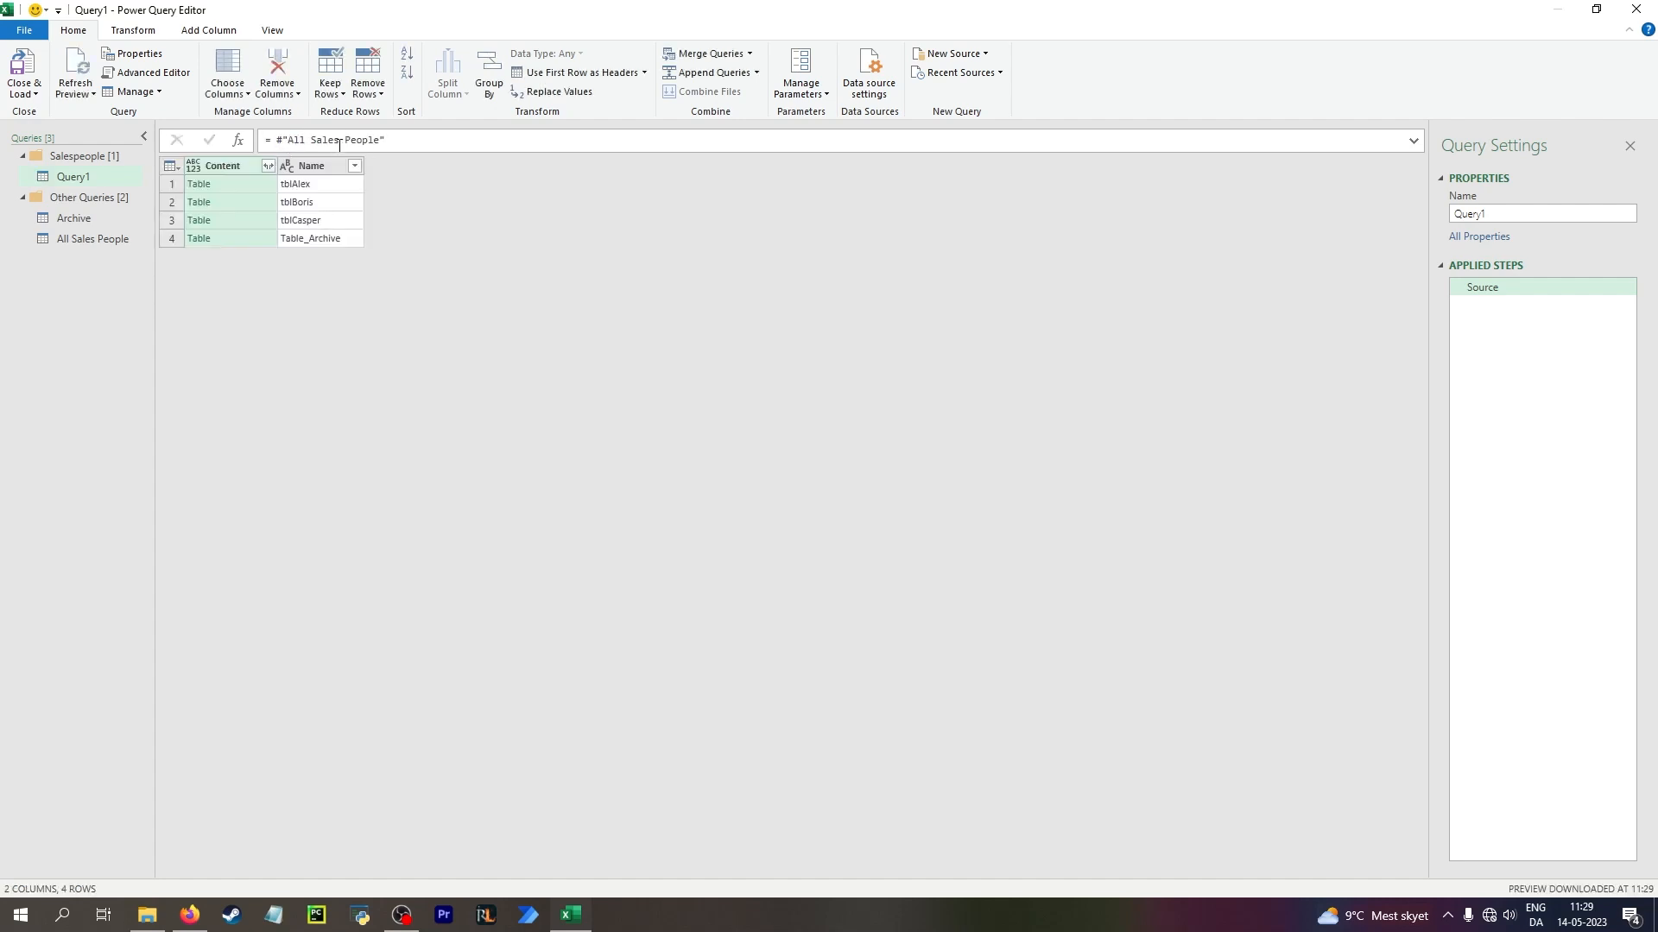
Filter the Name column to tblAlex and drill down into that row's Content table
left_click(319, 190)
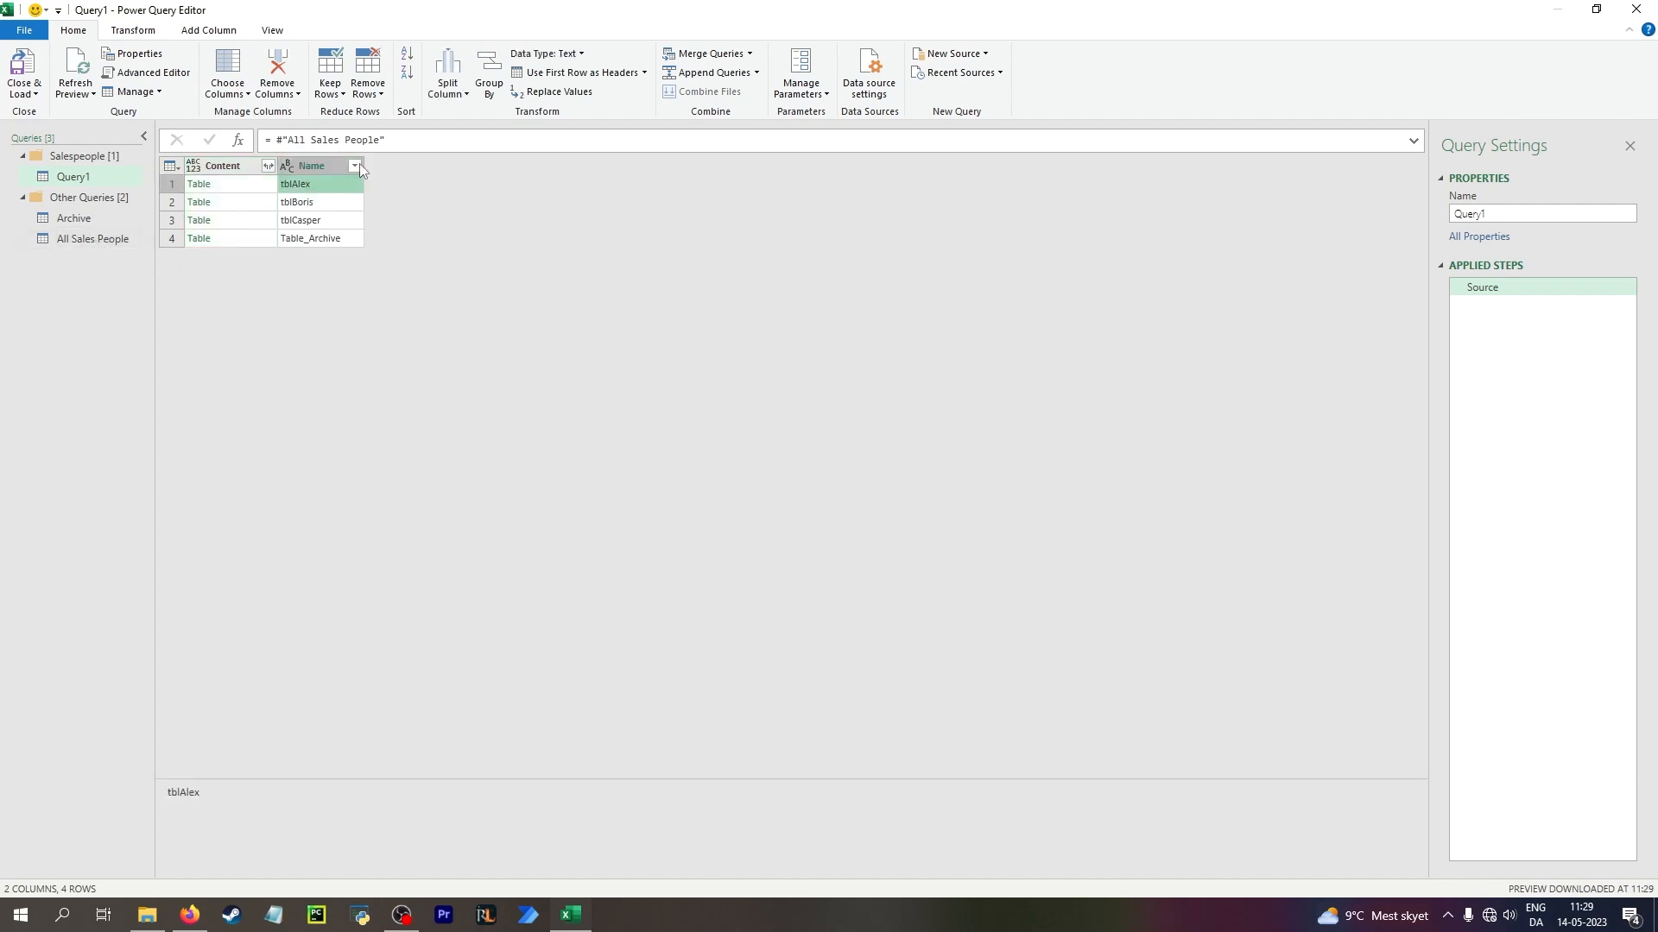
left_click(354, 165)
left_click(131, 383)
left_click(264, 442)
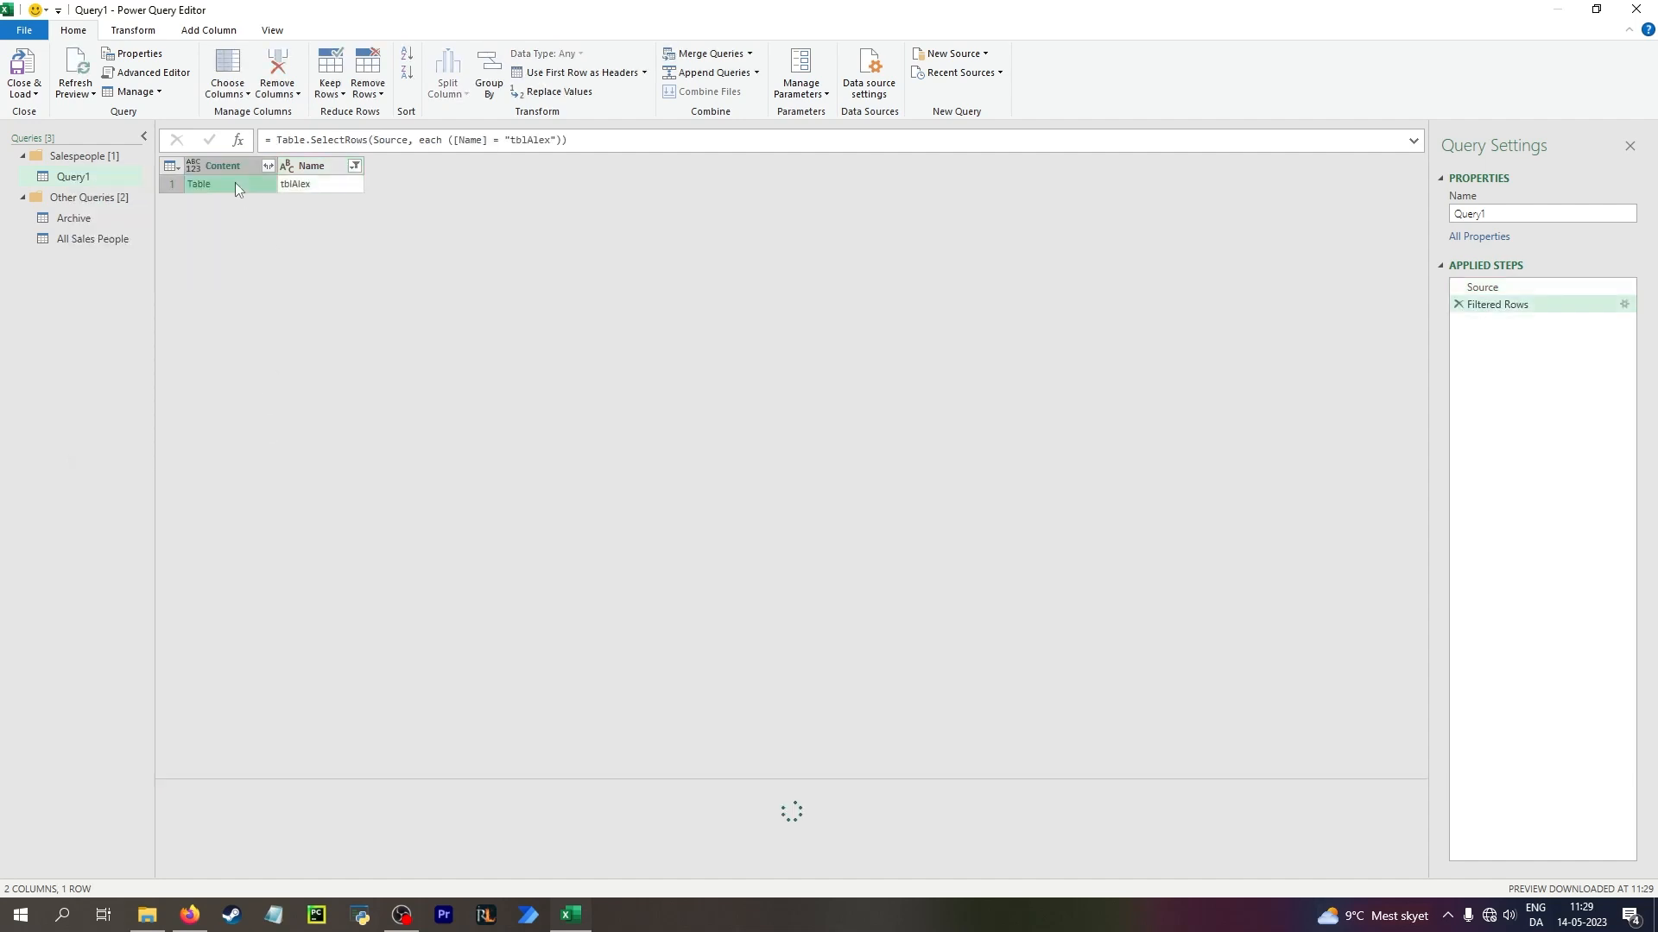
left_click(235, 183)
left_click(199, 184)
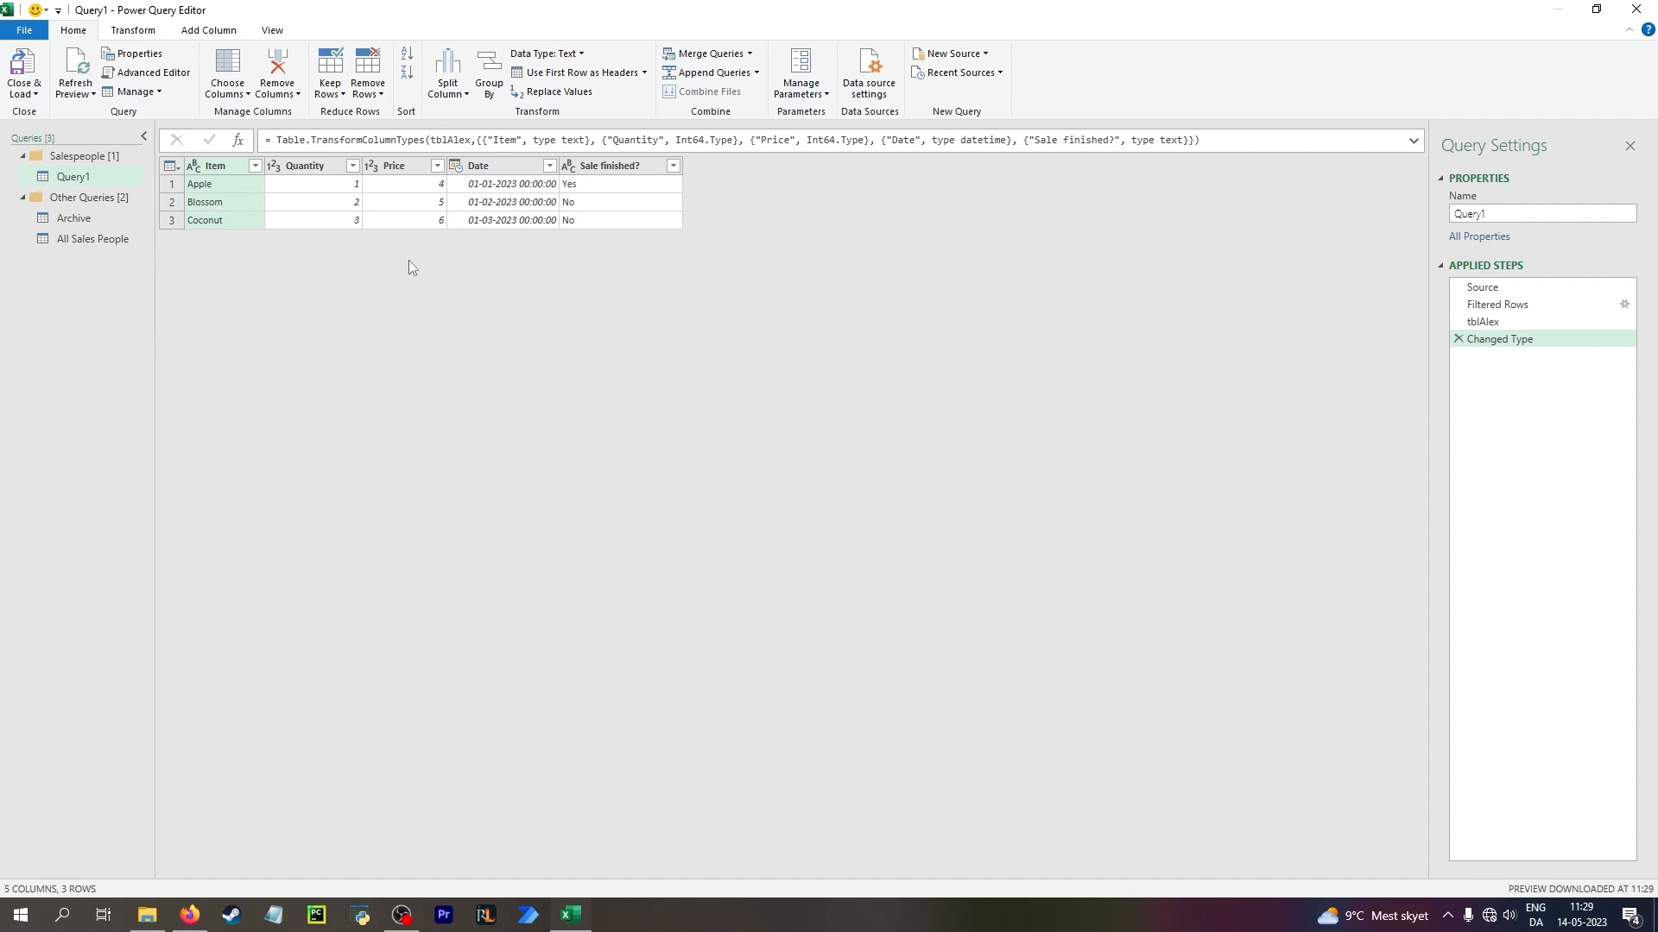
Duplicate Query1 twice within the Salespeople group
right_click(88, 177)
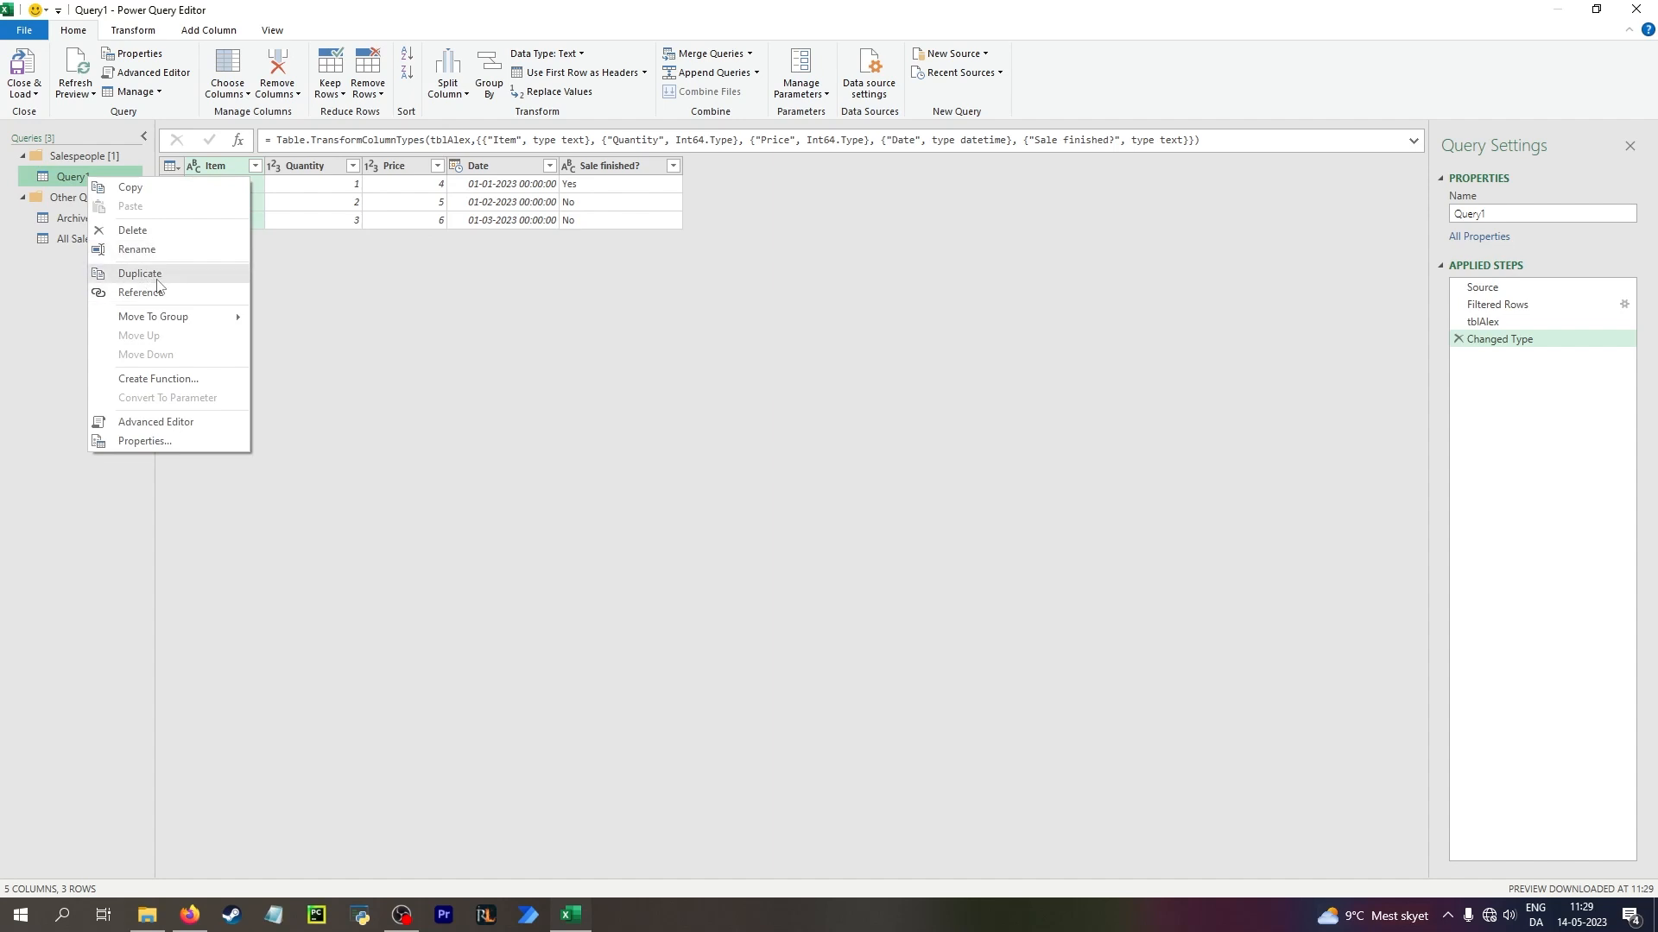
left_click(161, 274)
right_click(87, 198)
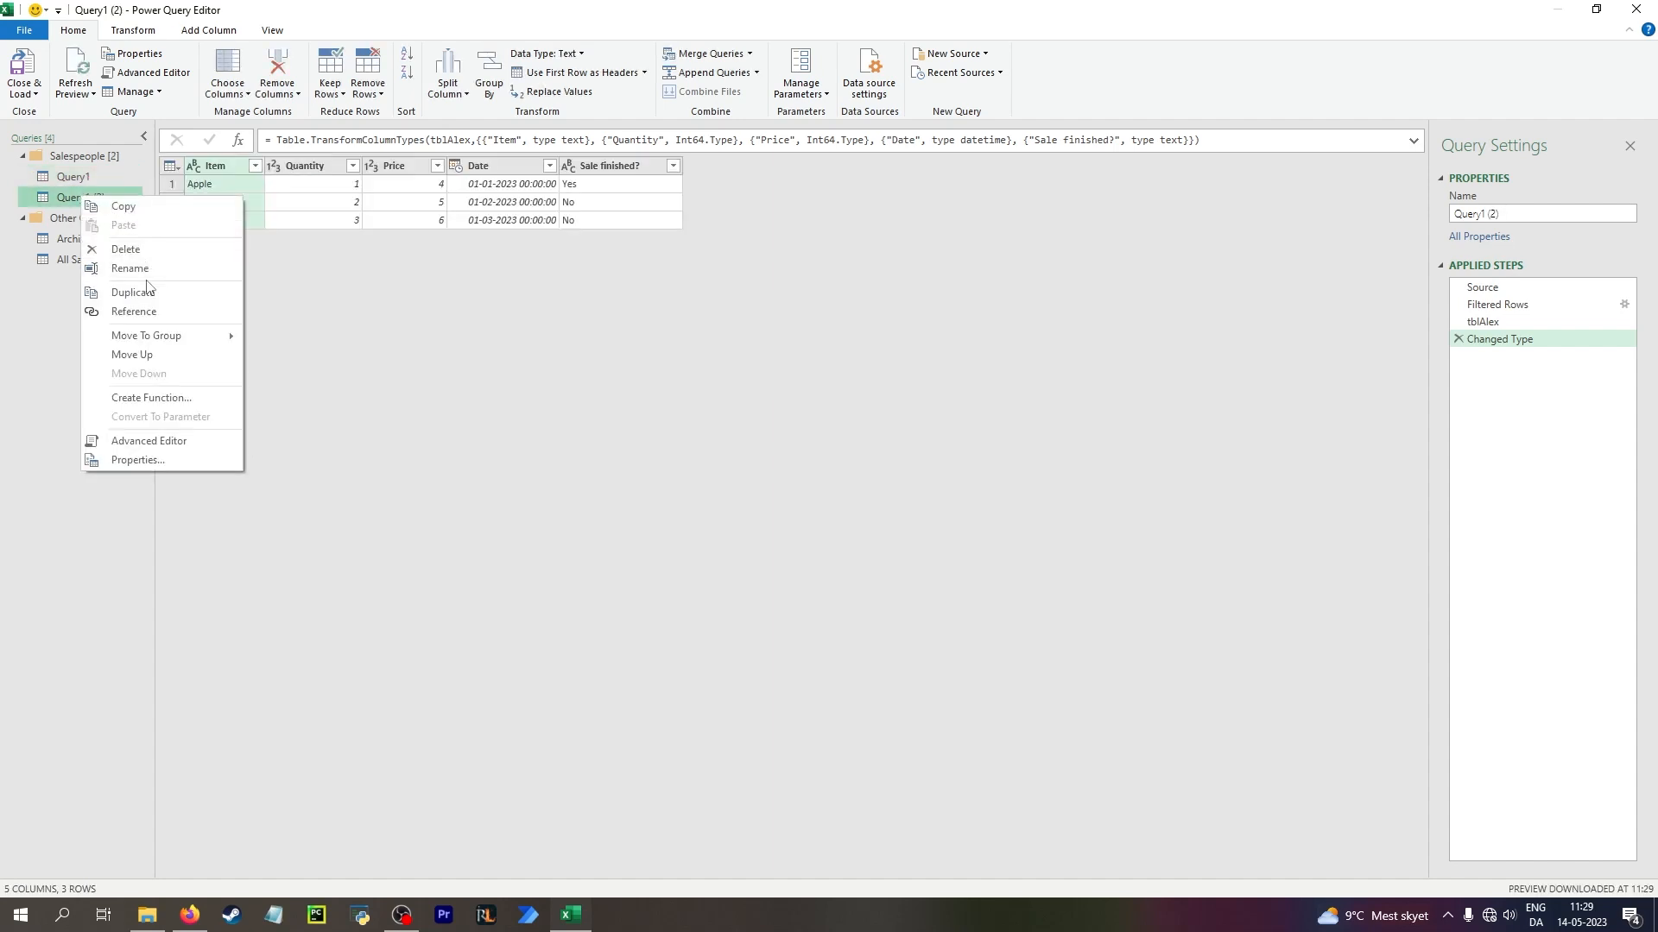
key("Escape")
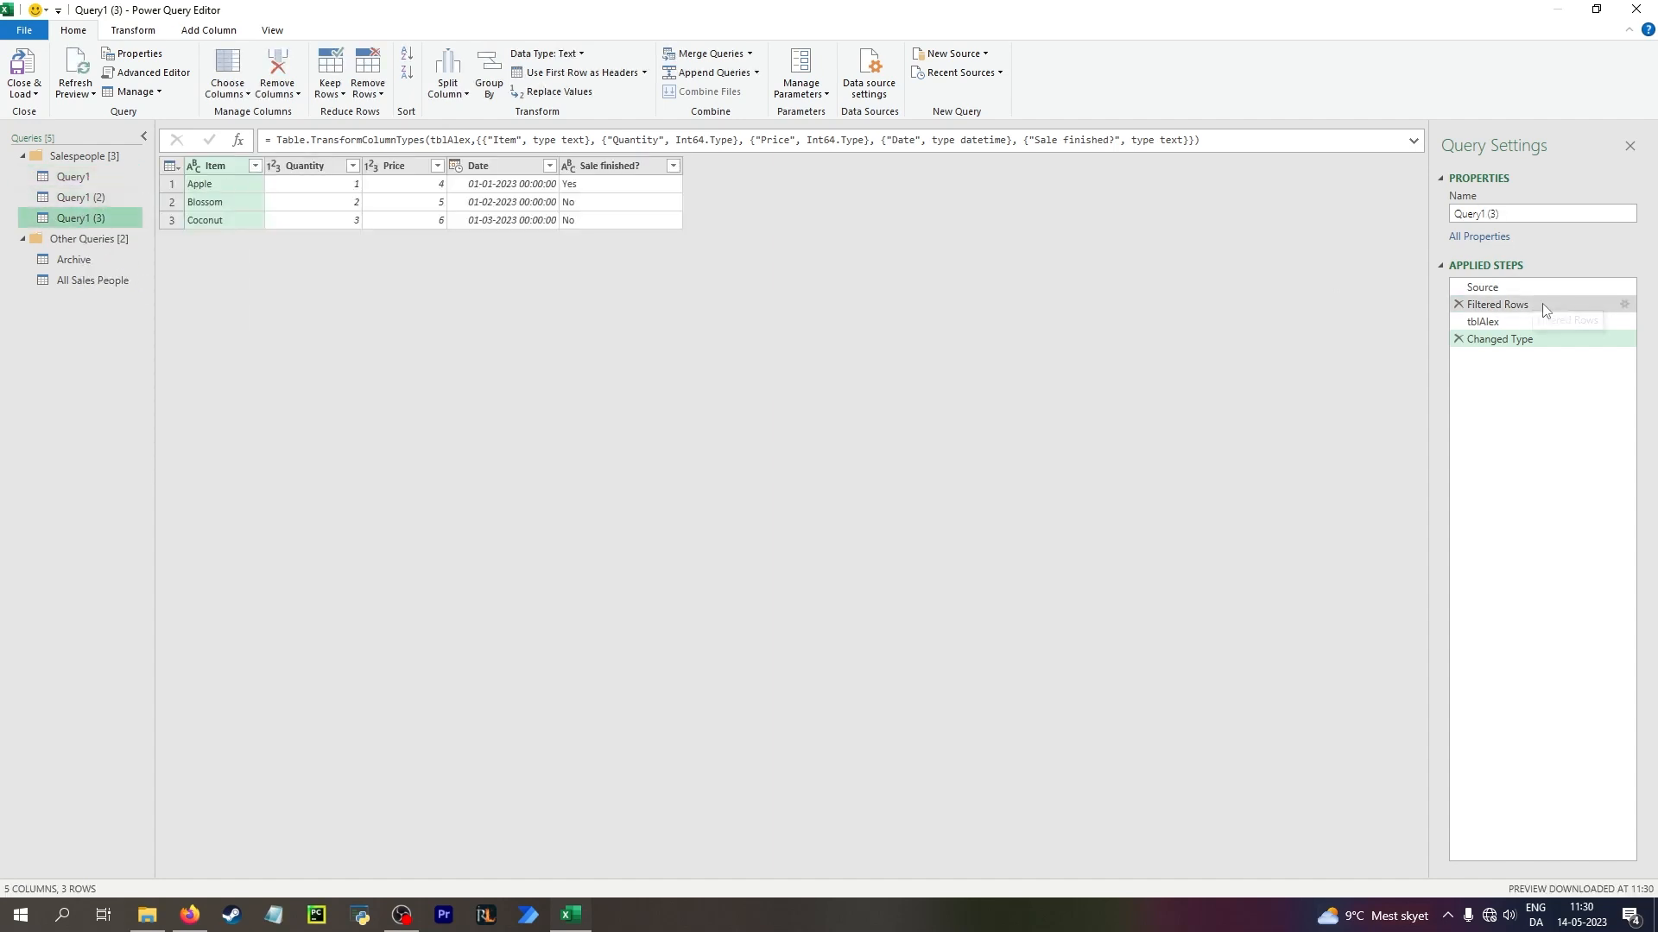
In Query1 (3), edit the Filtered Rows formula so that it selects Name = "tblCasper"
left_click(1516, 314)
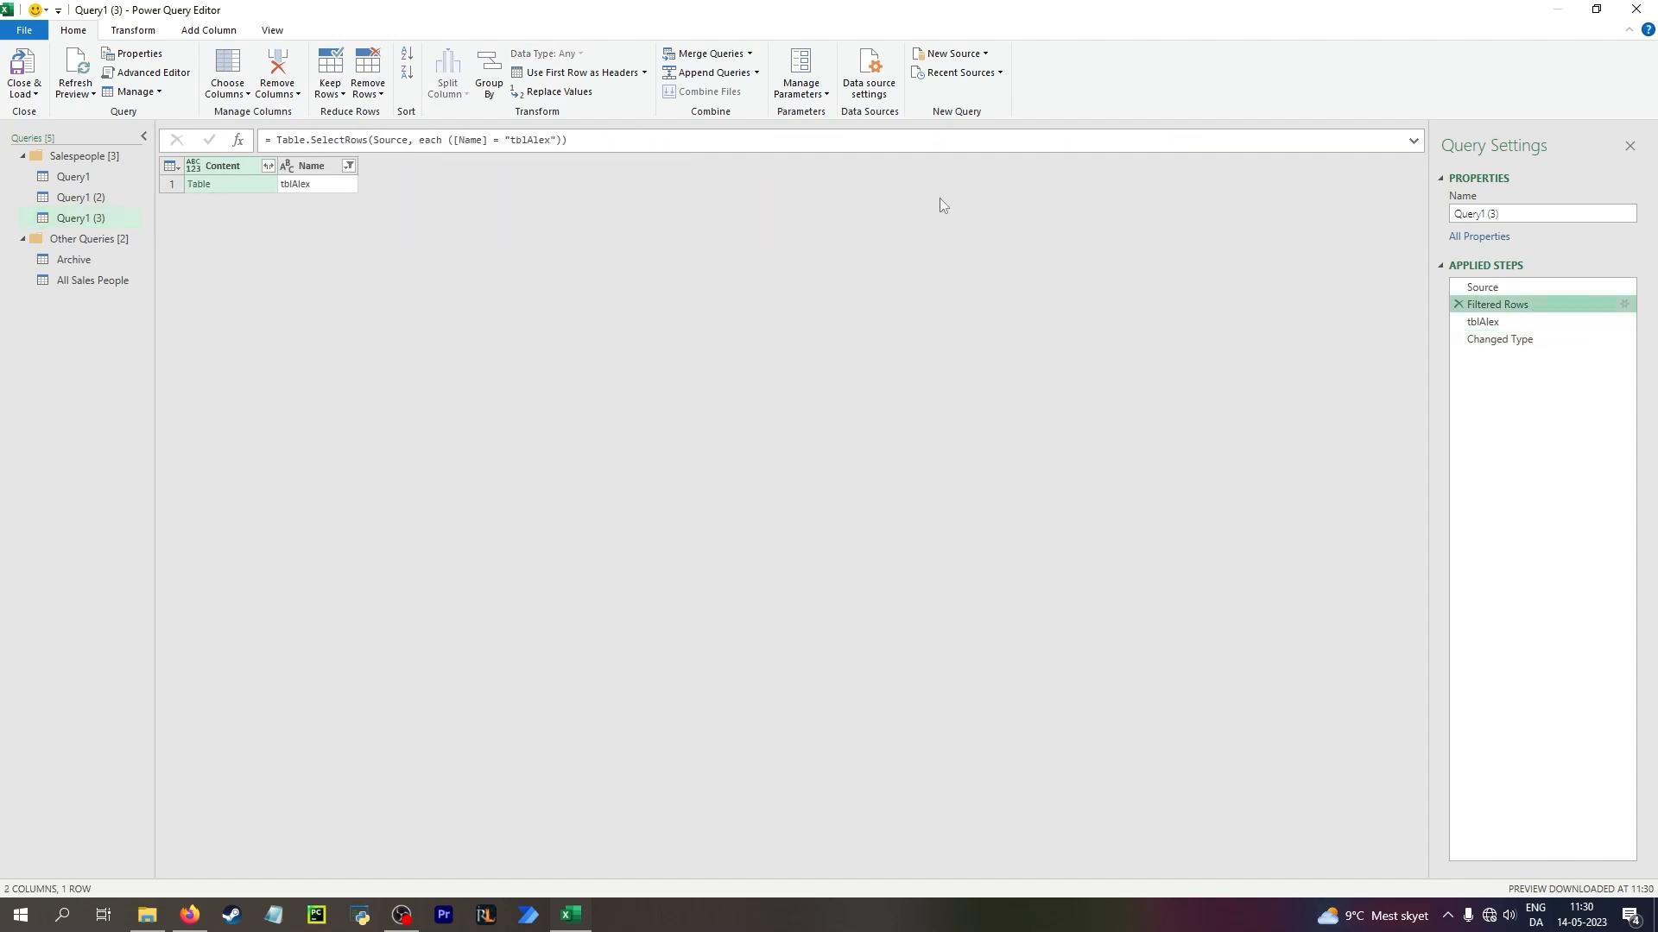
left_click_drag(553, 143, 533, 145)
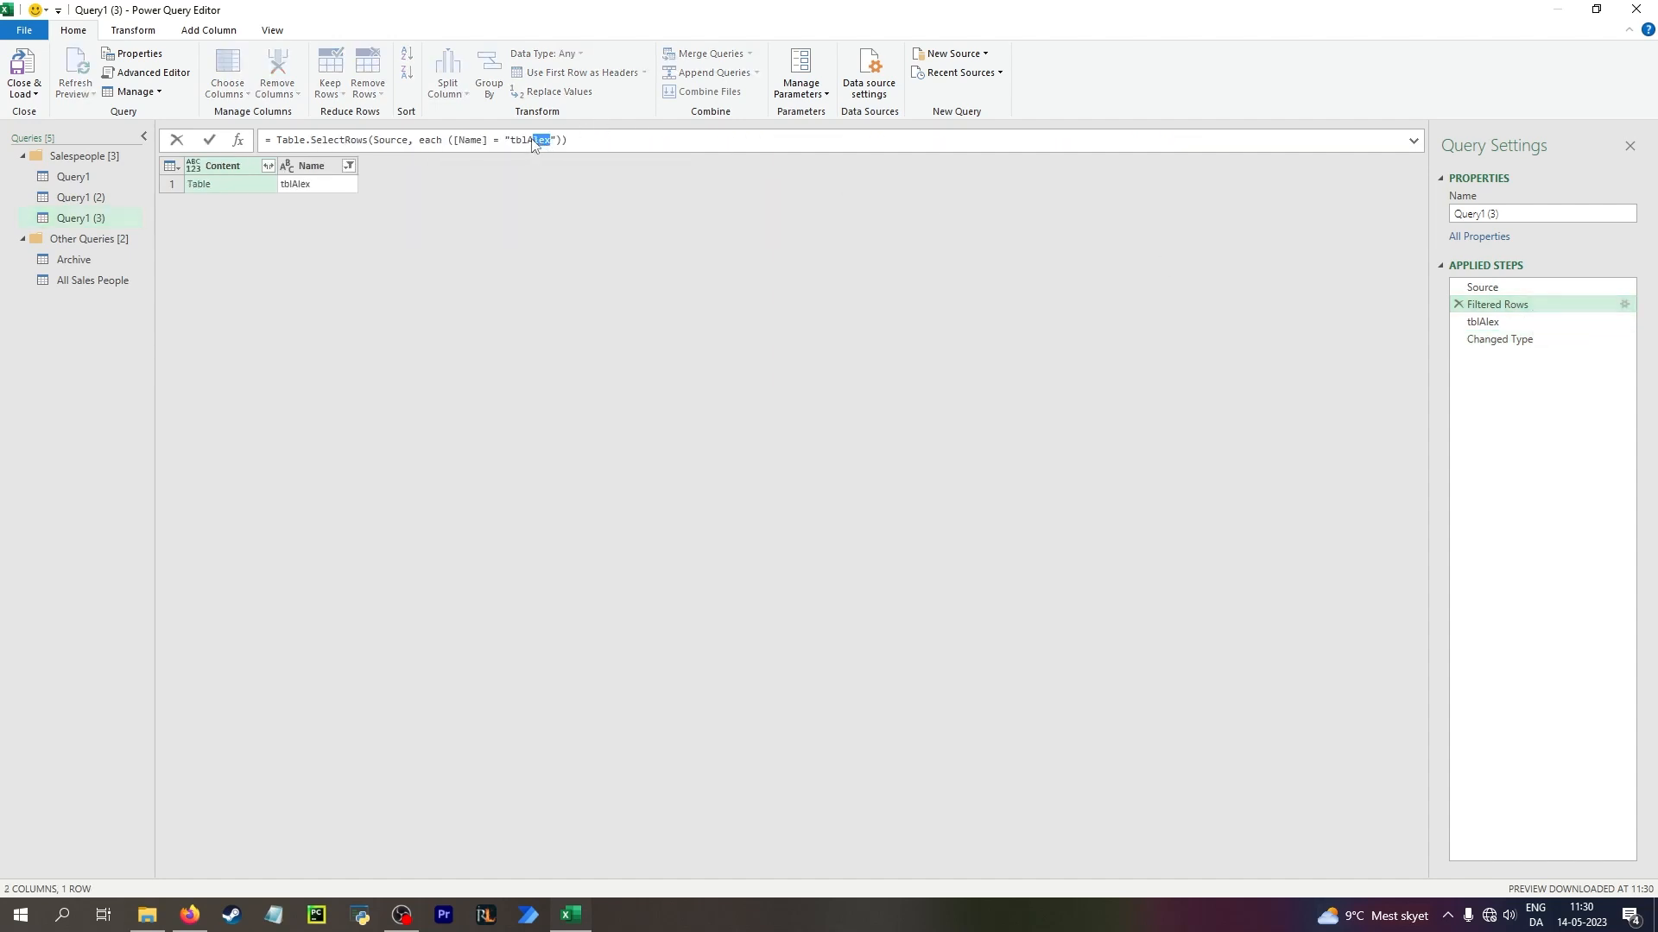
type("Capser")
key("Return")
left_click(552, 139)
key("BackSpace")
key("BackSpace")
type("sp")
key("Return")
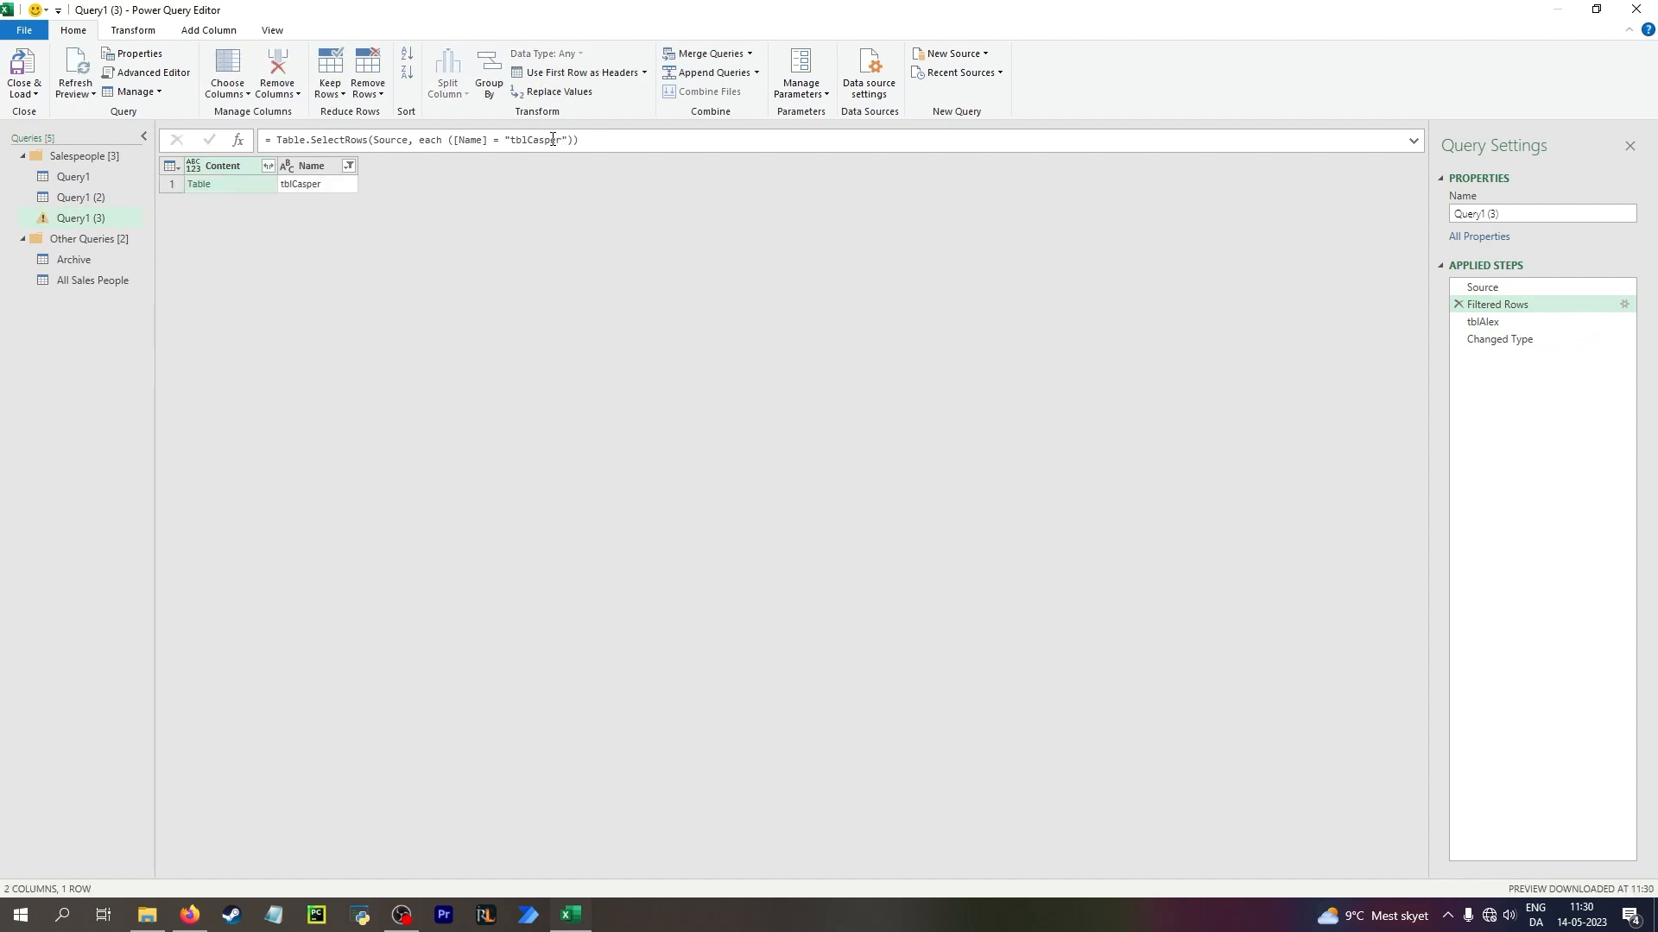
Change the table name in the tblAlex step of Query1 (3) to "tblCasper" and check the Changed Type step
left_click(1525, 321)
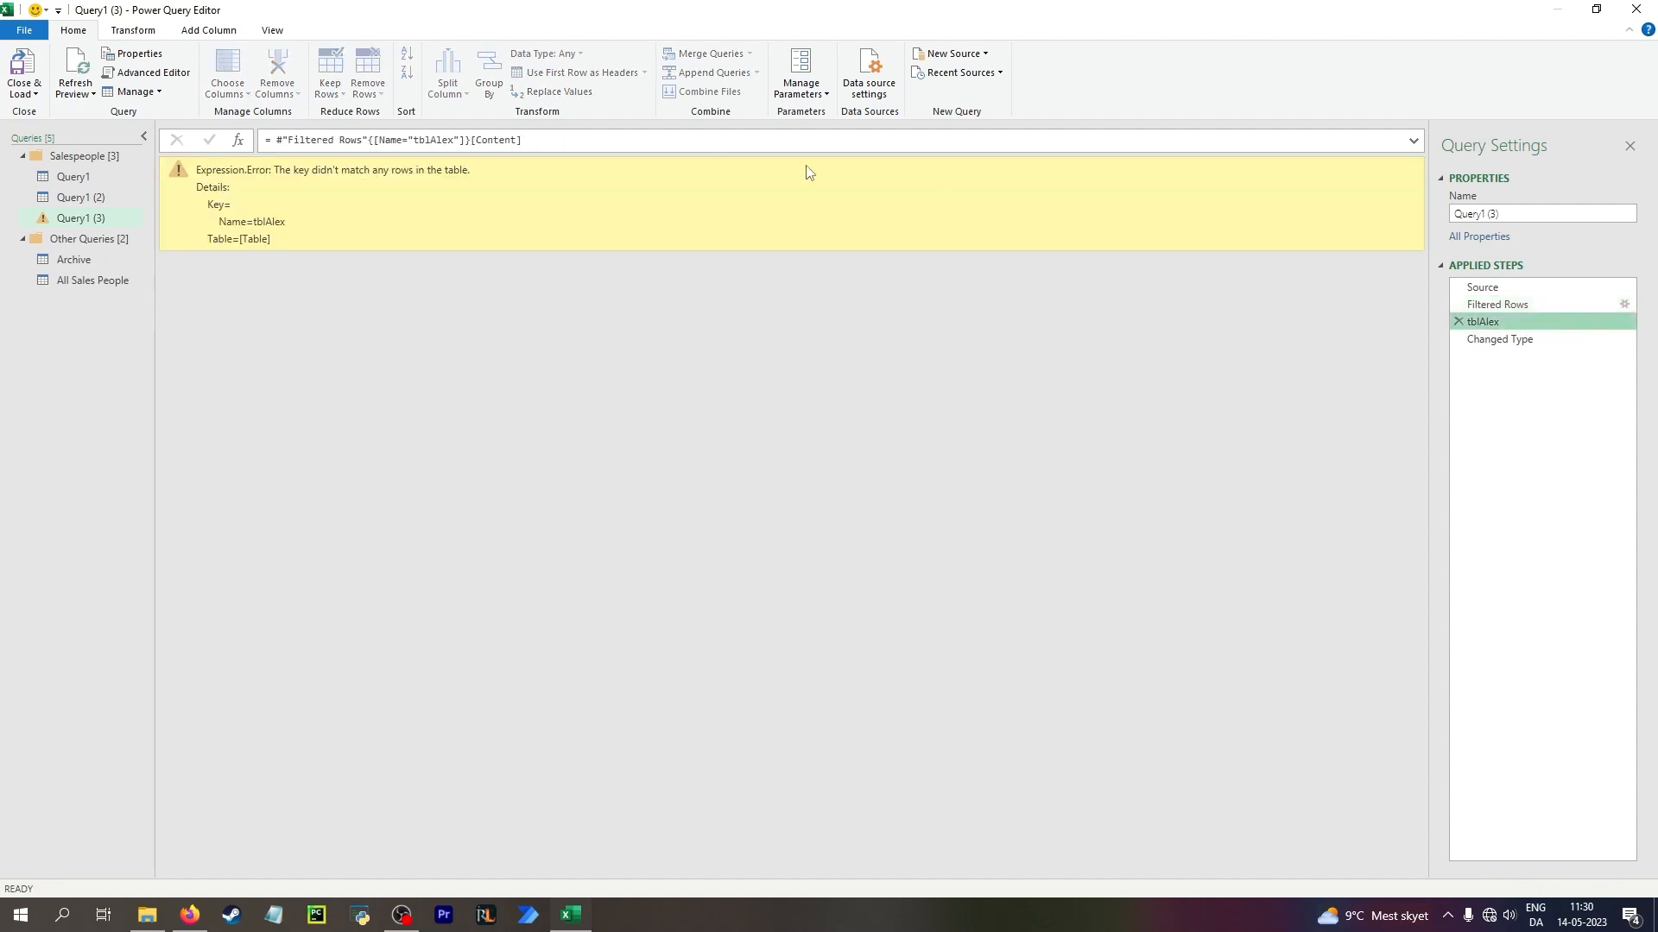
left_click_drag(455, 144, 431, 144)
type("Casper")
key("Return")
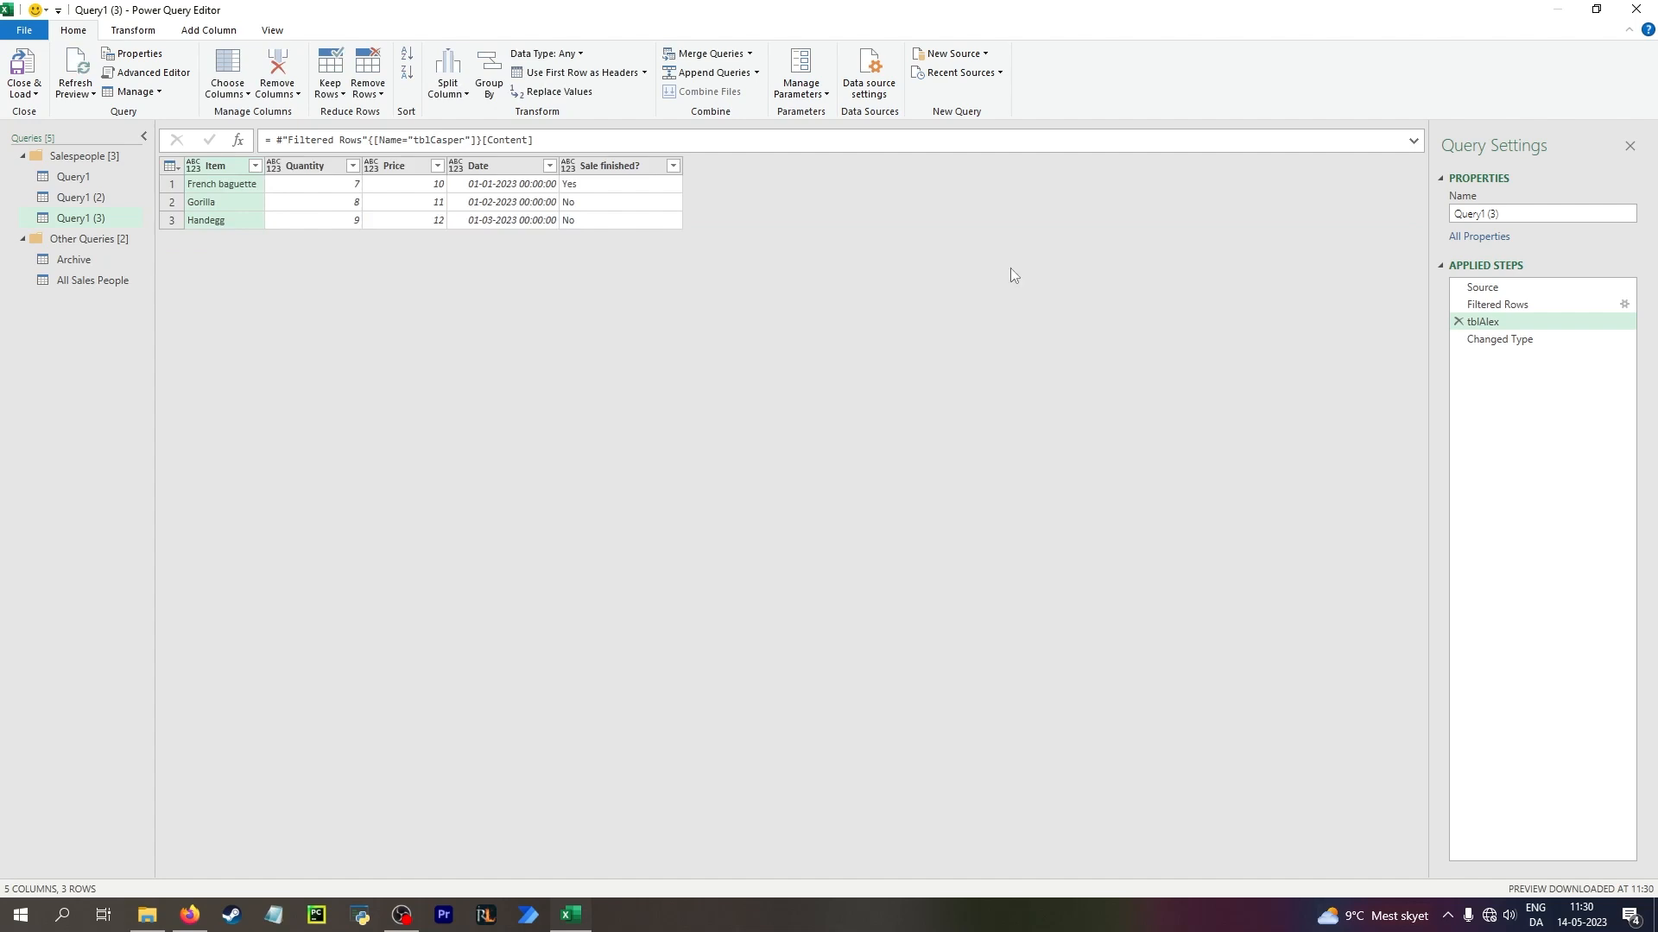
left_click(1500, 339)
Rename the three queries in the Salespeople group: Query1 (3) to Casper, Query1 to Alex and Query1 (2) to Boris
double_click(69, 216)
type("Casper")
key("Return")
double_click(70, 176)
type("Alex")
key("Return")
double_click(73, 197)
type("Boris")
key("Return")
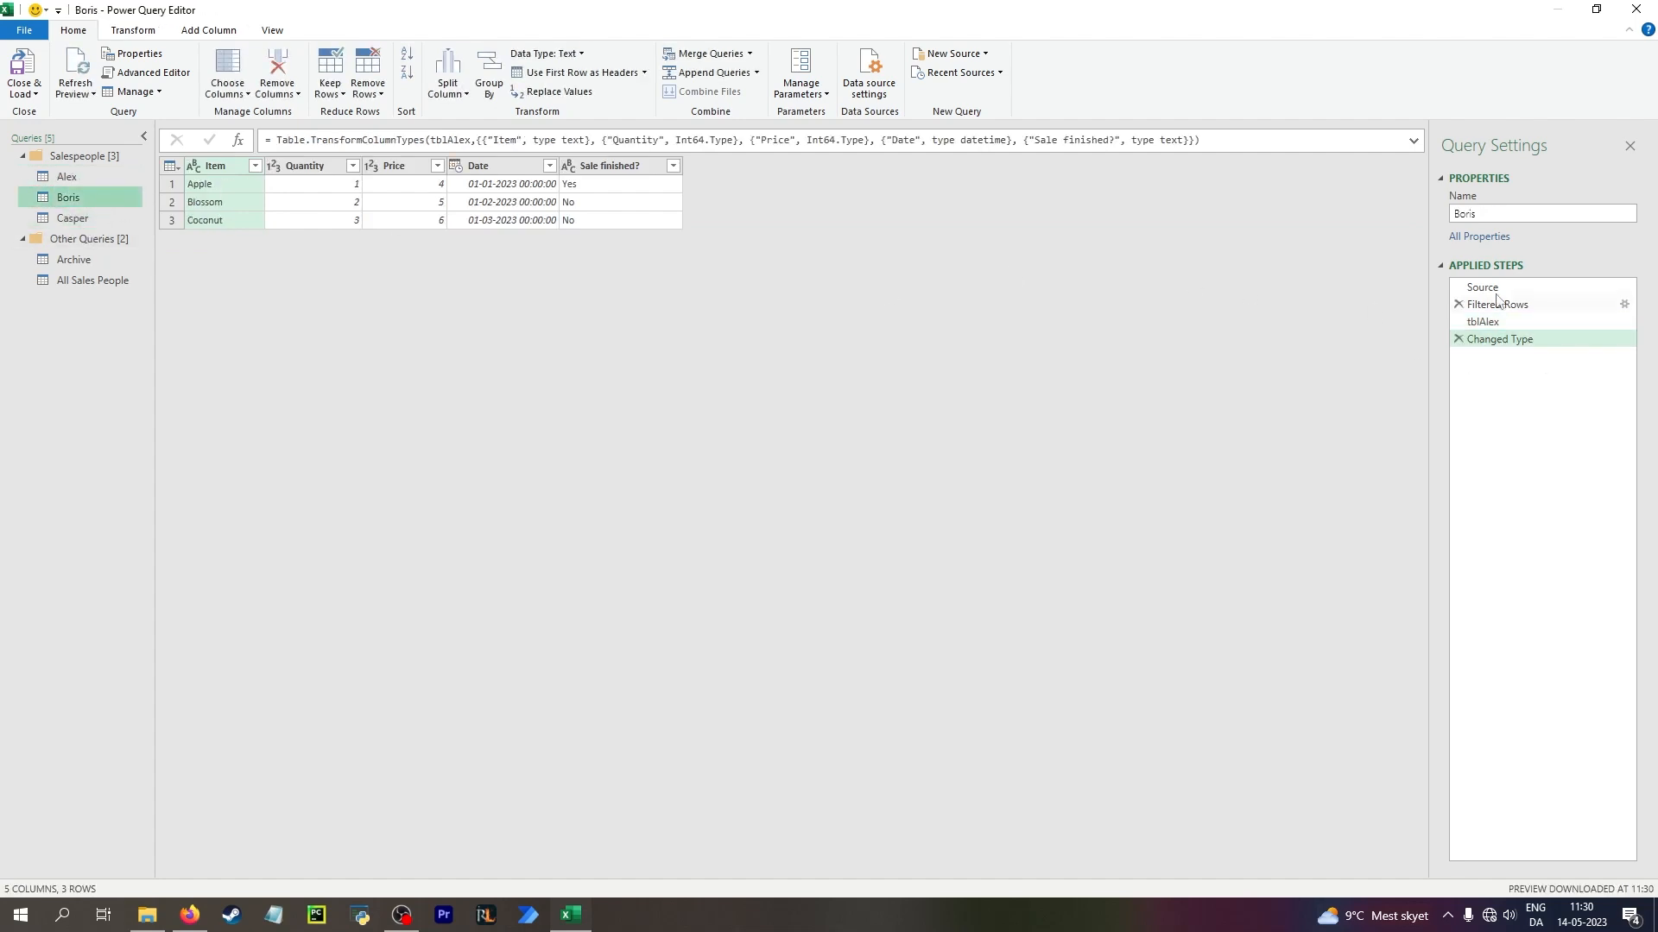
In the Boris query, edit the Filtered Rows formula so that it selects Name = "tblBoris"
left_click(1498, 304)
double_click(540, 139)
type("Boris")
key("Return")
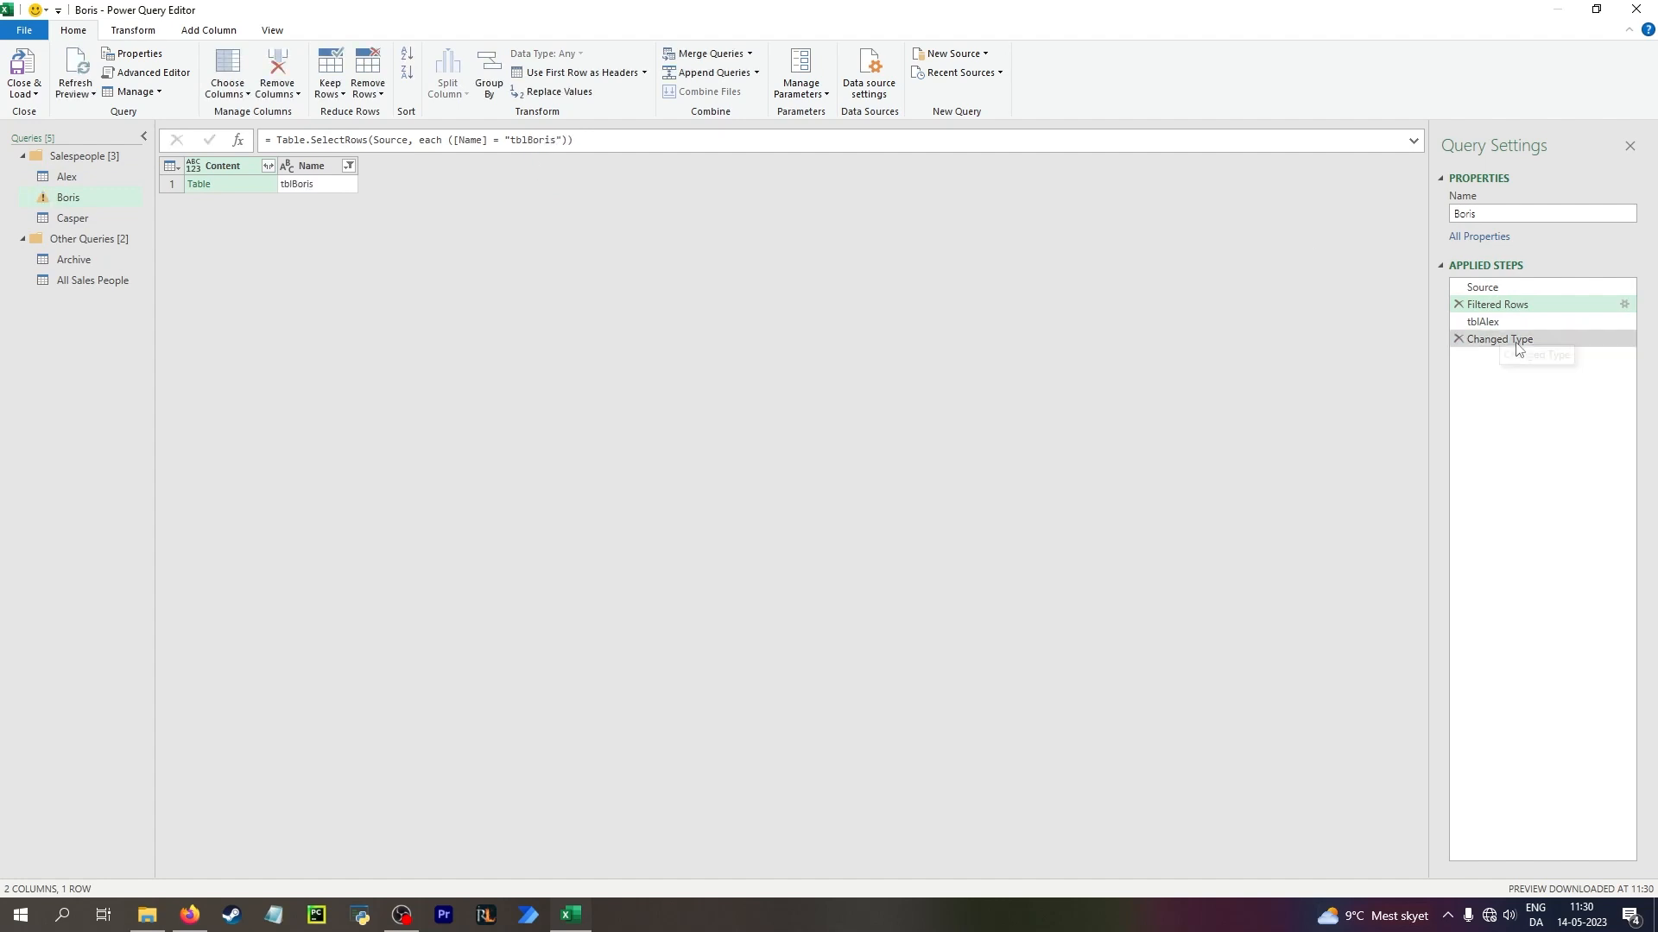
Change the table name in the Boris query's tblAlex step to "tblBoris", and check its Changed Type step and the Alex query
left_click(1483, 322)
double_click(445, 140)
type("Boris")
key("Return")
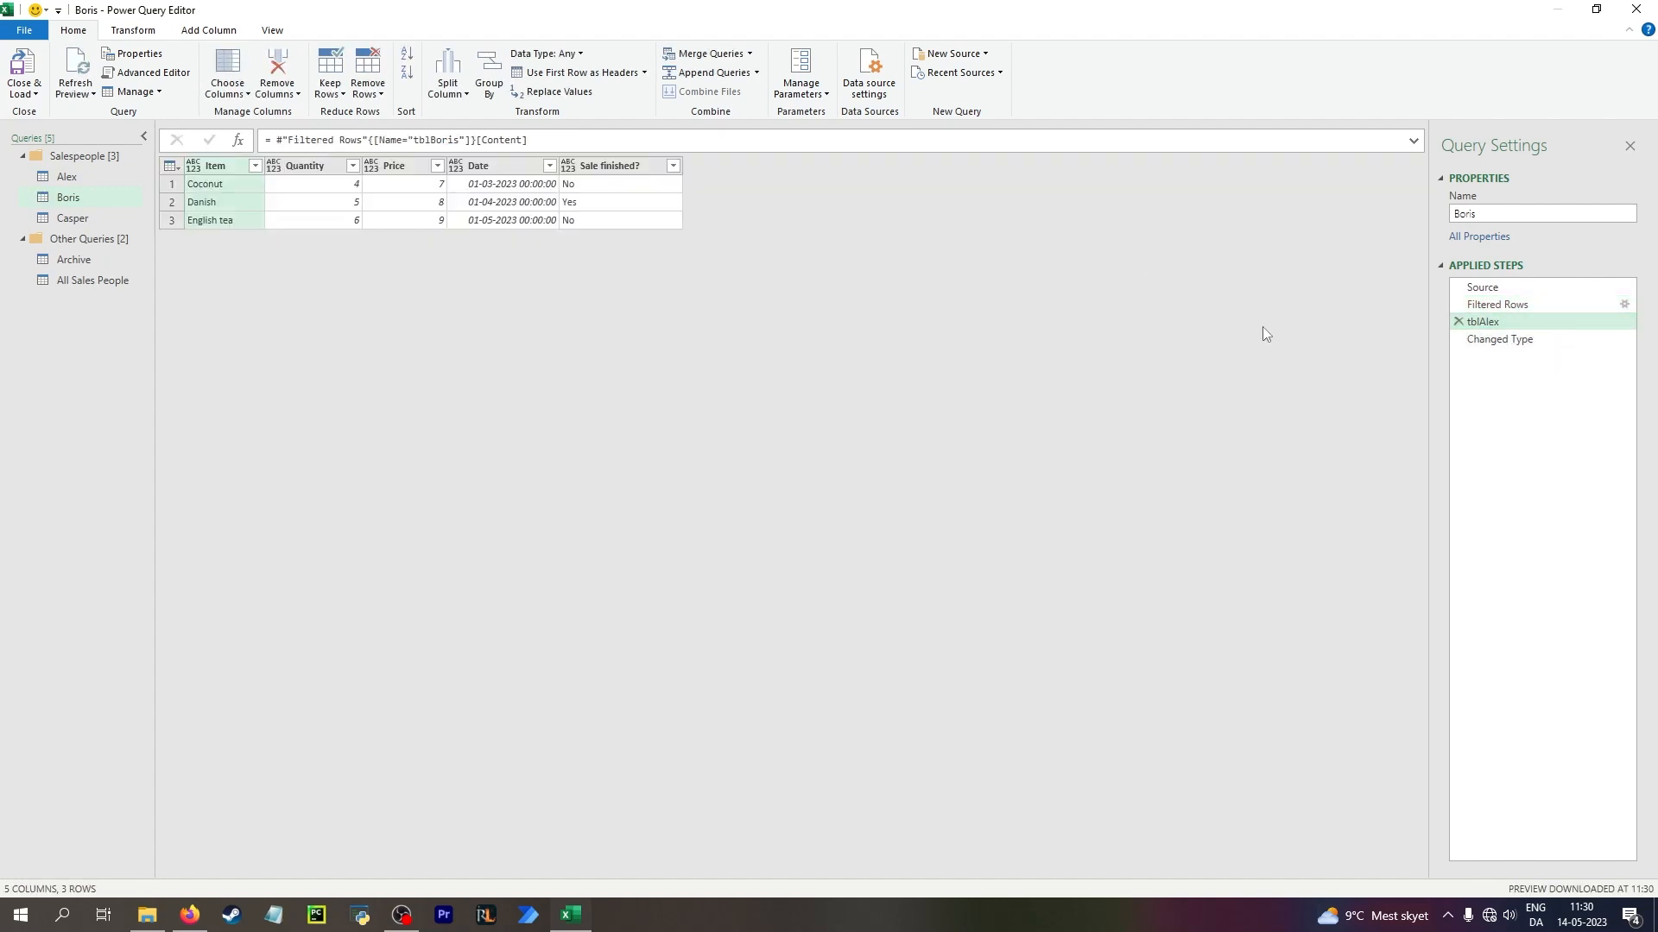
left_click(1532, 342)
left_click(86, 179)
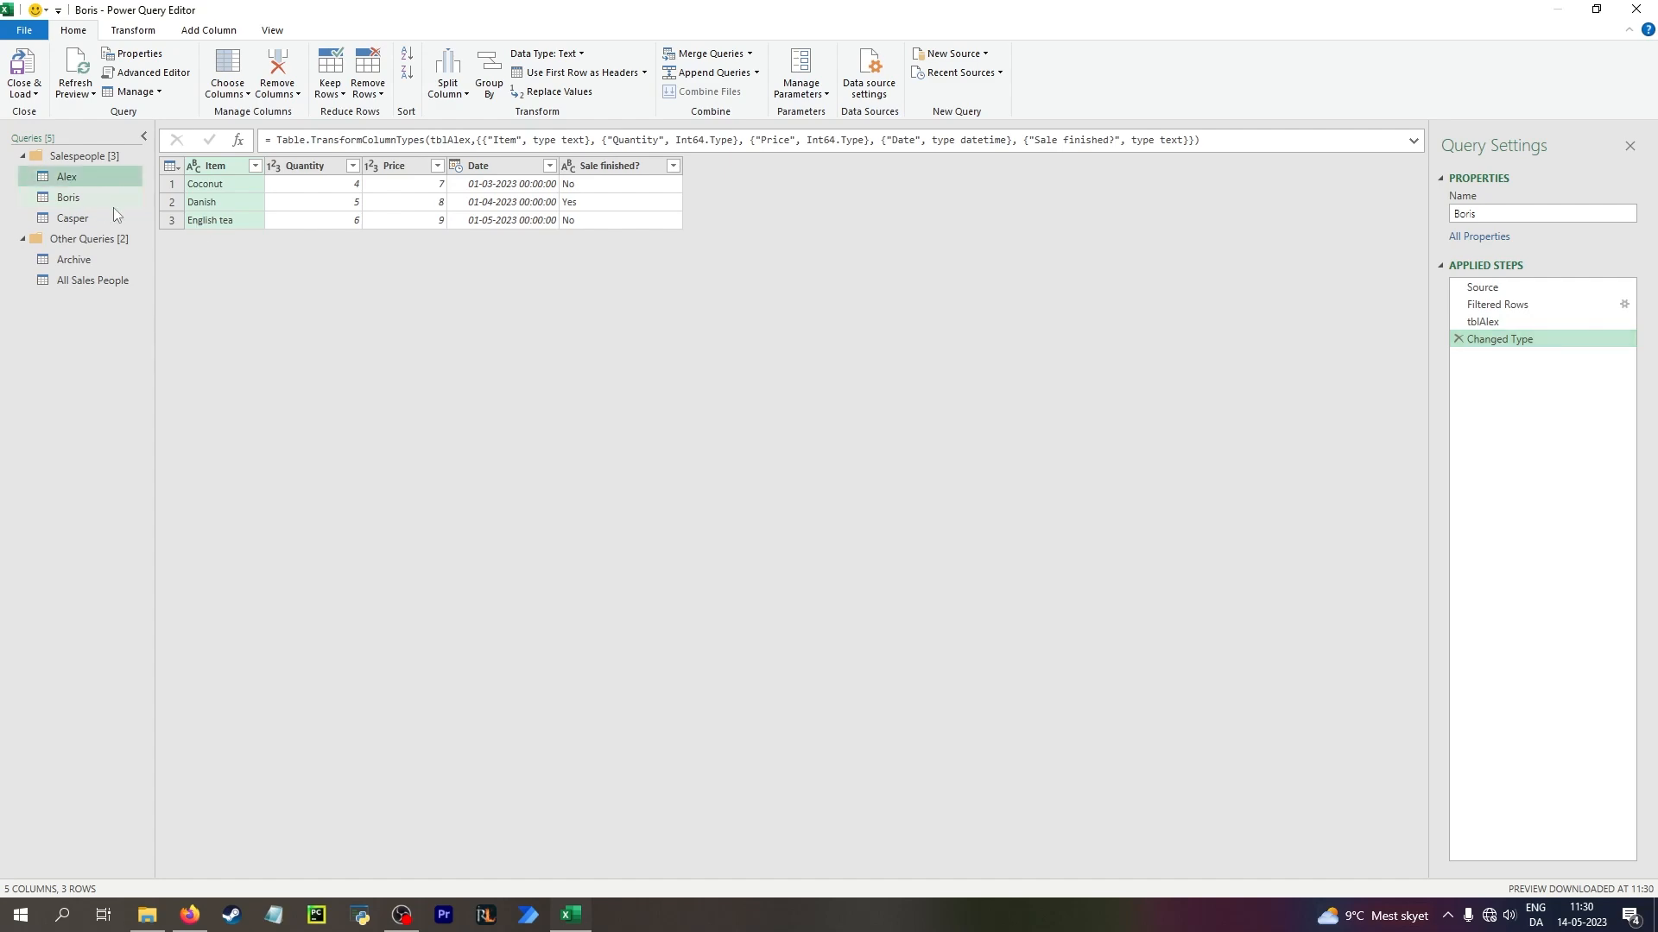
Close the query editor and load the new queries as tables on new worksheets
left_click(37, 95)
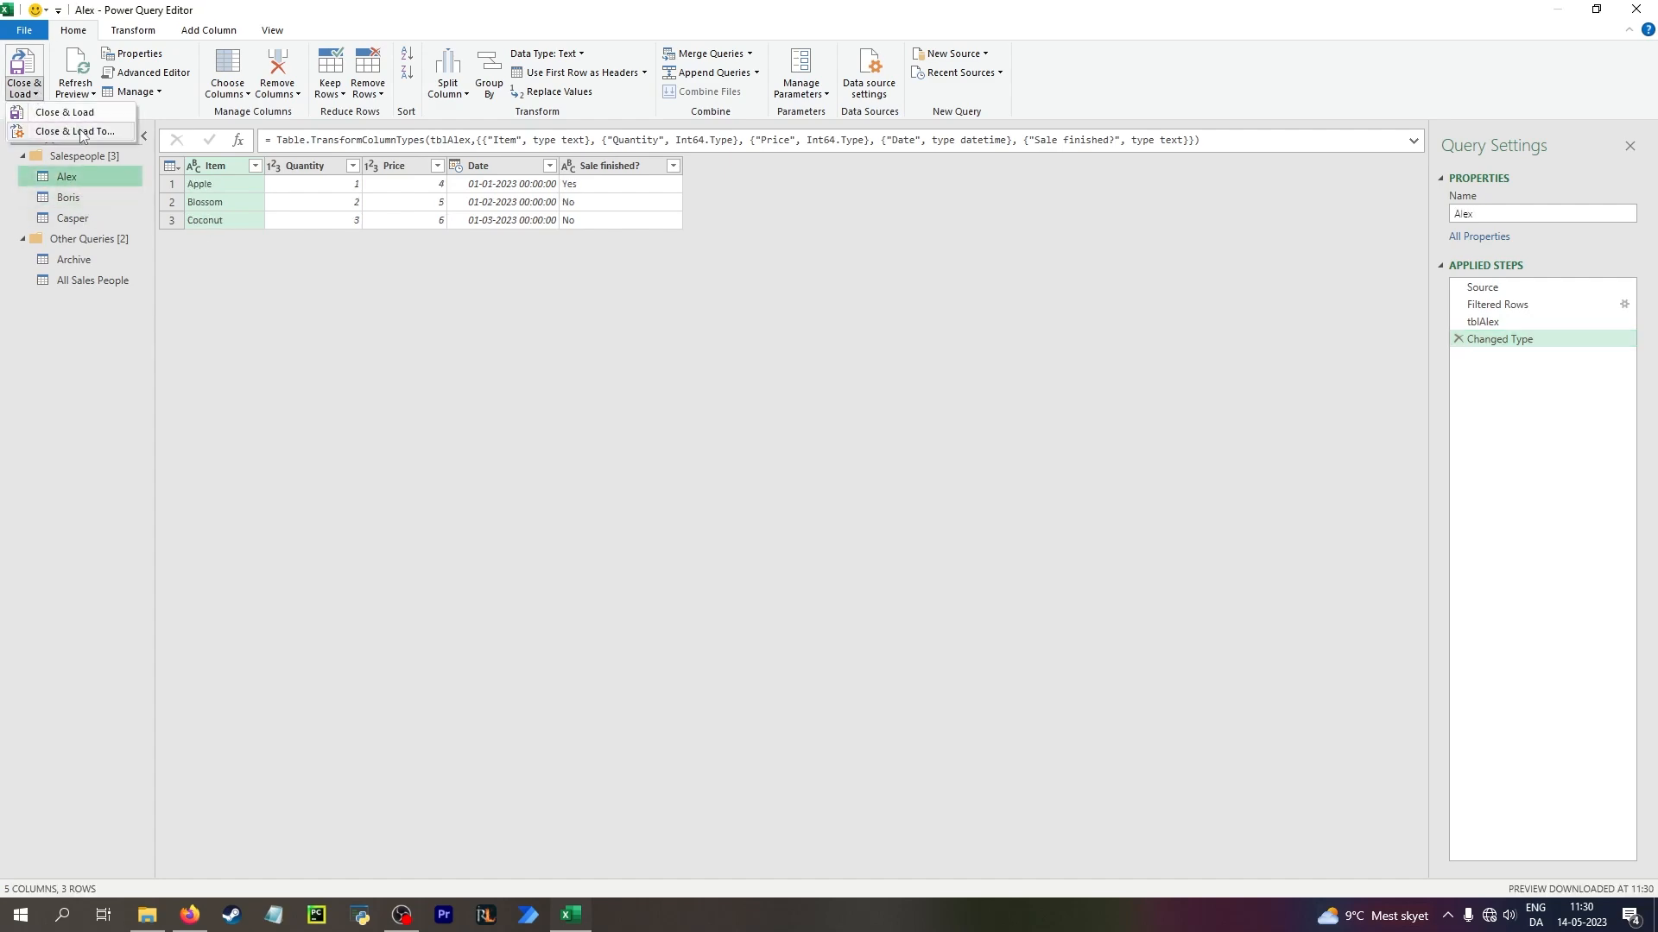
left_click(39, 124)
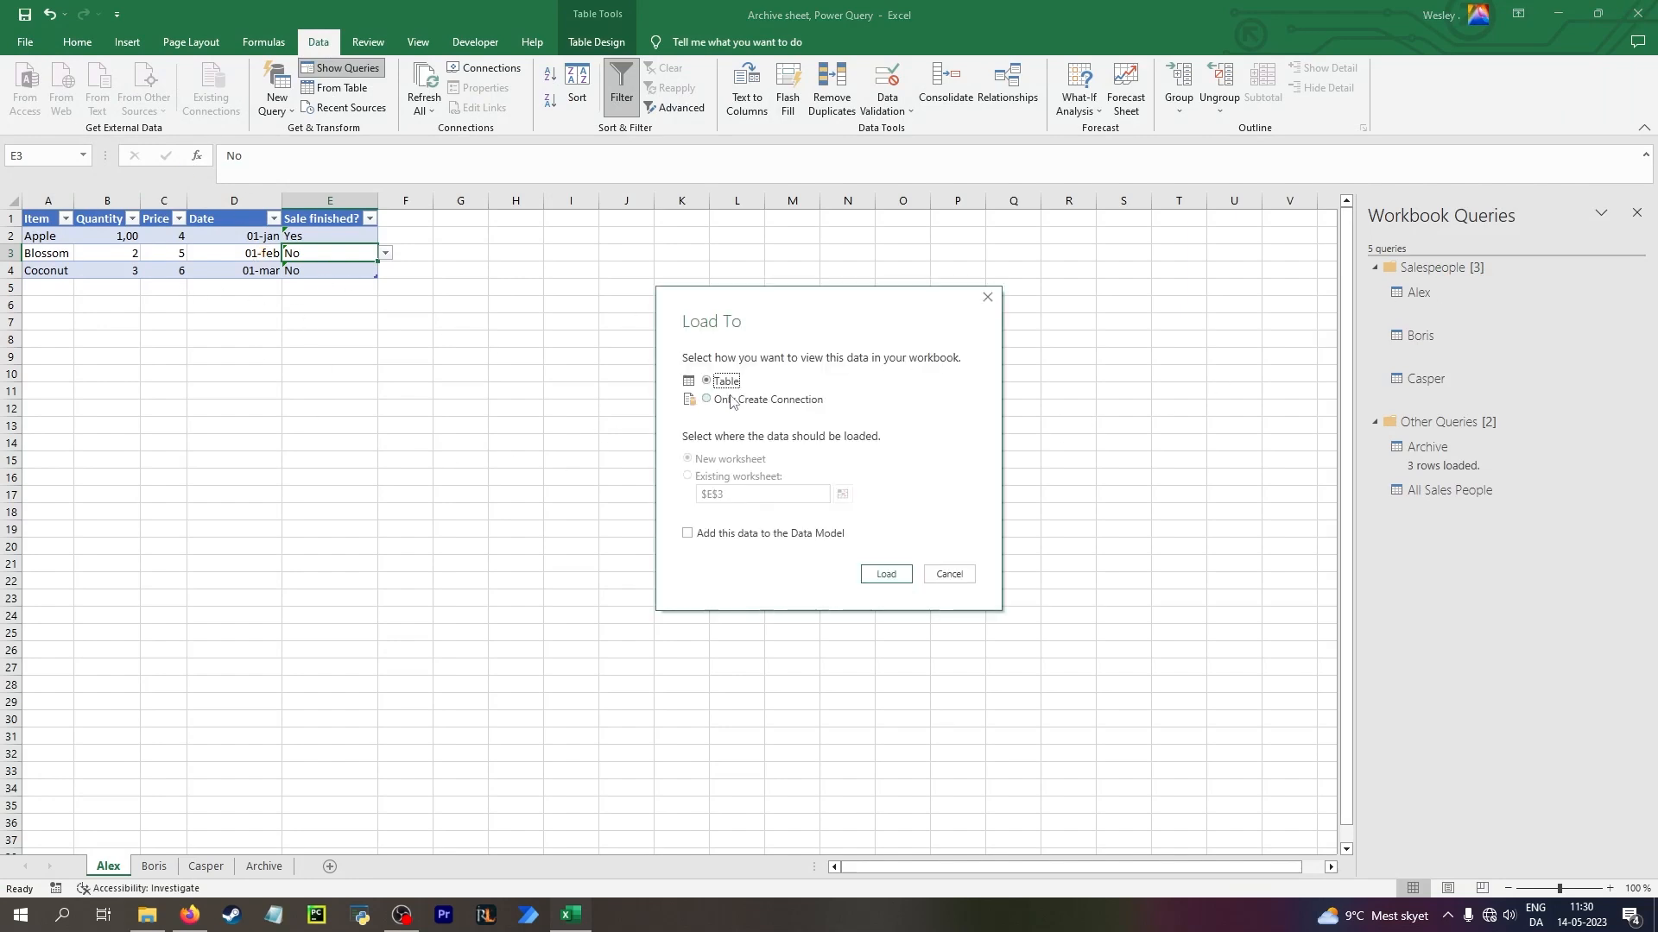
left_click(886, 574)
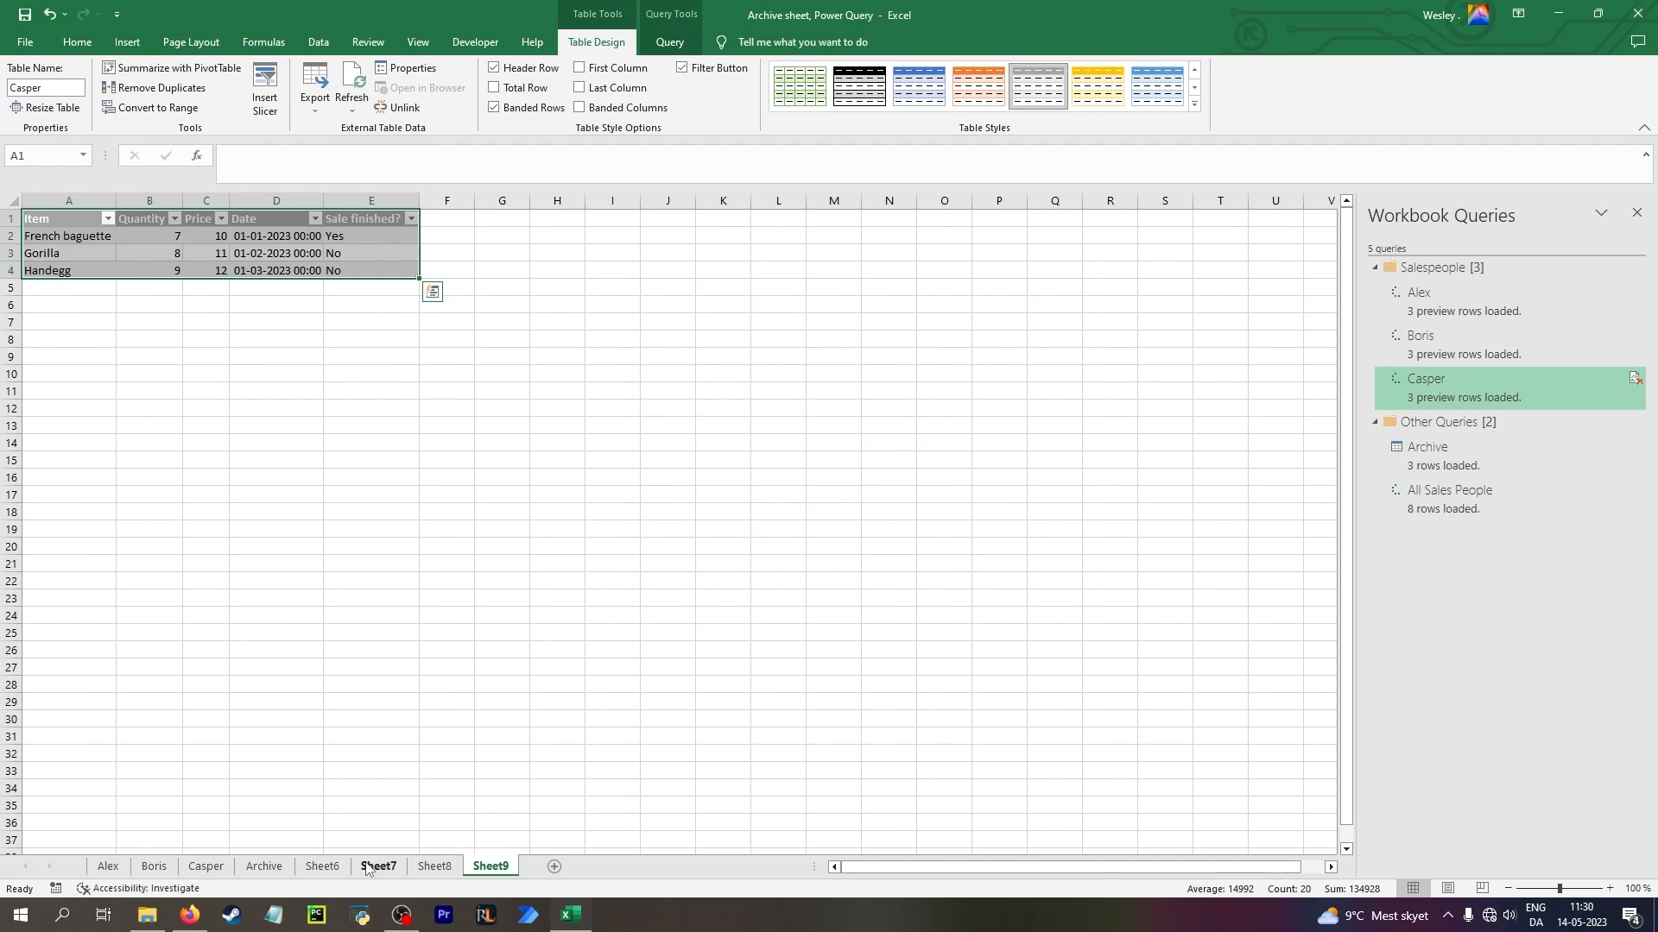
Set the All Sales People query to connection only and delete its output sheet
right_click(1473, 501)
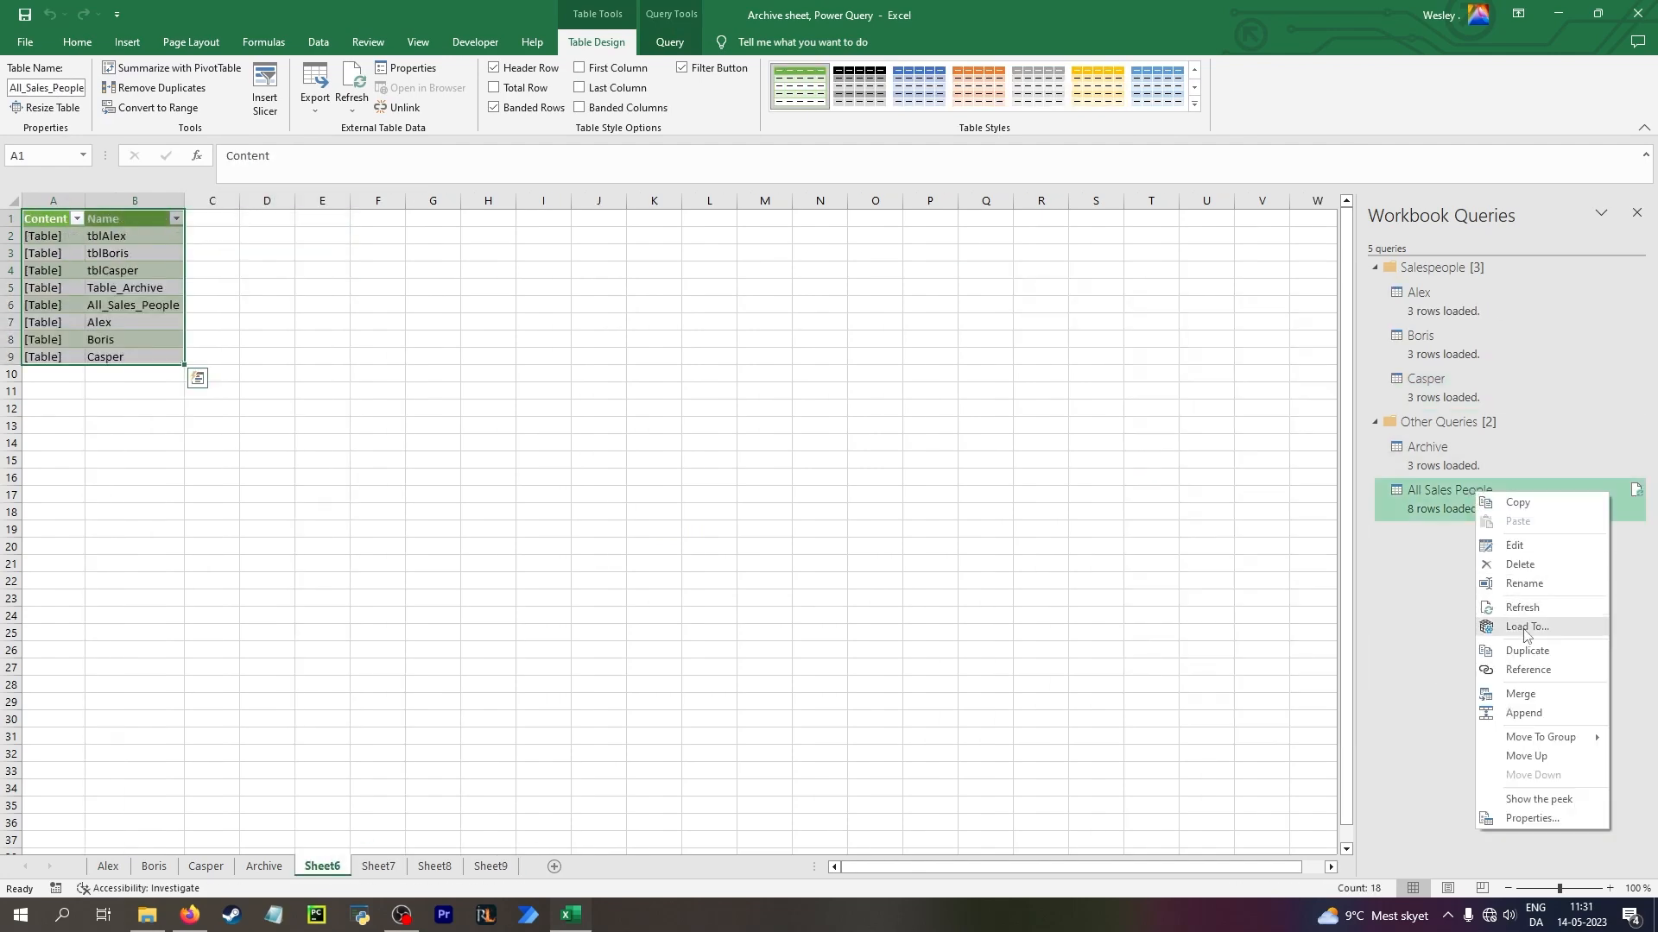
left_click(1523, 631)
left_click(754, 397)
left_click(886, 574)
left_click(912, 500)
right_click(332, 866)
left_click(372, 679)
Set the Alex query to connection only, accepting the removal of its loaded data
right_click(1399, 298)
left_click(1450, 428)
left_click(779, 402)
left_click(886, 574)
left_click(913, 500)
Load the Alex query as a table at cell A10 of the Alex sheet, and the Boris query as a table on an existing worksheet
right_click(1444, 299)
left_click(1494, 436)
left_click(728, 381)
left_click(747, 477)
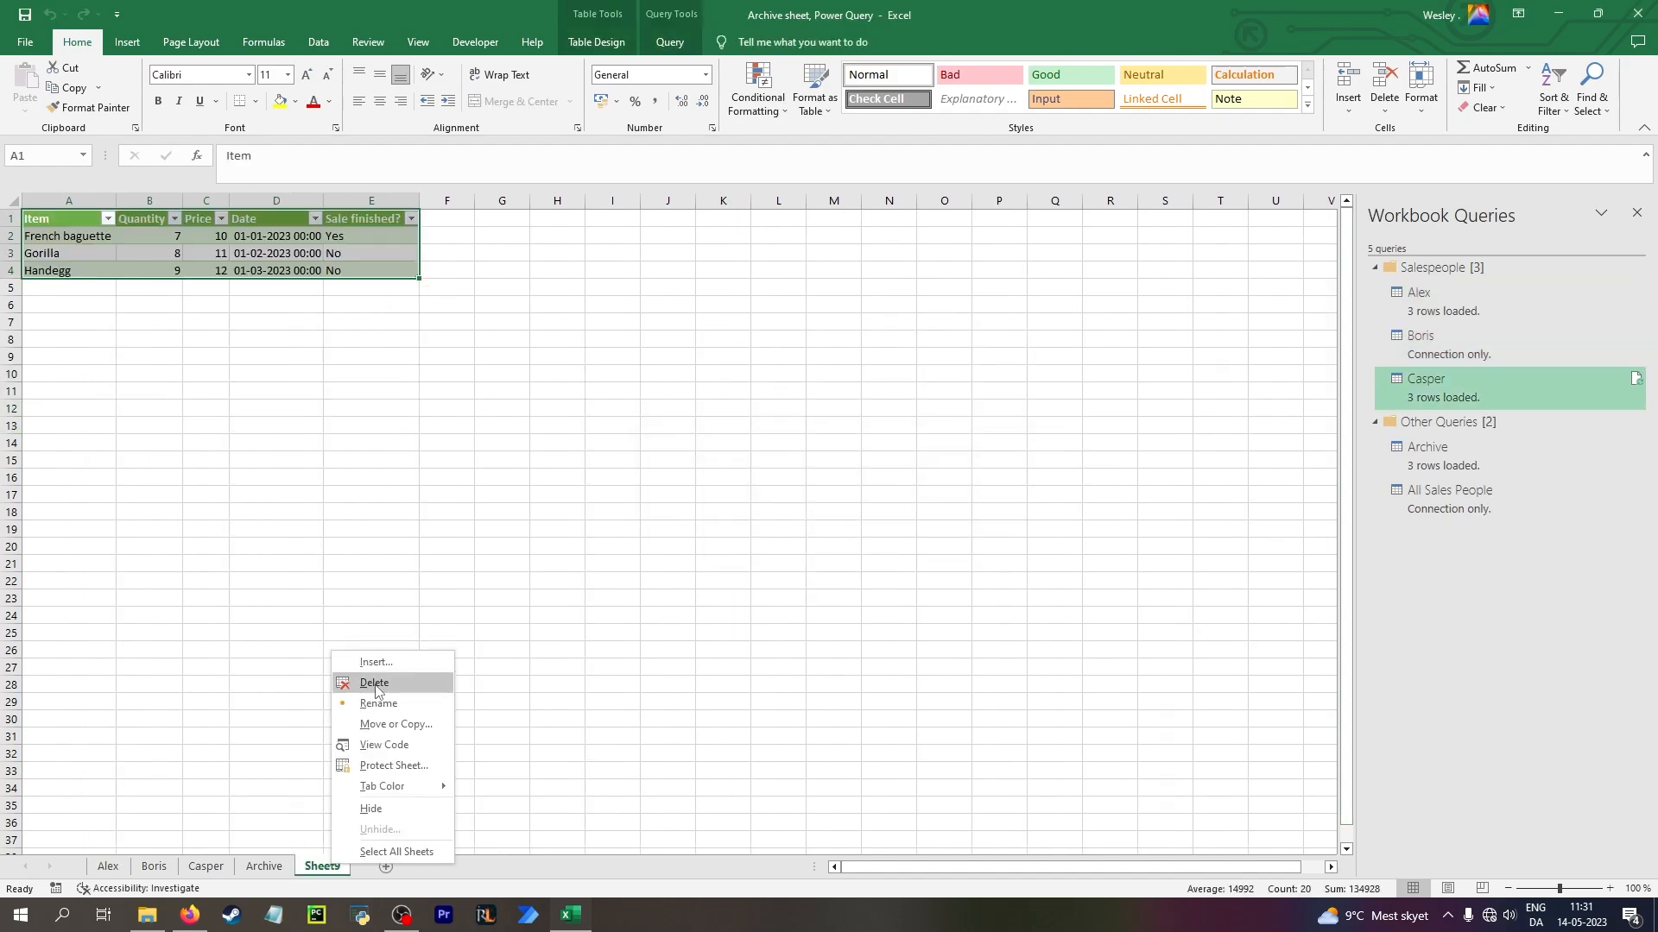
right_click(1468, 345)
left_click(1507, 466)
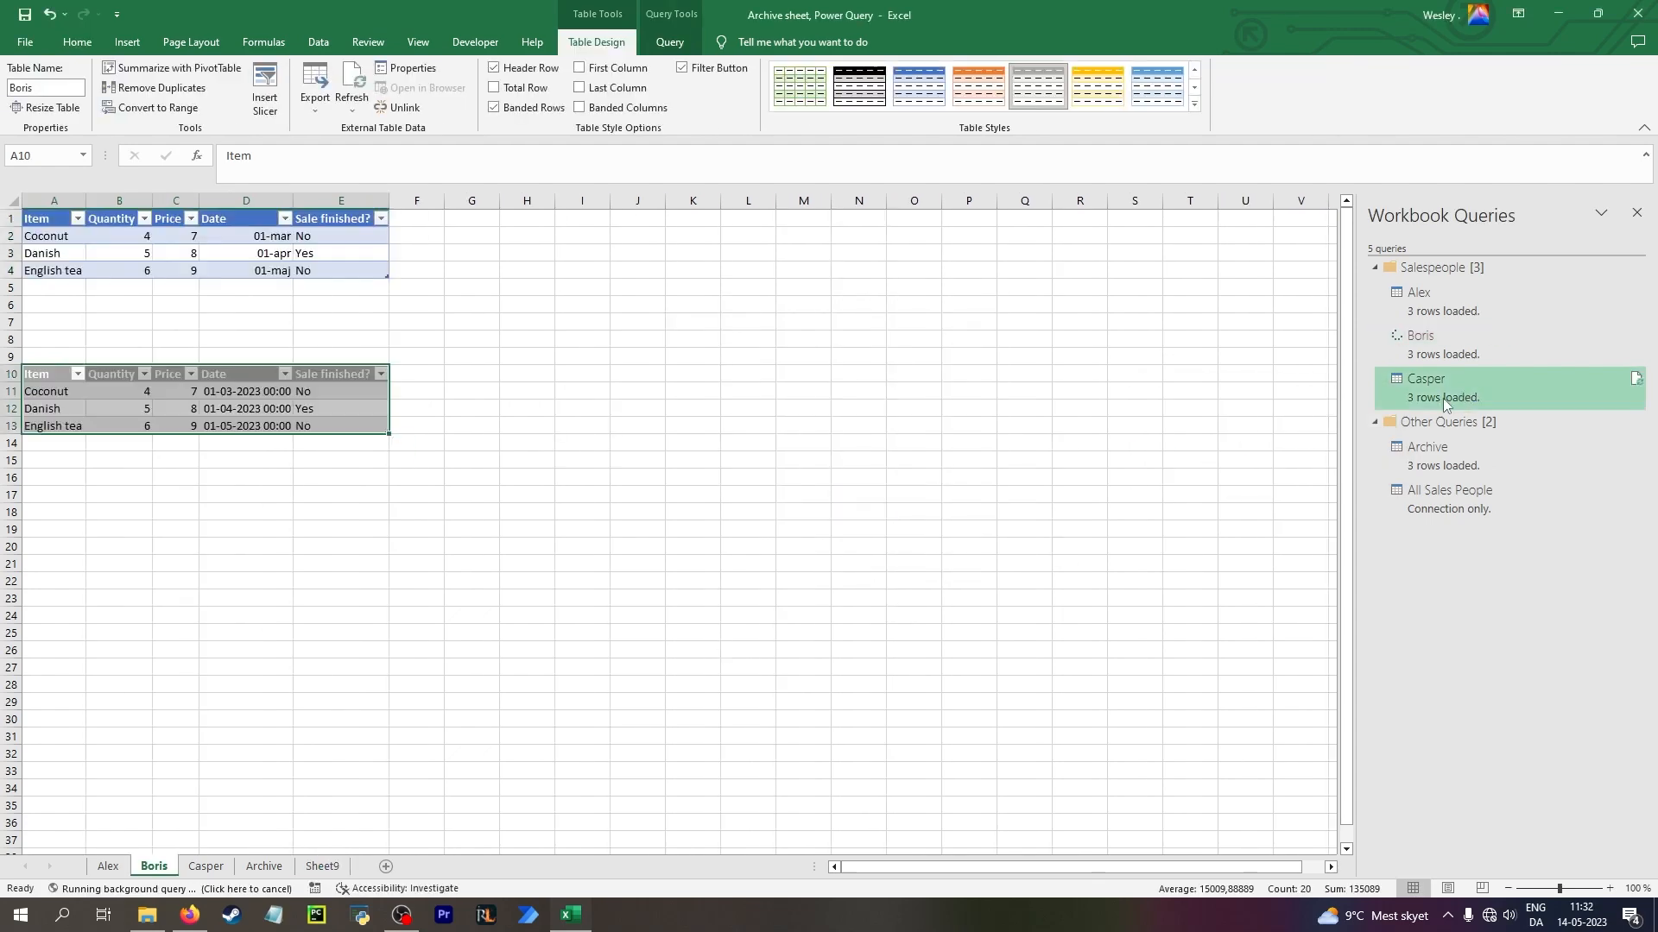
Move the Casper query's output to a table at cell A10 of the Casper sheet and delete the leftover Sheet9
left_click(1479, 385)
right_click(1479, 385)
left_click(1533, 520)
left_click(725, 395)
left_click(882, 574)
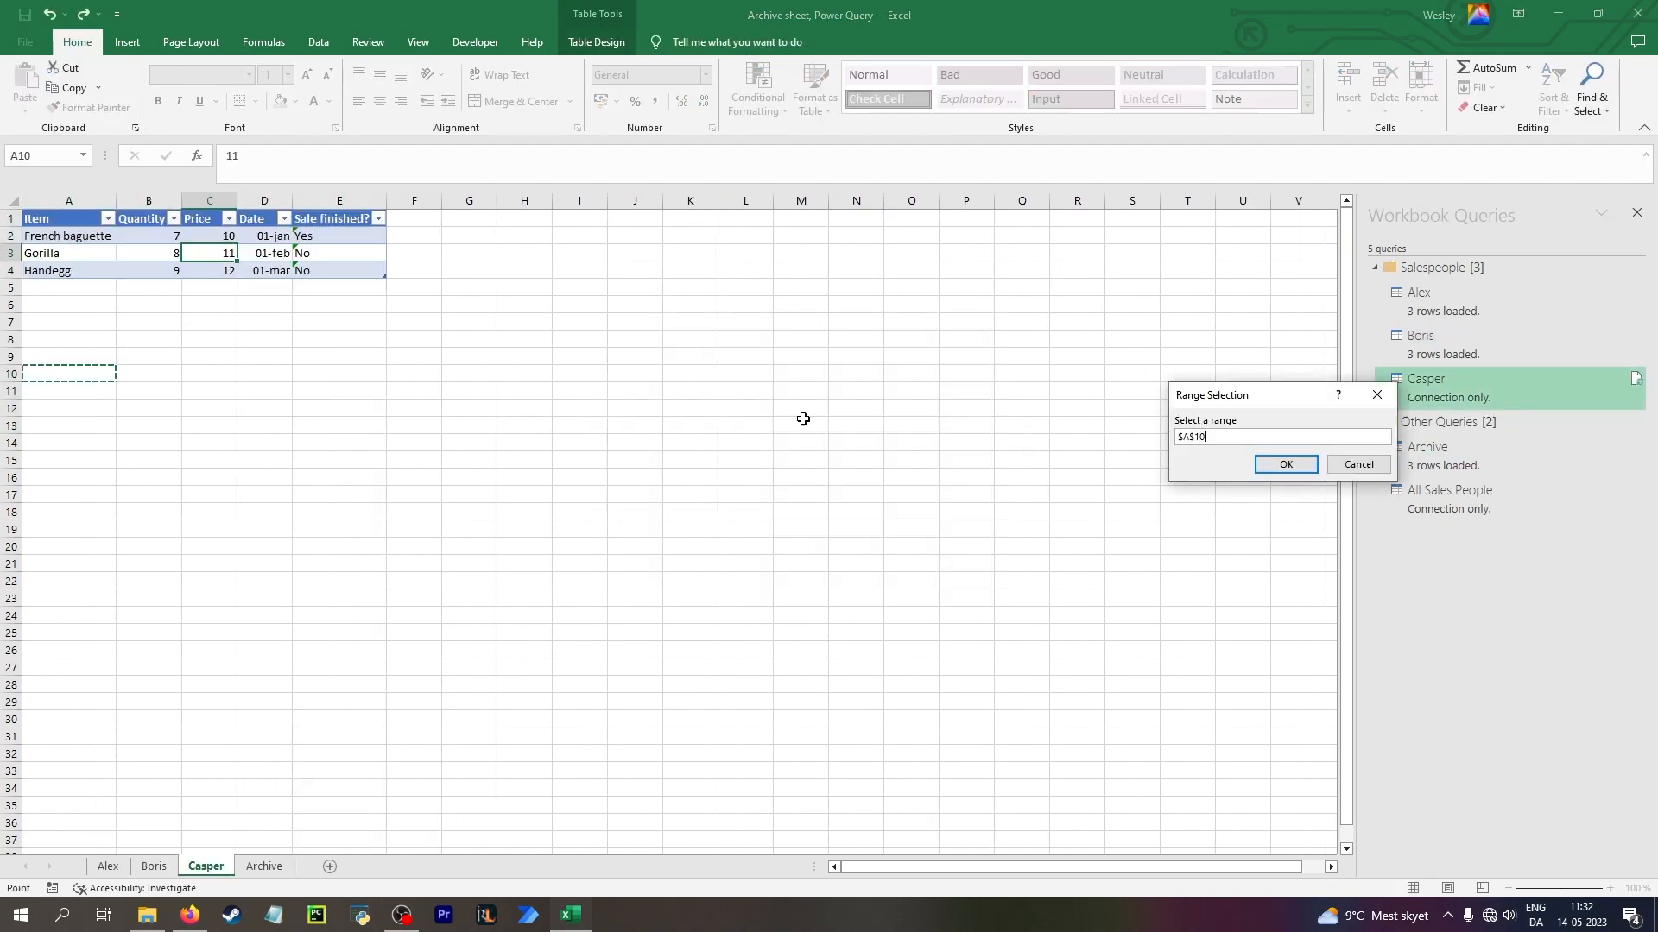
key("Return")
left_click(884, 574)
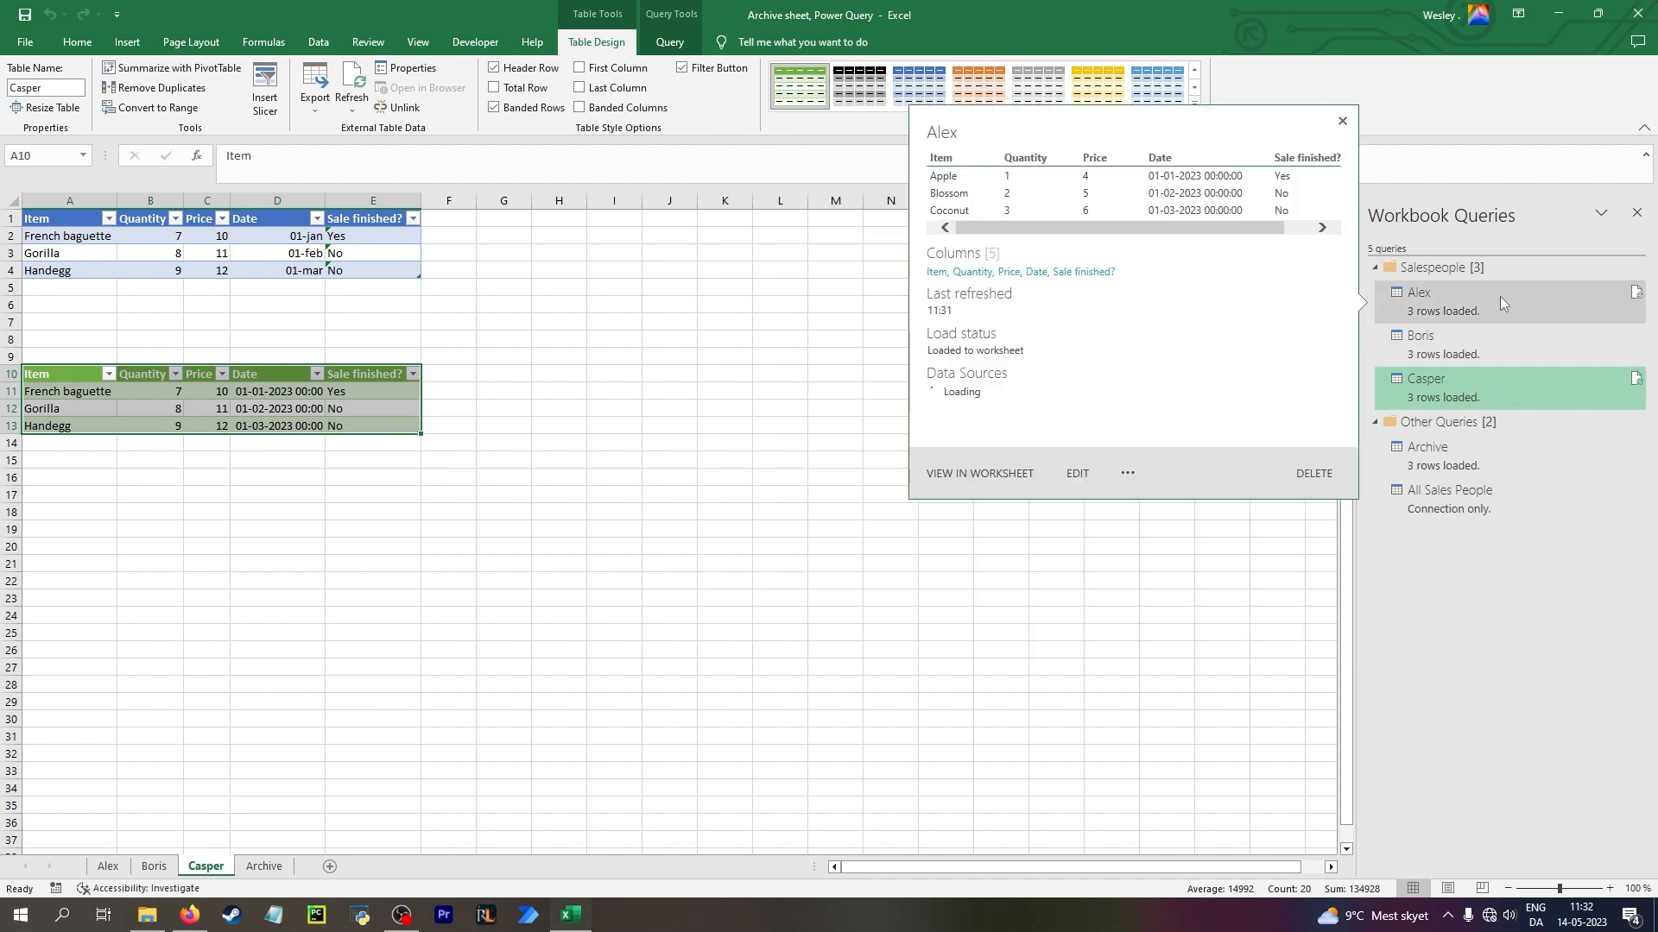
Open the Alex query for editing and filter its "Sale finished?" column to keep only No rows
double_click(1500, 297)
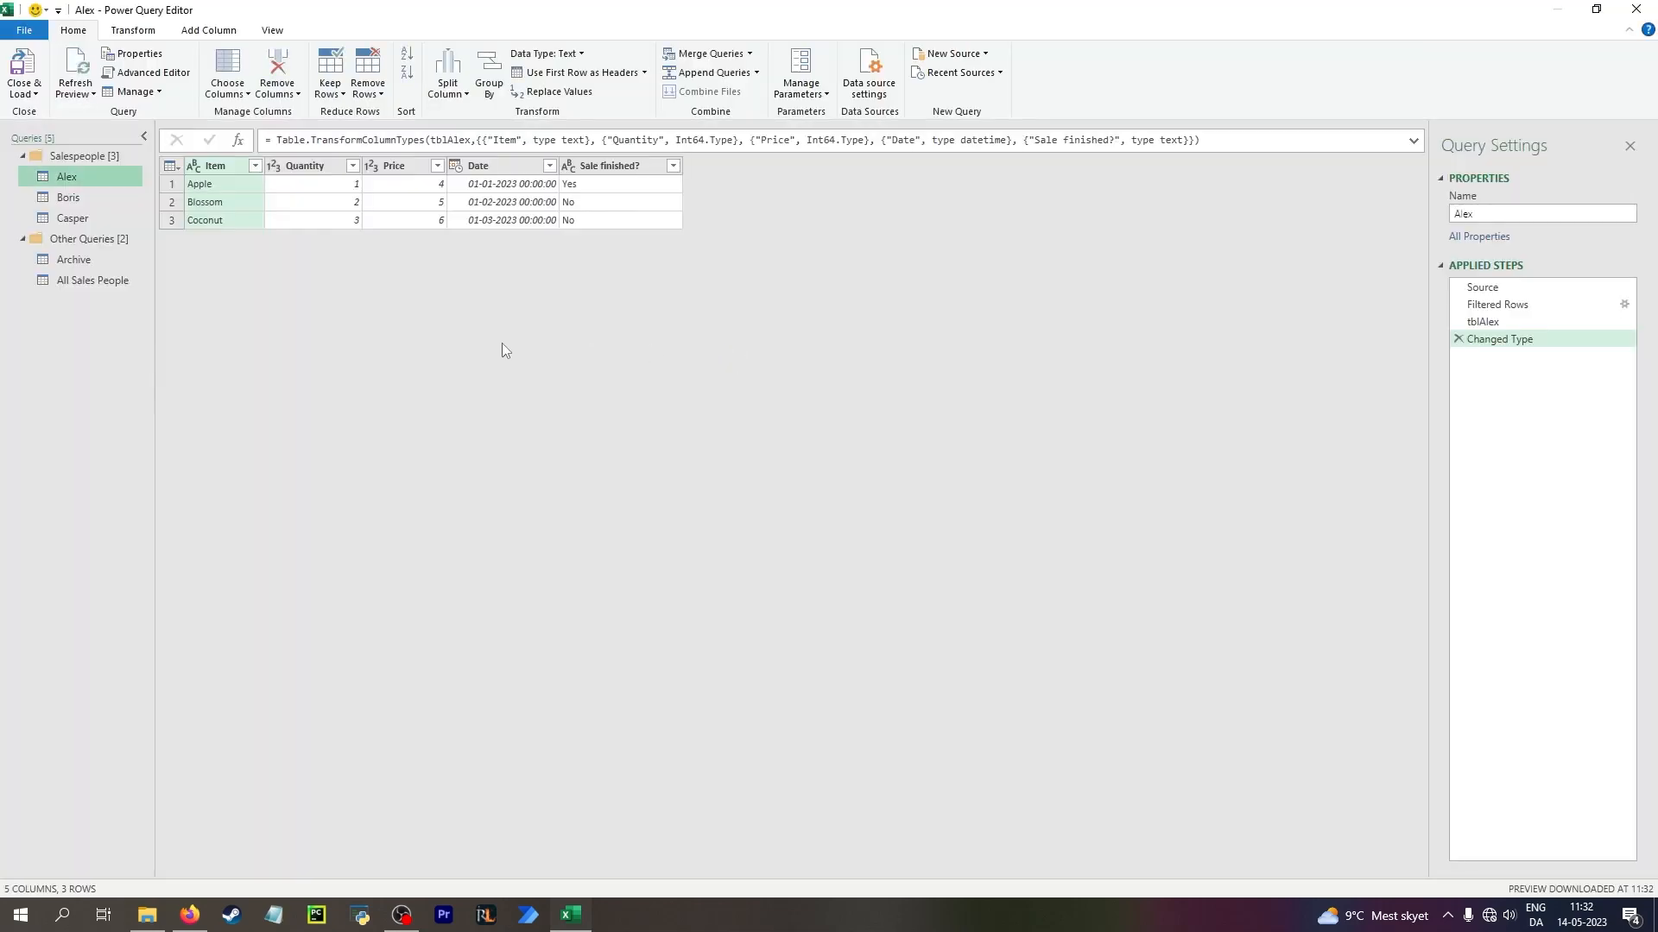
left_click(673, 165)
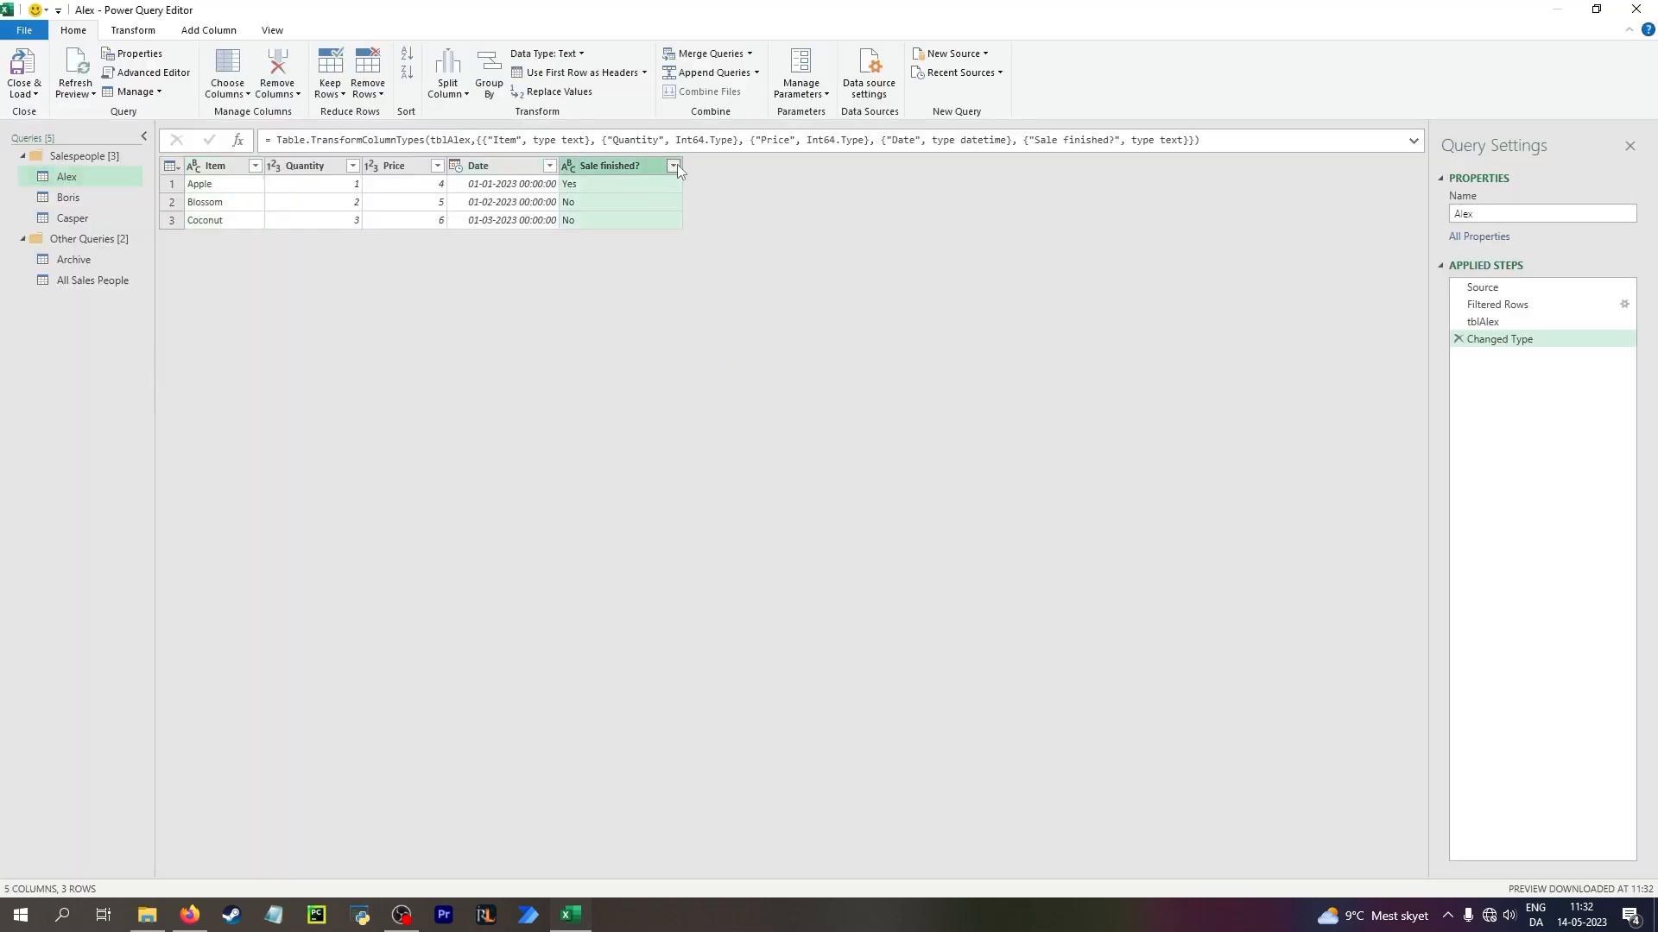
left_click(448, 381)
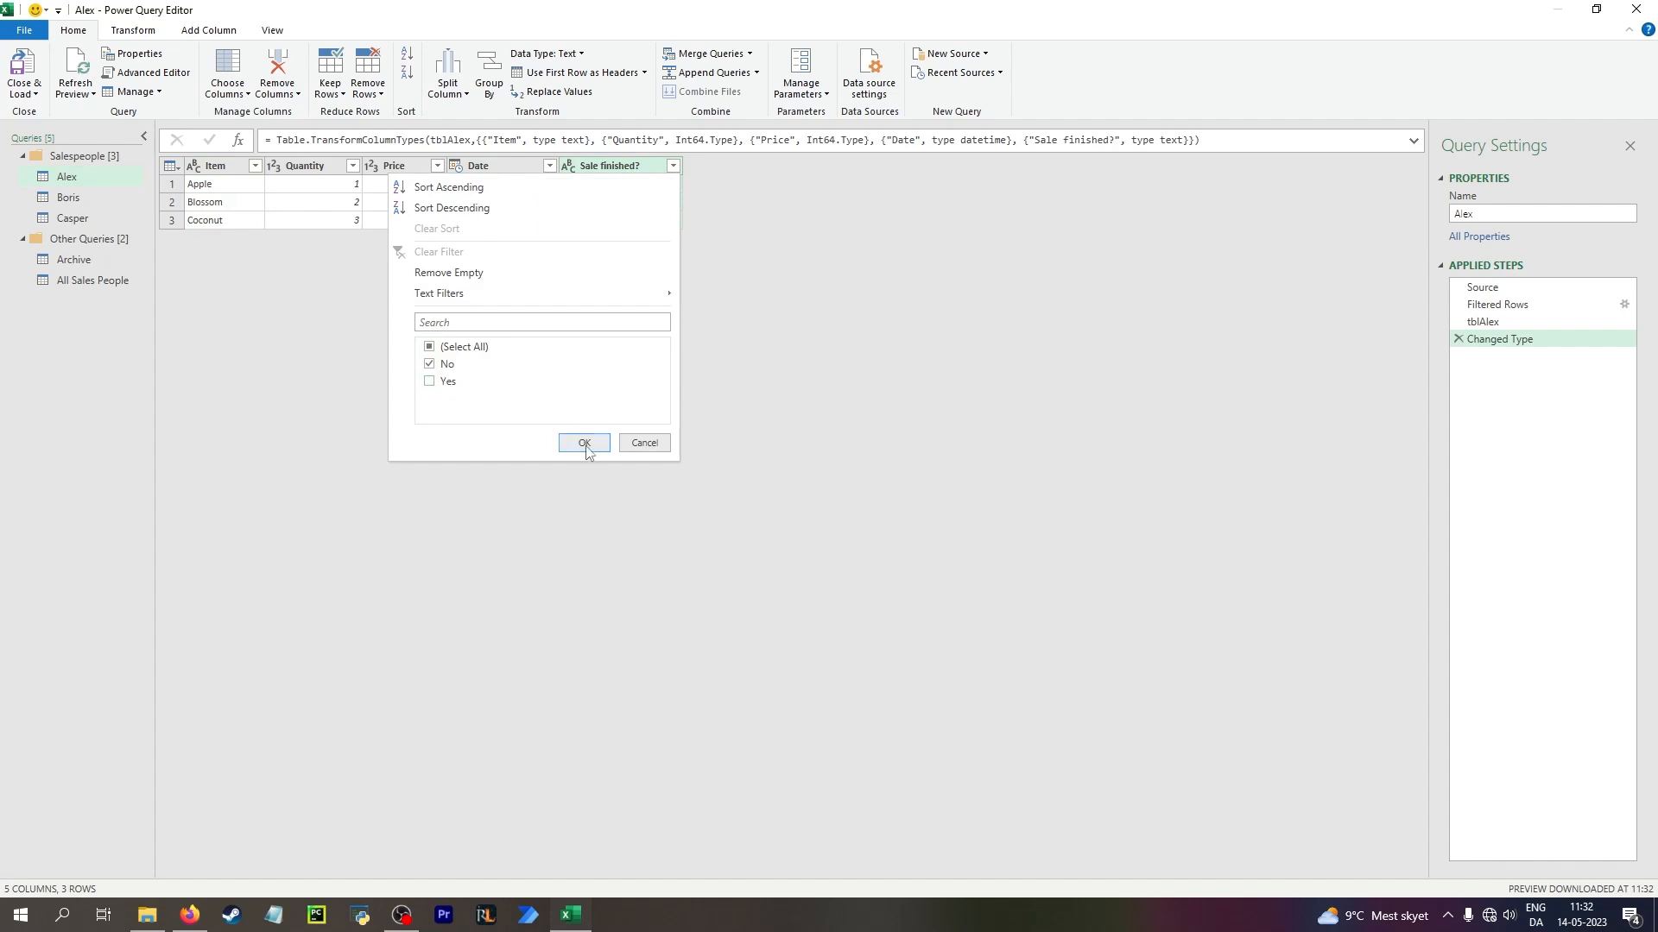
left_click(584, 442)
In the Boris query, exclude Yes rows from the "Sale finished?" column
left_click(70, 198)
left_click(673, 166)
left_click(463, 380)
left_click(583, 442)
Filter the Casper query's "Sale finished?" column so that only No rows remain
left_click(111, 218)
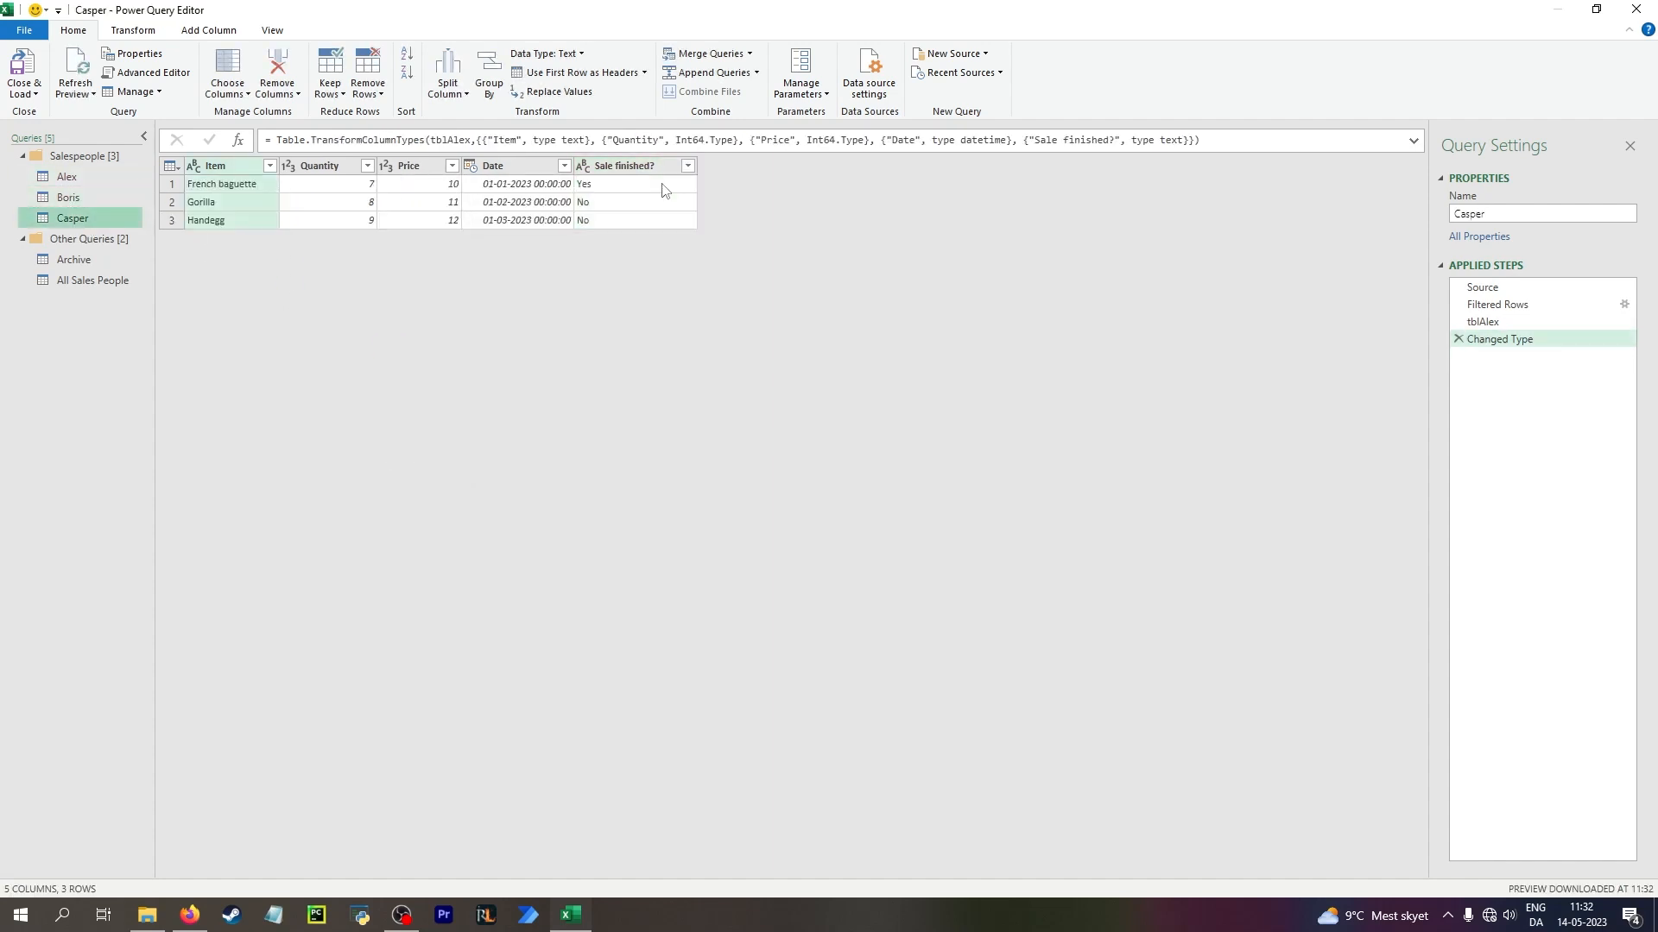
left_click(687, 165)
left_click(457, 383)
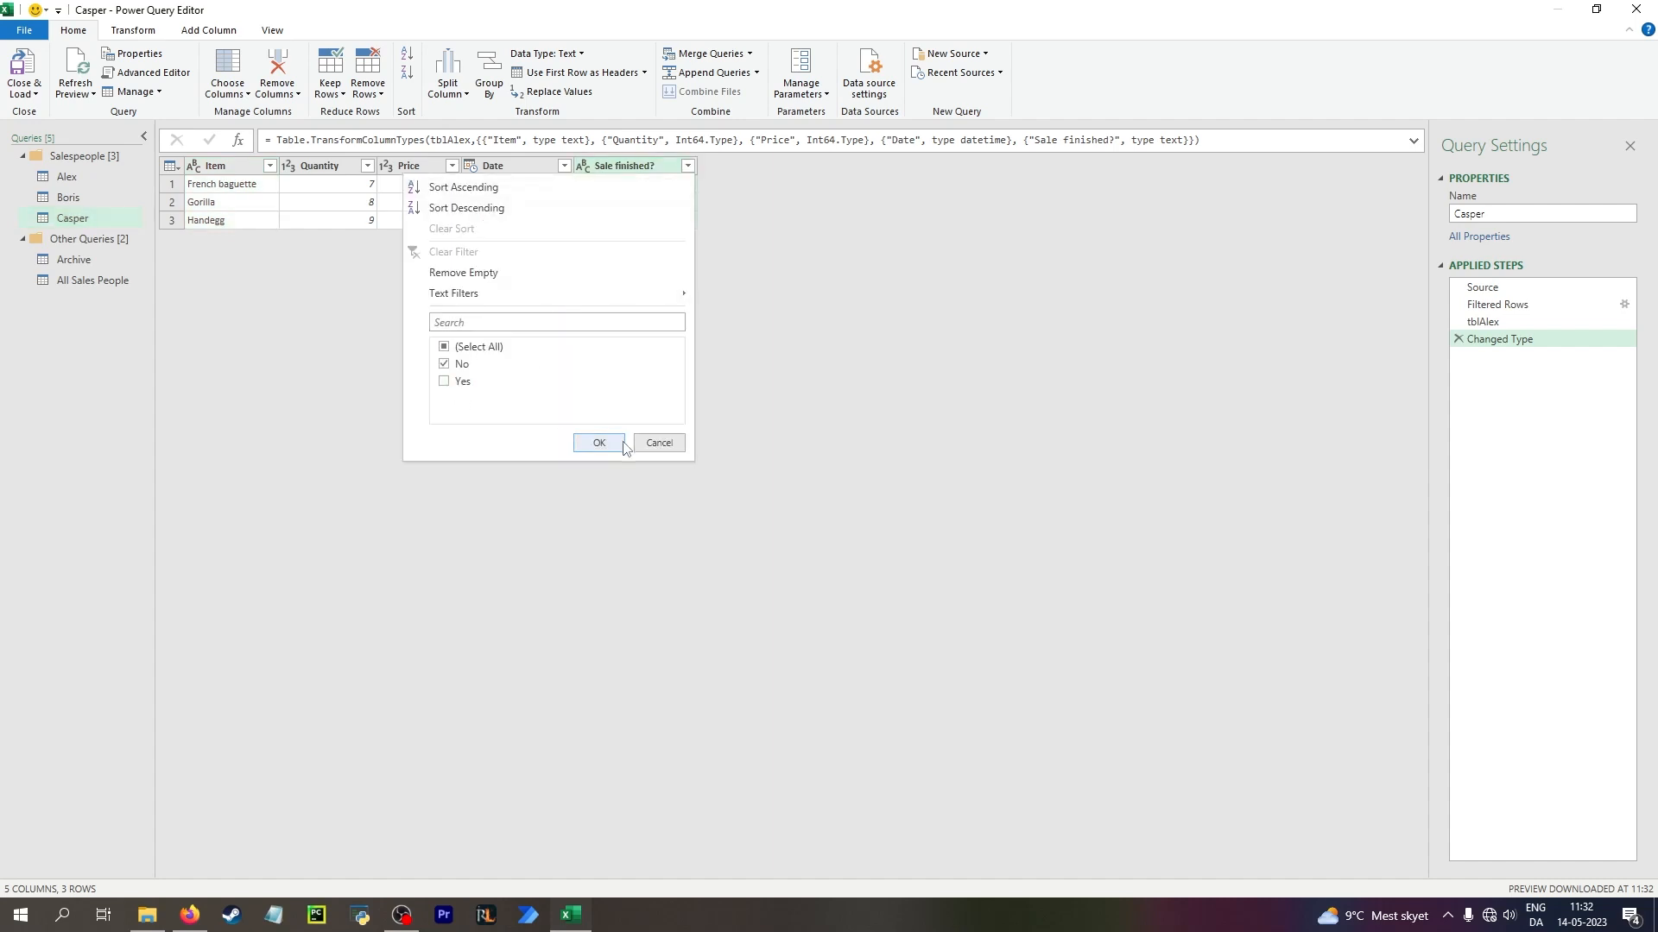
left_click(600, 443)
In the Casper query's Source step, compare the tblCasper and Casper entries and the contents of their tables
left_click(1480, 289)
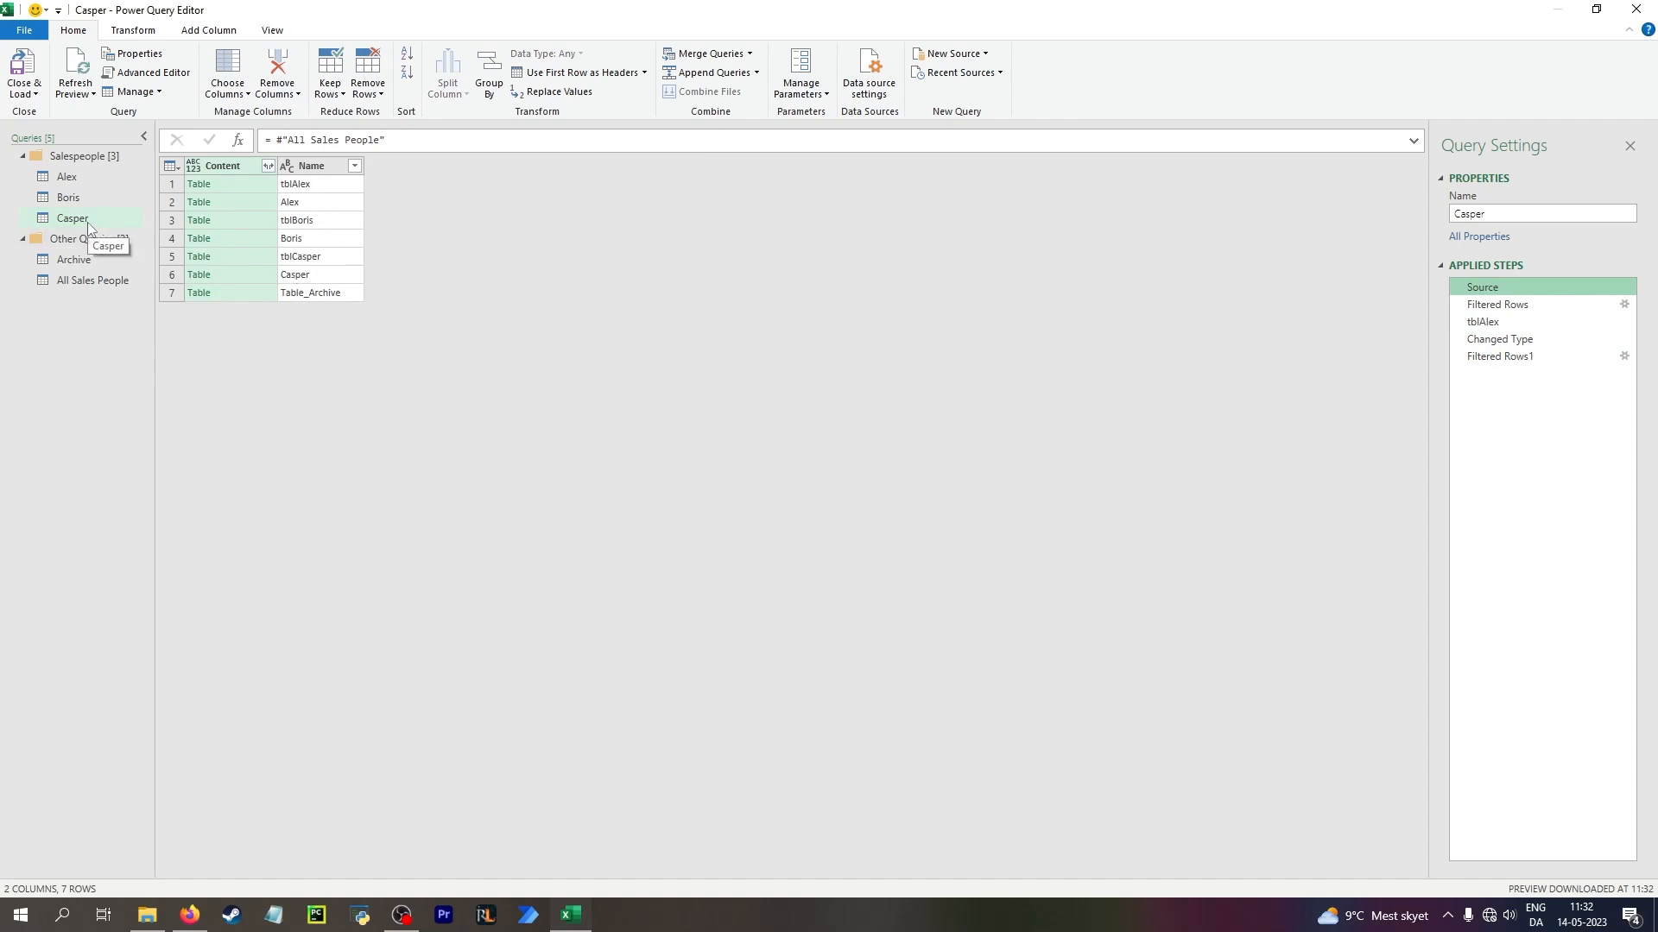
left_click(314, 276)
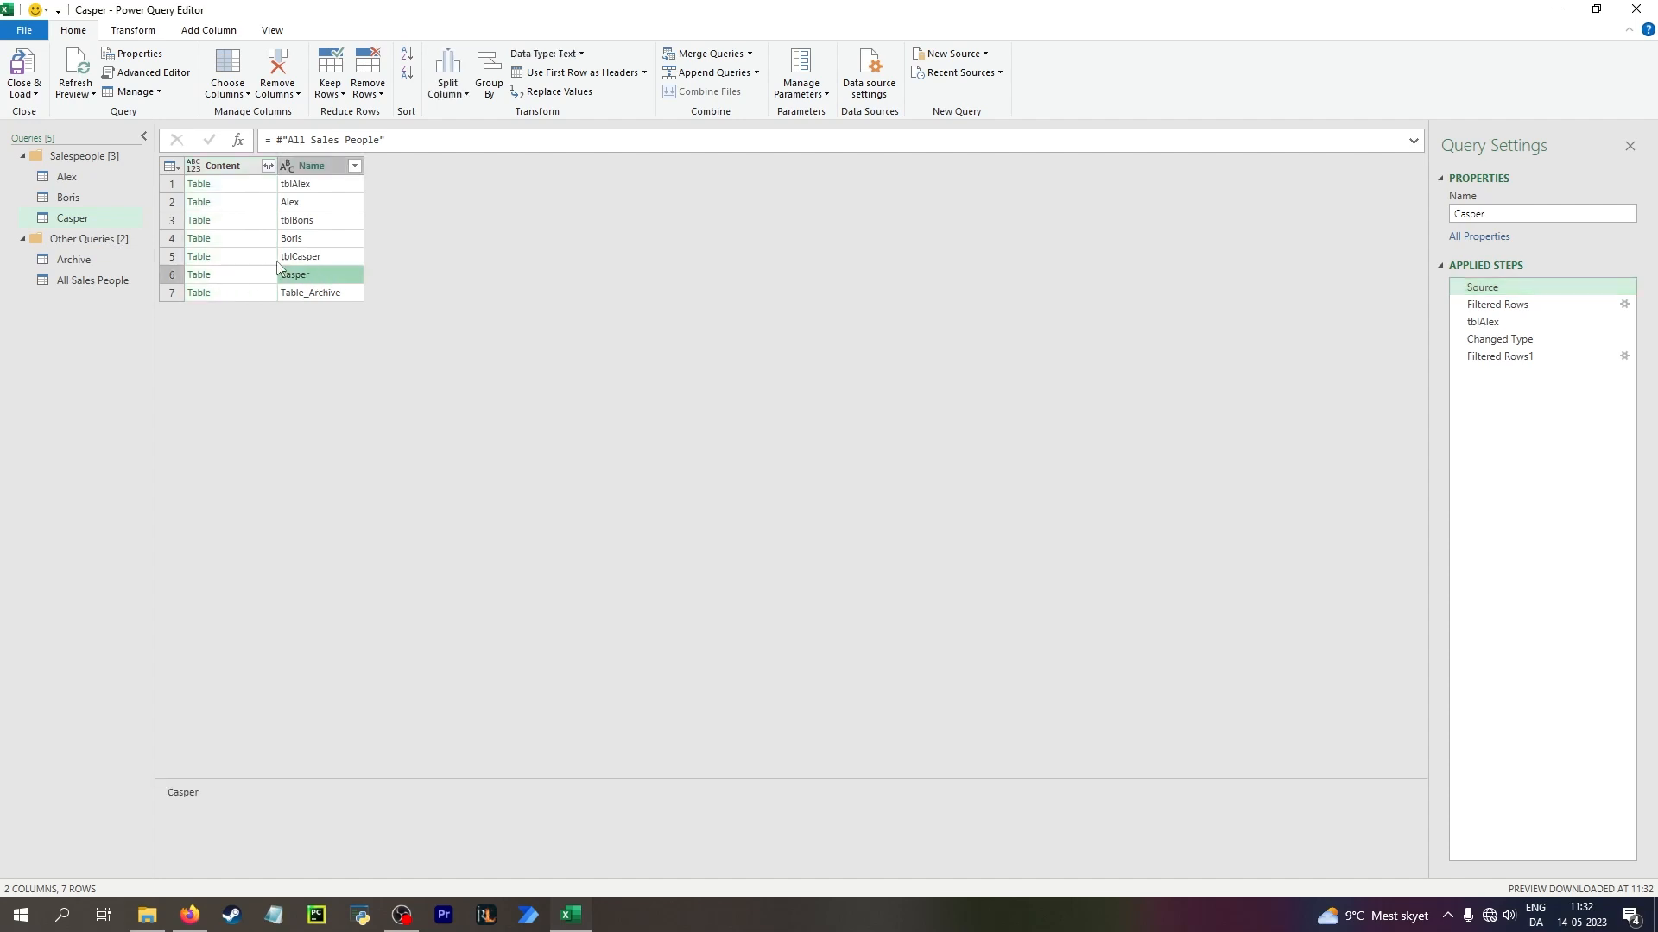
left_click(311, 257)
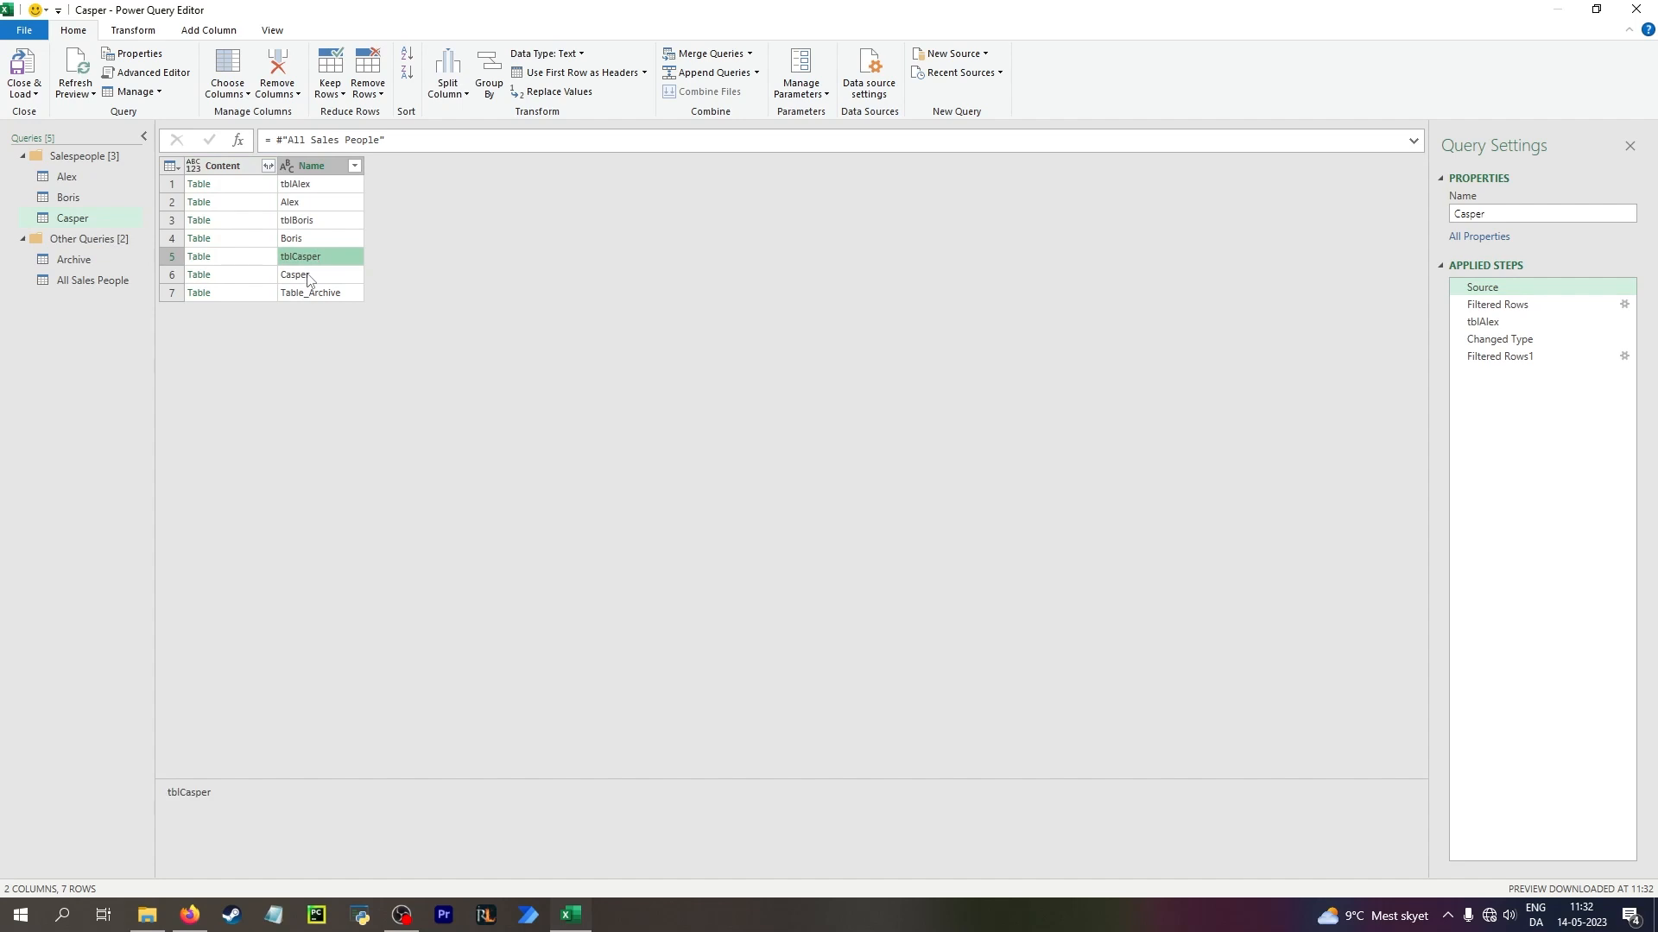
left_click(308, 278)
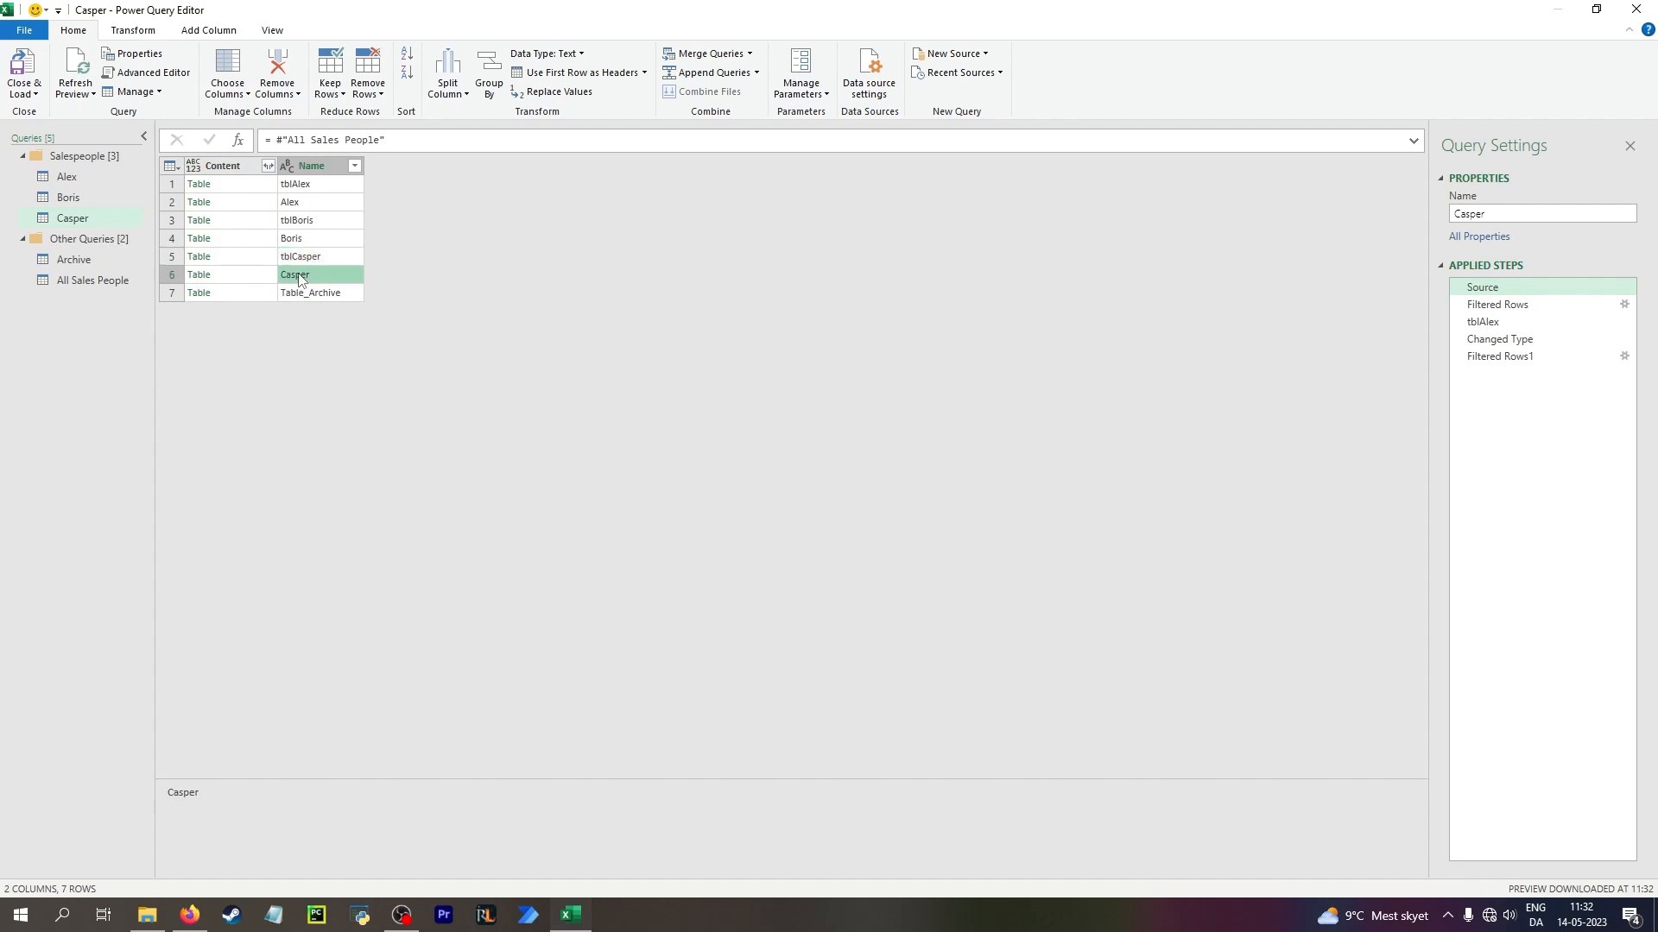
left_click(254, 282)
left_click(258, 257)
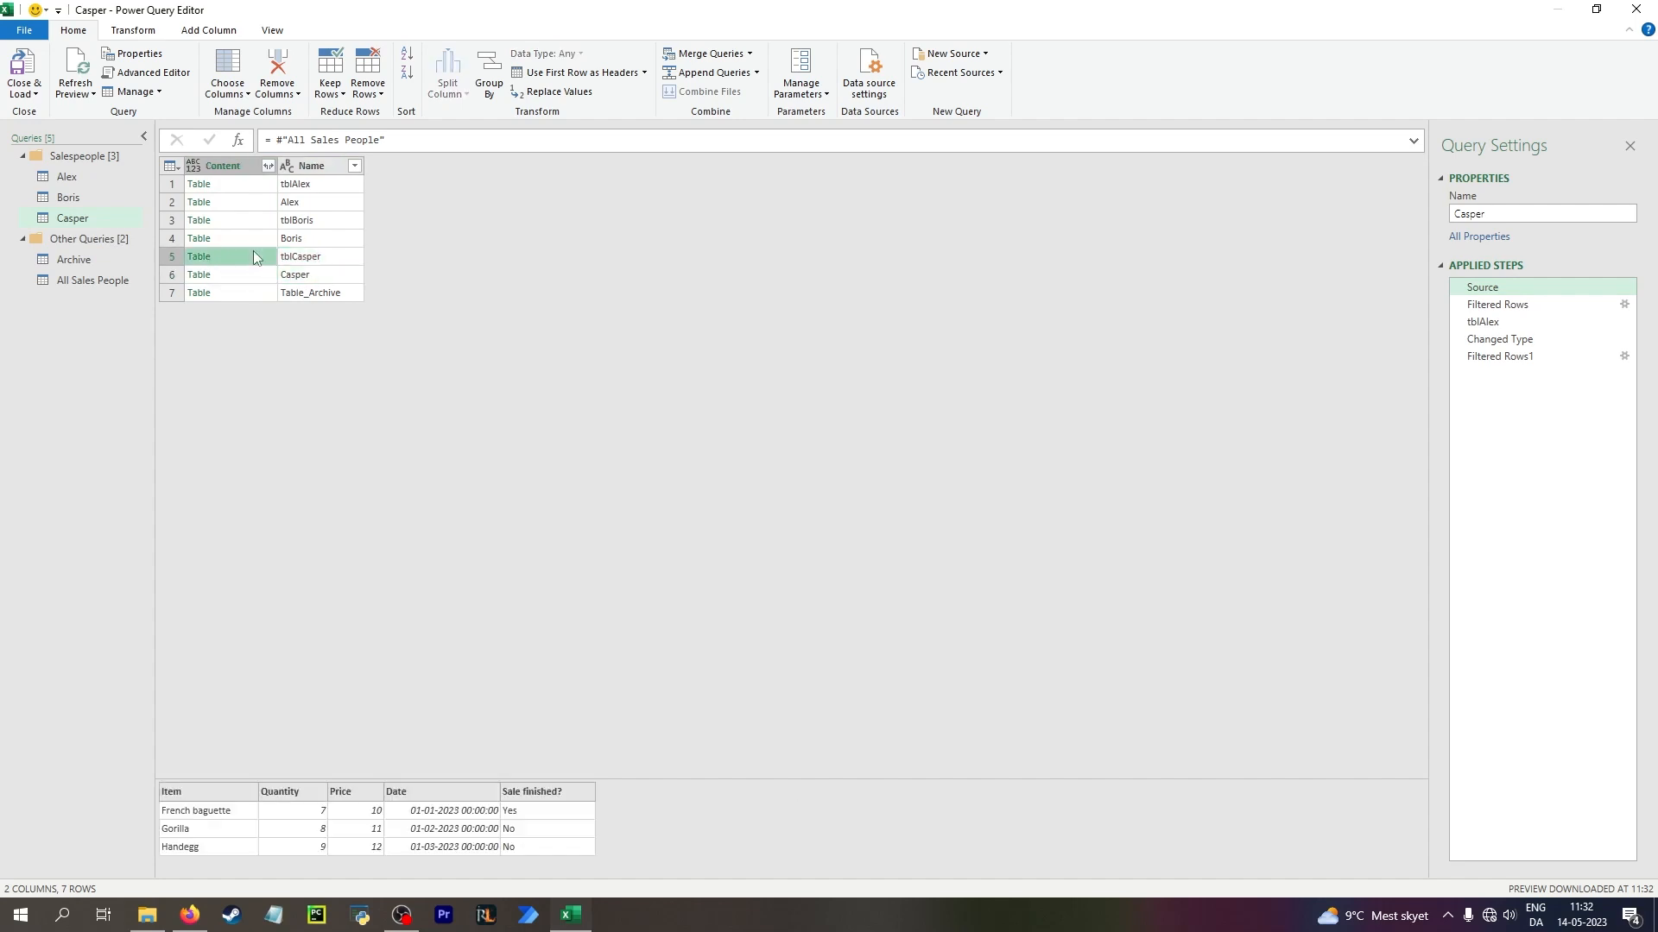
left_click(310, 278)
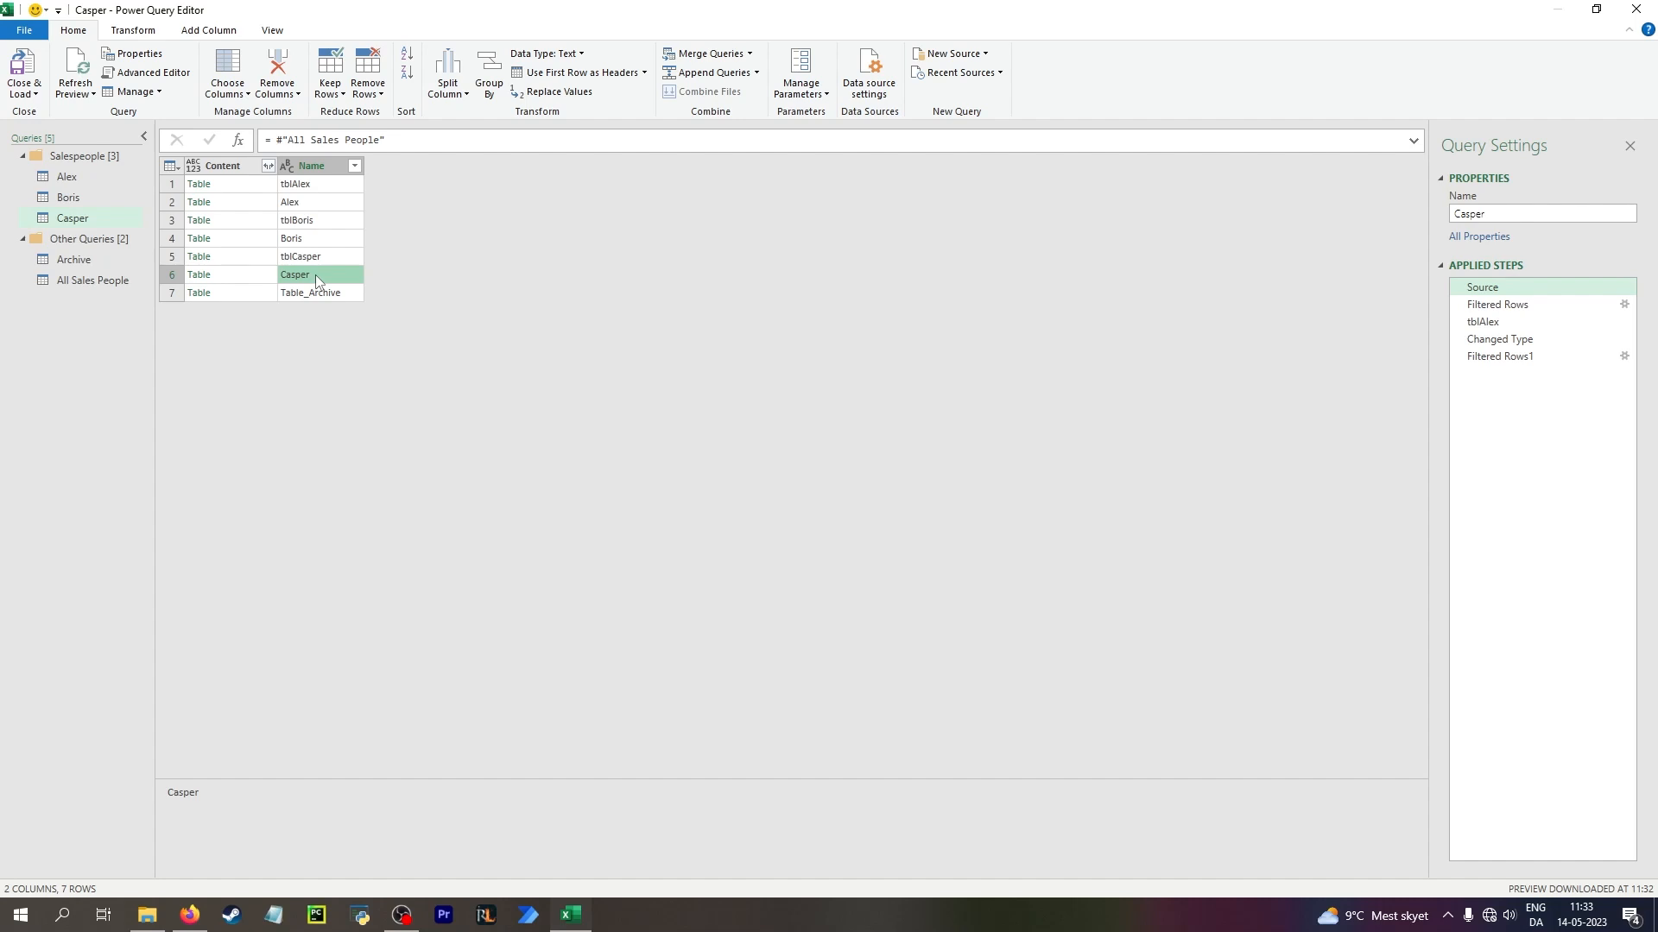
Edit the Casper query's Filtered Rows formula so that it selects Name = "Casper"
left_click(1546, 304)
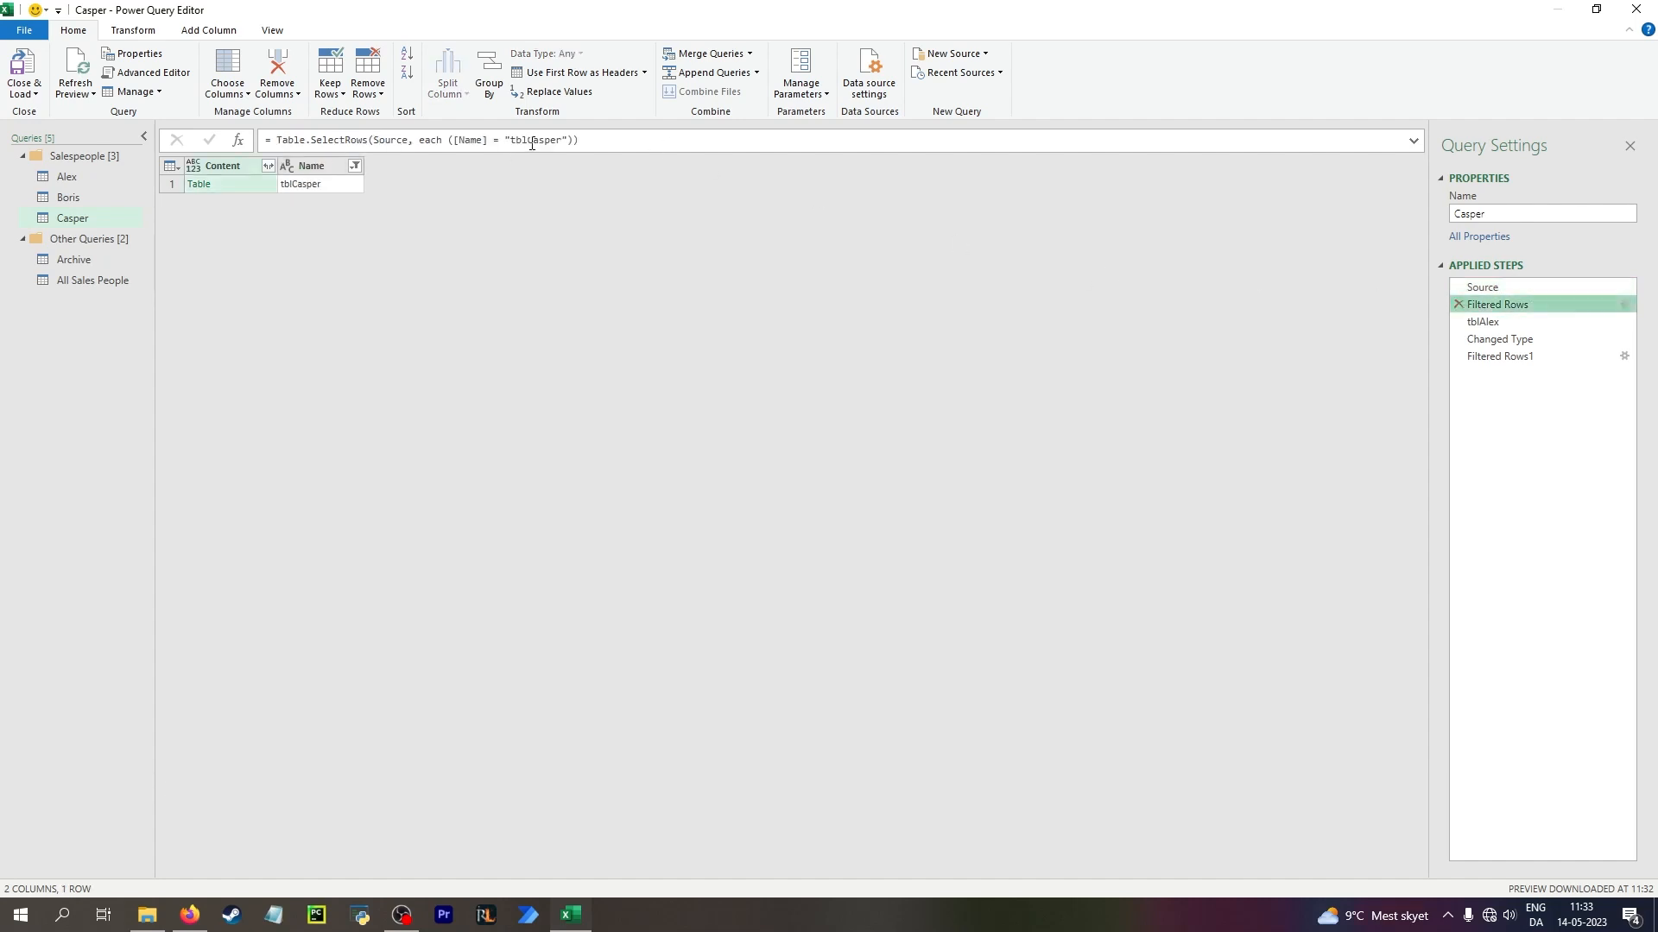
left_click(532, 143)
key("BackSpace")
key("BackSpace")
key("BackSpace")
key("BackSpace")
type("C")
key("Return")
Change the table name in the Casper query's tblAlex step to "Casper" and check the Filtered Rows1 step
left_click(1459, 324)
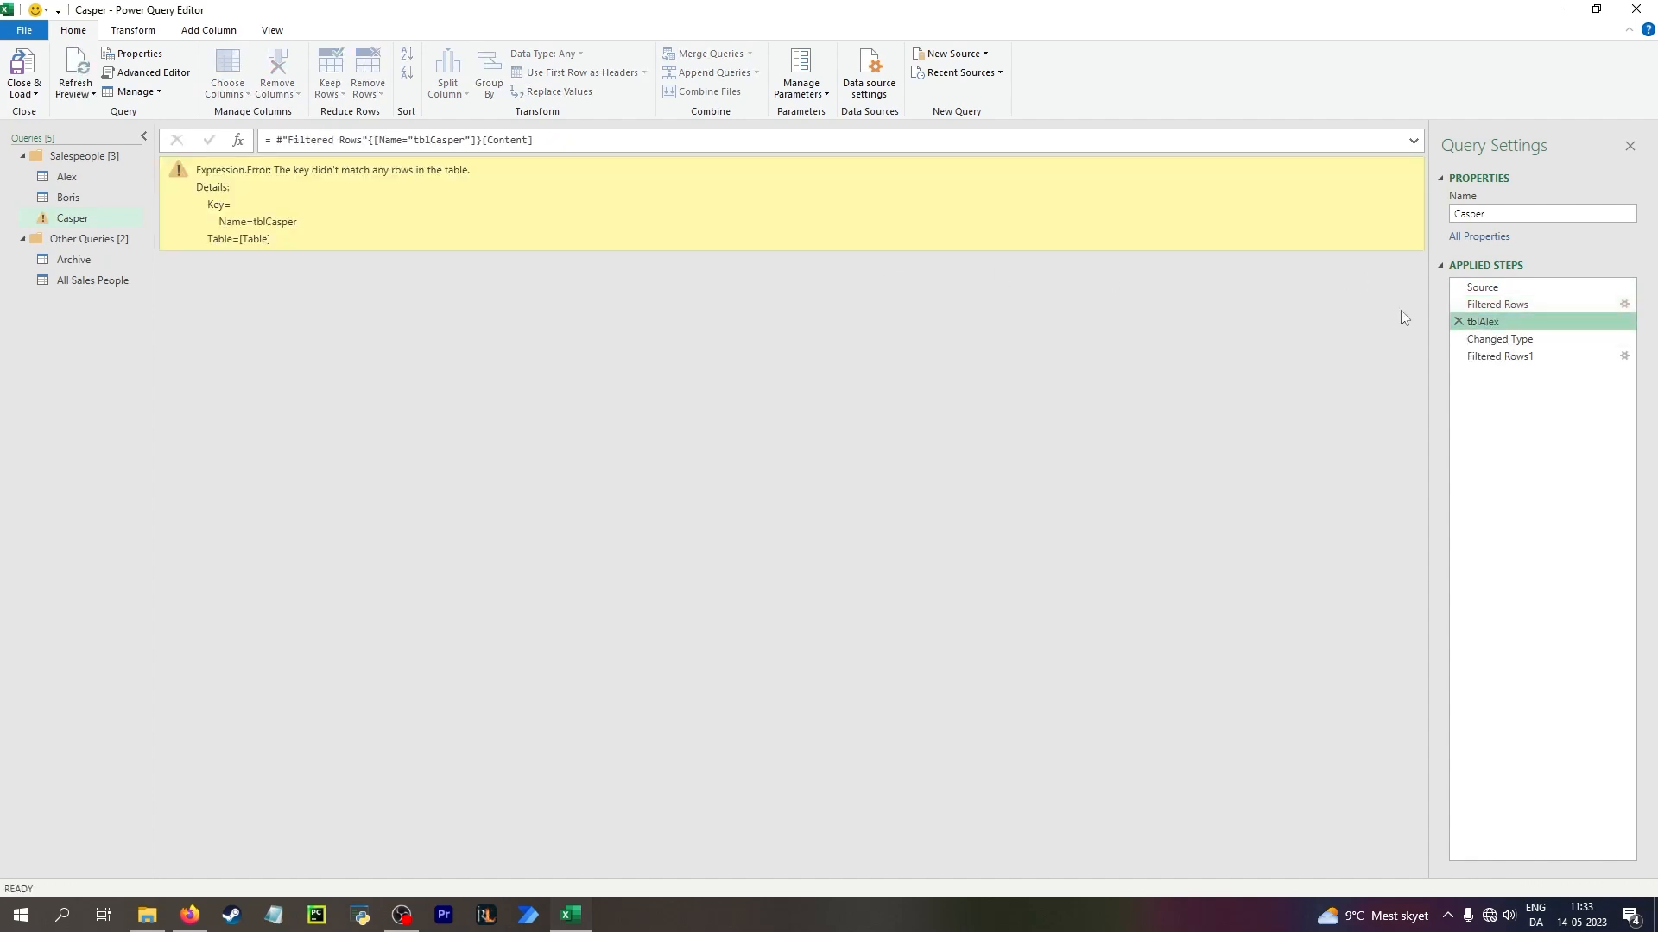
left_click(430, 139)
key("BackSpace")
key("BackSpace")
key("BackSpace")
key("Return")
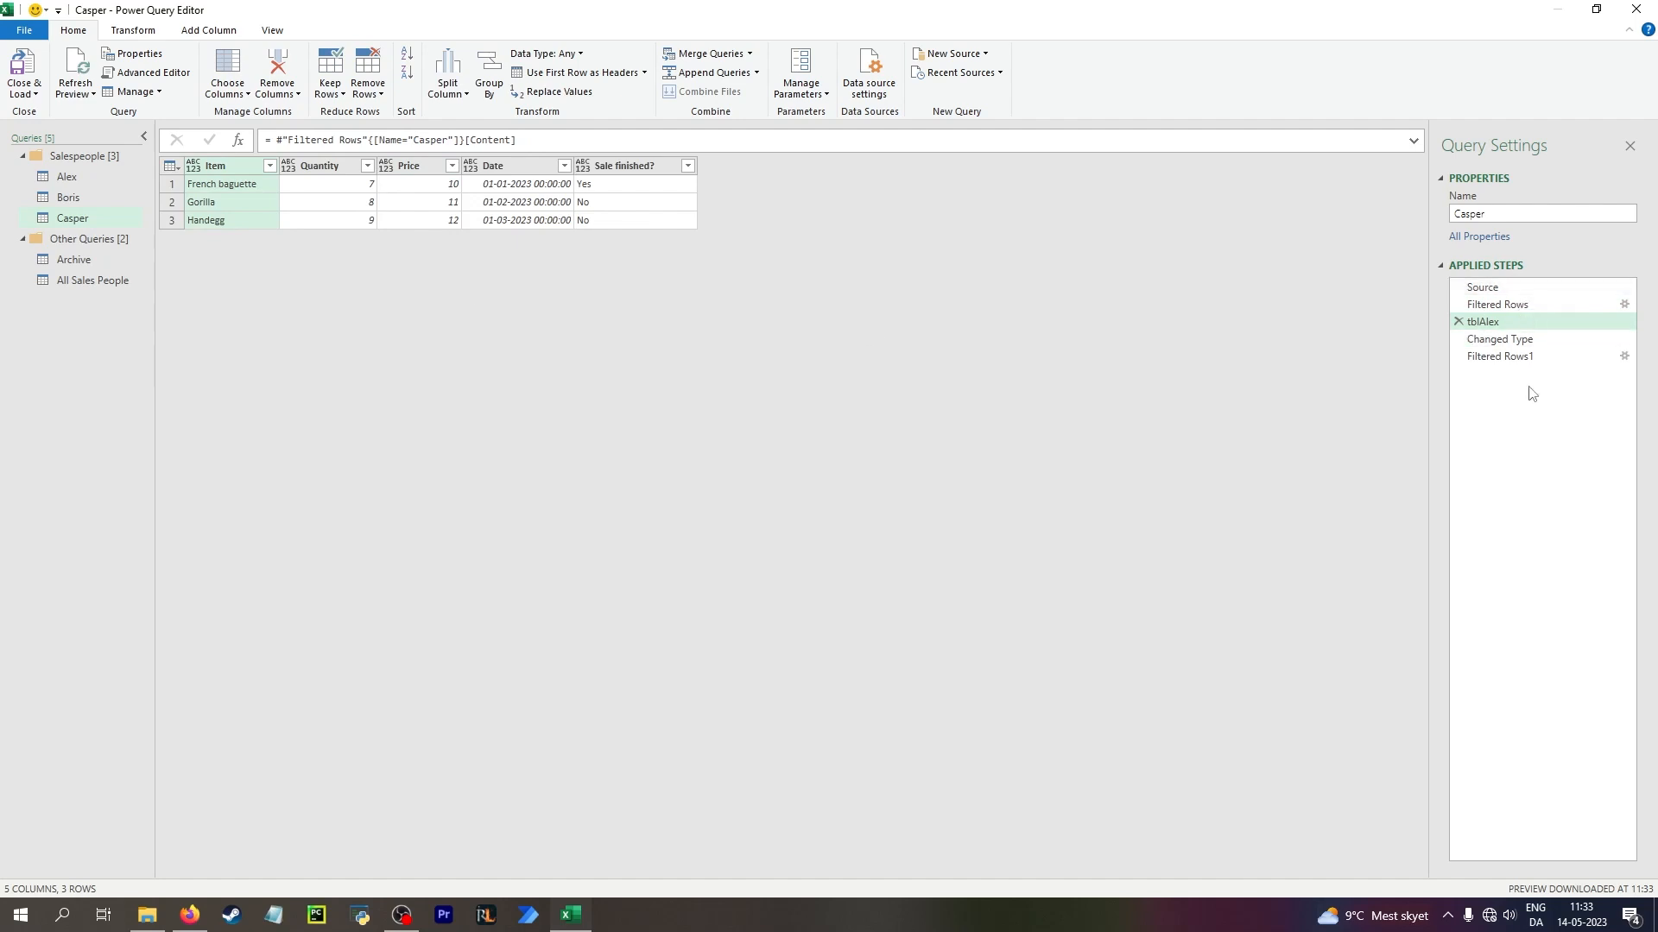
left_click(1500, 356)
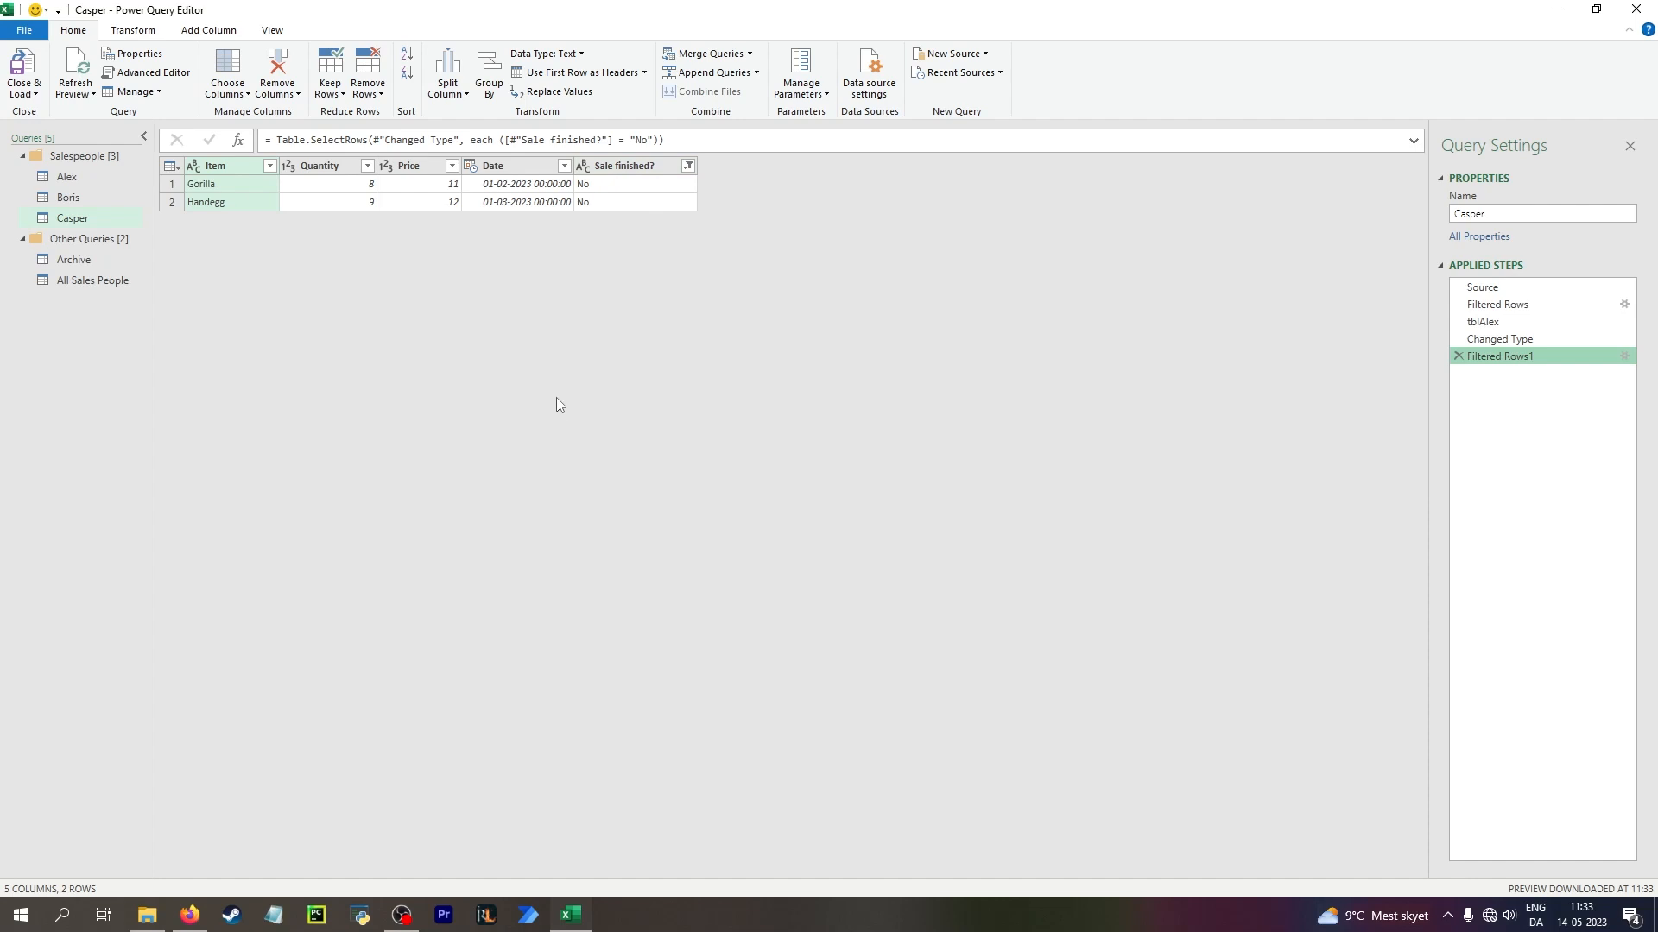
Change the table name in the Boris query's Filtered Rows and tblAlex steps to "Boris", and check the Filtered Rows1 step
left_click(82, 197)
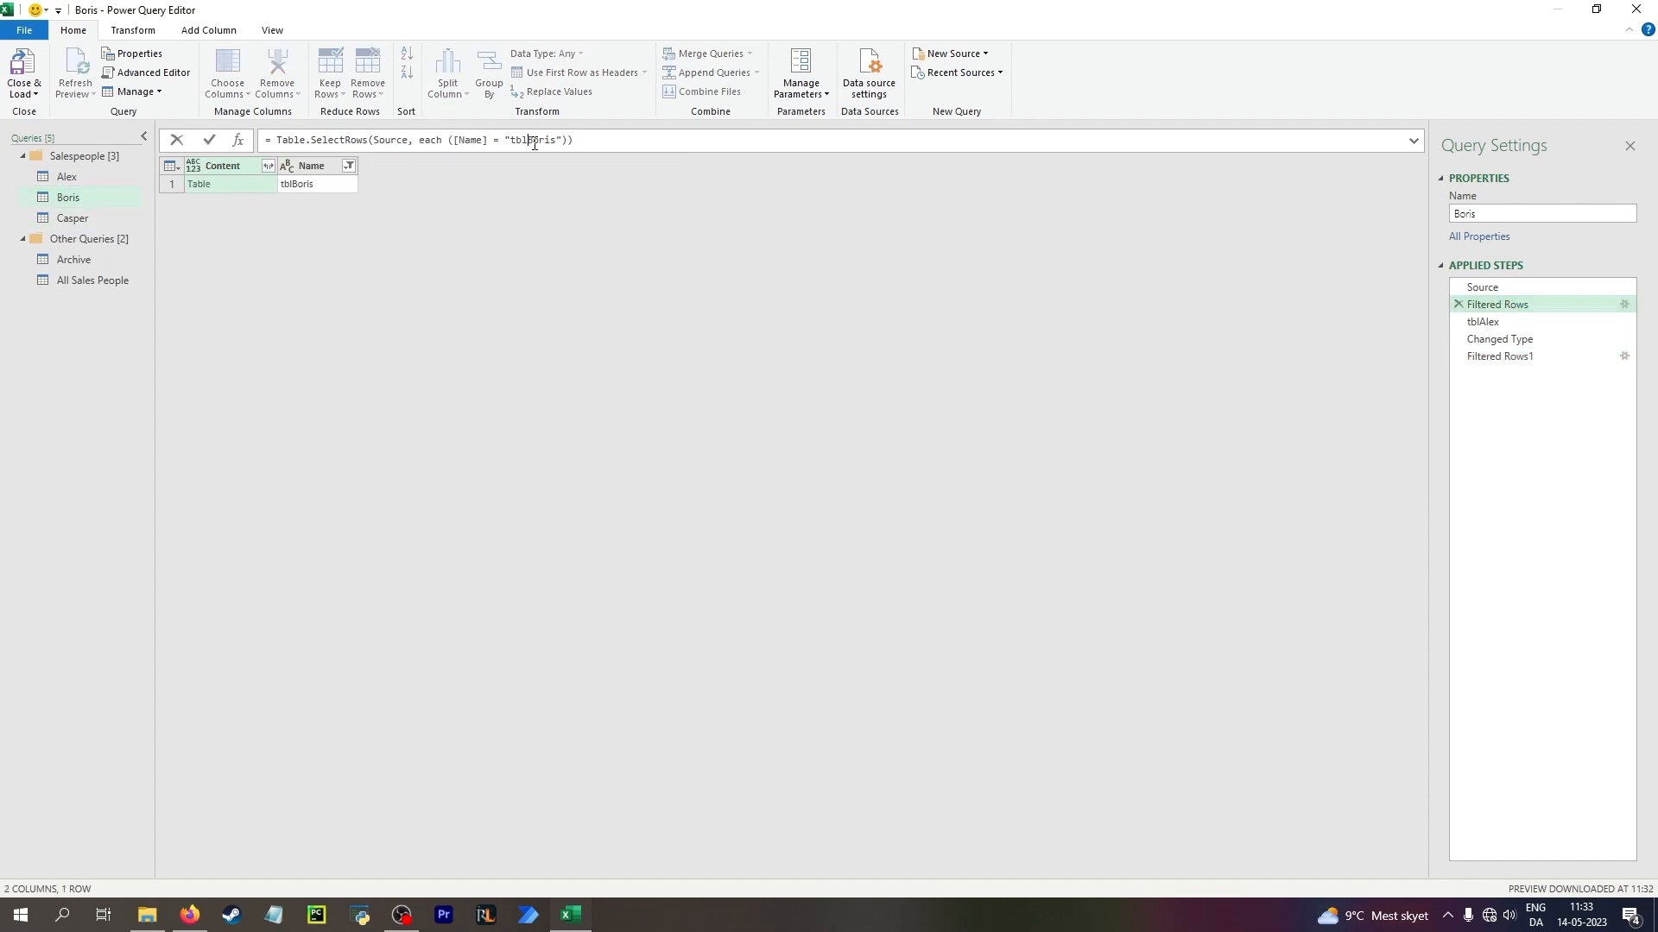
left_click(1484, 321)
left_click(1496, 356)
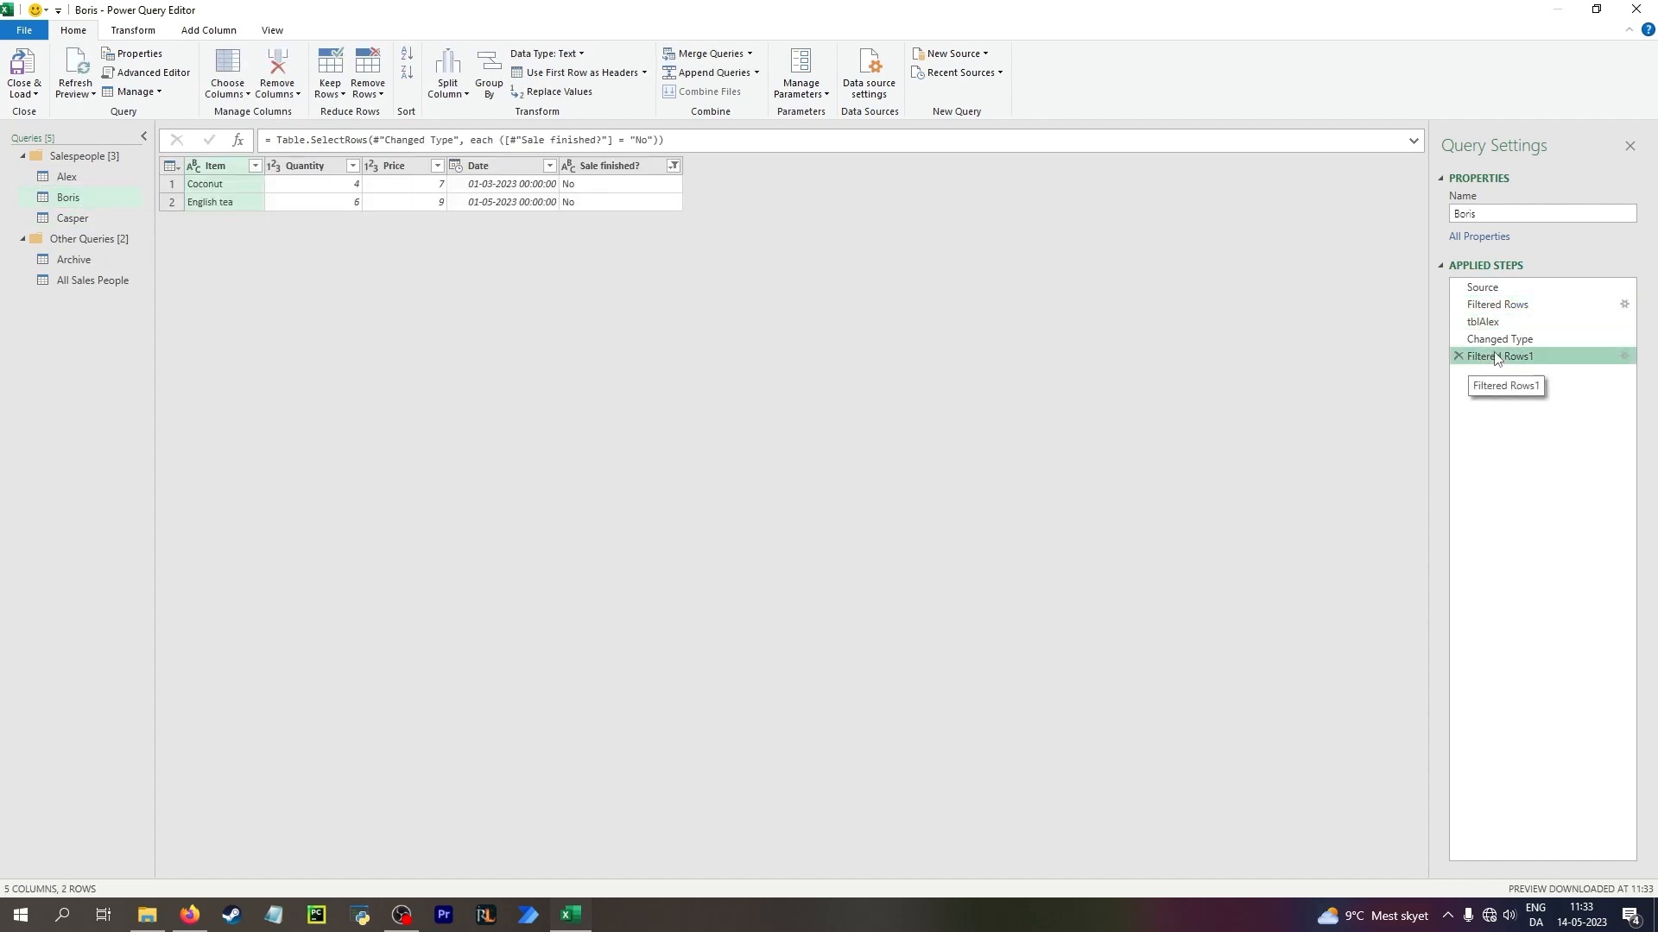
In the Alex query, change the table name in the tblAlex step to "Alex"
left_click(68, 176)
left_click(1503, 289)
left_click(1528, 317)
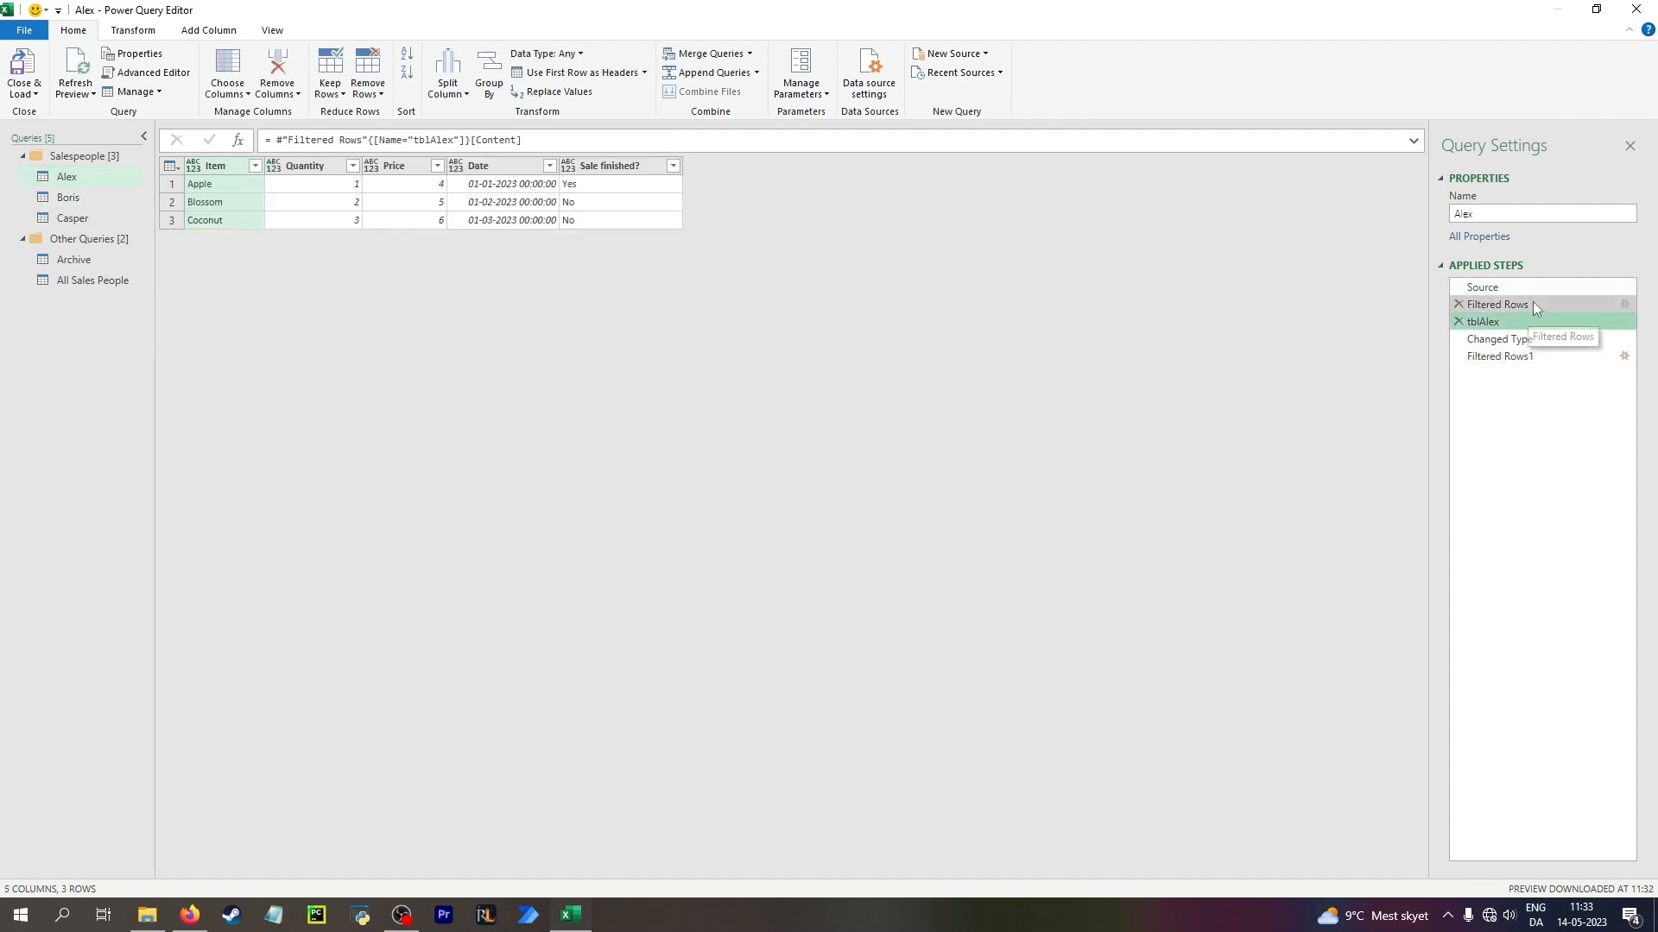
left_click(436, 140)
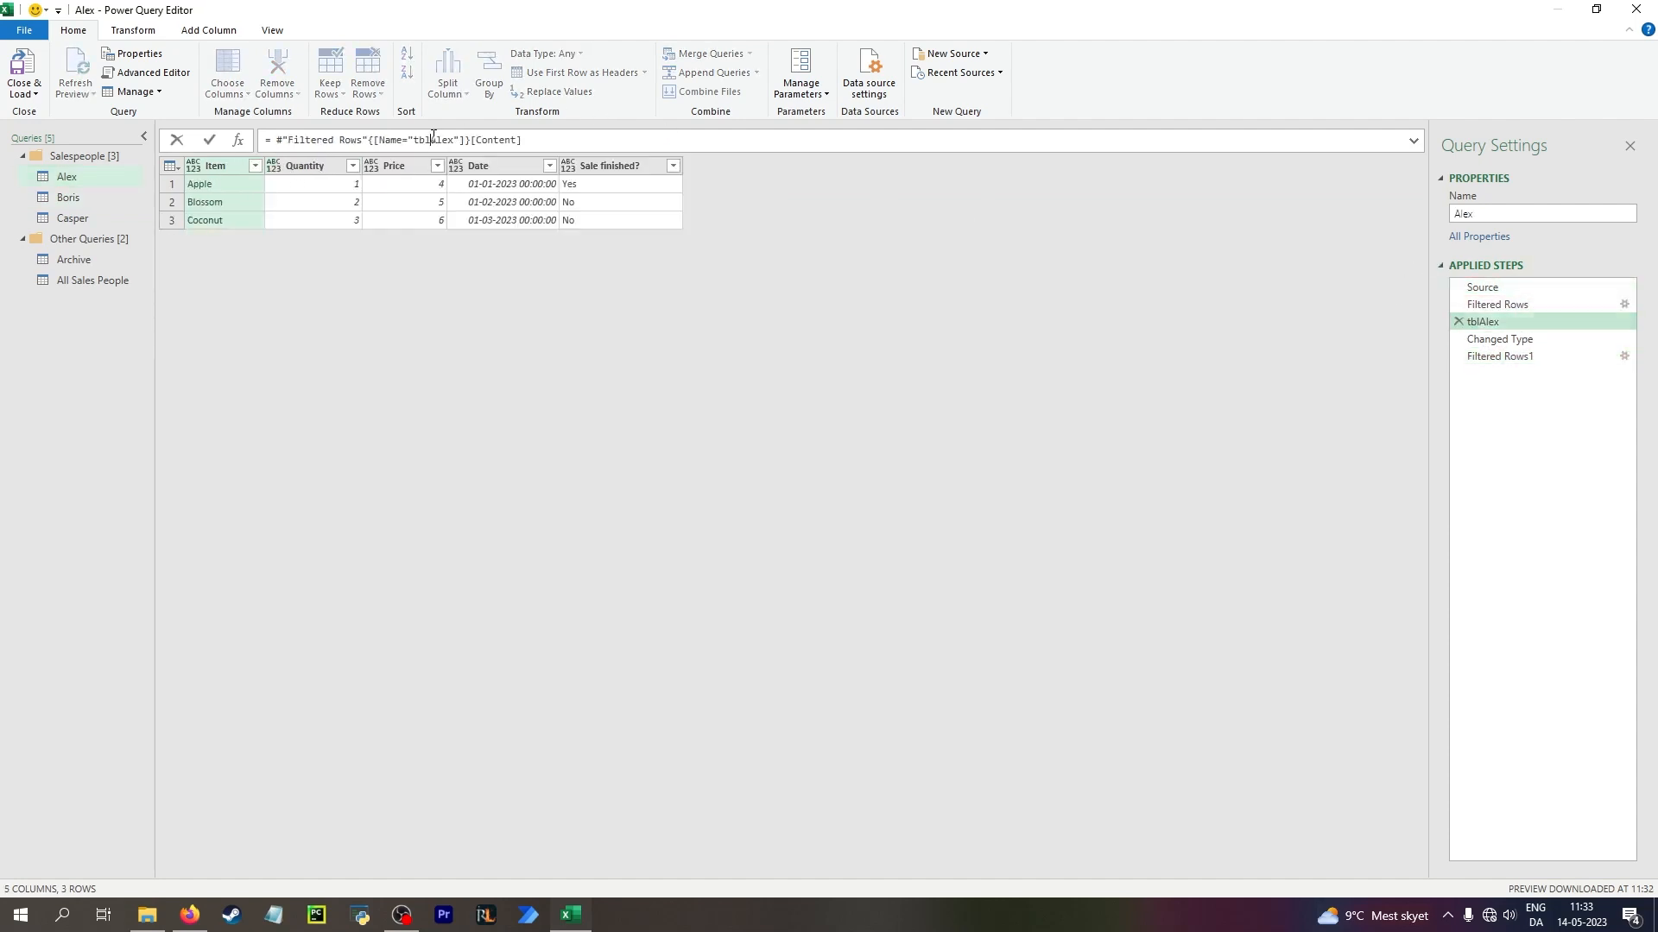
key("BackSpace")
key("BackSpace")
key("BackSpace")
key("Return")
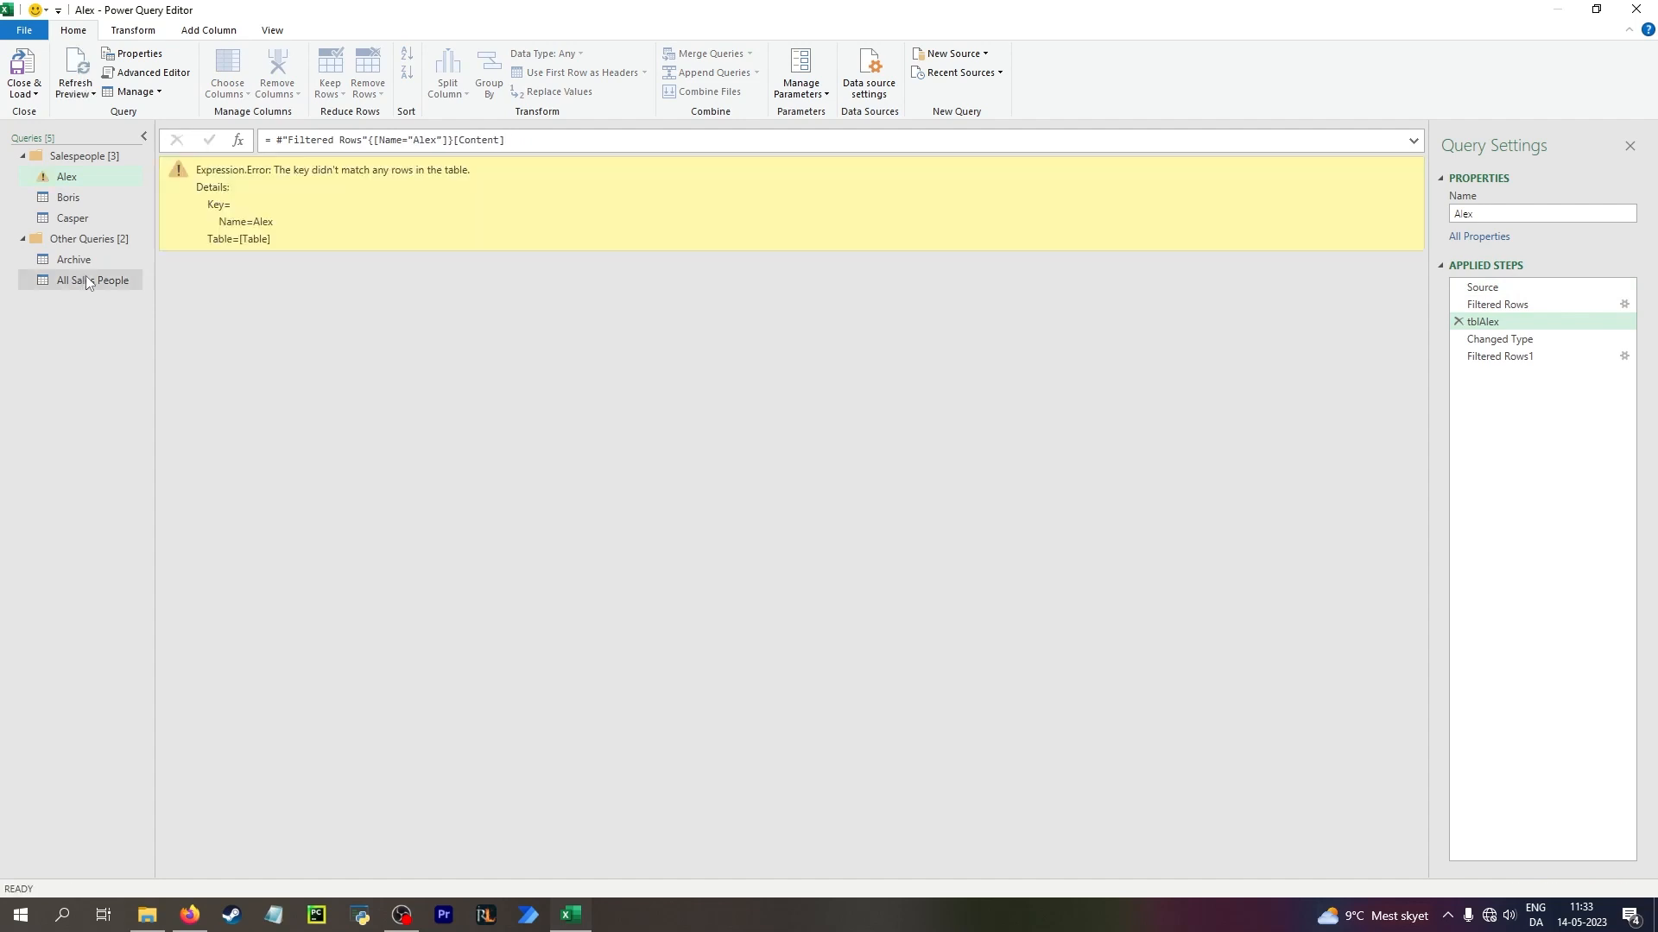
Edit the Alex query's Filtered Rows formula to select Name = "Alex" and check the Filtered Rows1 step
left_click(1494, 305)
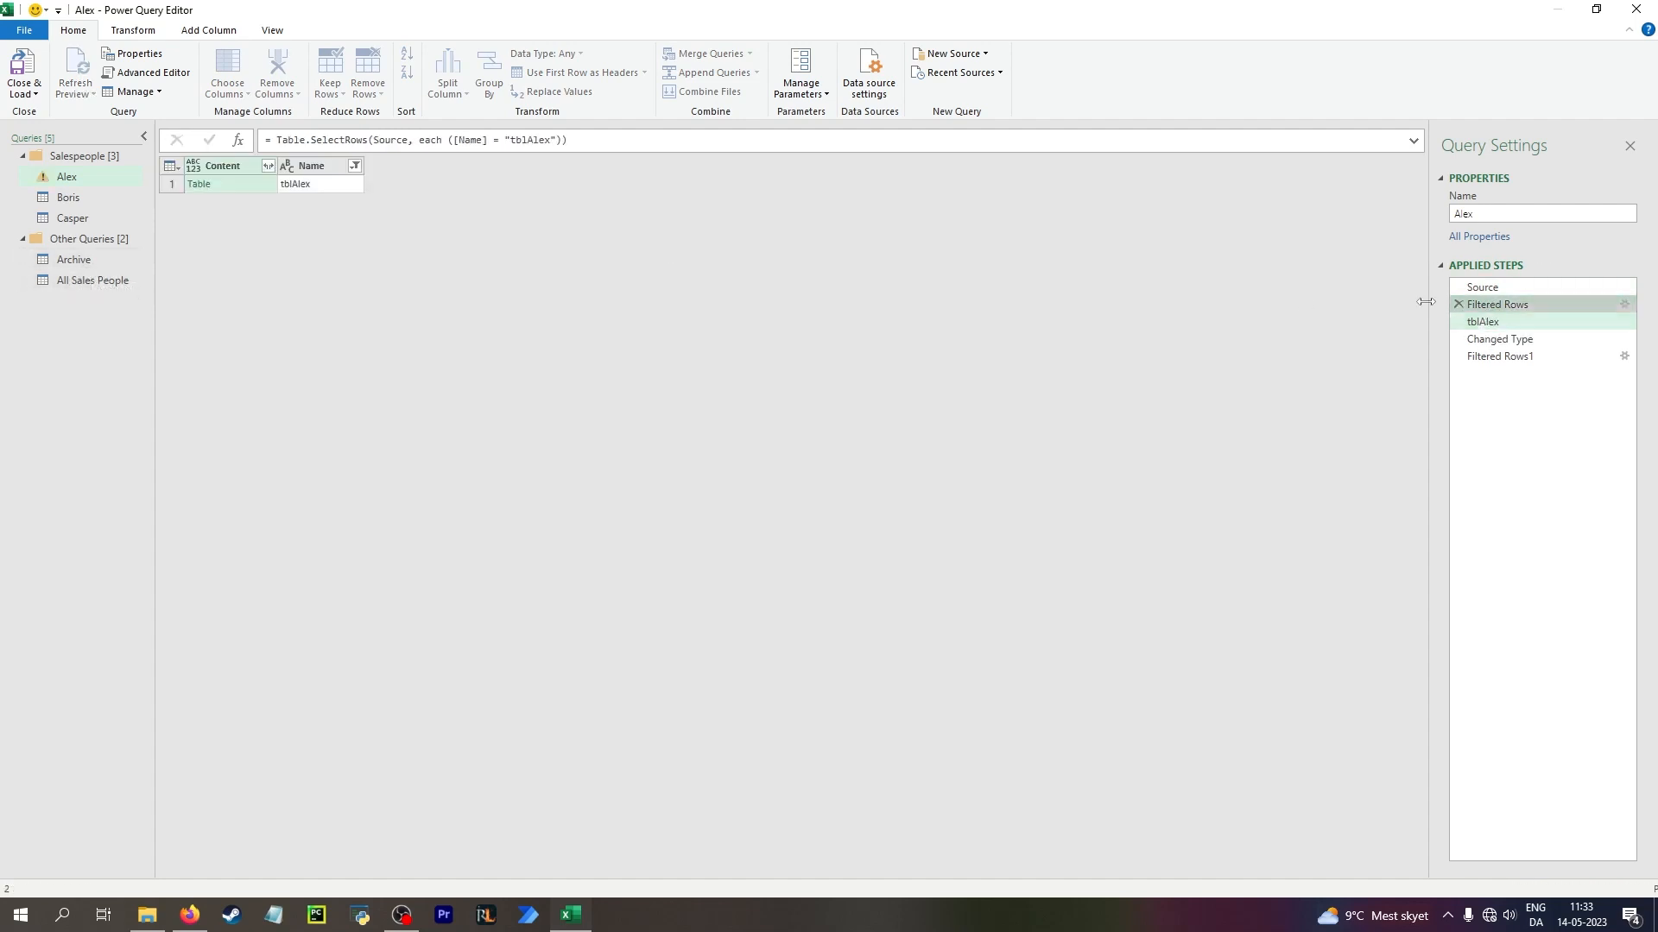
left_click(525, 140)
key("BackSpace")
key("BackSpace")
key("BackSpace")
key("Return")
left_click(1507, 357)
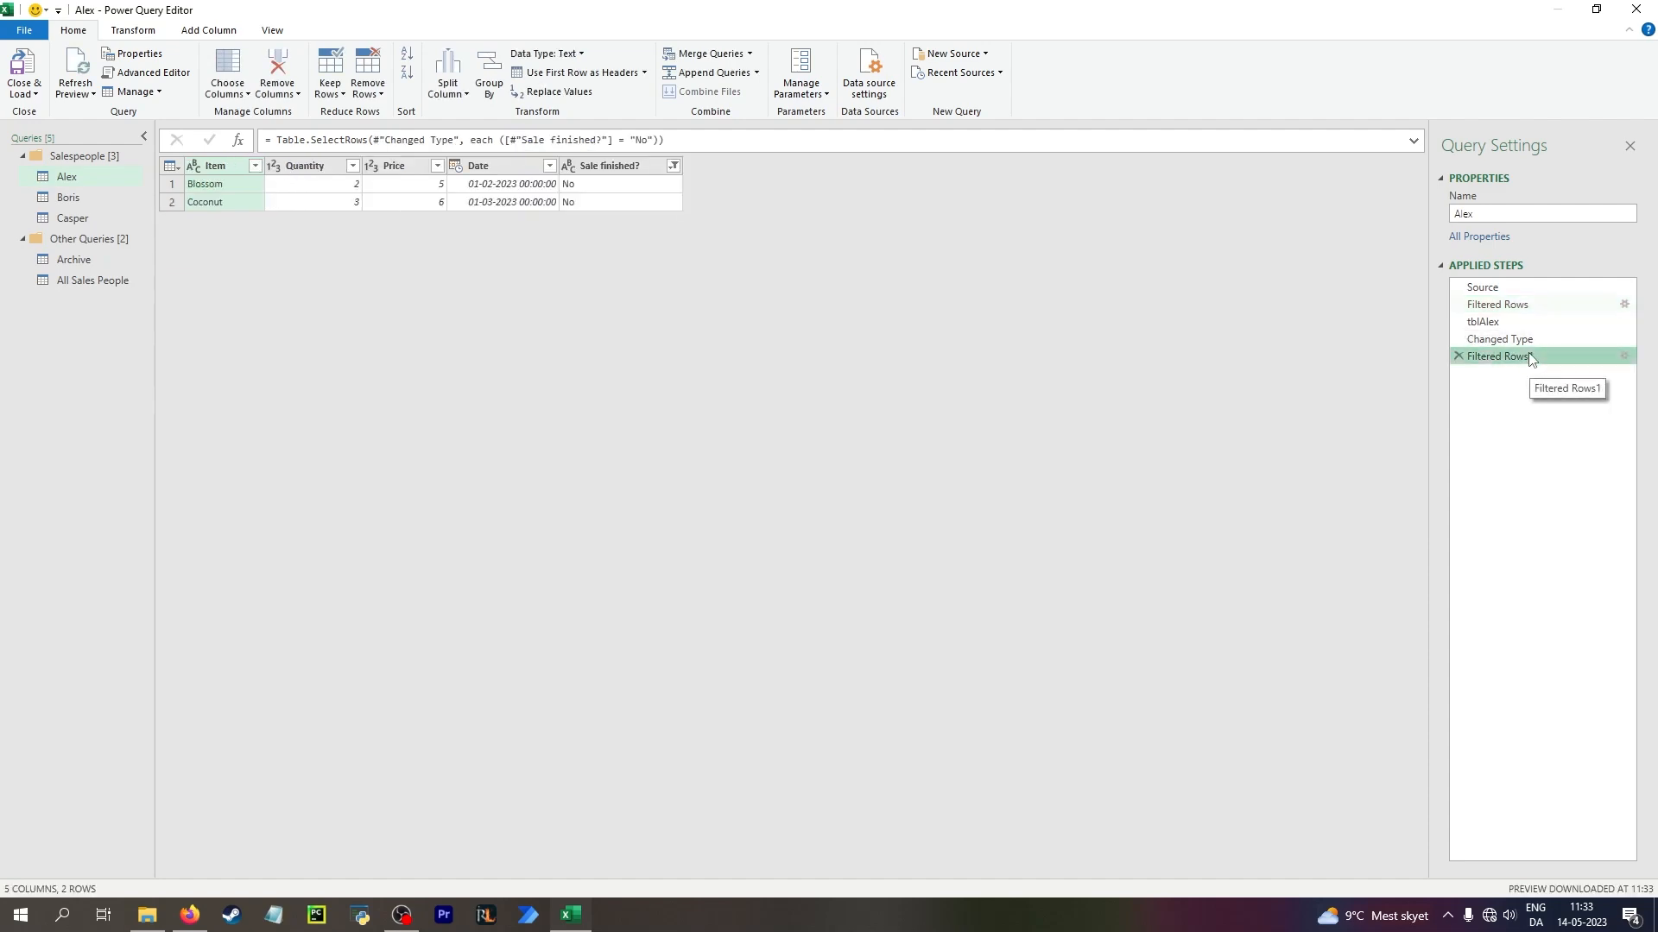
Close and load the edited queries, and delete the original tblAlex table in A1:E4 of the Alex sheet
left_click(19, 61)
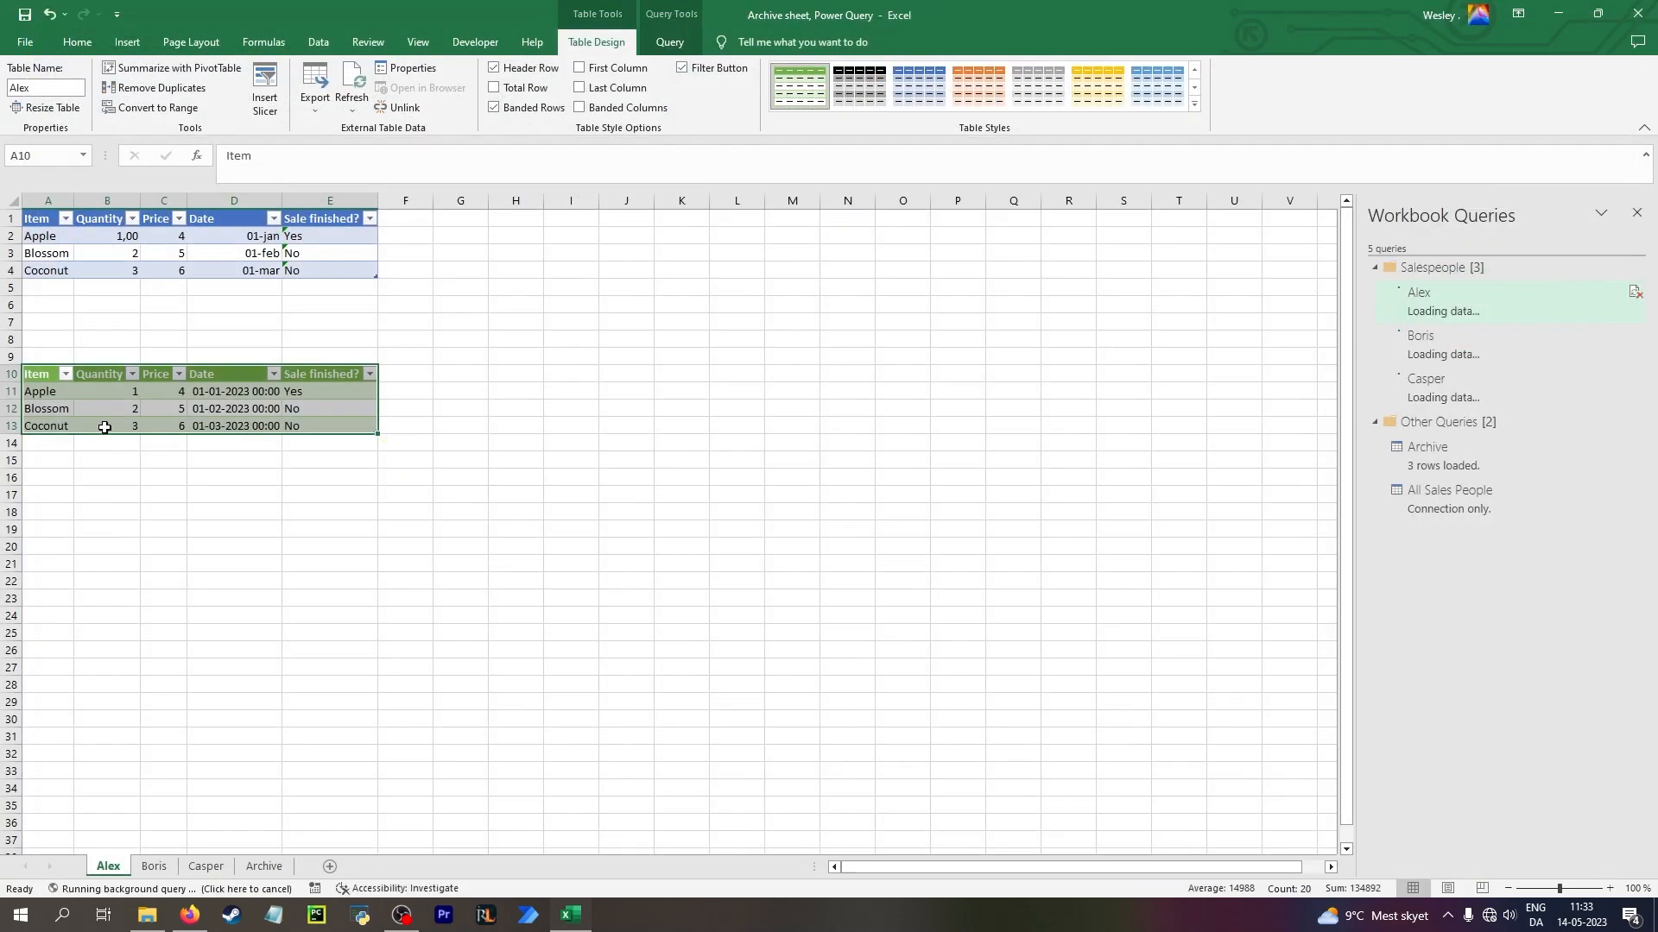
left_click(112, 249)
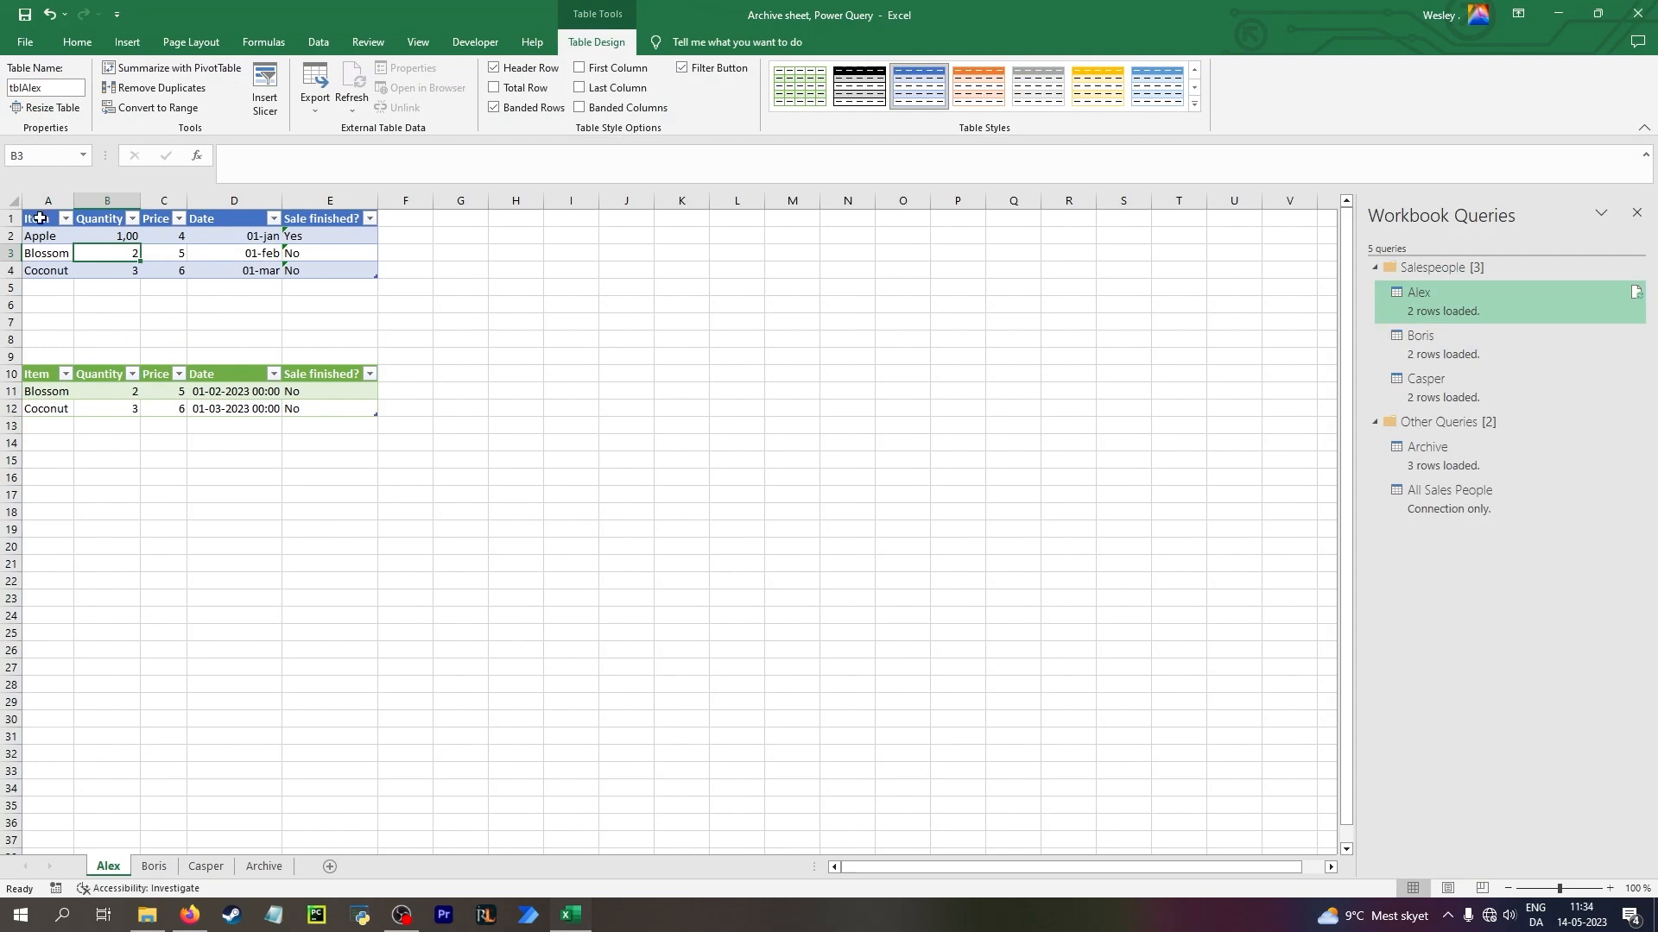
left_click_drag(40, 219, 370, 277)
key("Delete")
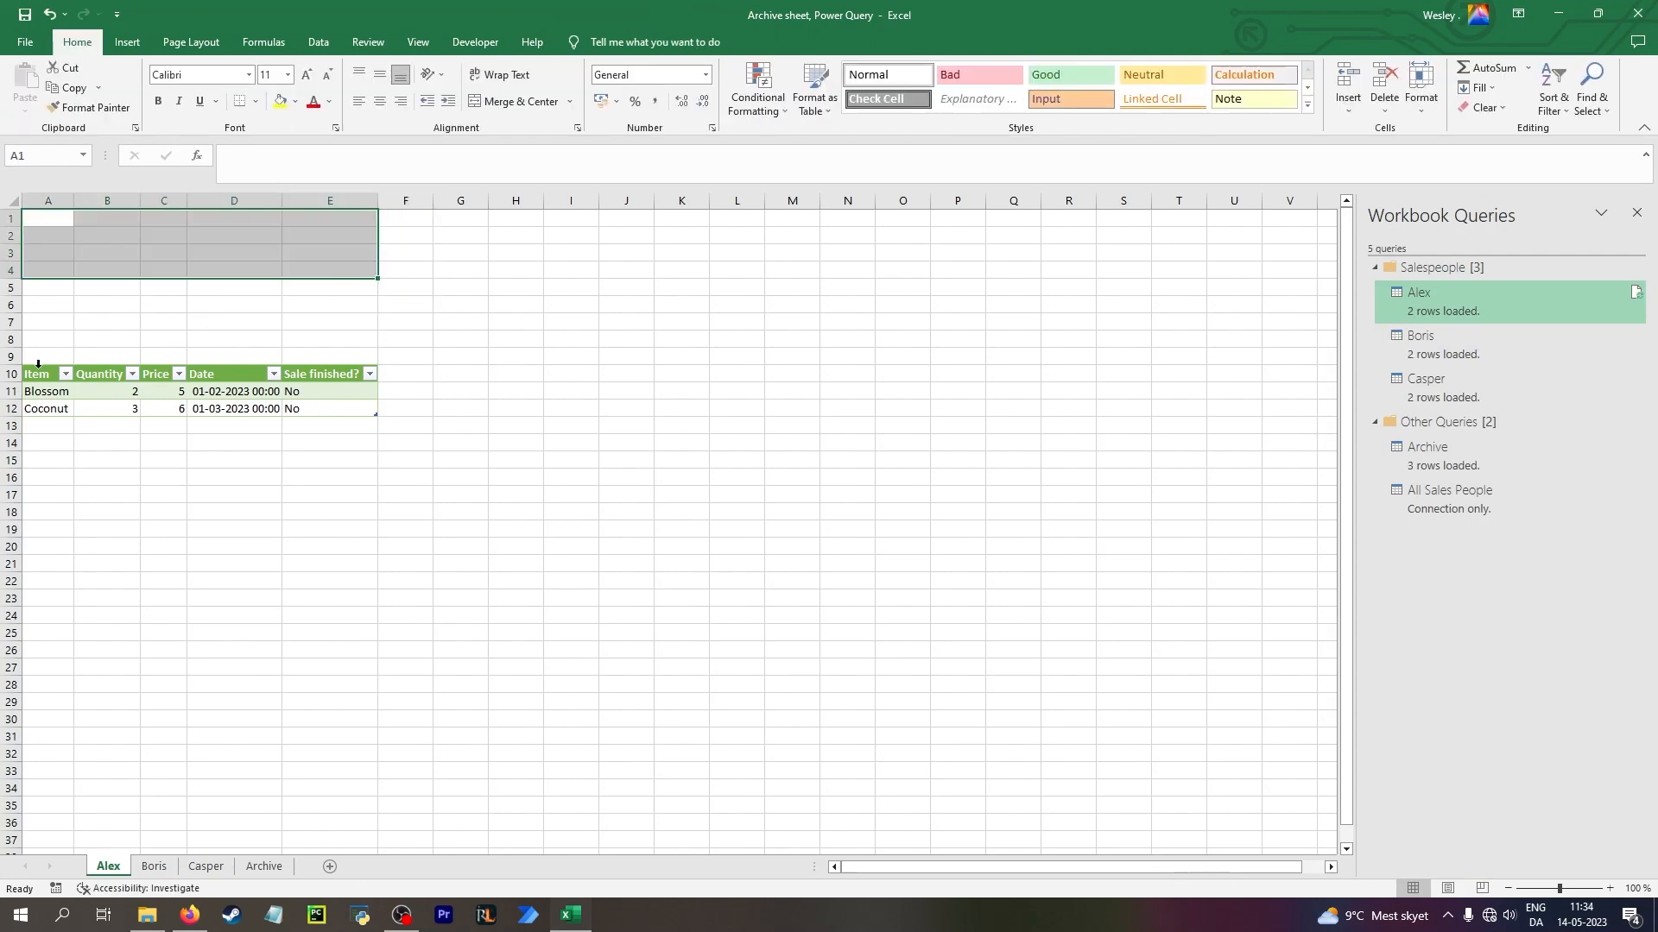
Move the Alex query's output table up to start at cell A1 and refresh it
left_click_drag(37, 374, 309, 219)
left_click(240, 236)
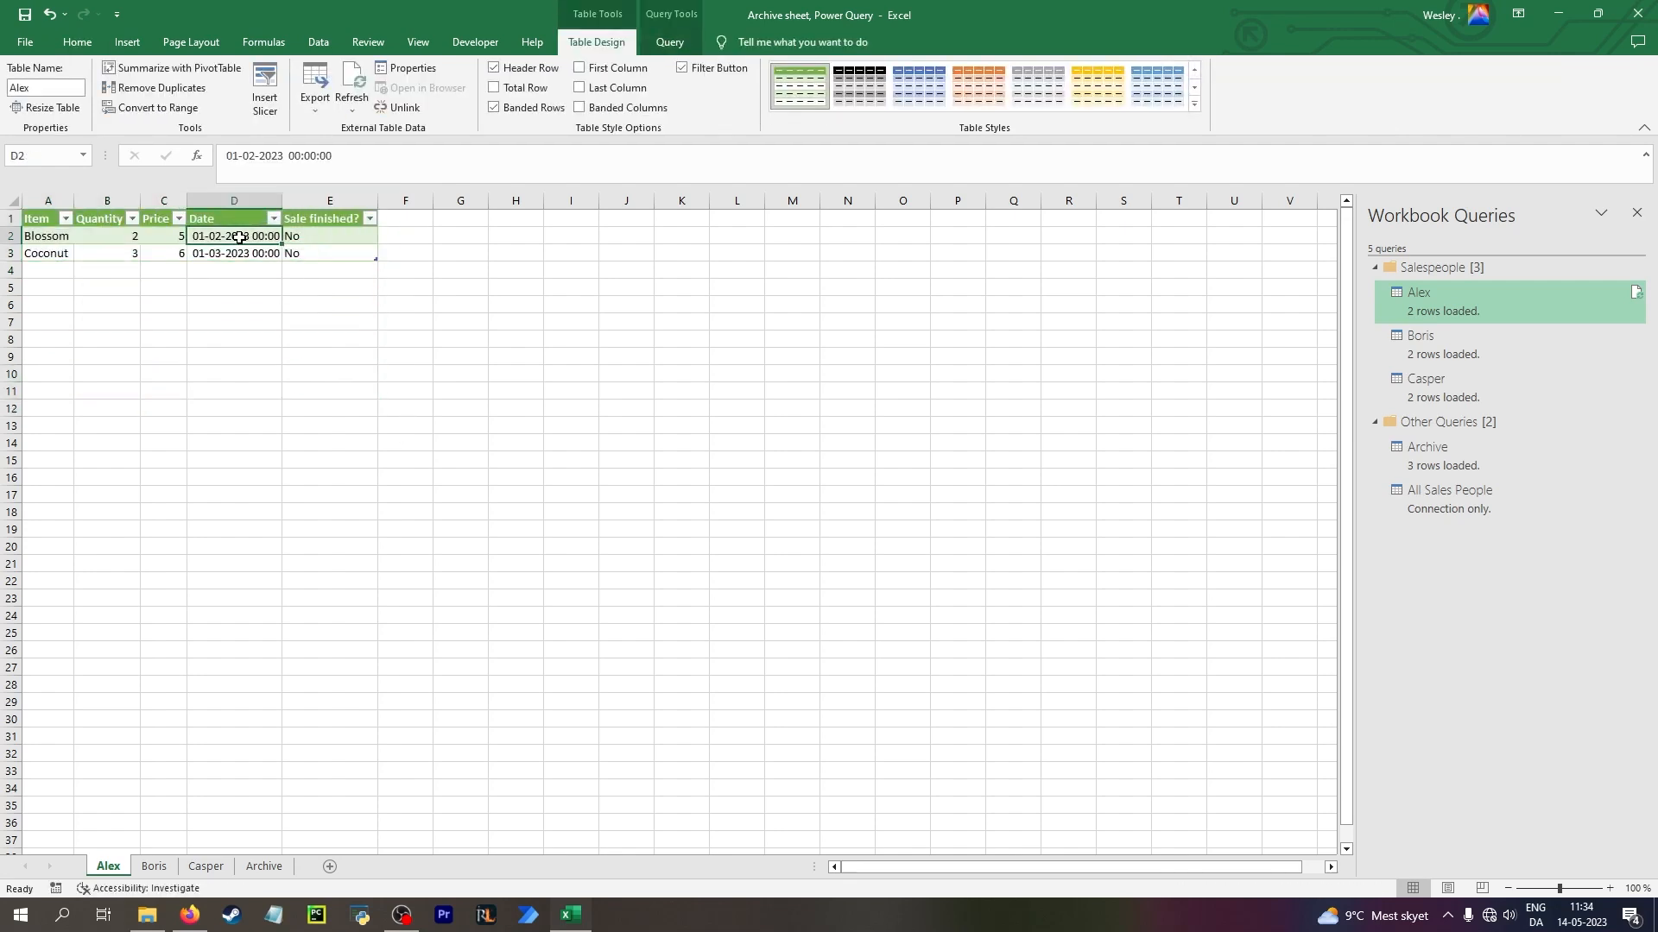
right_click(239, 237)
left_click(321, 411)
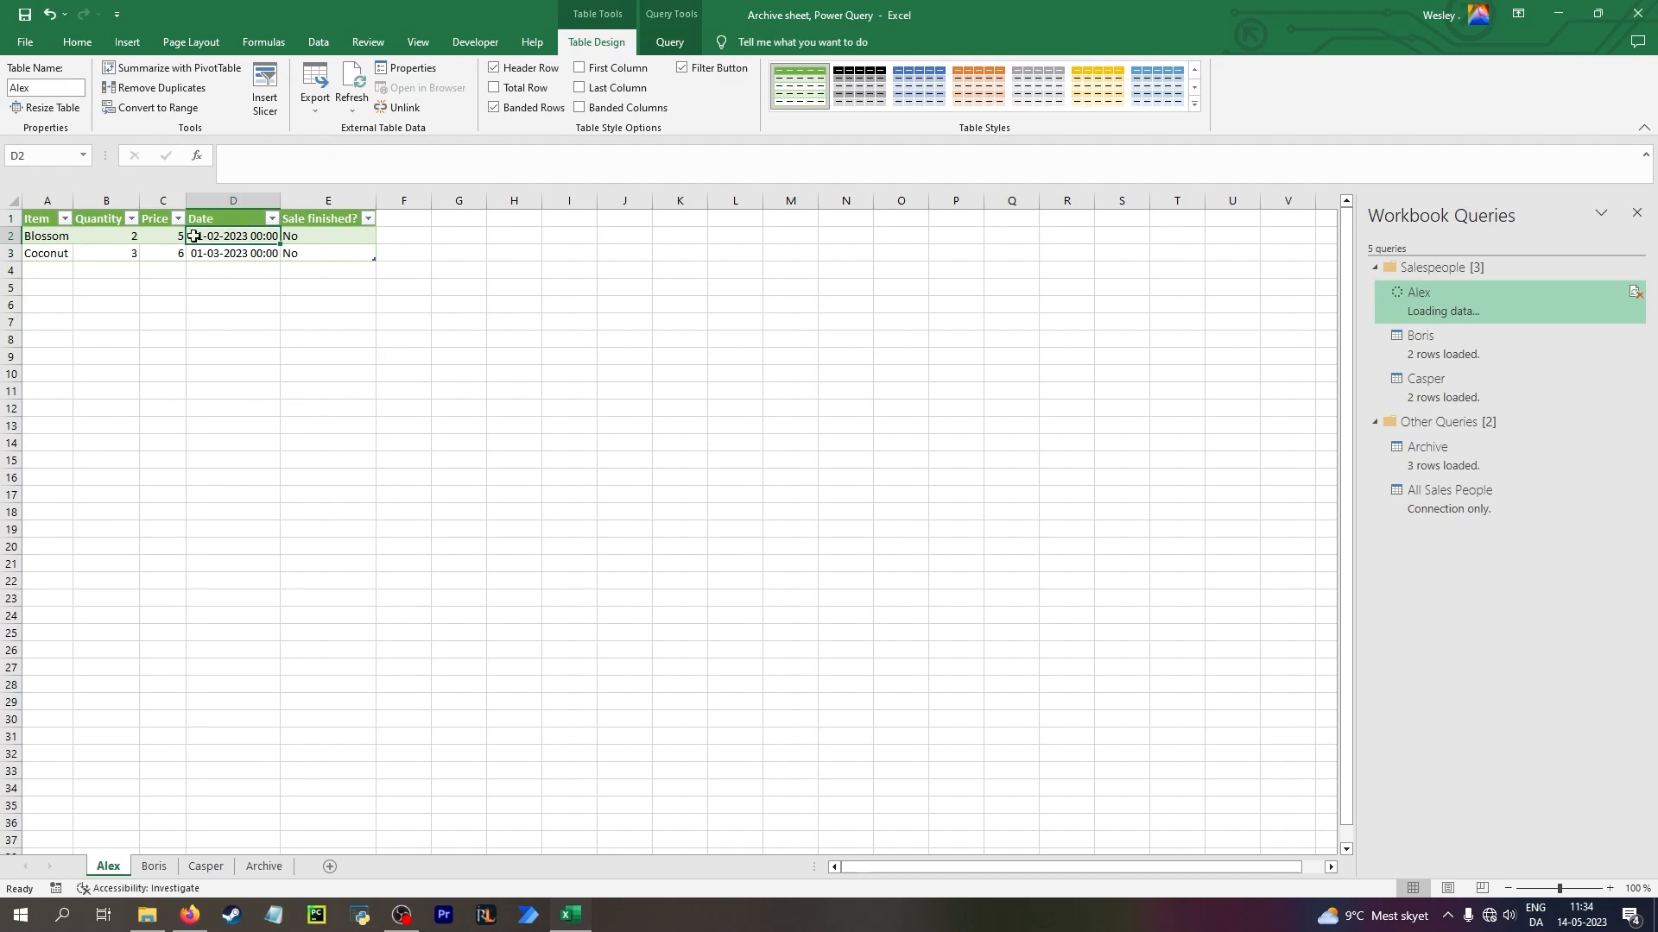
Add a row below the Alex table with item Danish, quantity 1, price 1 and date 1-4
left_click(70, 270)
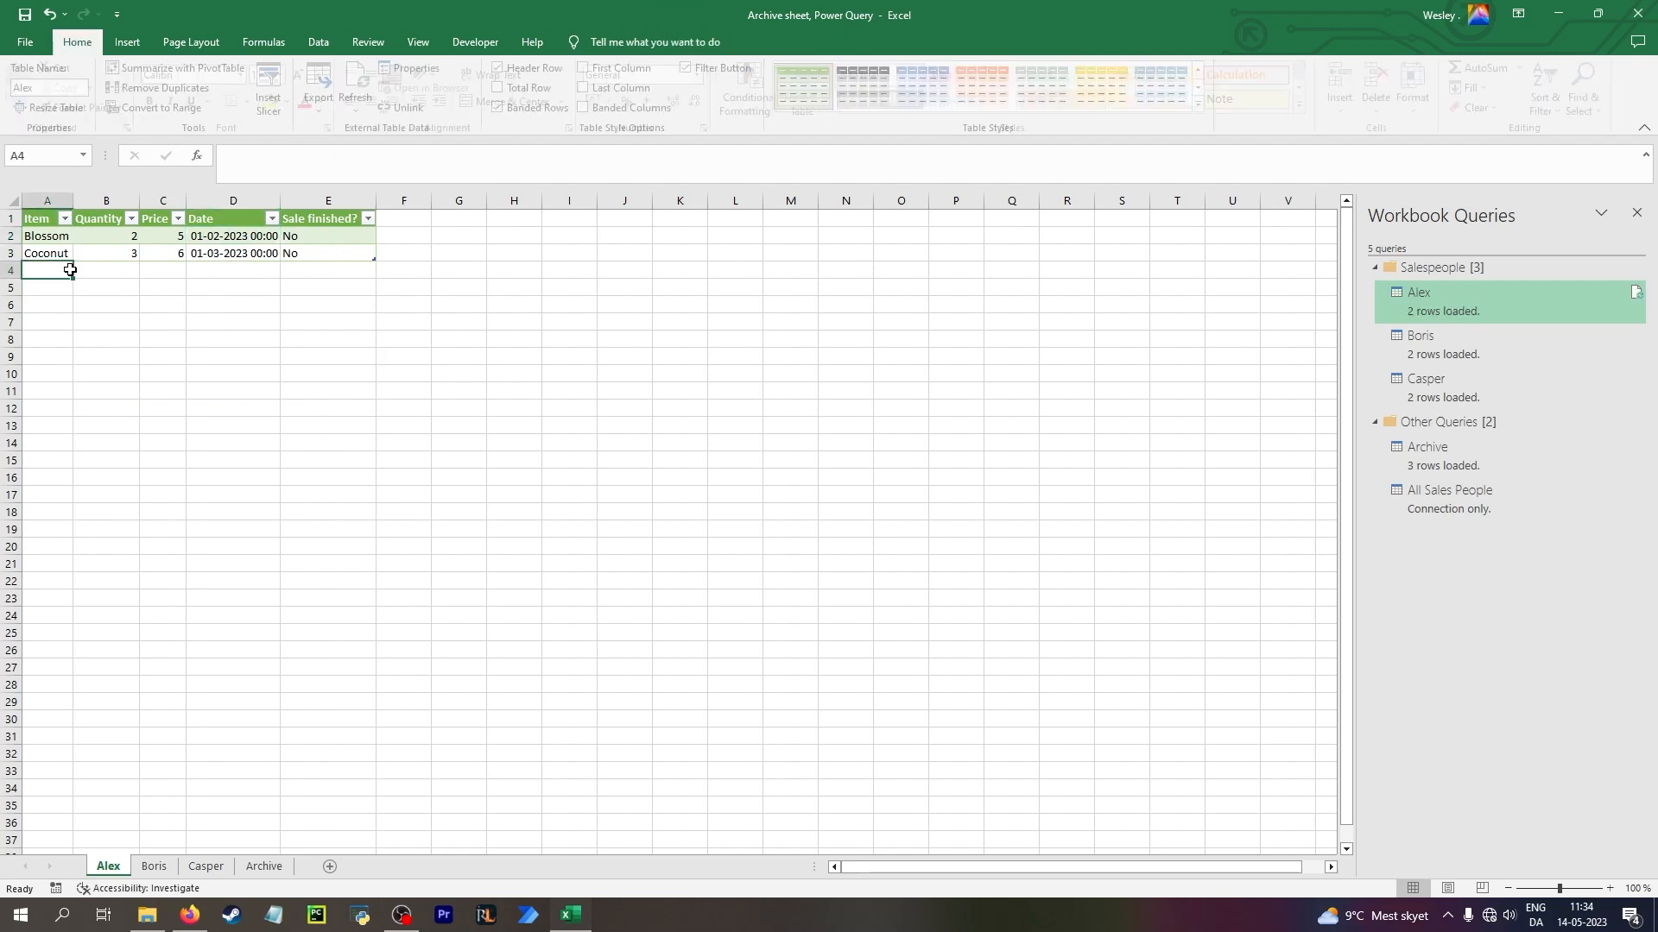
type("Danish")
key("Tab")
type("1")
key("Tab")
type("1")
key("Tab")
type("1-4")
key("Tab")
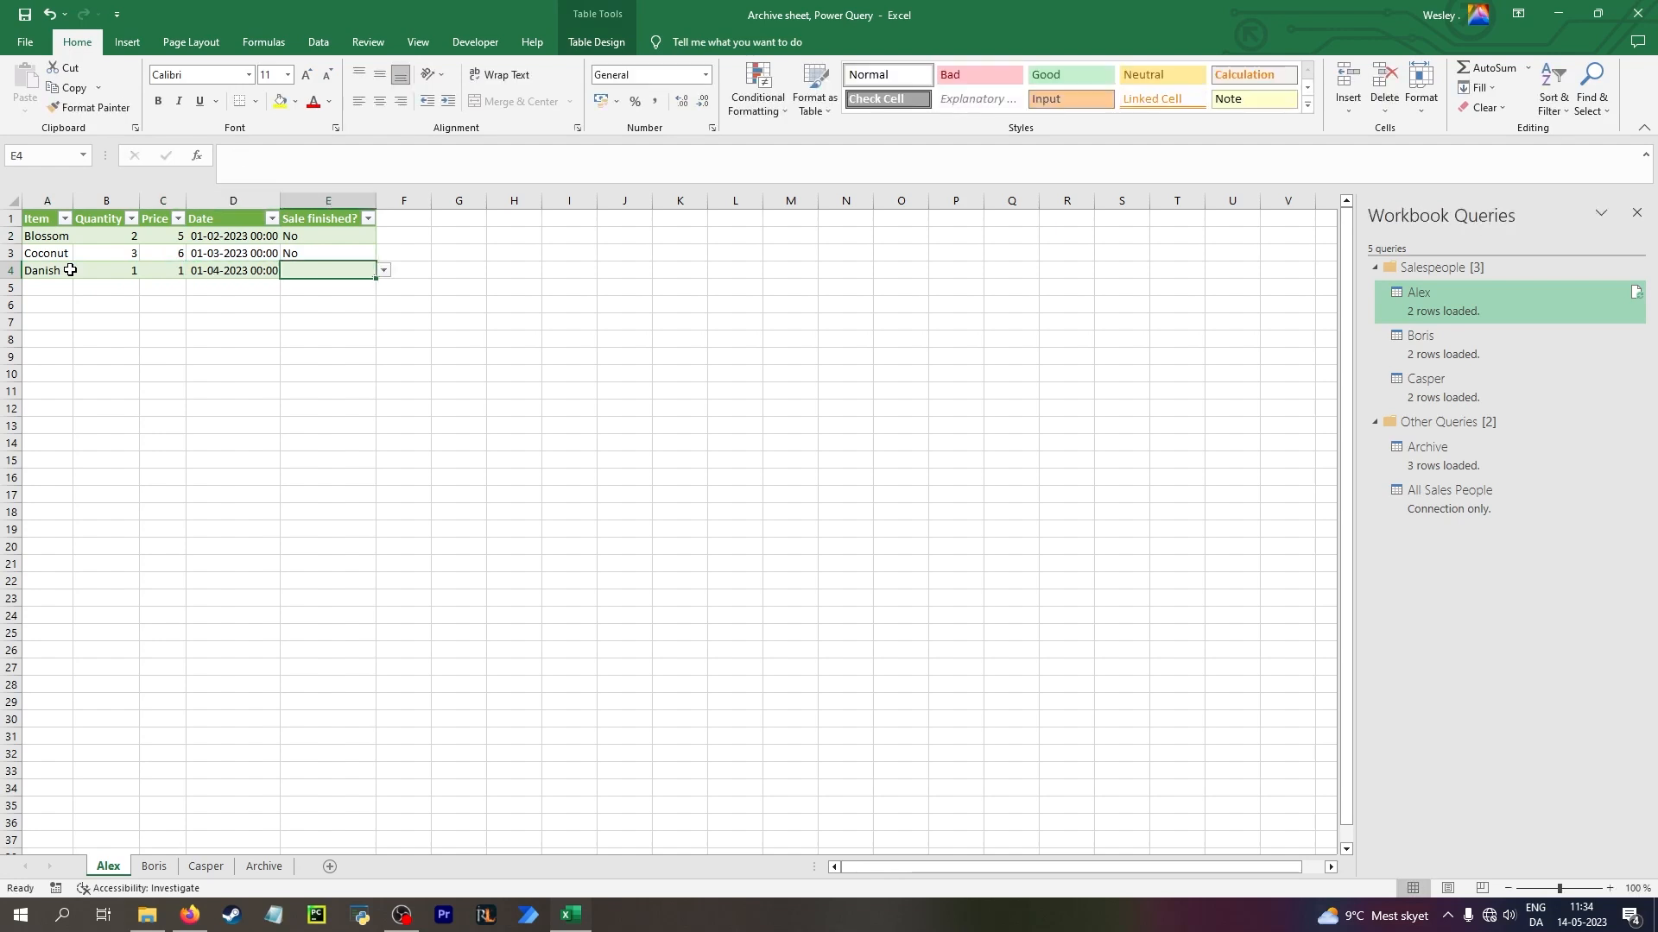
Set Sale finished? to Yes for the Danish row in the Alex table, using the allowed list value
type("Yes")
key("Return")
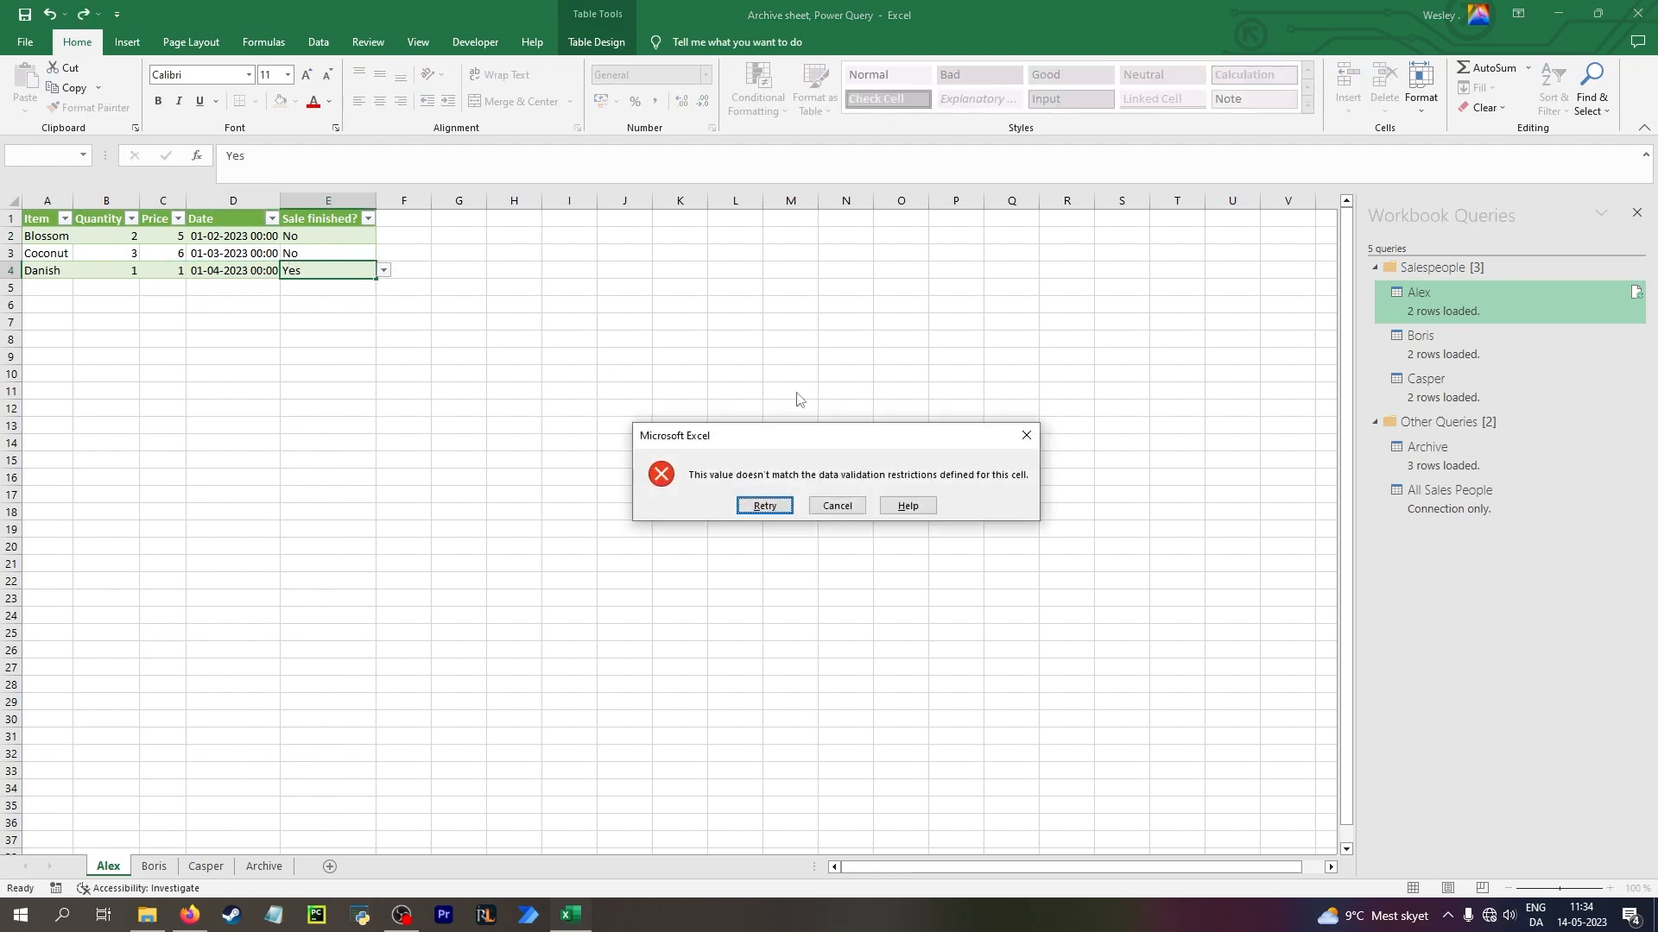
left_click(837, 505)
left_click(383, 270)
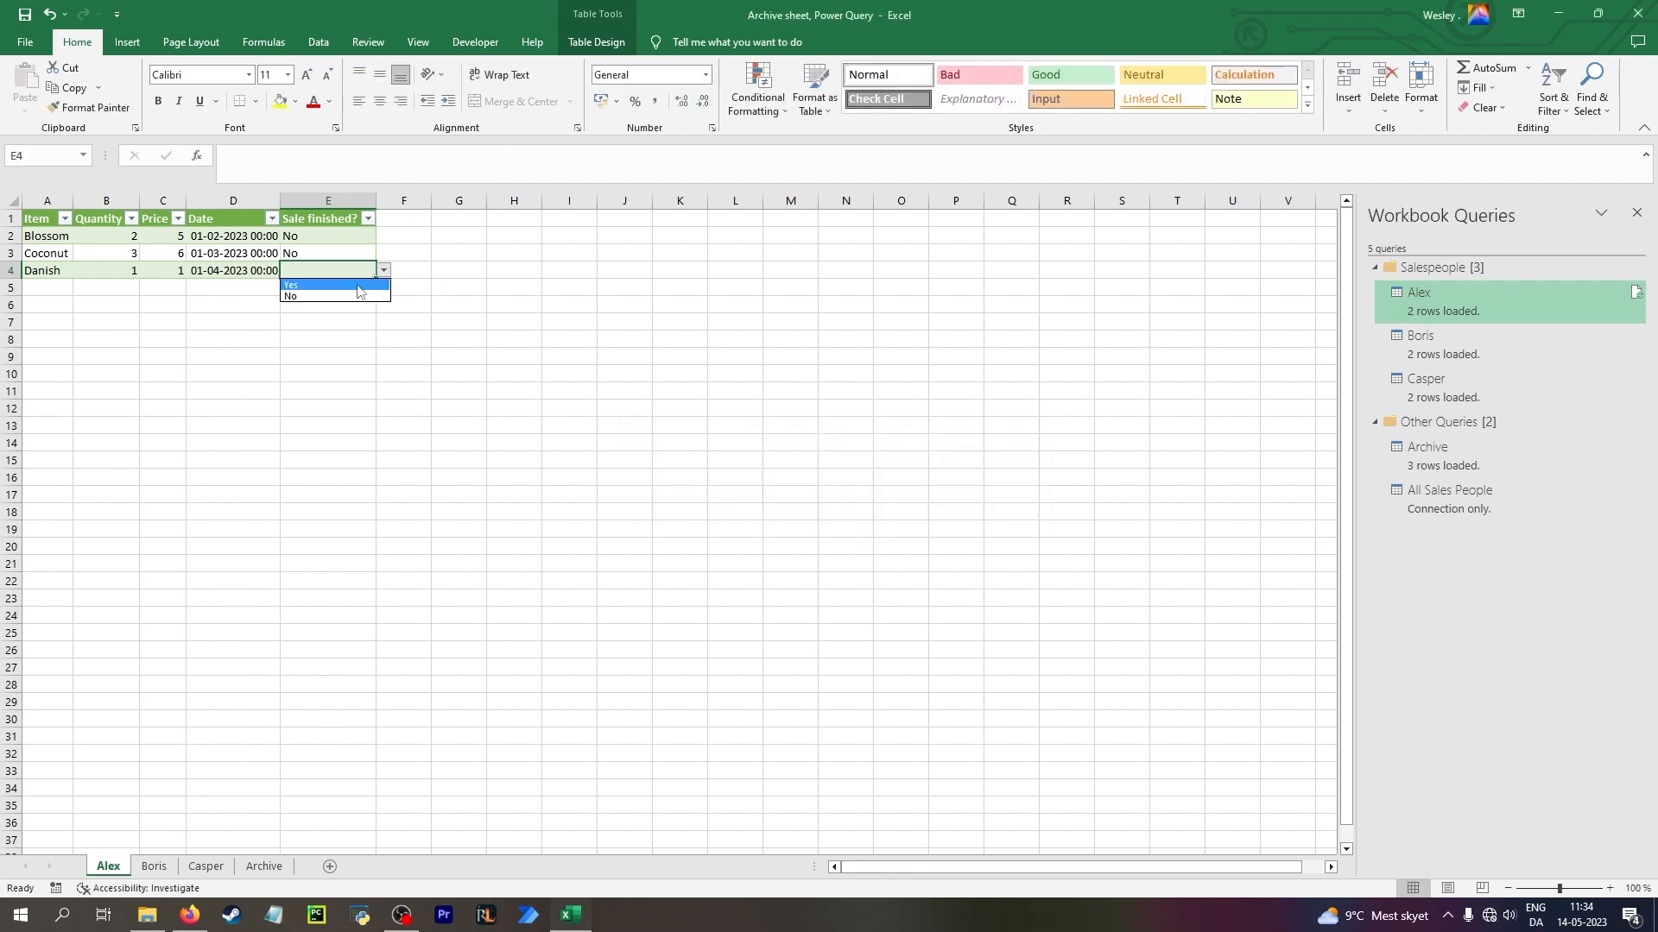
left_click(325, 286)
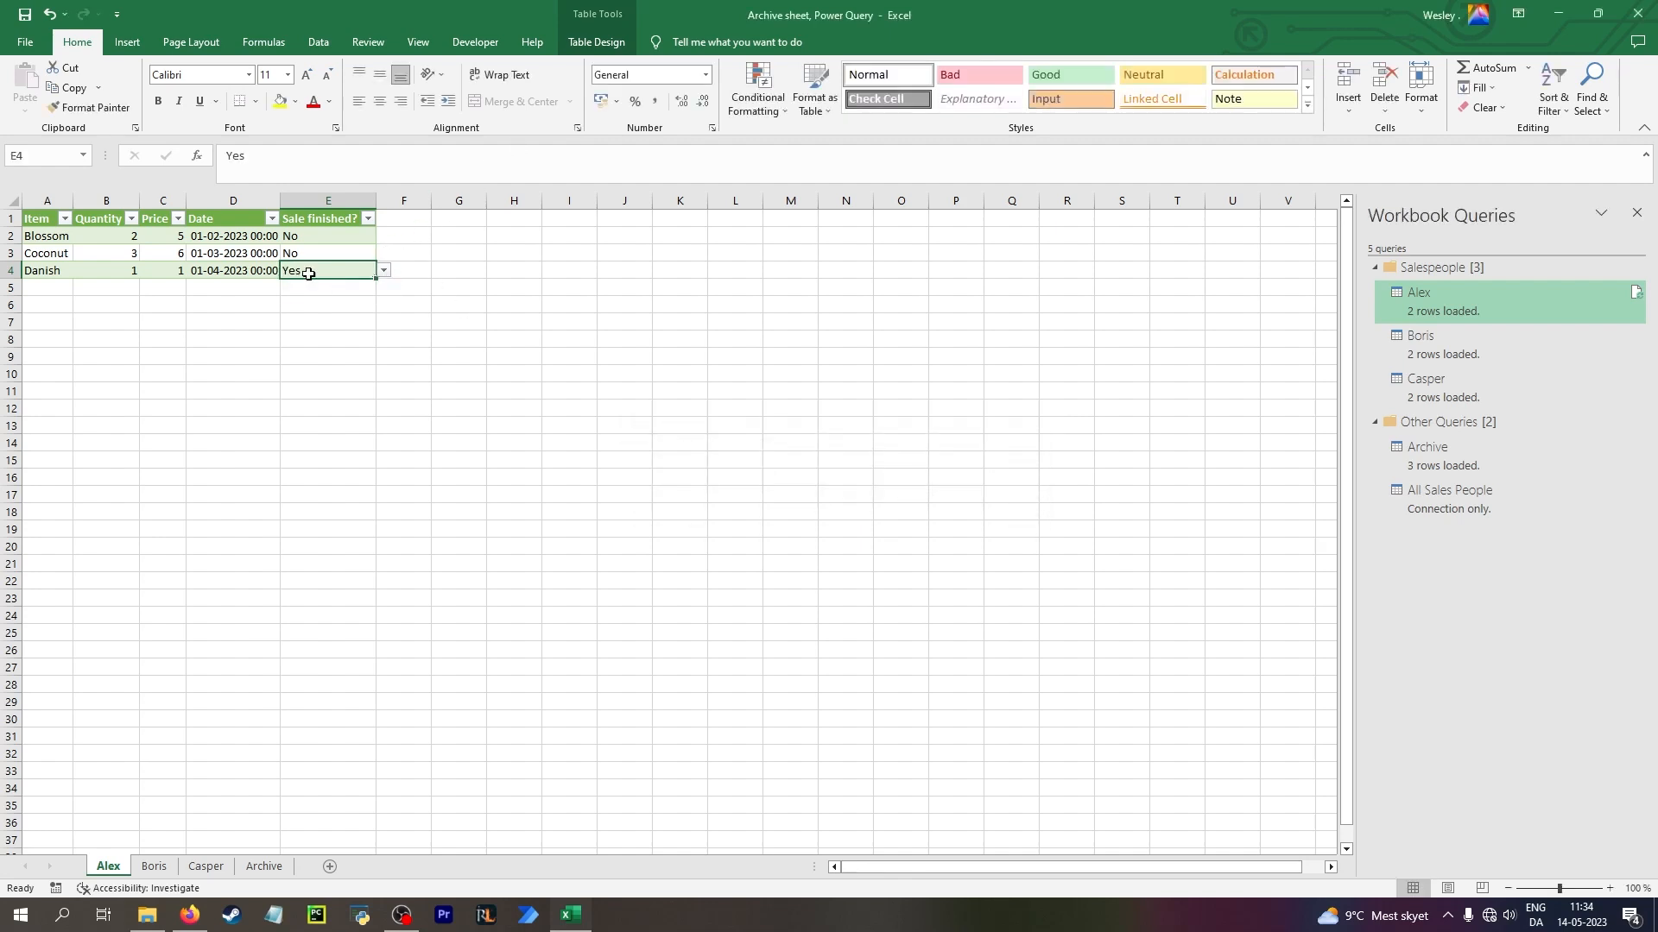
Refresh the Alex table and go to the Archive query's output table
left_click(167, 268)
right_click(168, 268)
left_click(264, 437)
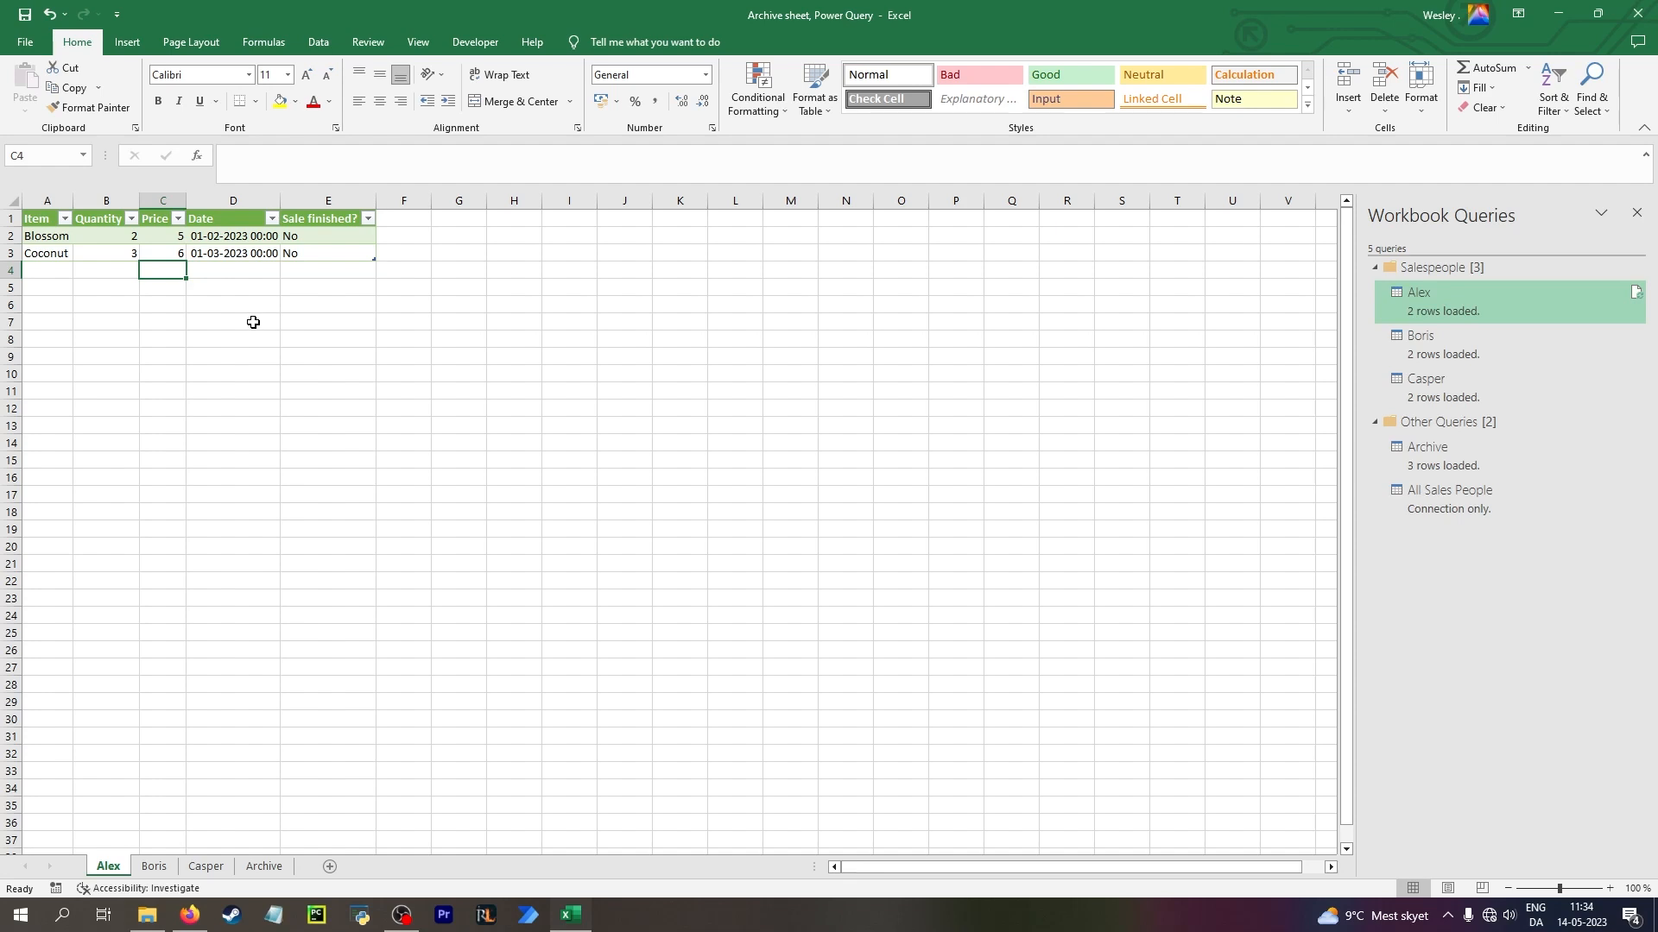
left_click(1483, 448)
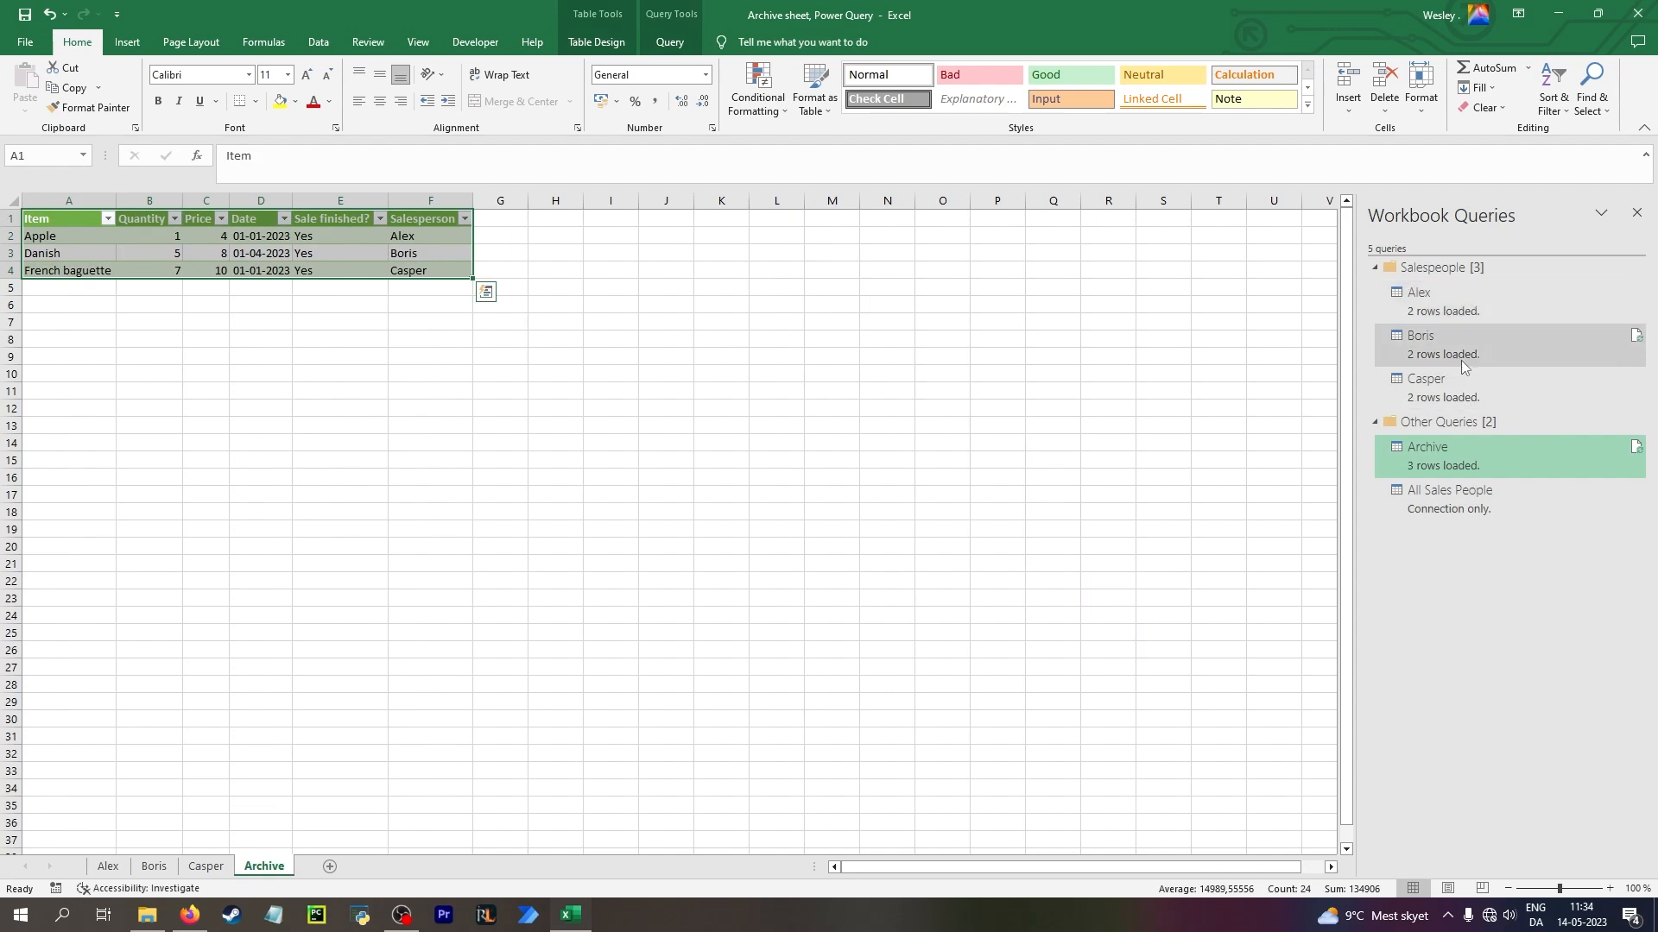
mouse_move(1459, 360)
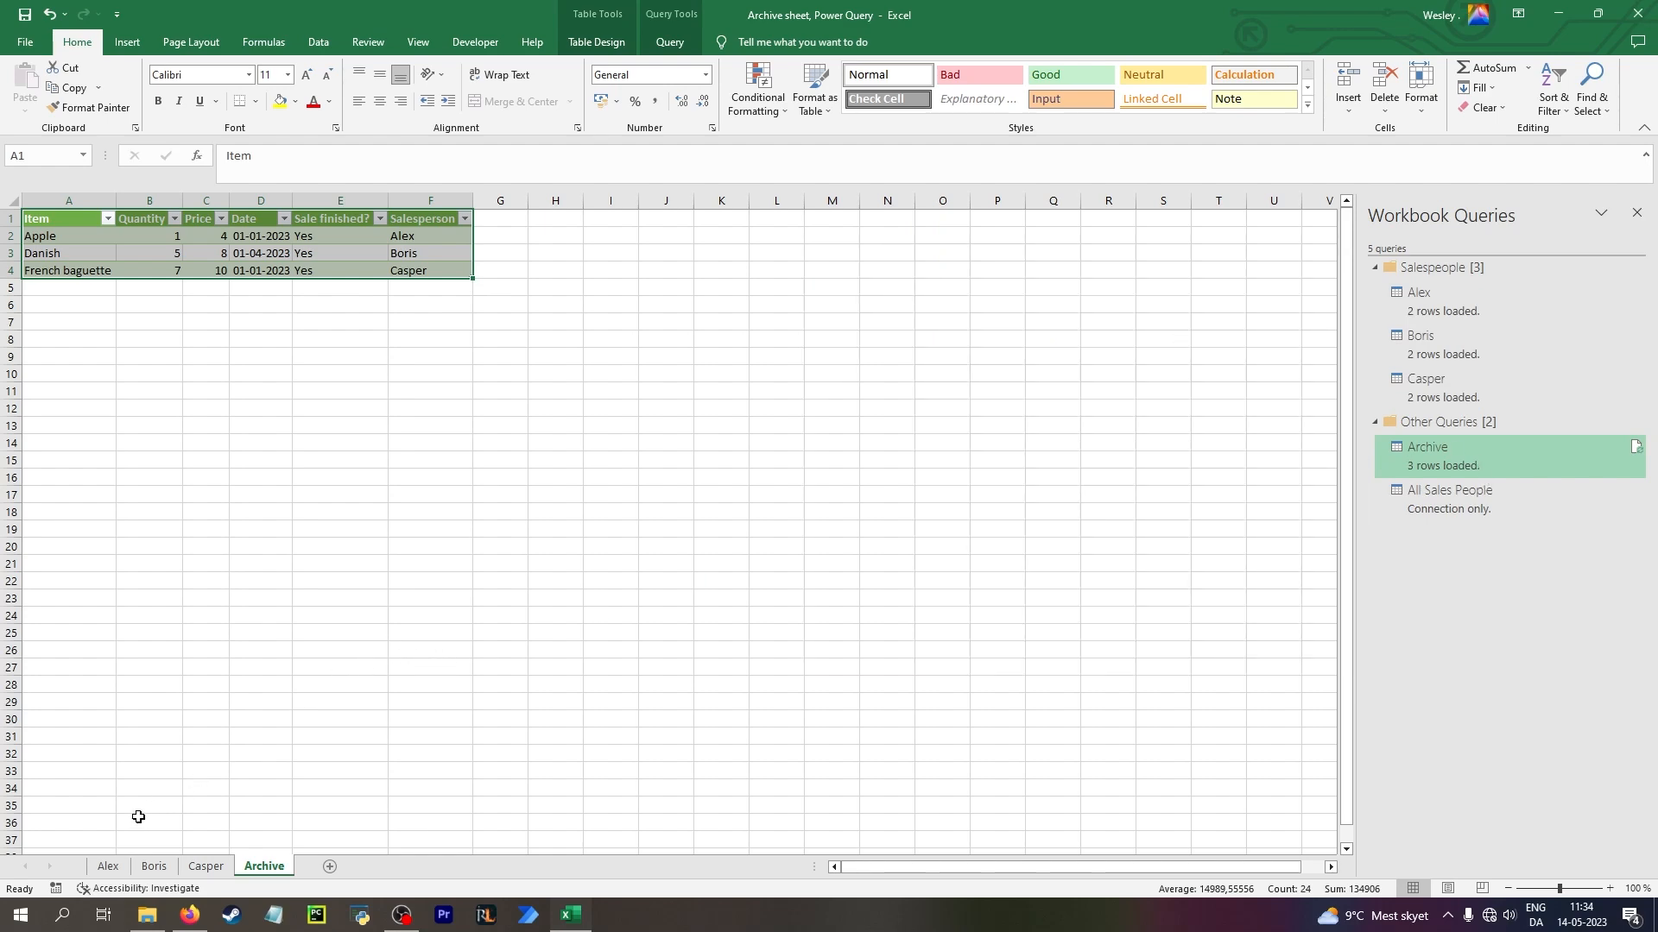
On the Boris sheet, delete the original table and move the query's output table up to cell A1
left_click(151, 867)
left_click_drag(41, 217, 340, 269)
key("Delete")
left_click_drag(50, 373, 340, 407)
left_click_drag(335, 417, 326, 243)
On the Casper sheet, delete the original table in A1:E4 and move the query's output table up to cell A1
left_click(206, 867)
left_click_drag(43, 218, 340, 262)
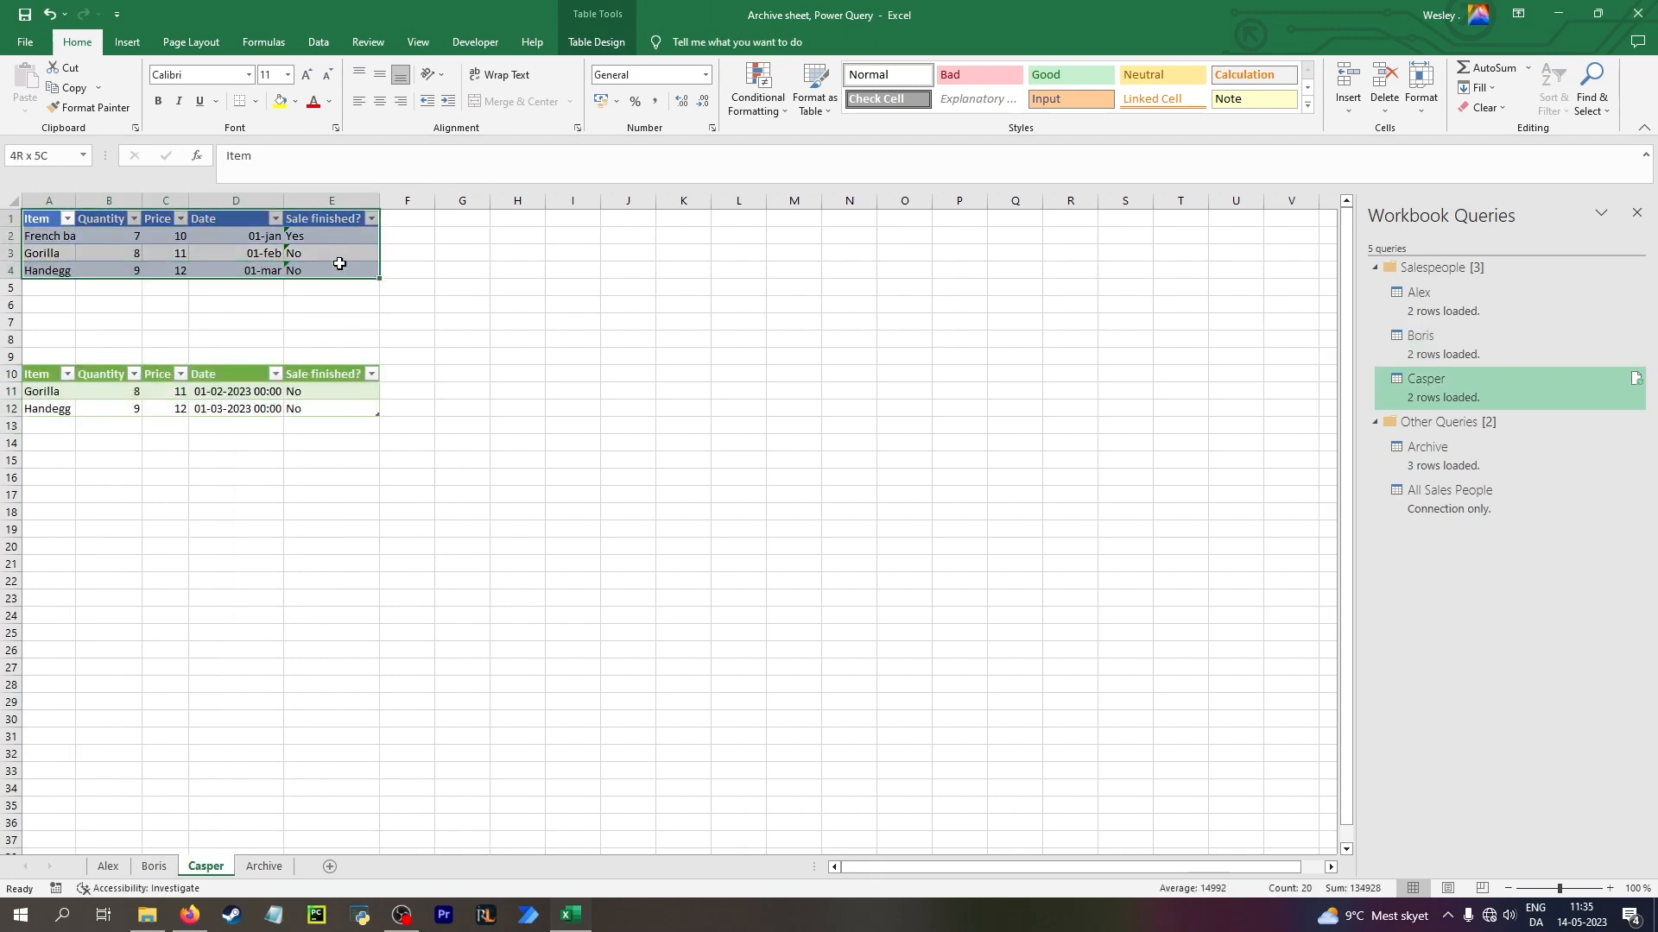
key("Delete")
left_click_drag(53, 374, 259, 233)
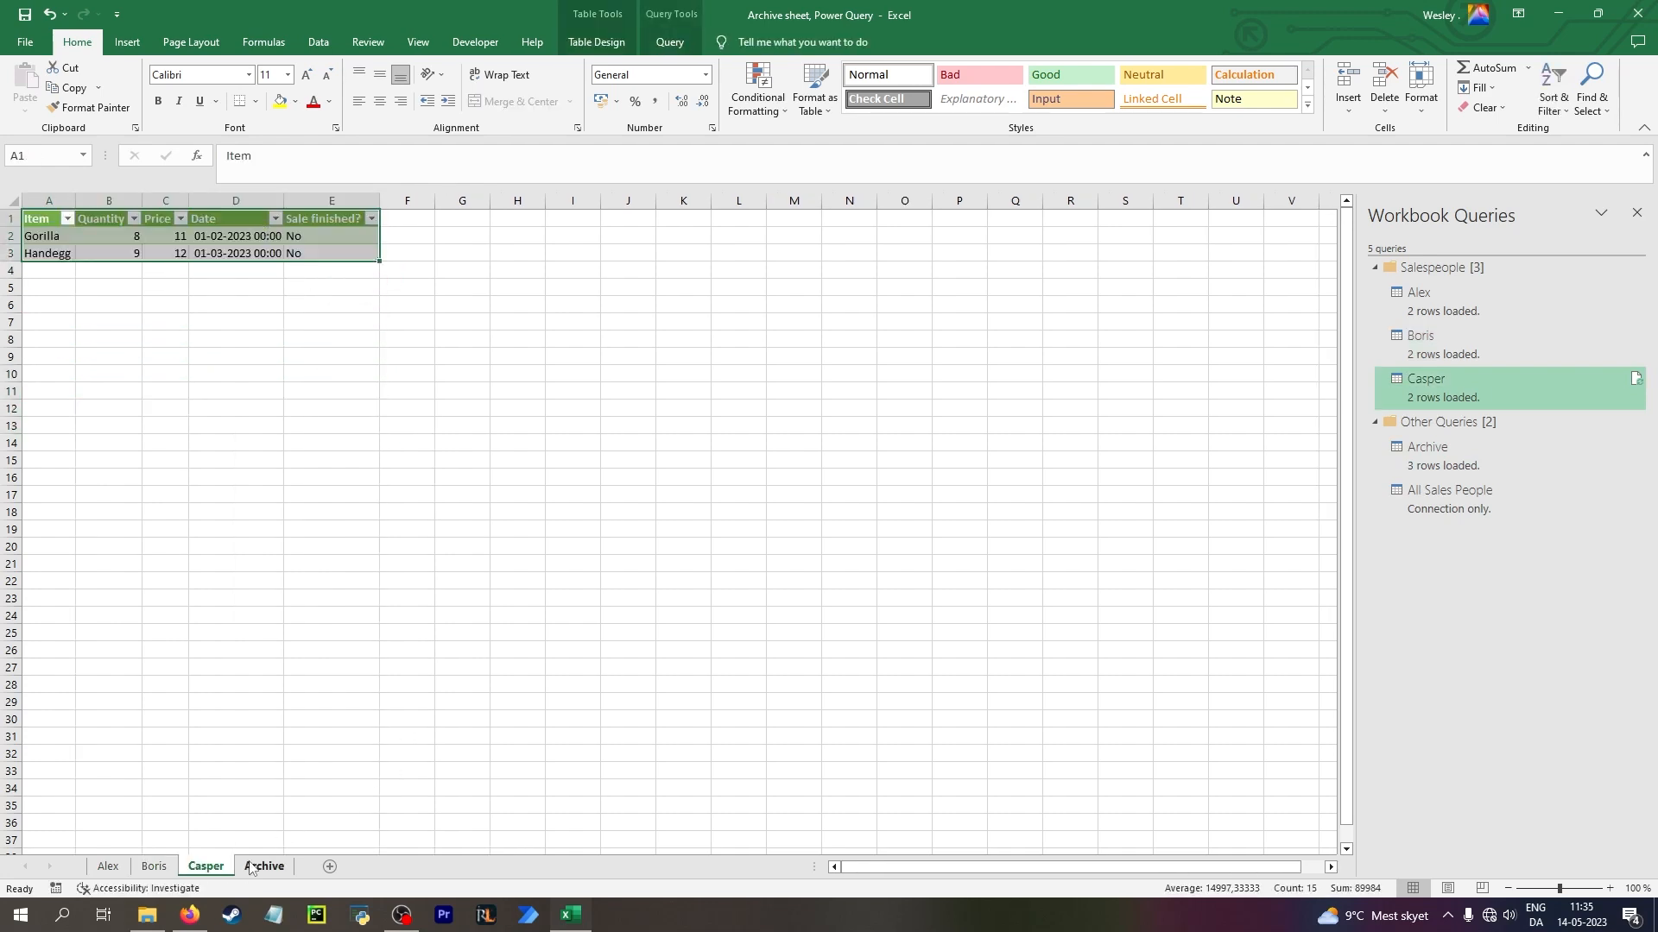
Open the Archive query in the Power Query Editor and refresh its preview
double_click(1480, 455)
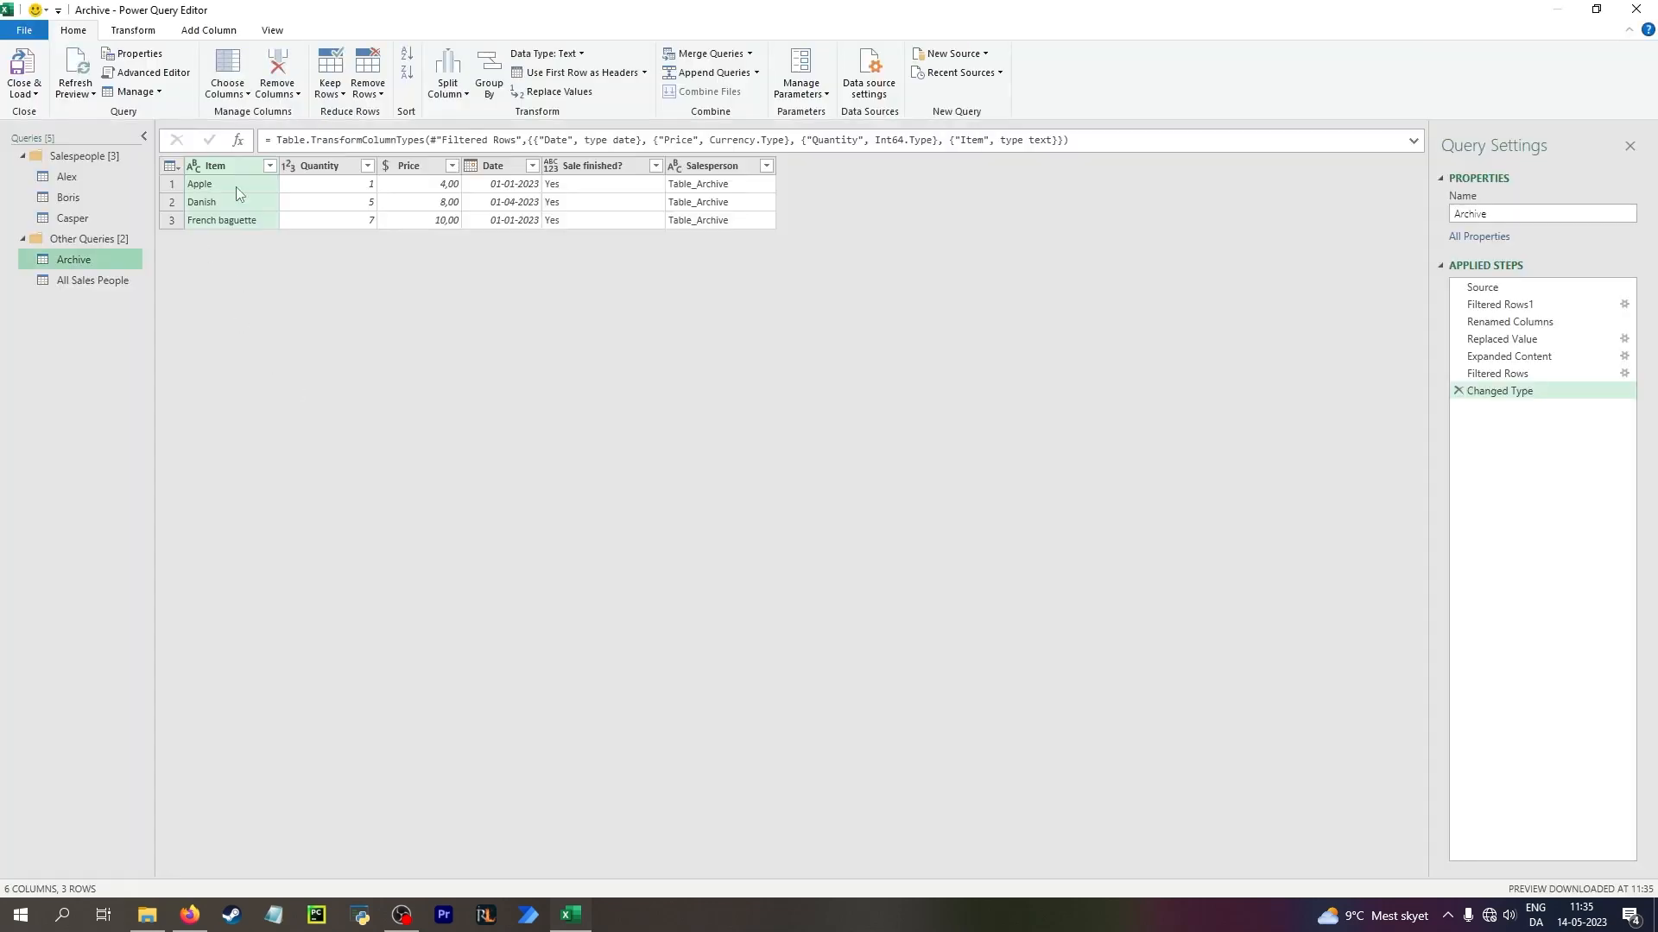
left_click(75, 92)
left_click(105, 112)
In the Archive query's Filtered Rows1 step, also exclude Table_Archive from the Name column
left_click(1530, 288)
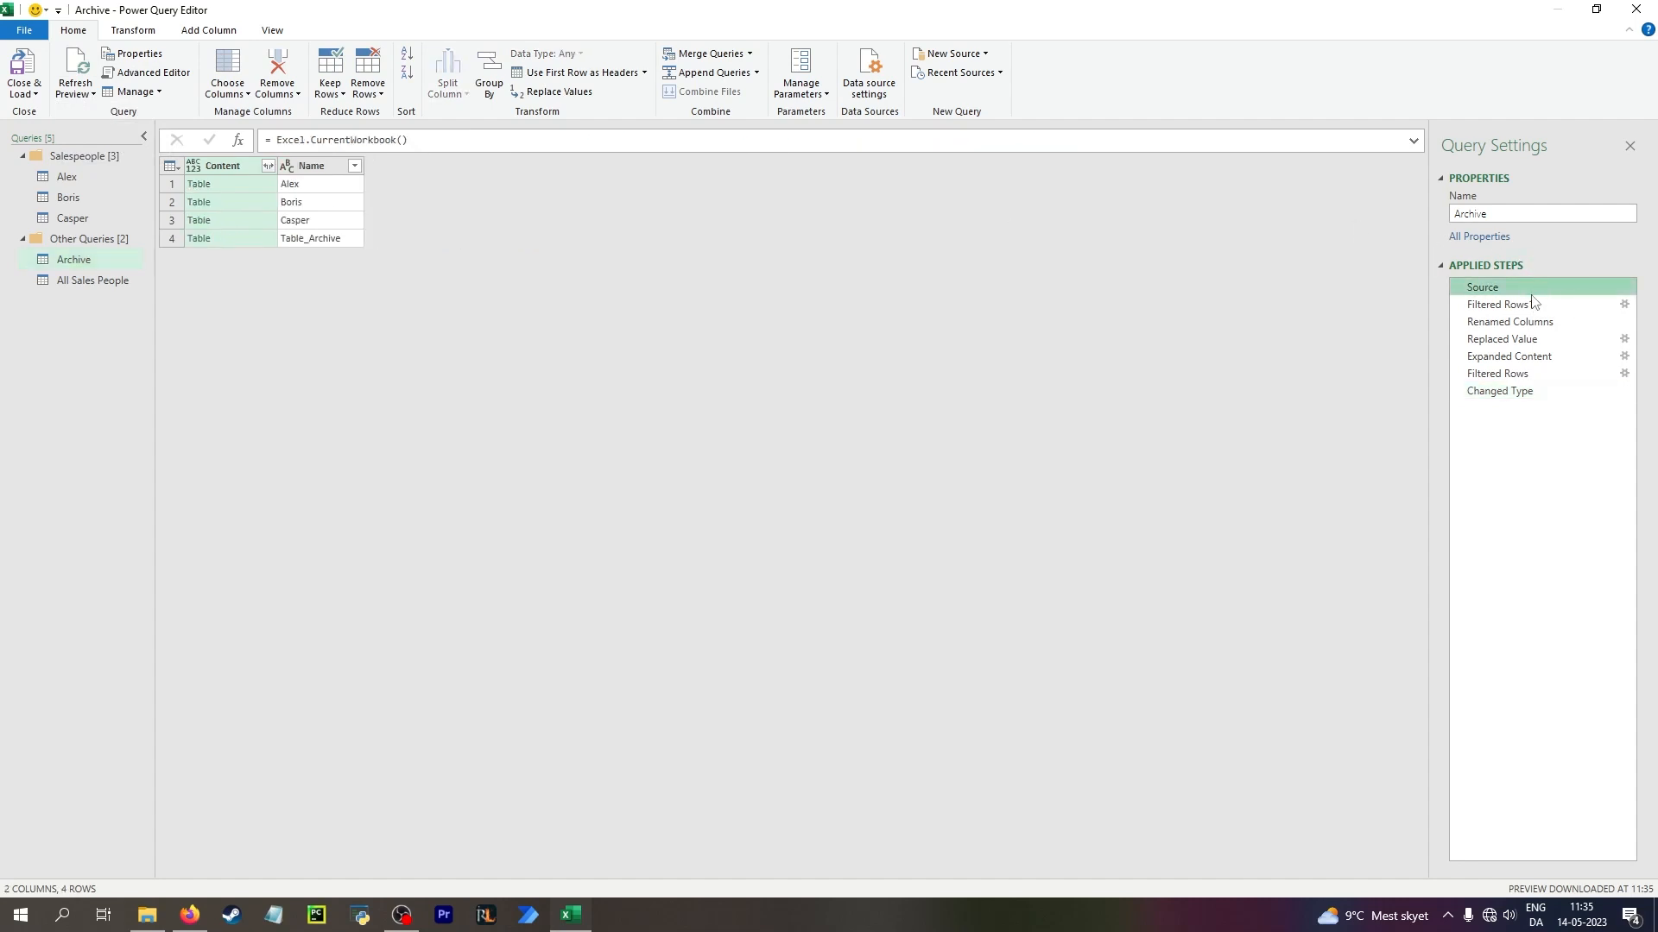
left_click(1534, 302)
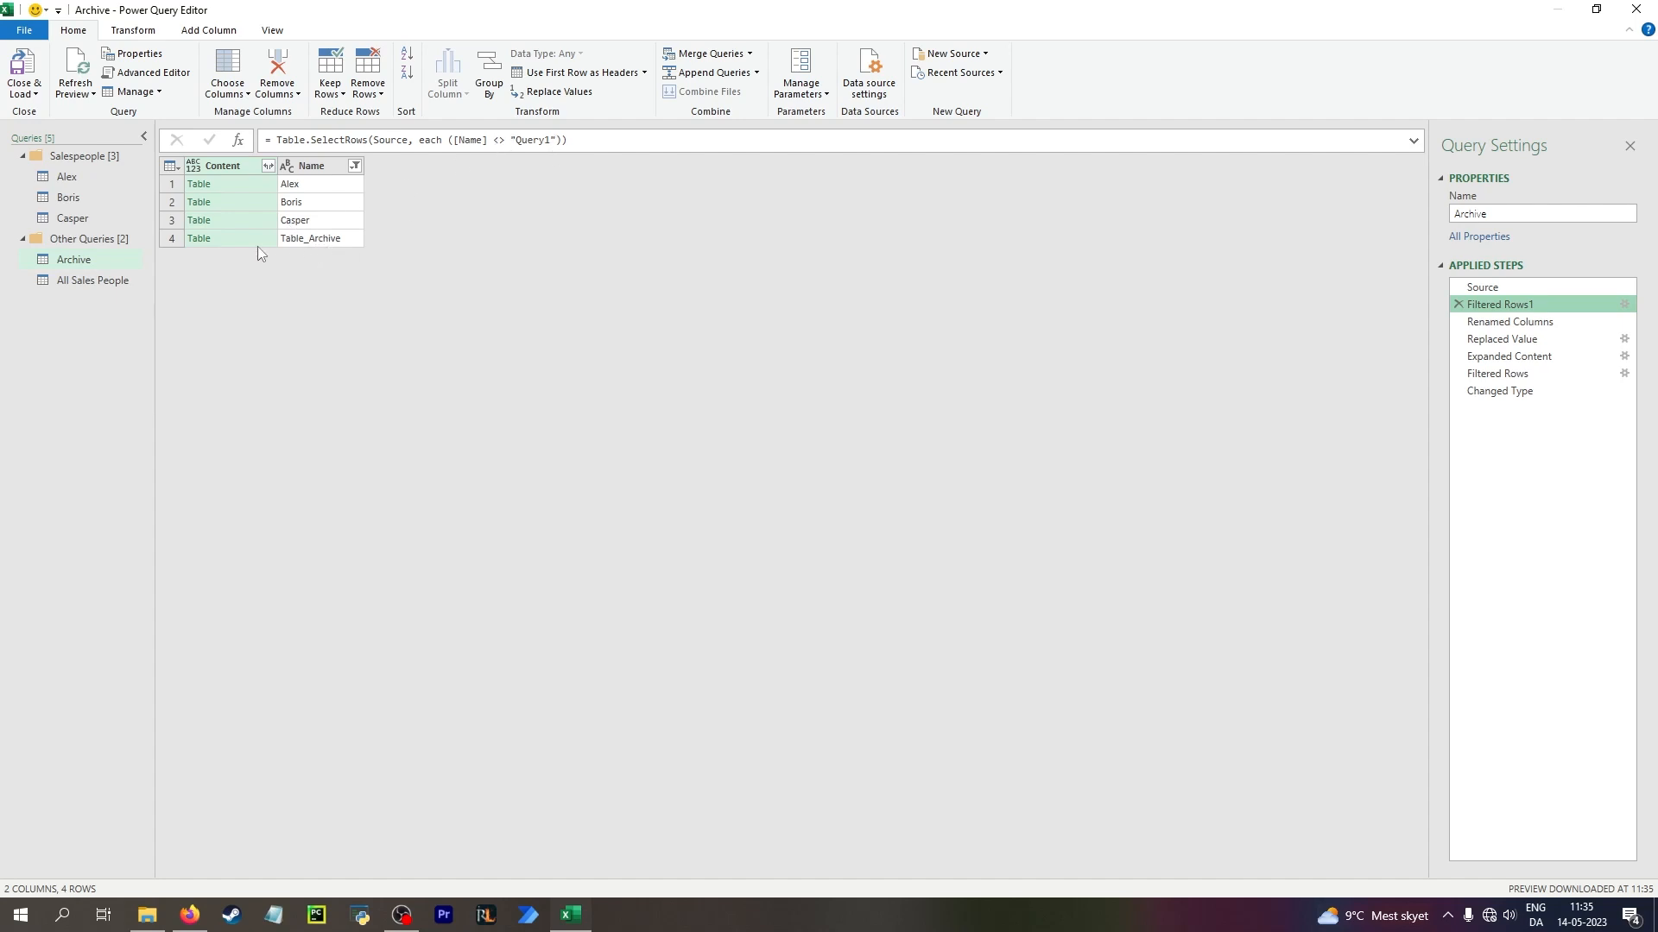
left_click(1527, 323)
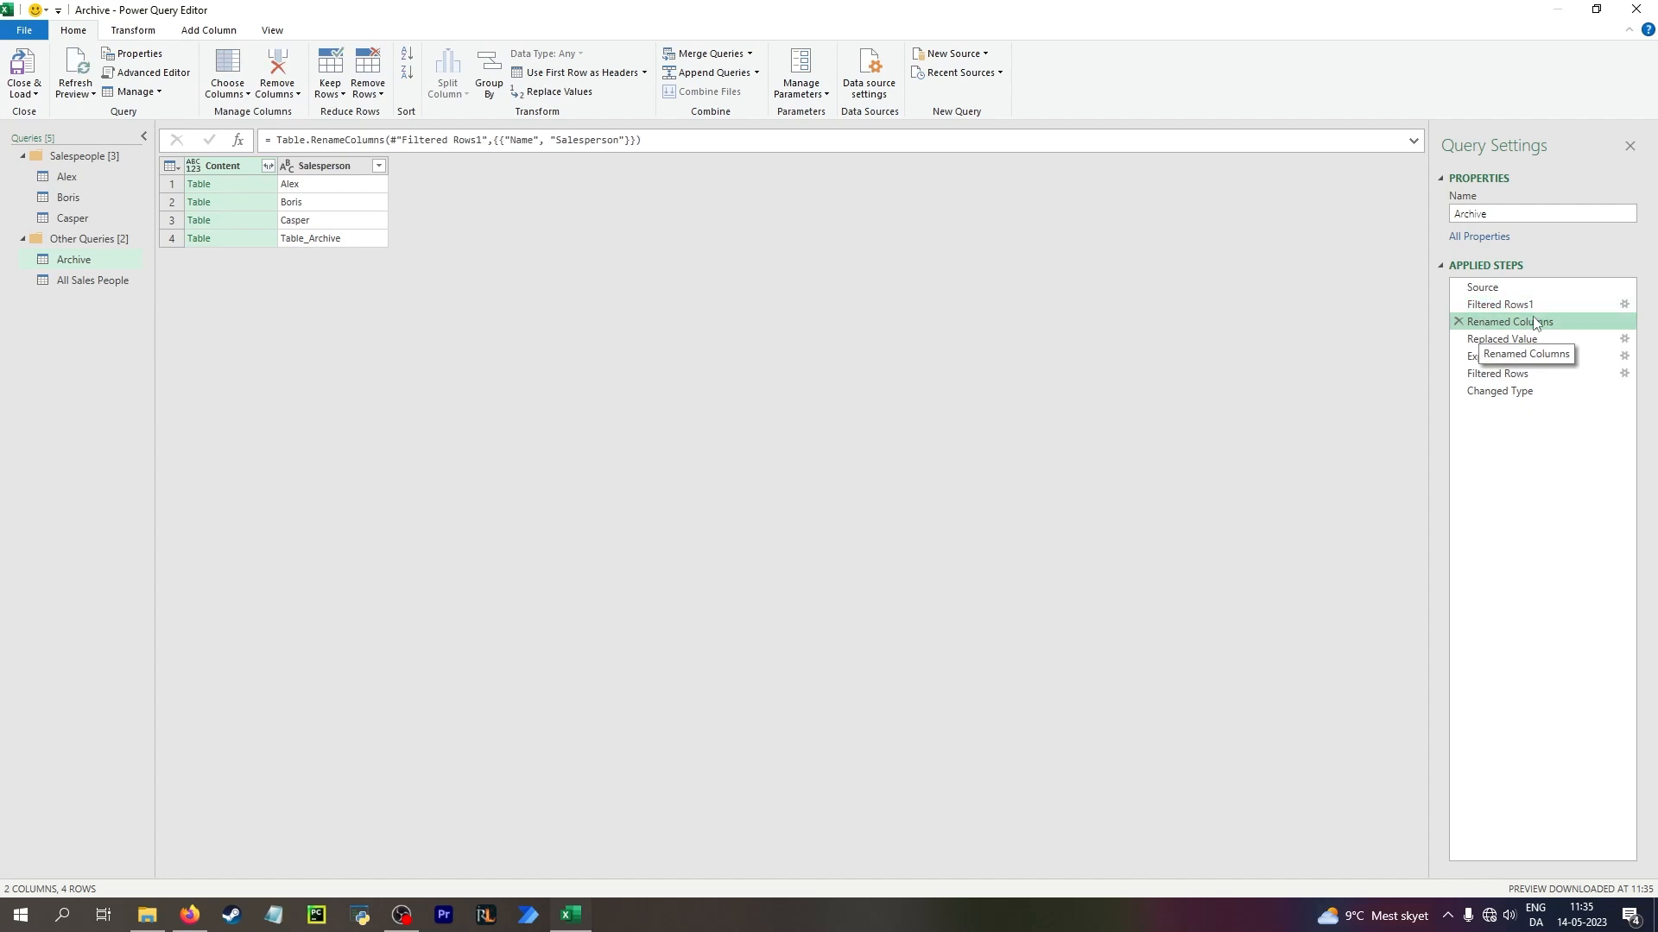
left_click(1505, 308)
left_click(355, 167)
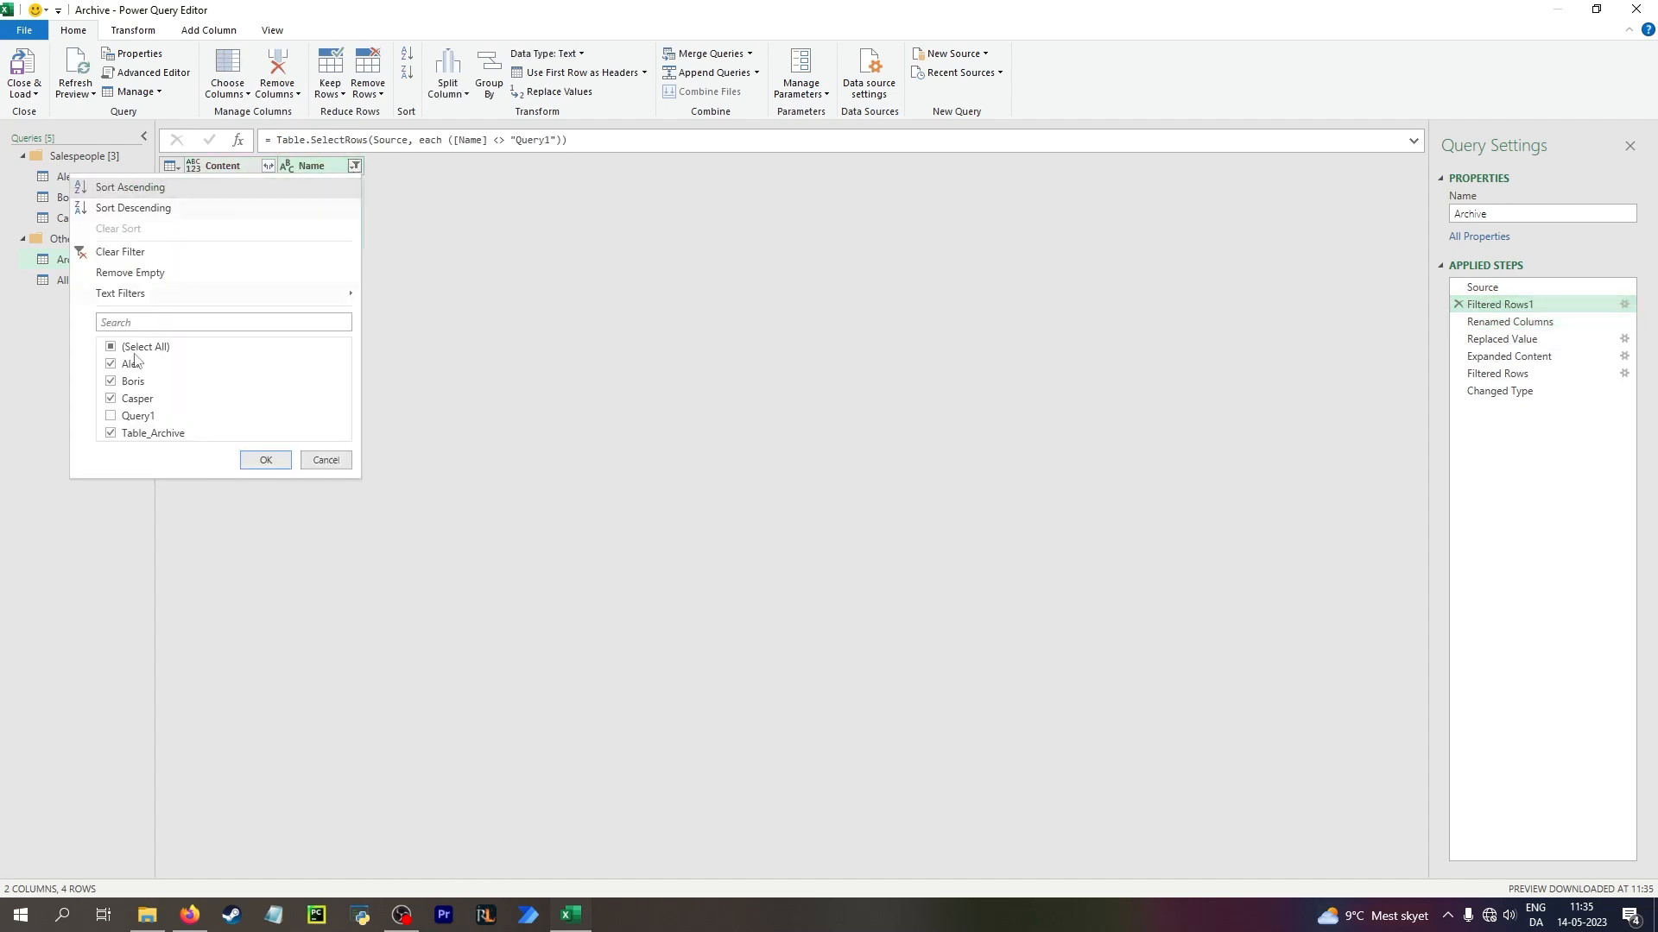
left_click(123, 433)
left_click(261, 460)
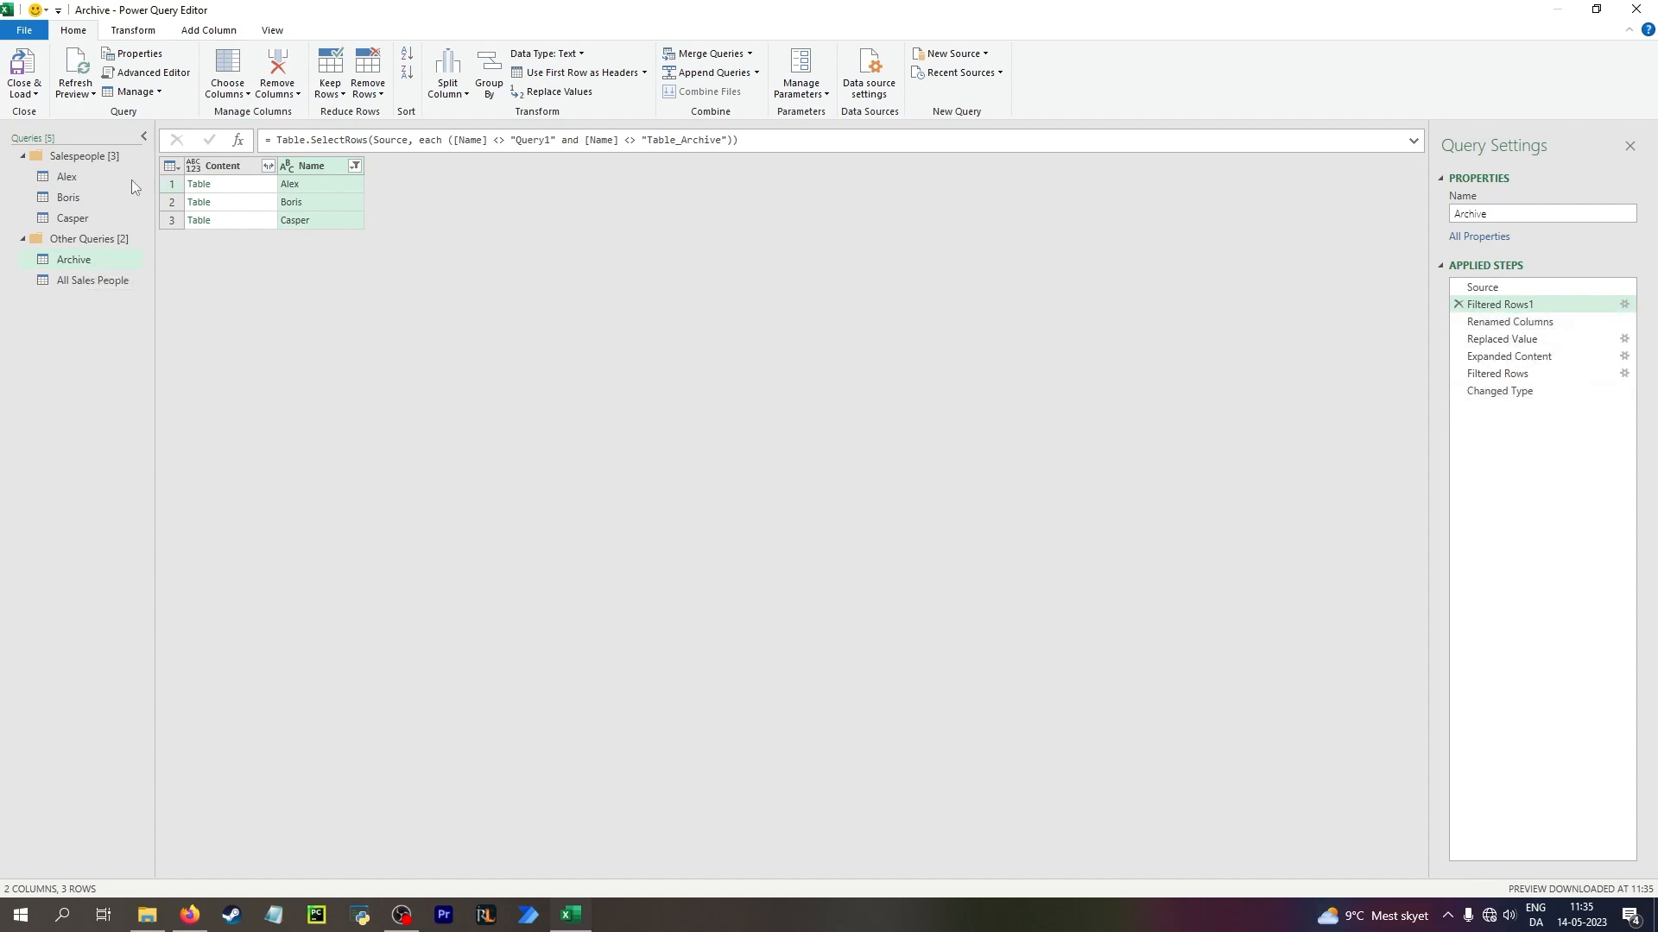
Review the Archive query's first steps and delete its Replaced Value step
left_click(101, 178)
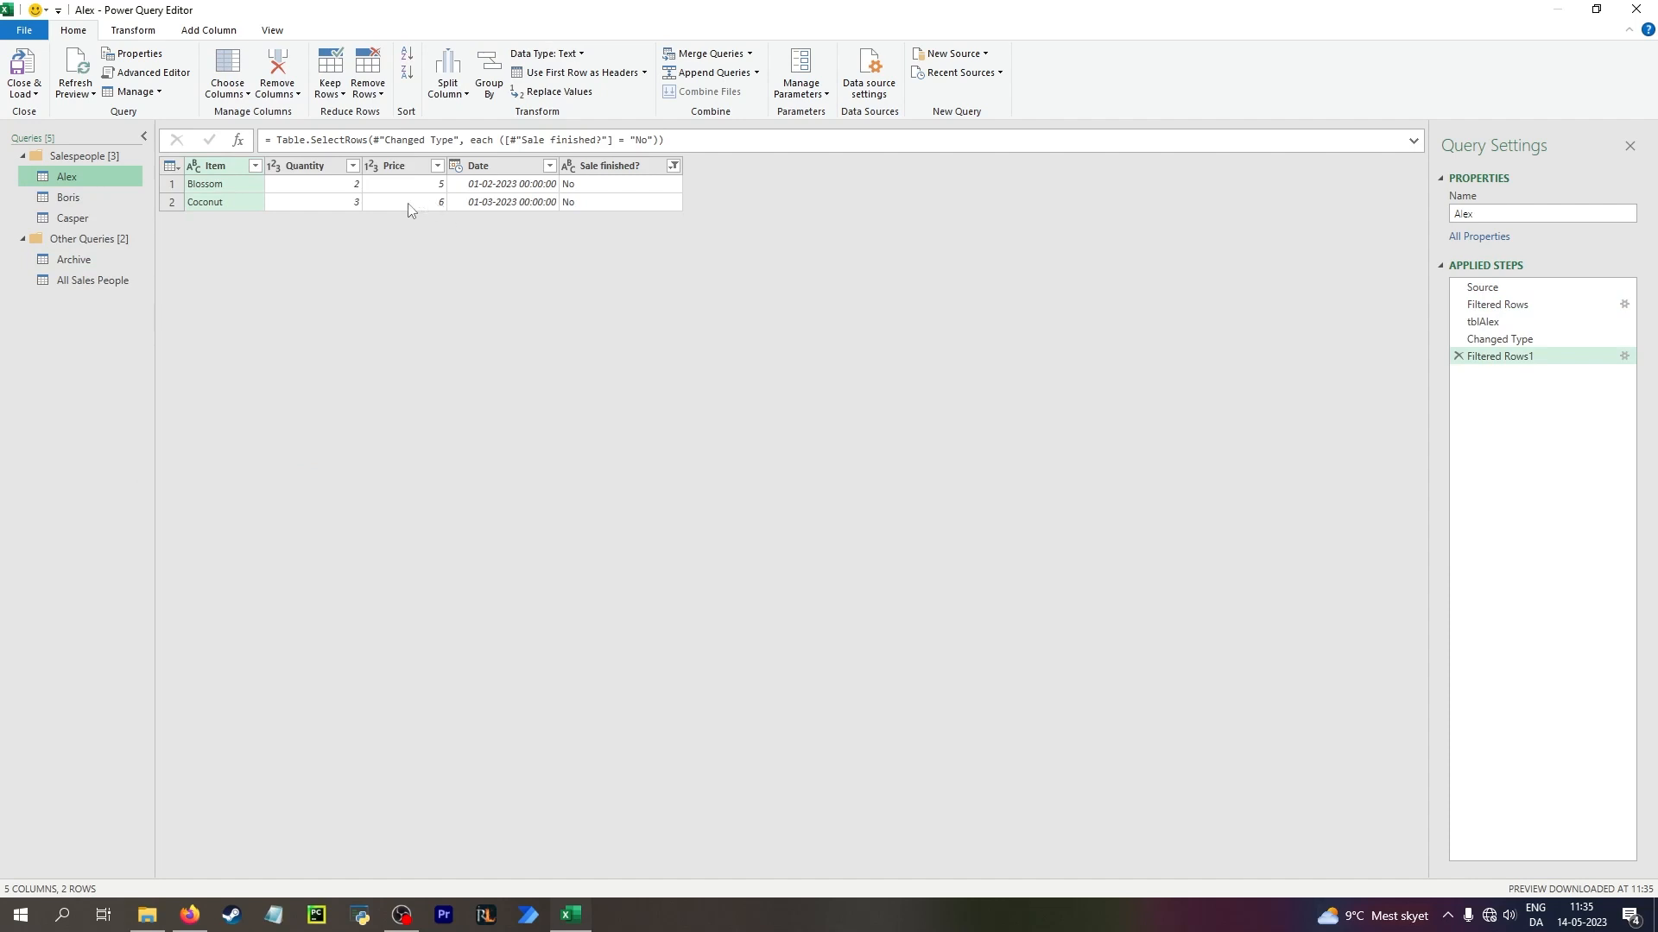
left_click(72, 260)
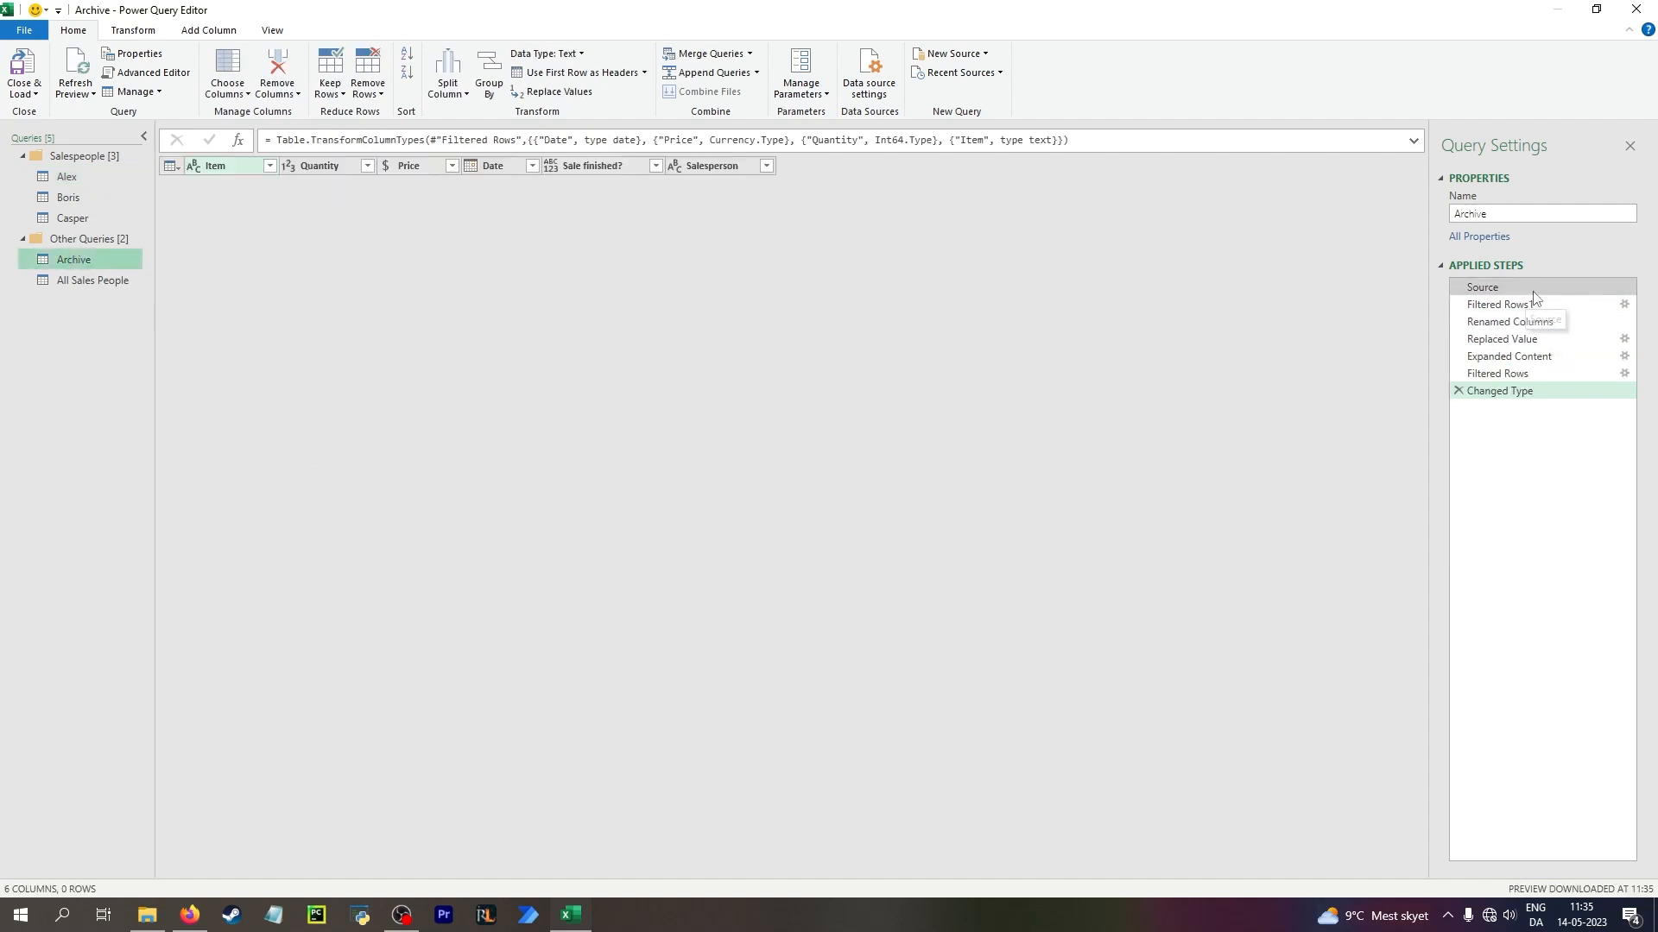
left_click(1482, 287)
left_click(1501, 305)
left_click(1521, 322)
left_click(1524, 340)
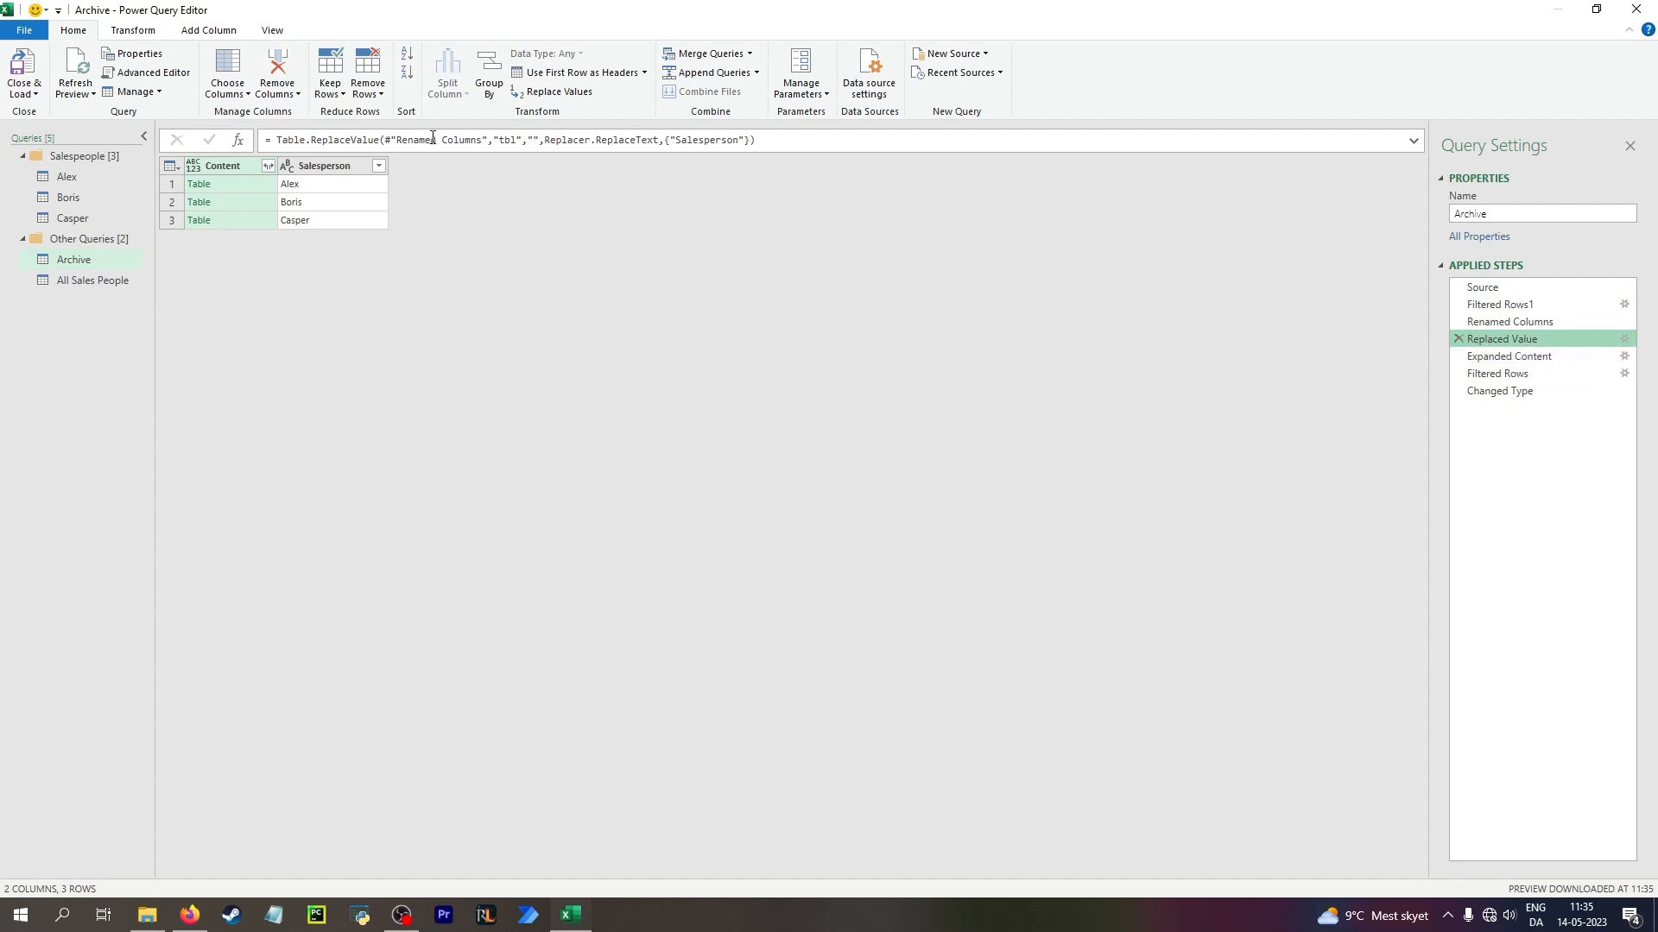
left_click(1459, 338)
left_click(913, 493)
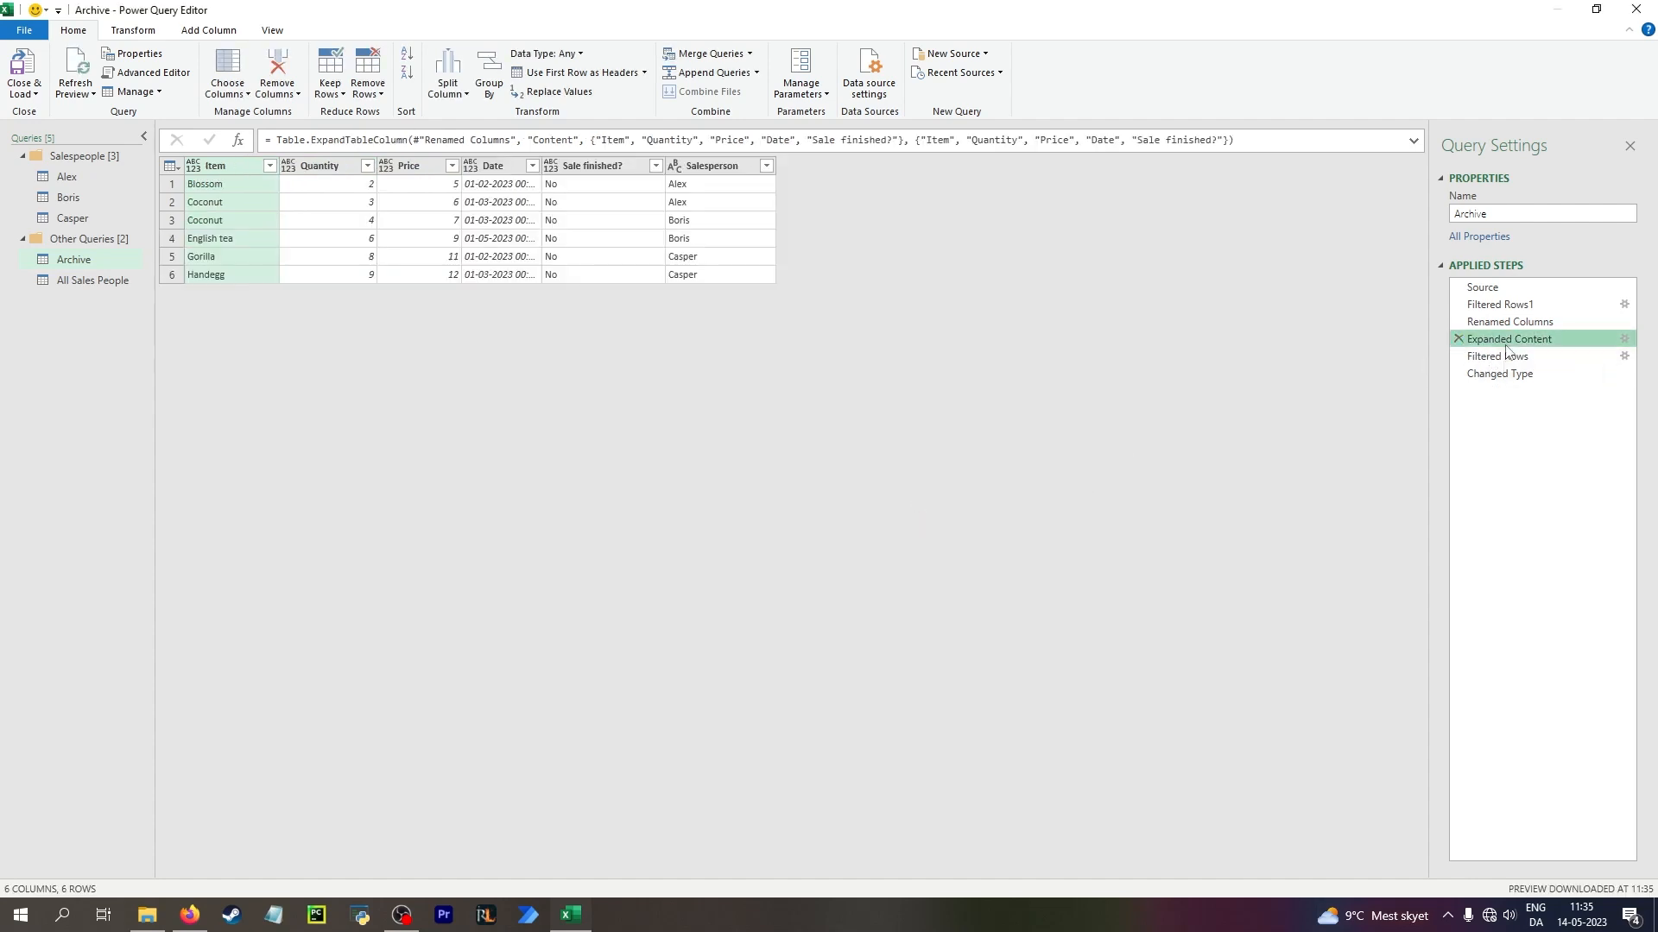
Check the Archive query's Filtered Rows step, and close and load the query to the Archive sheet
left_click(1528, 354)
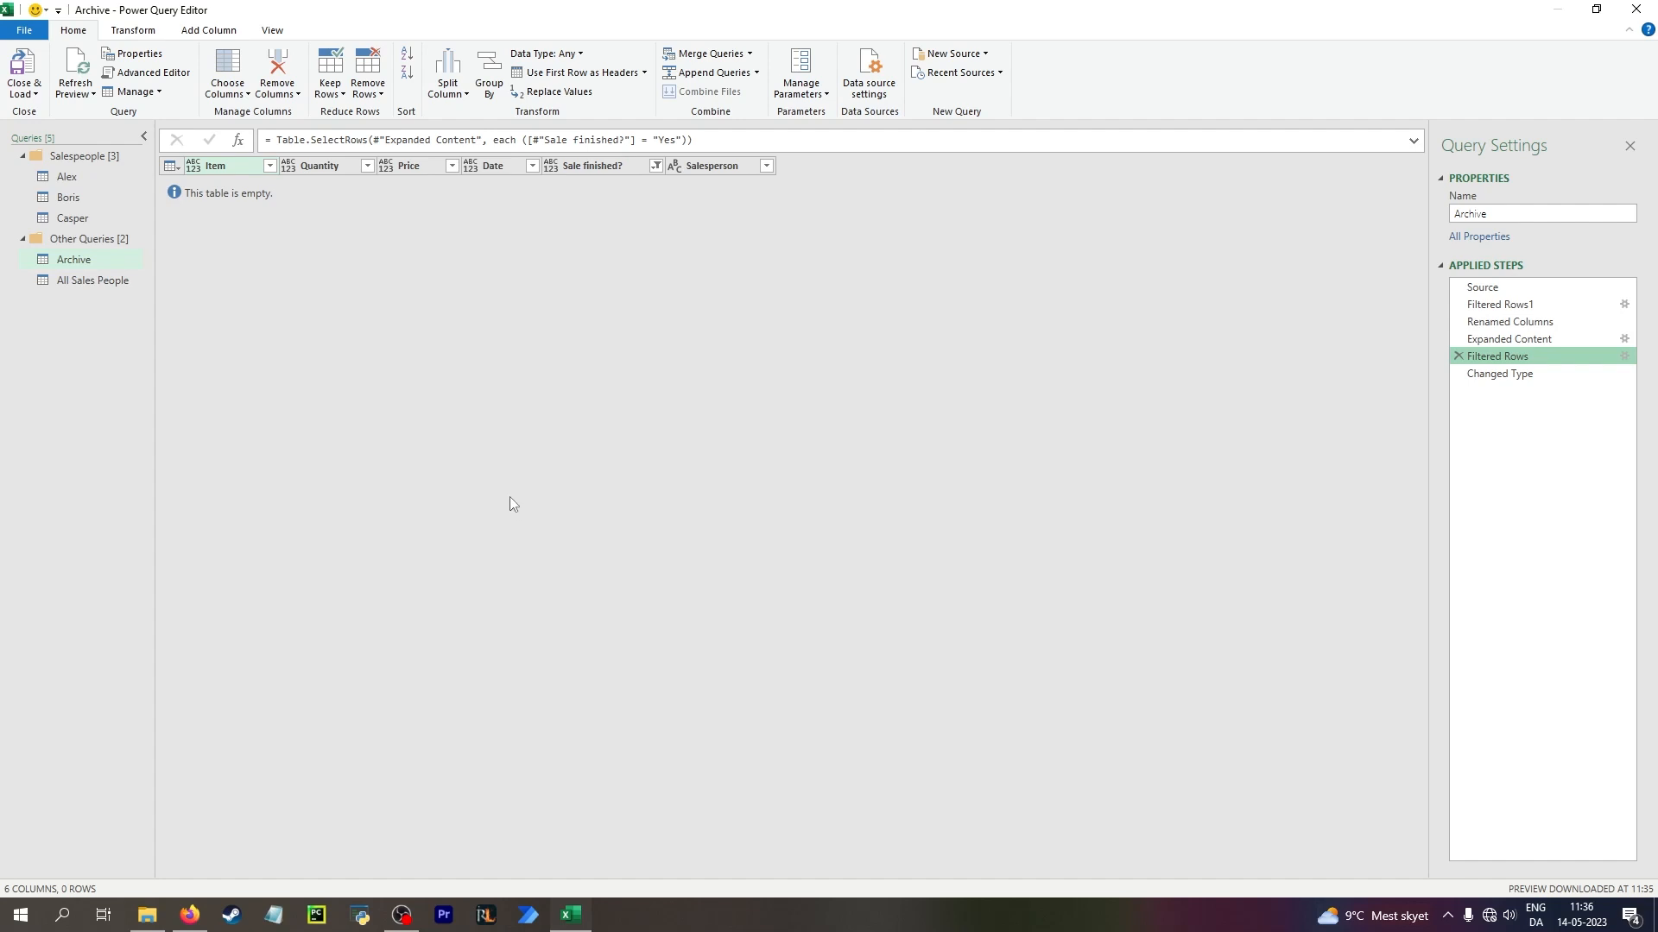
left_click(23, 67)
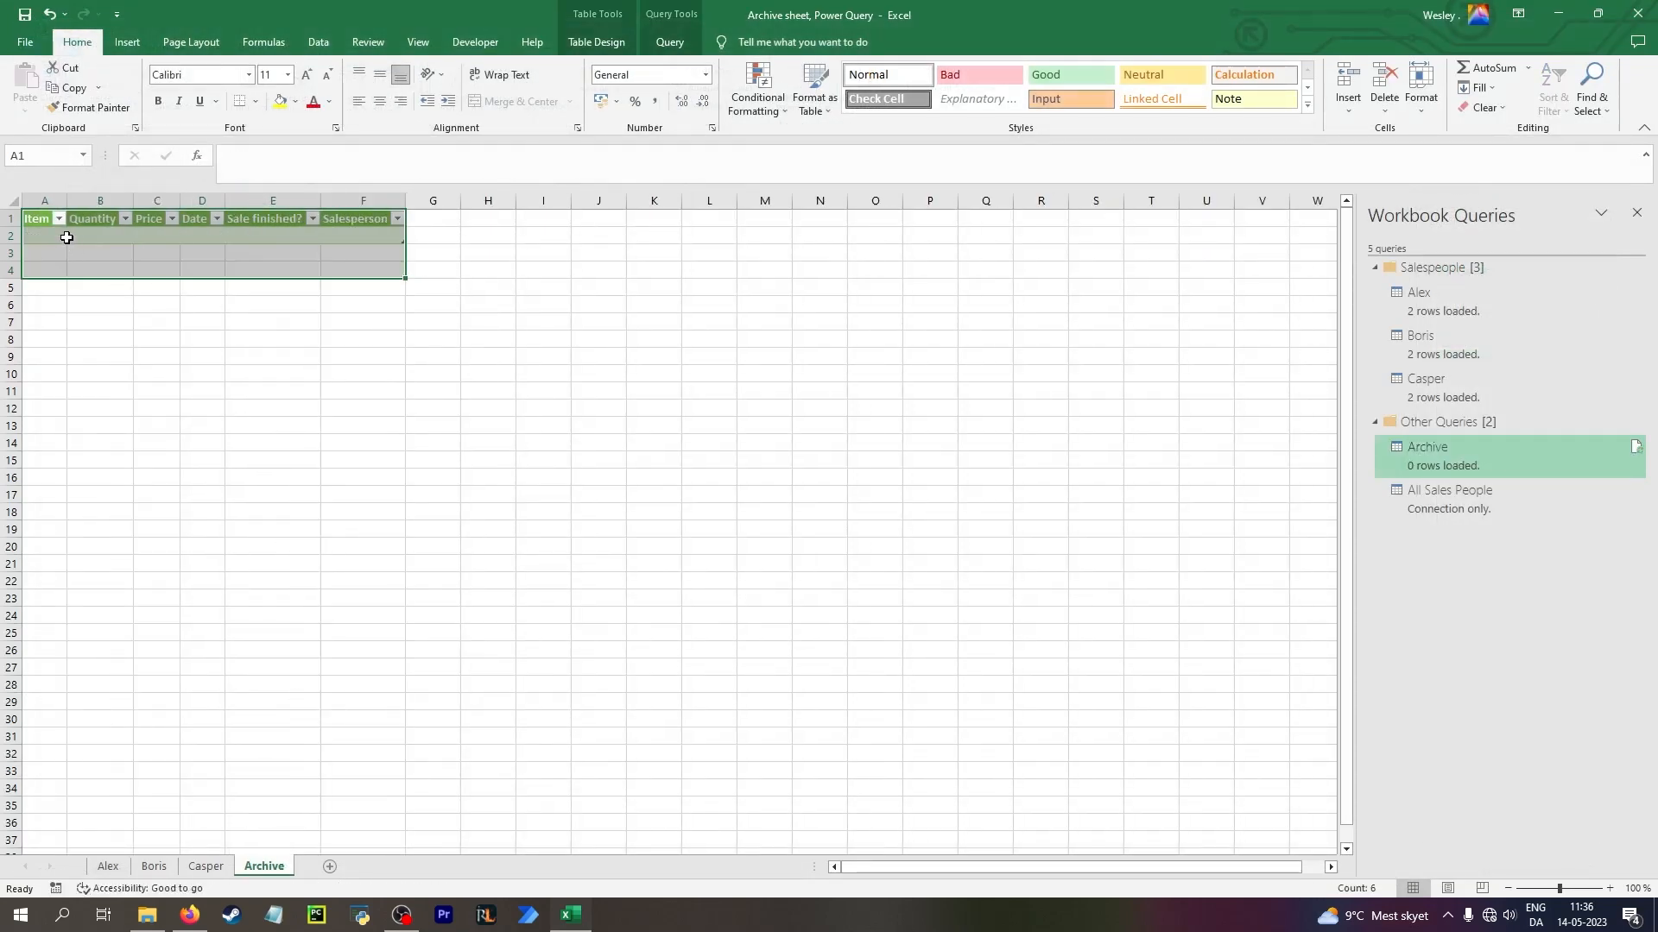
left_click(60, 238)
Add a row to the Alex table with item Danish, quantity 1, price 1, date 1-4 and Sale finished? Yes
left_click(119, 869)
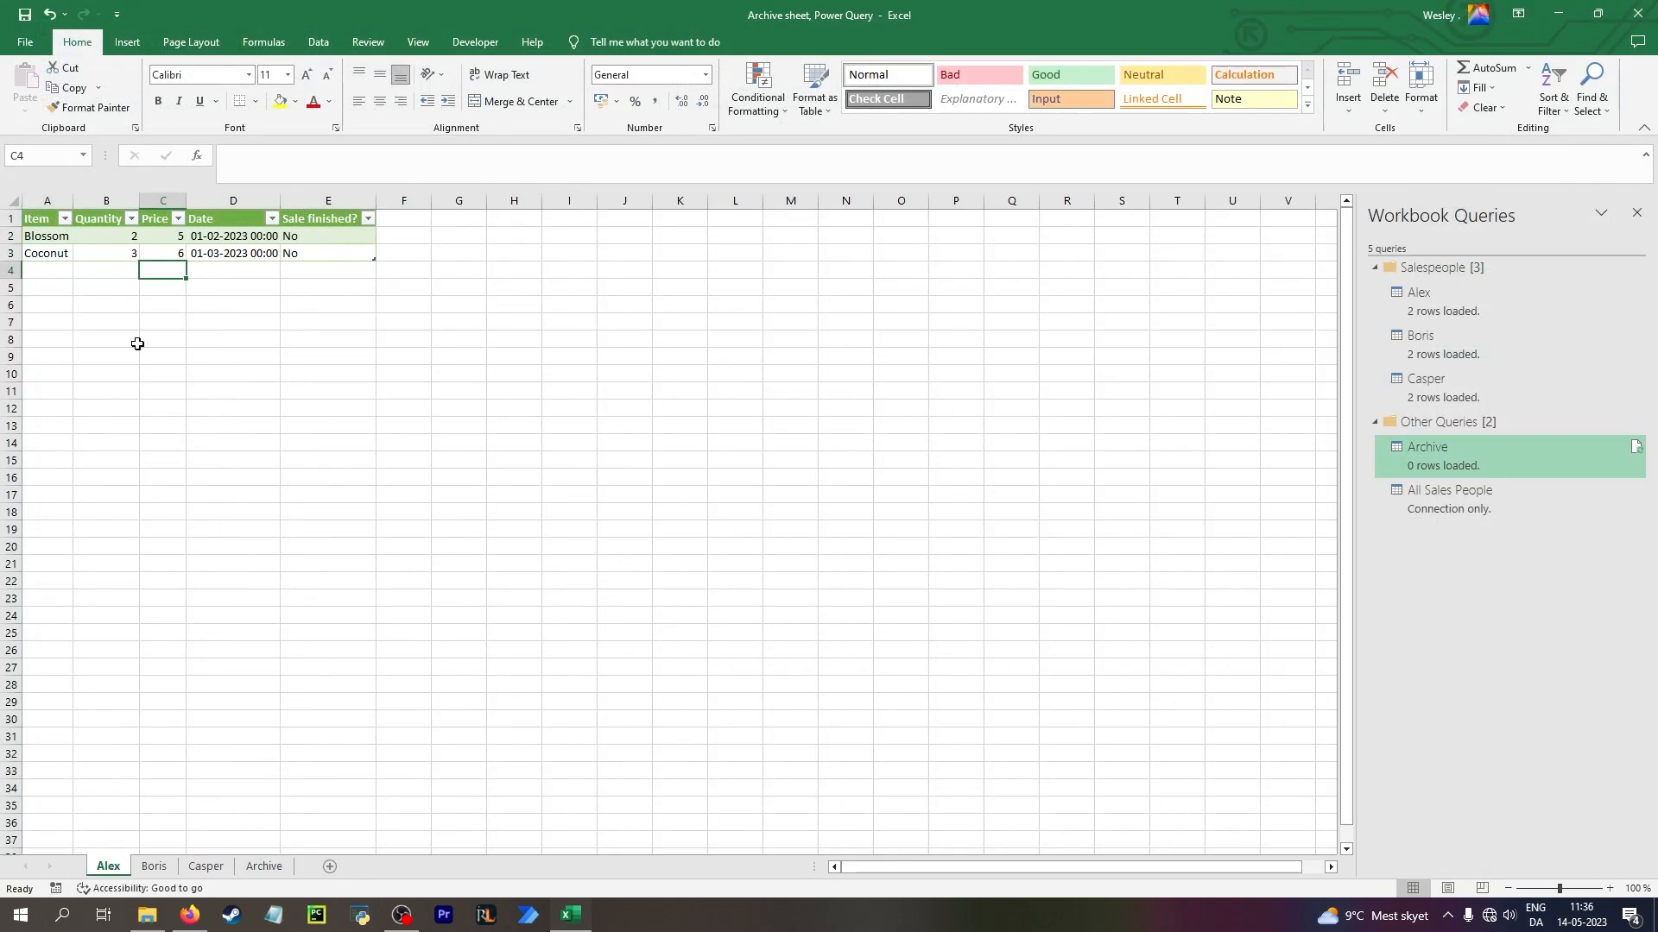
left_click(45, 271)
type("Dani")
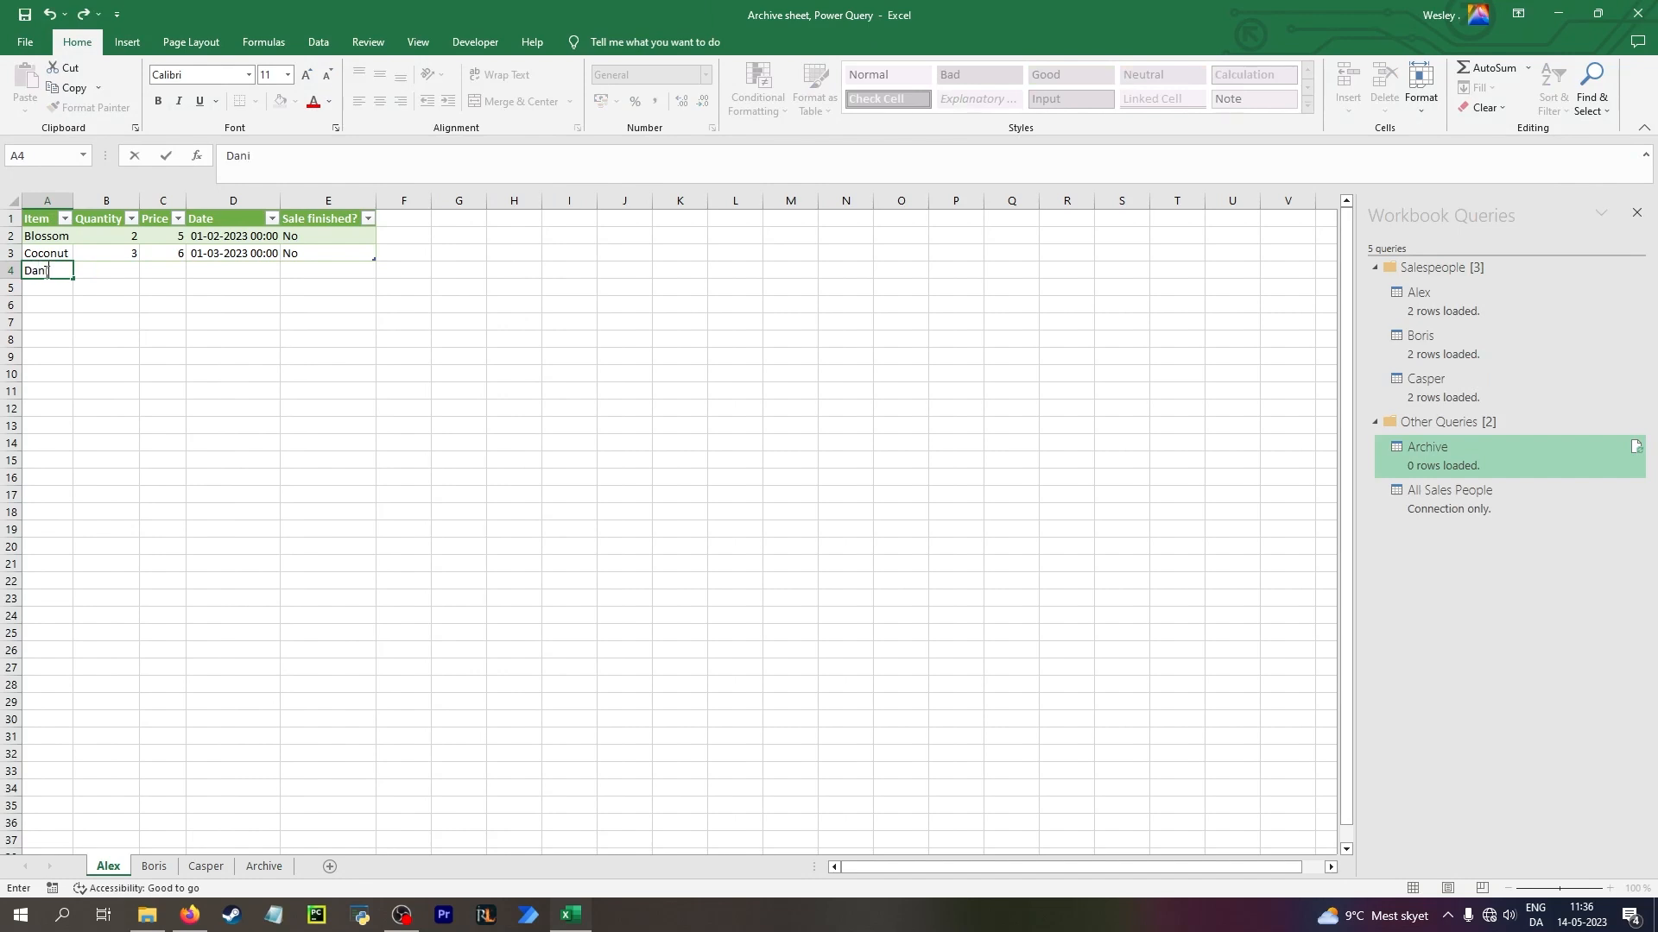
type("sh")
key("Tab")
type("1")
key("Tab")
key("Tab")
type("1-4")
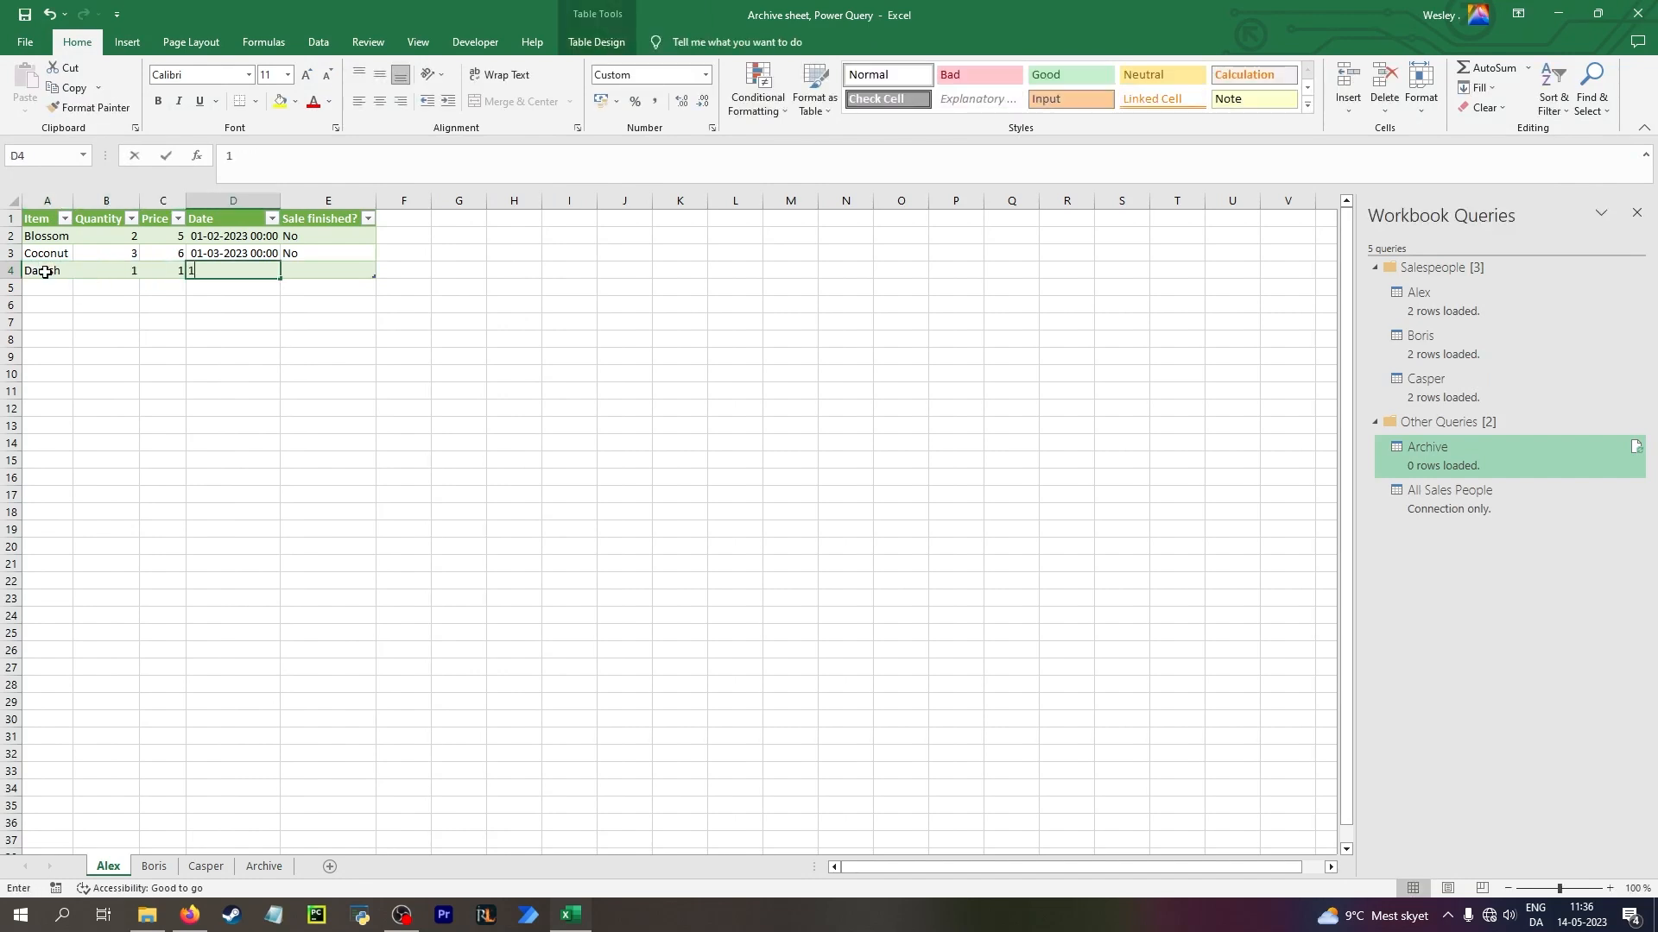
key("Tab")
type("Y")
key("Return")
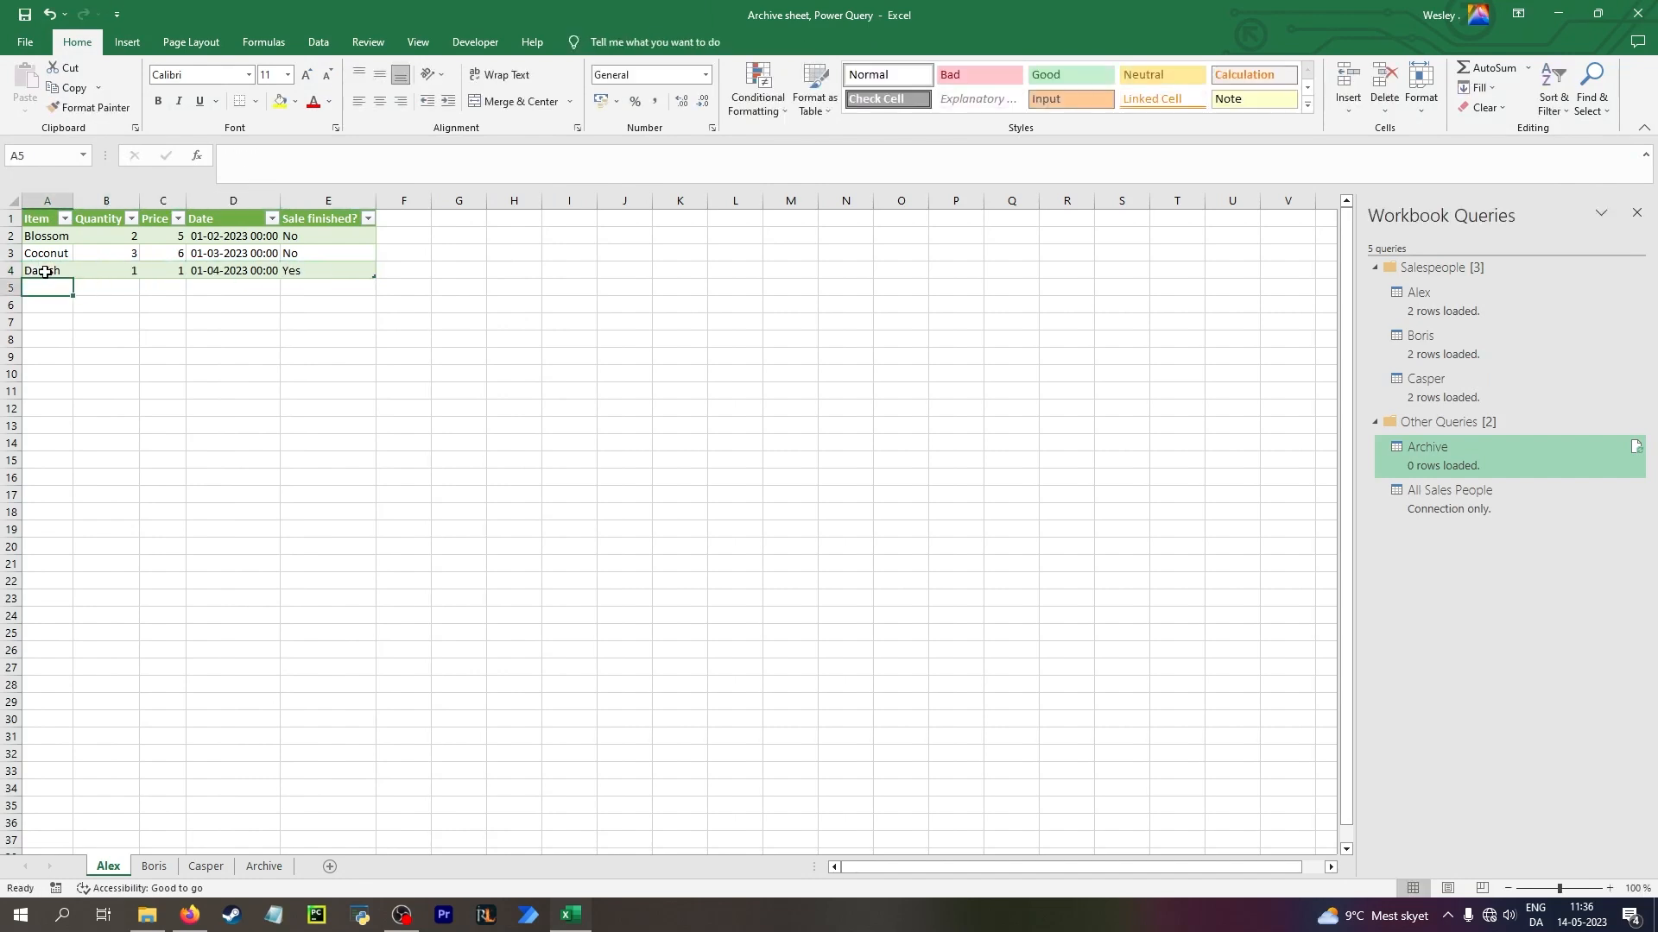
left_click(325, 266)
left_click(356, 256)
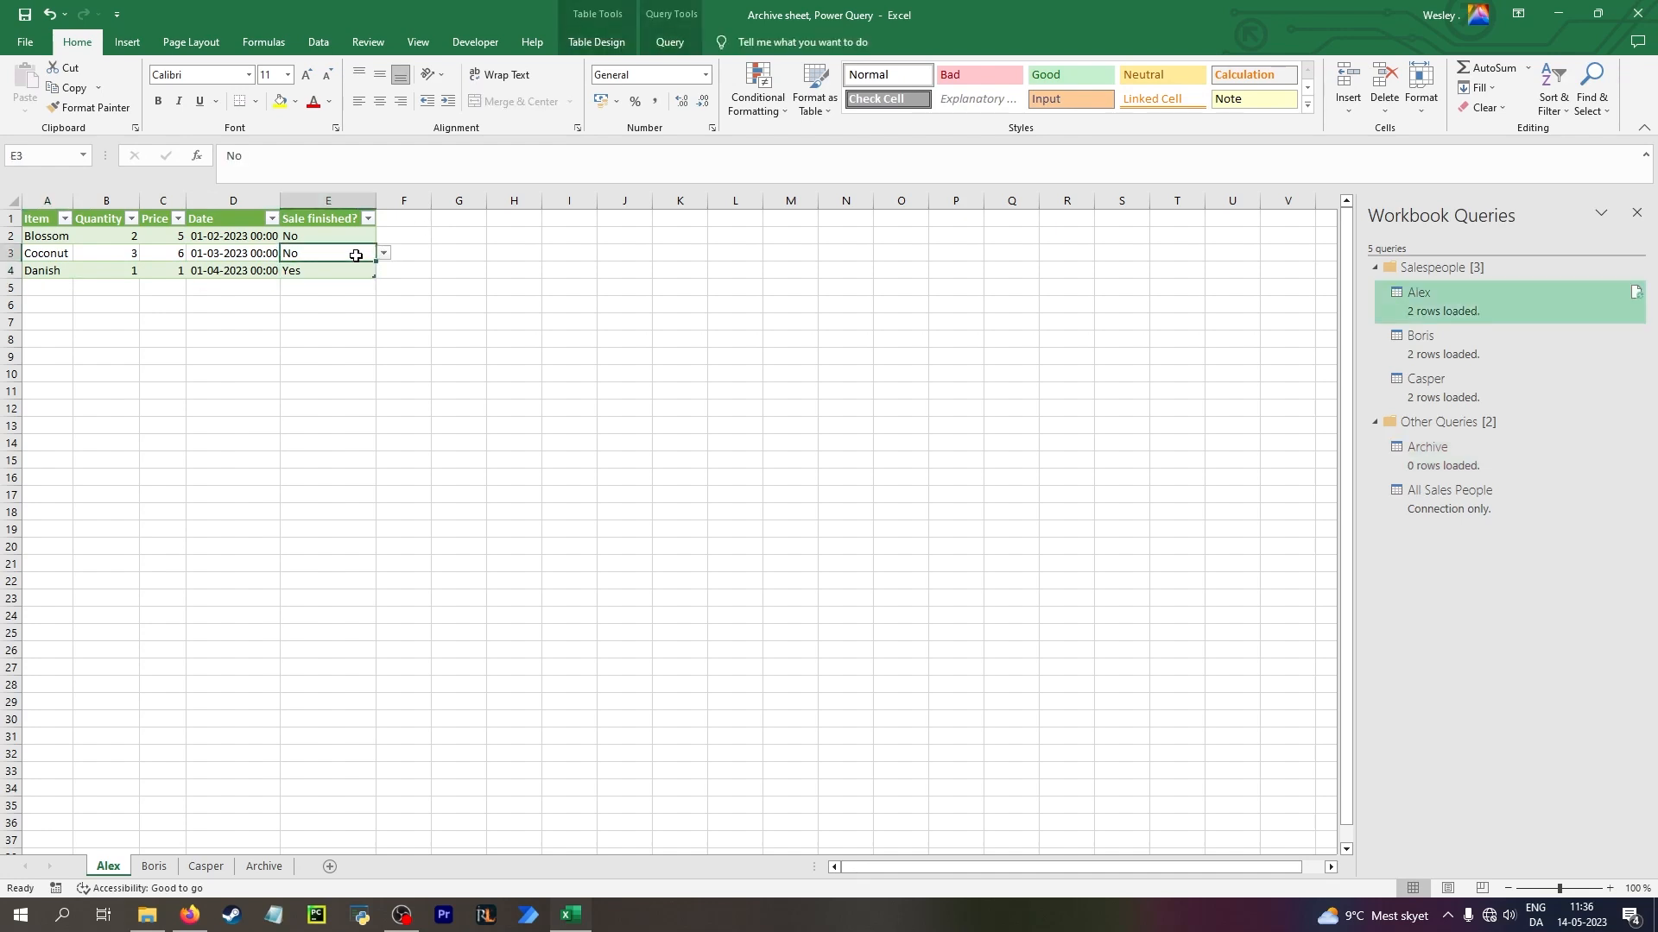
left_click(355, 268)
left_click(358, 257)
left_click(333, 273)
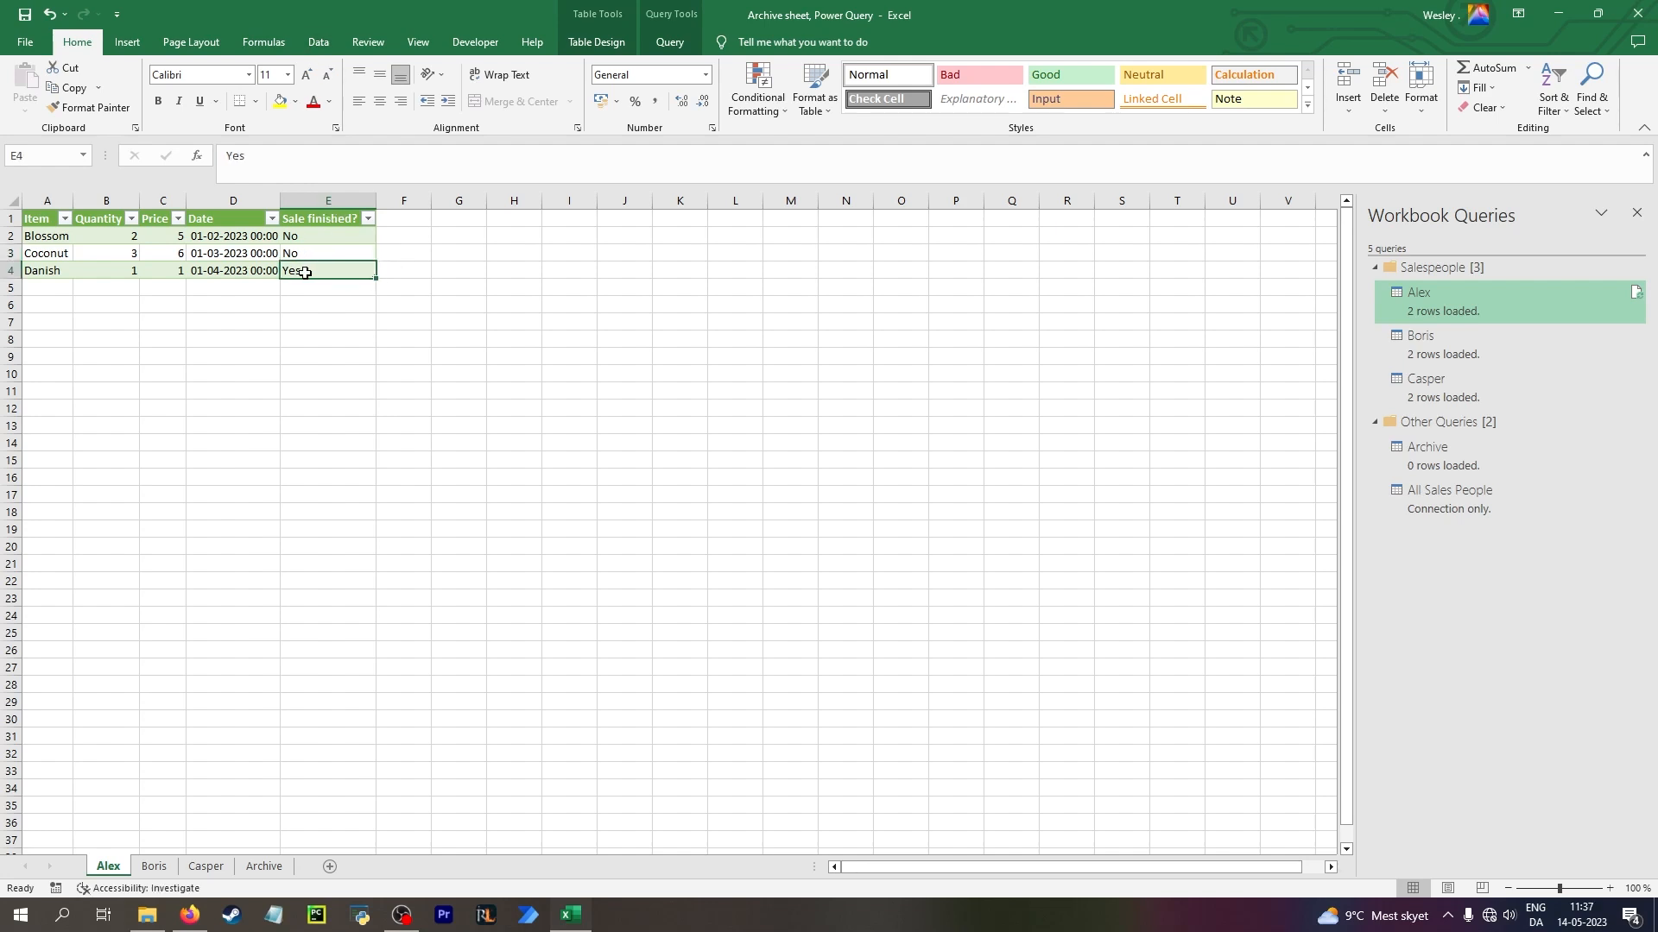
Refresh the query table on the Archive sheet
left_click(262, 867)
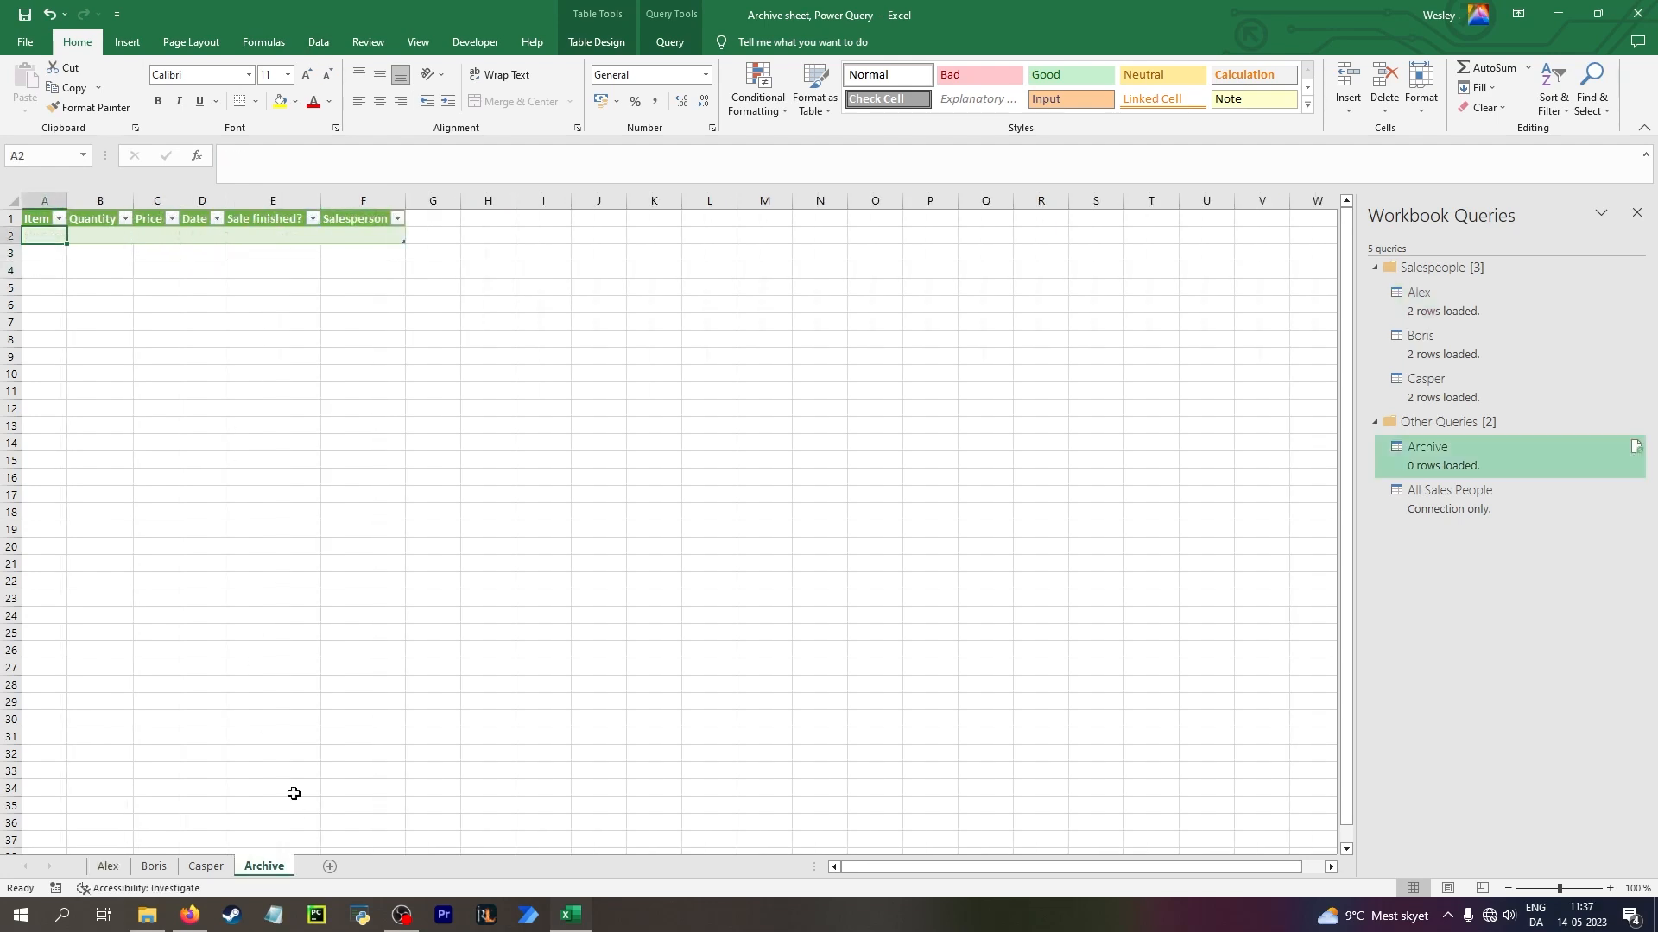
right_click(208, 232)
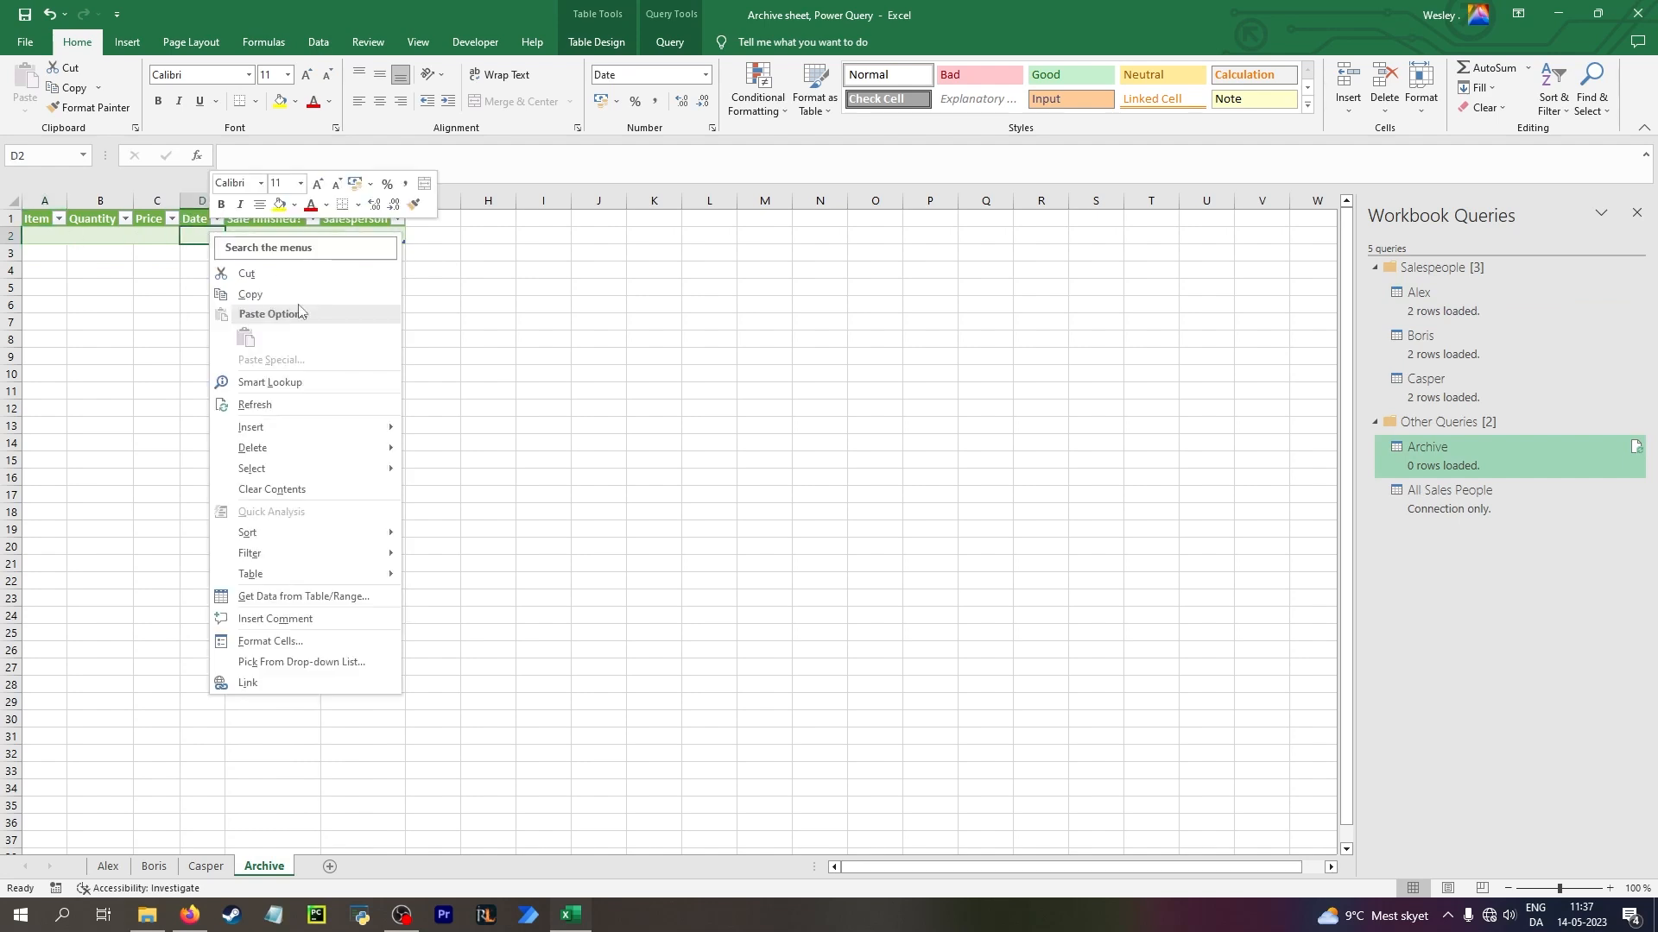
left_click(303, 396)
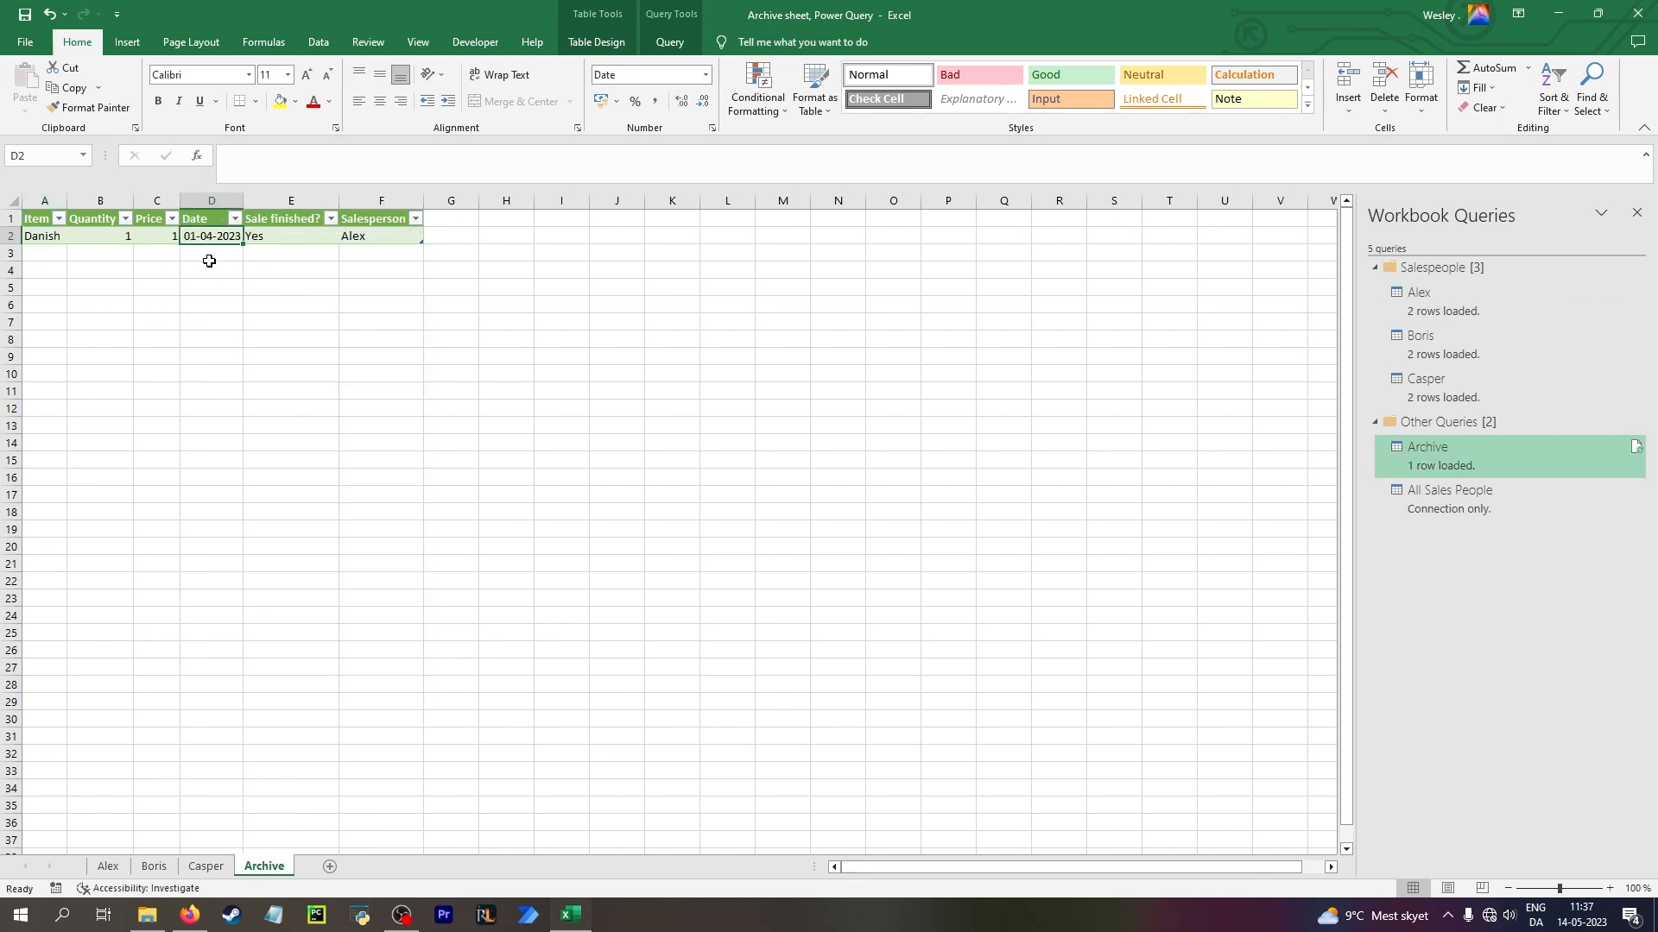
Refresh the query table on the Alex sheet and return to the Archive sheet
left_click(108, 867)
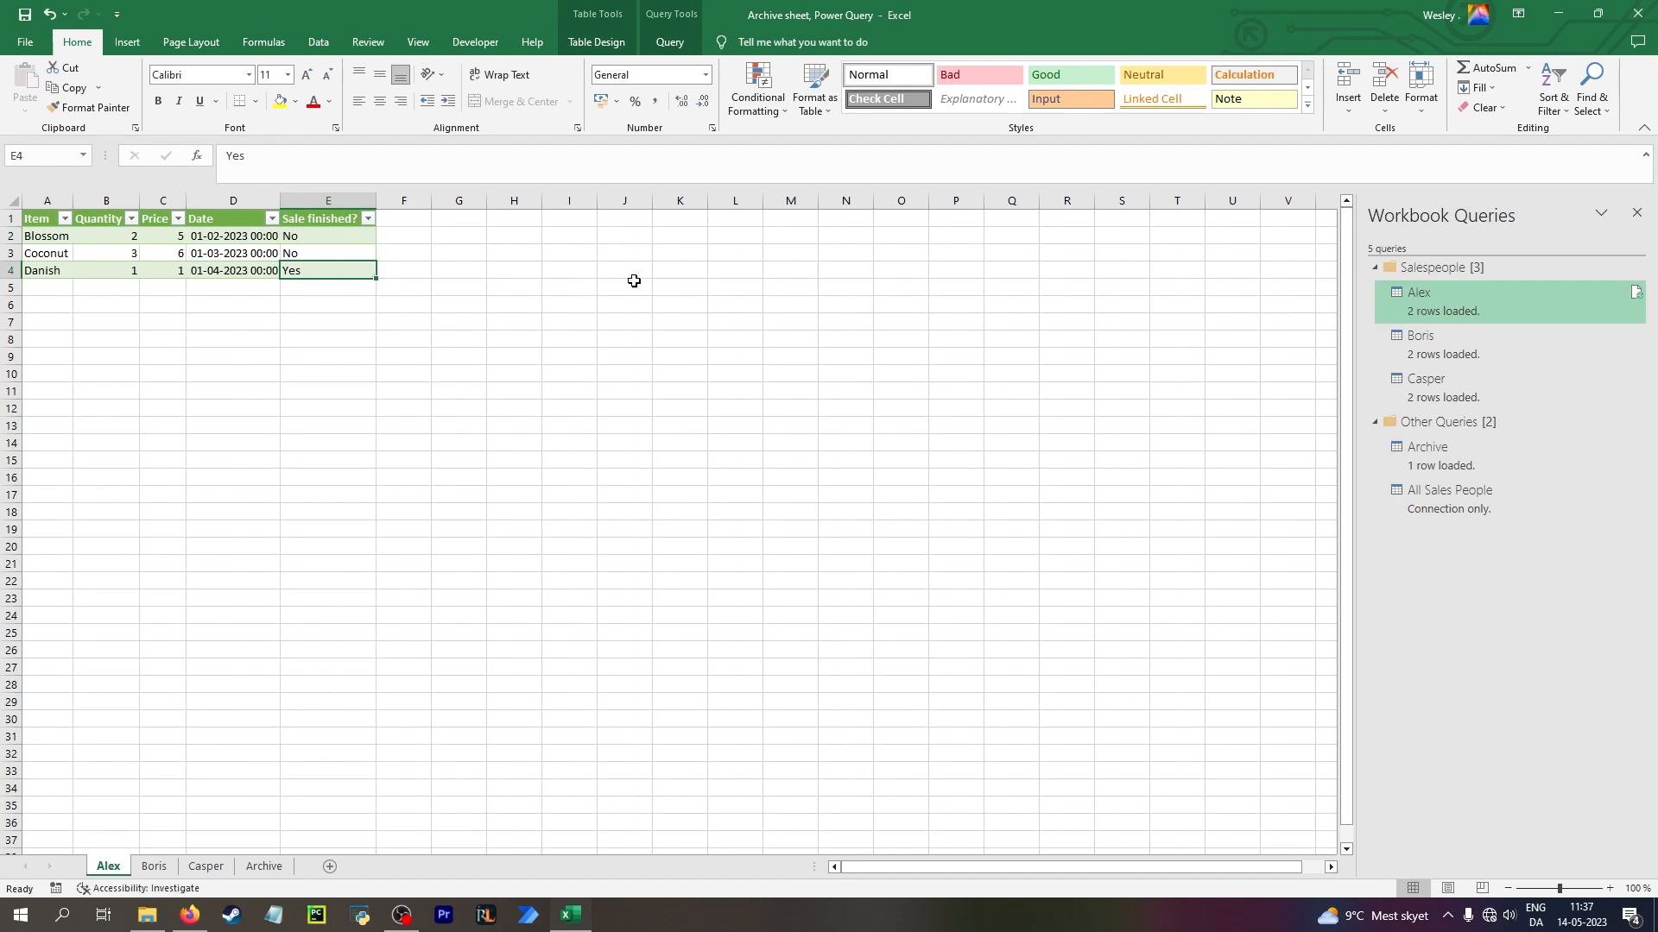
right_click(347, 269)
left_click(419, 440)
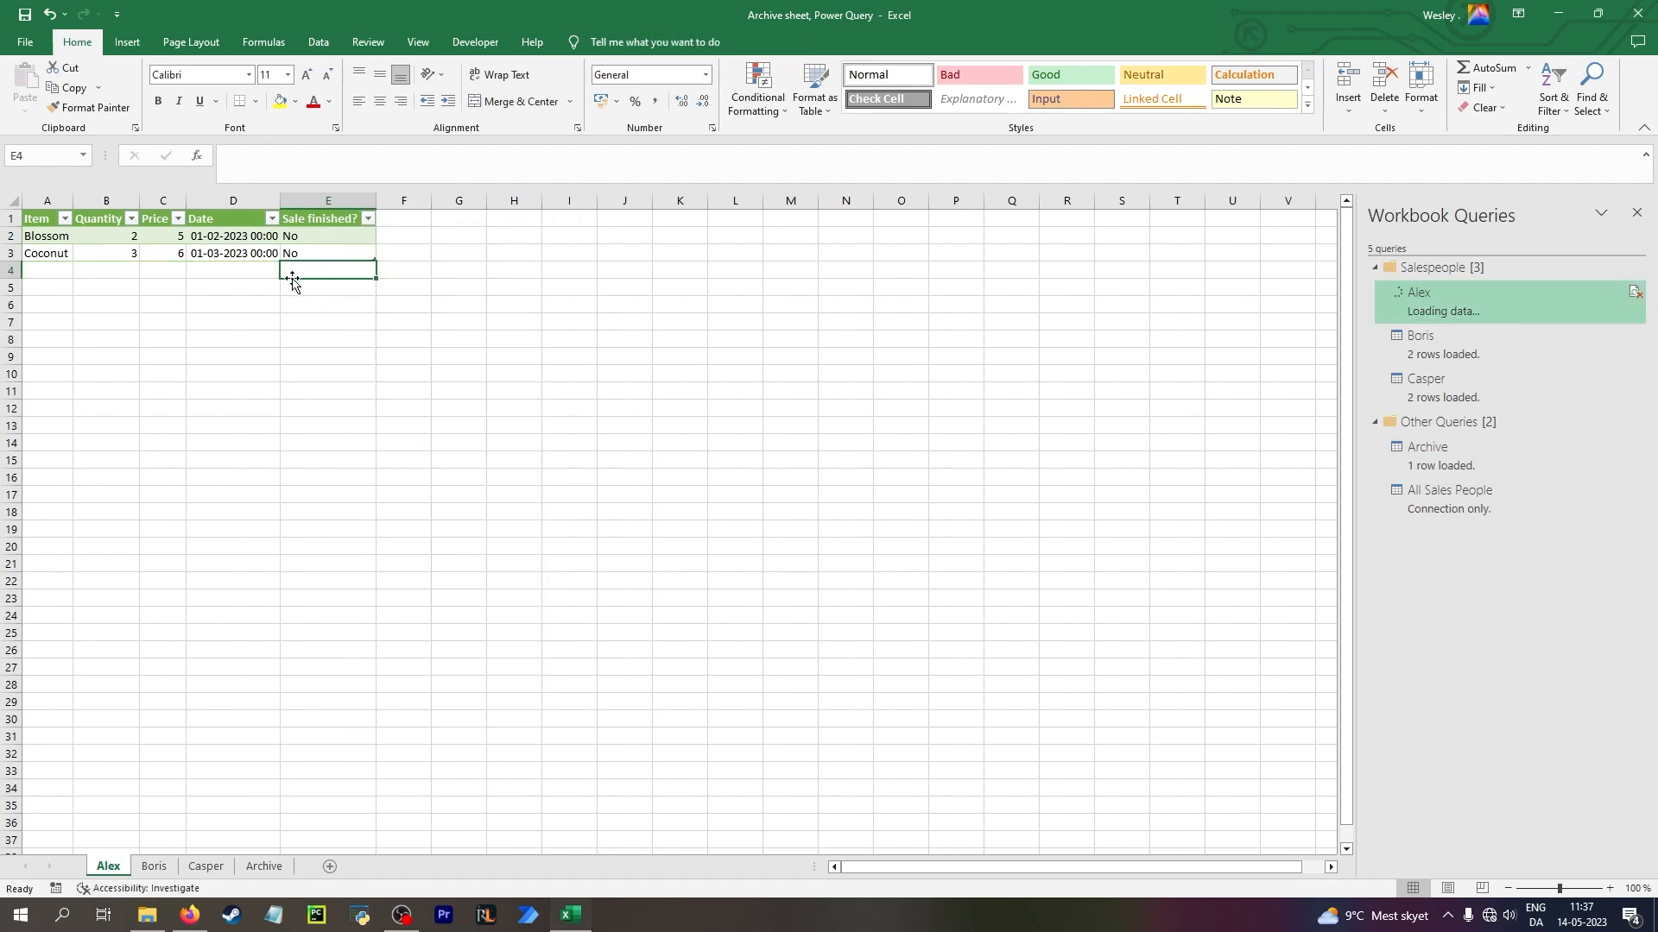
left_click(290, 870)
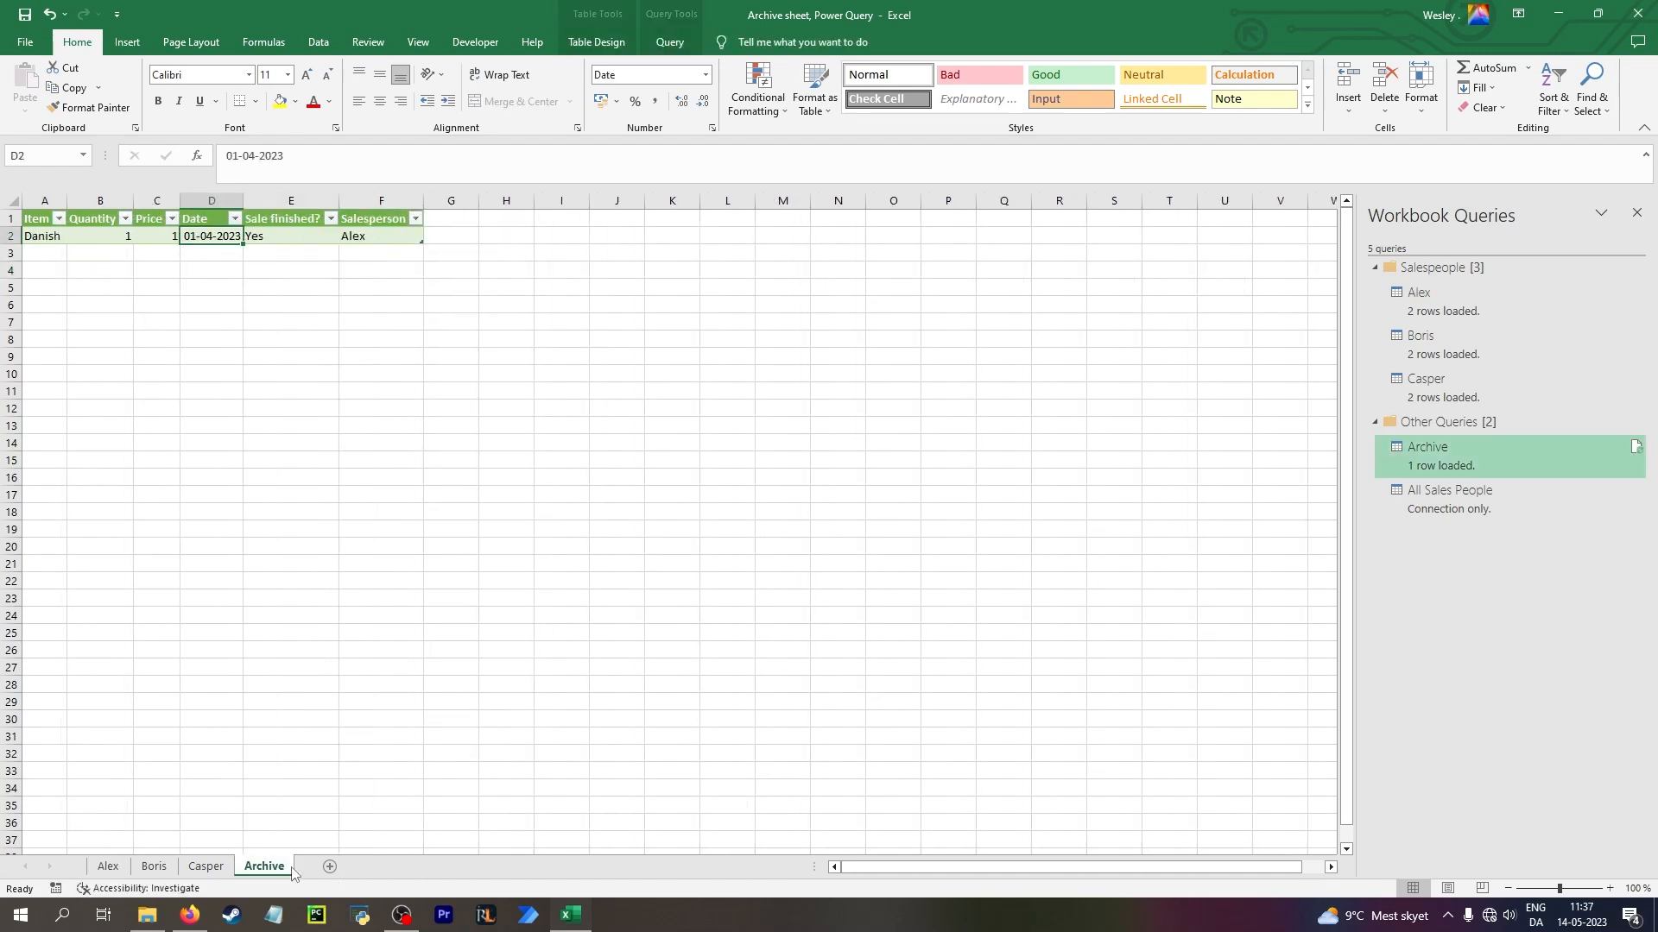
Refresh the query table on the Archive sheet again
right_click(289, 236)
left_click(384, 410)
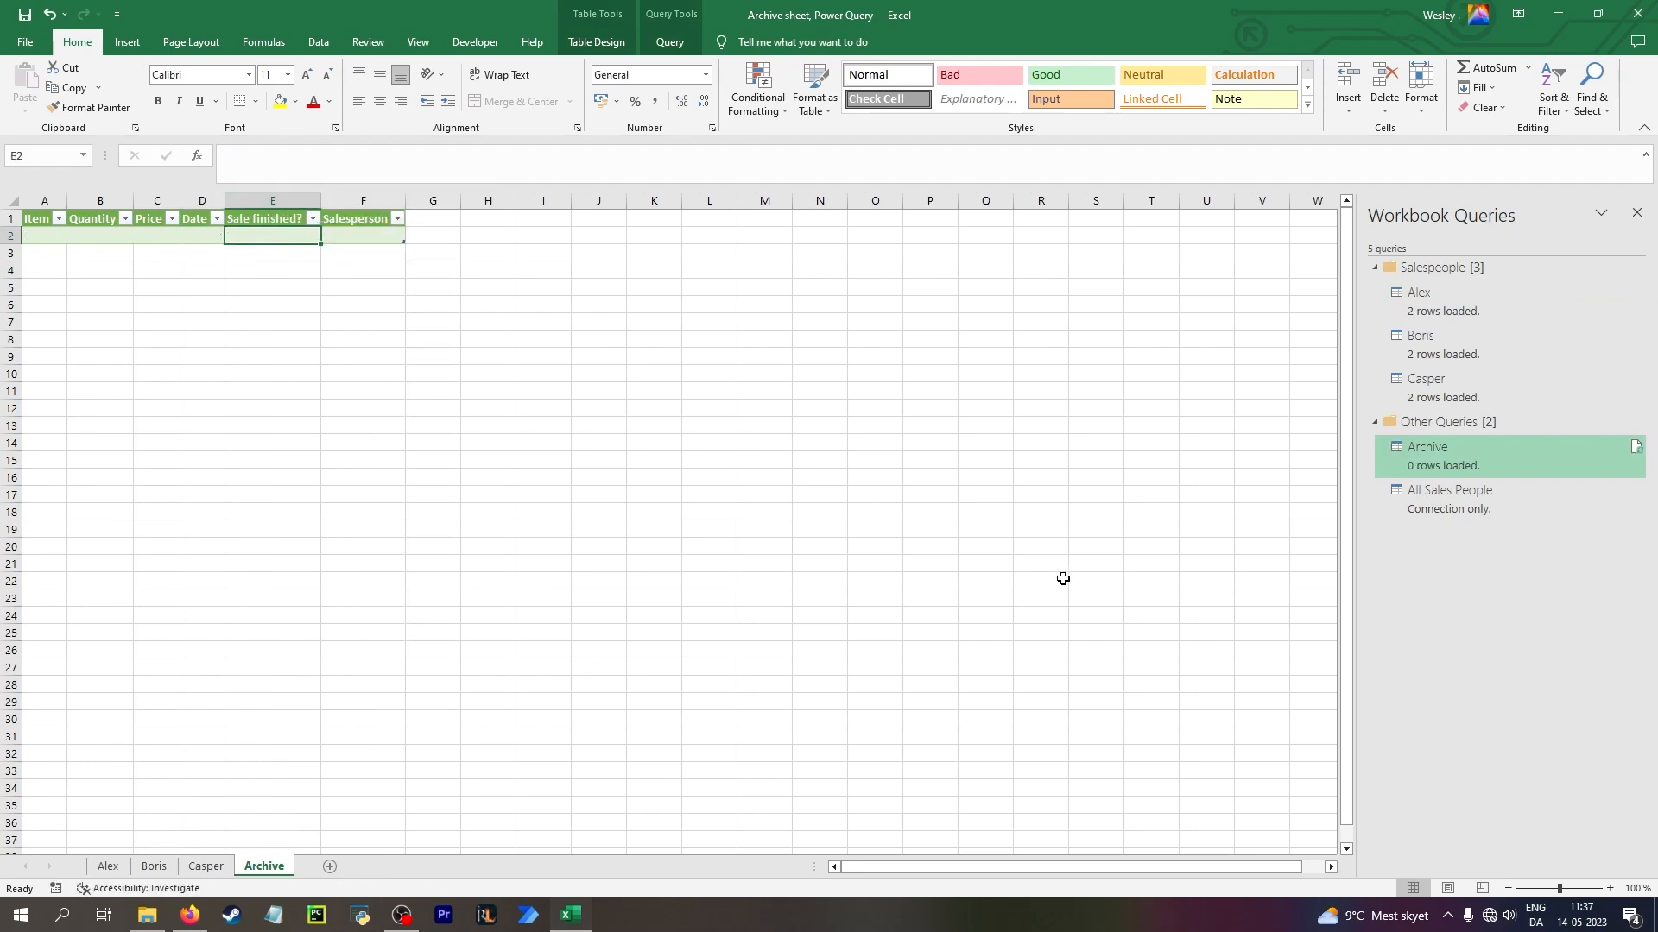
mouse_move(1487, 468)
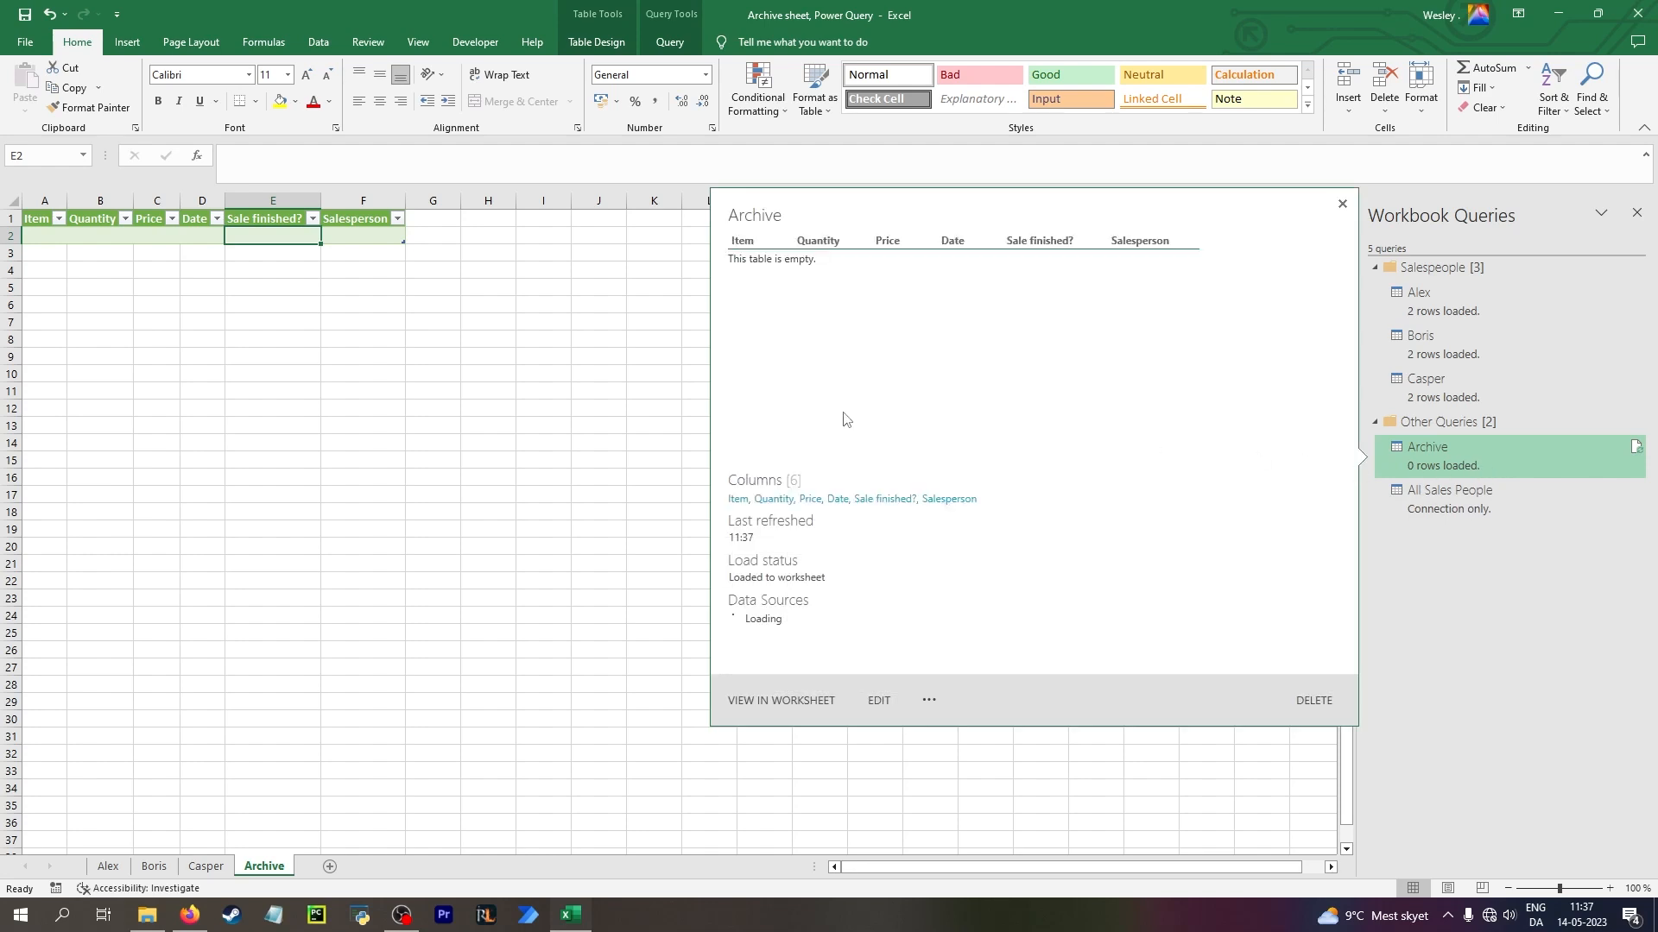
right_click(1494, 457)
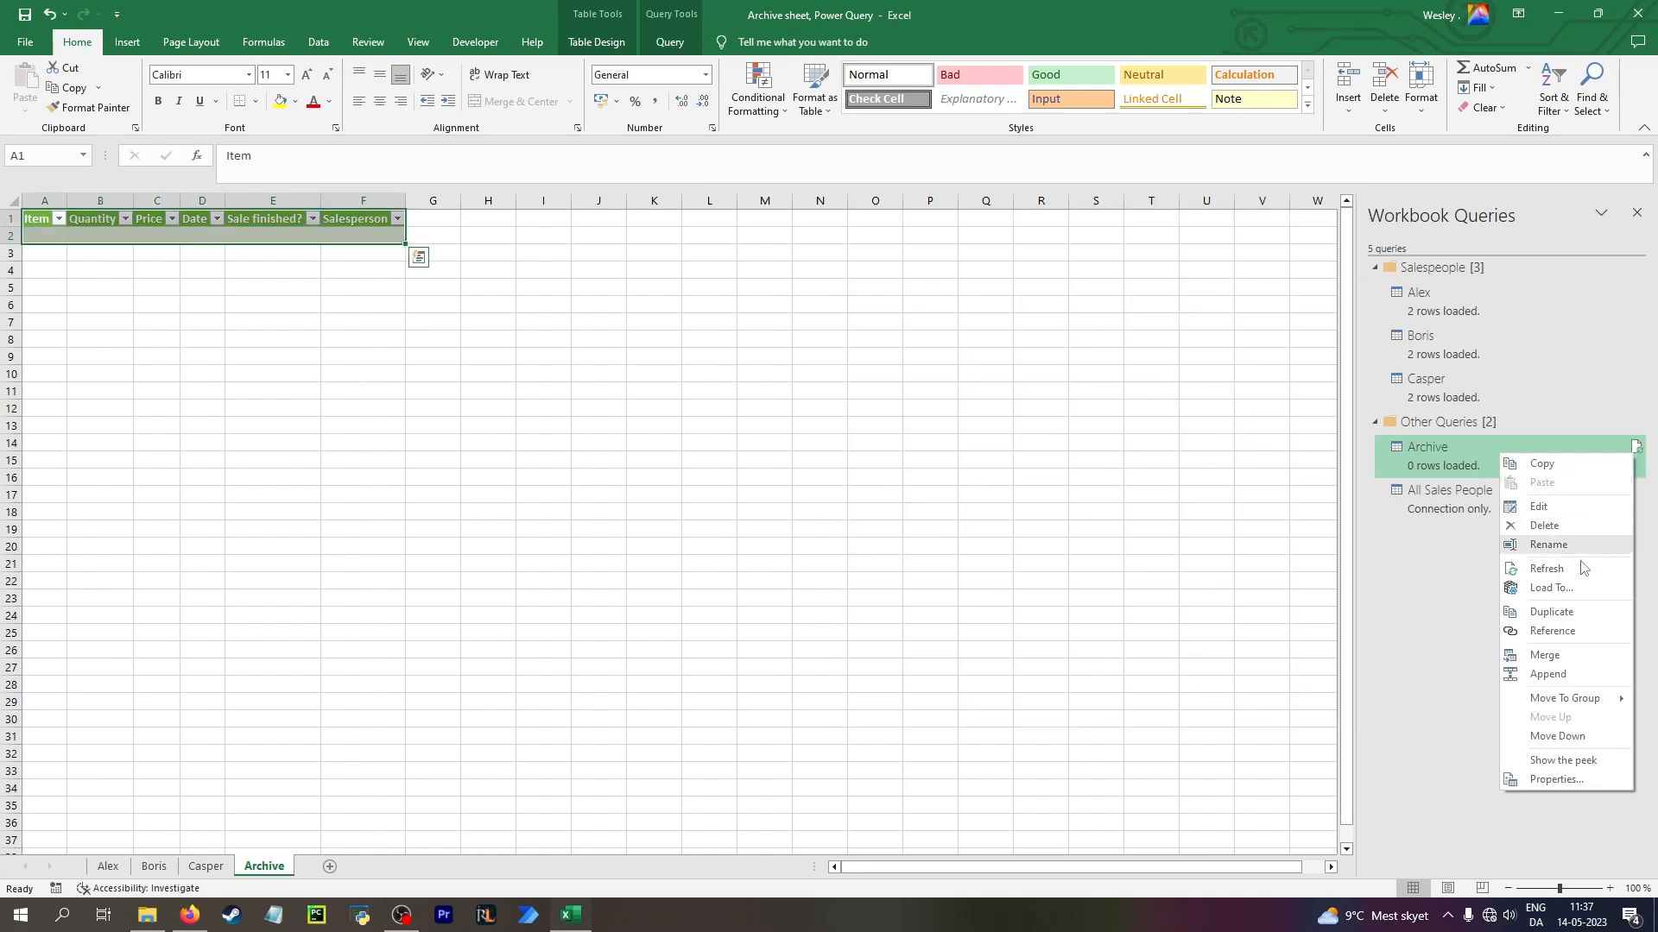
left_click(1478, 292)
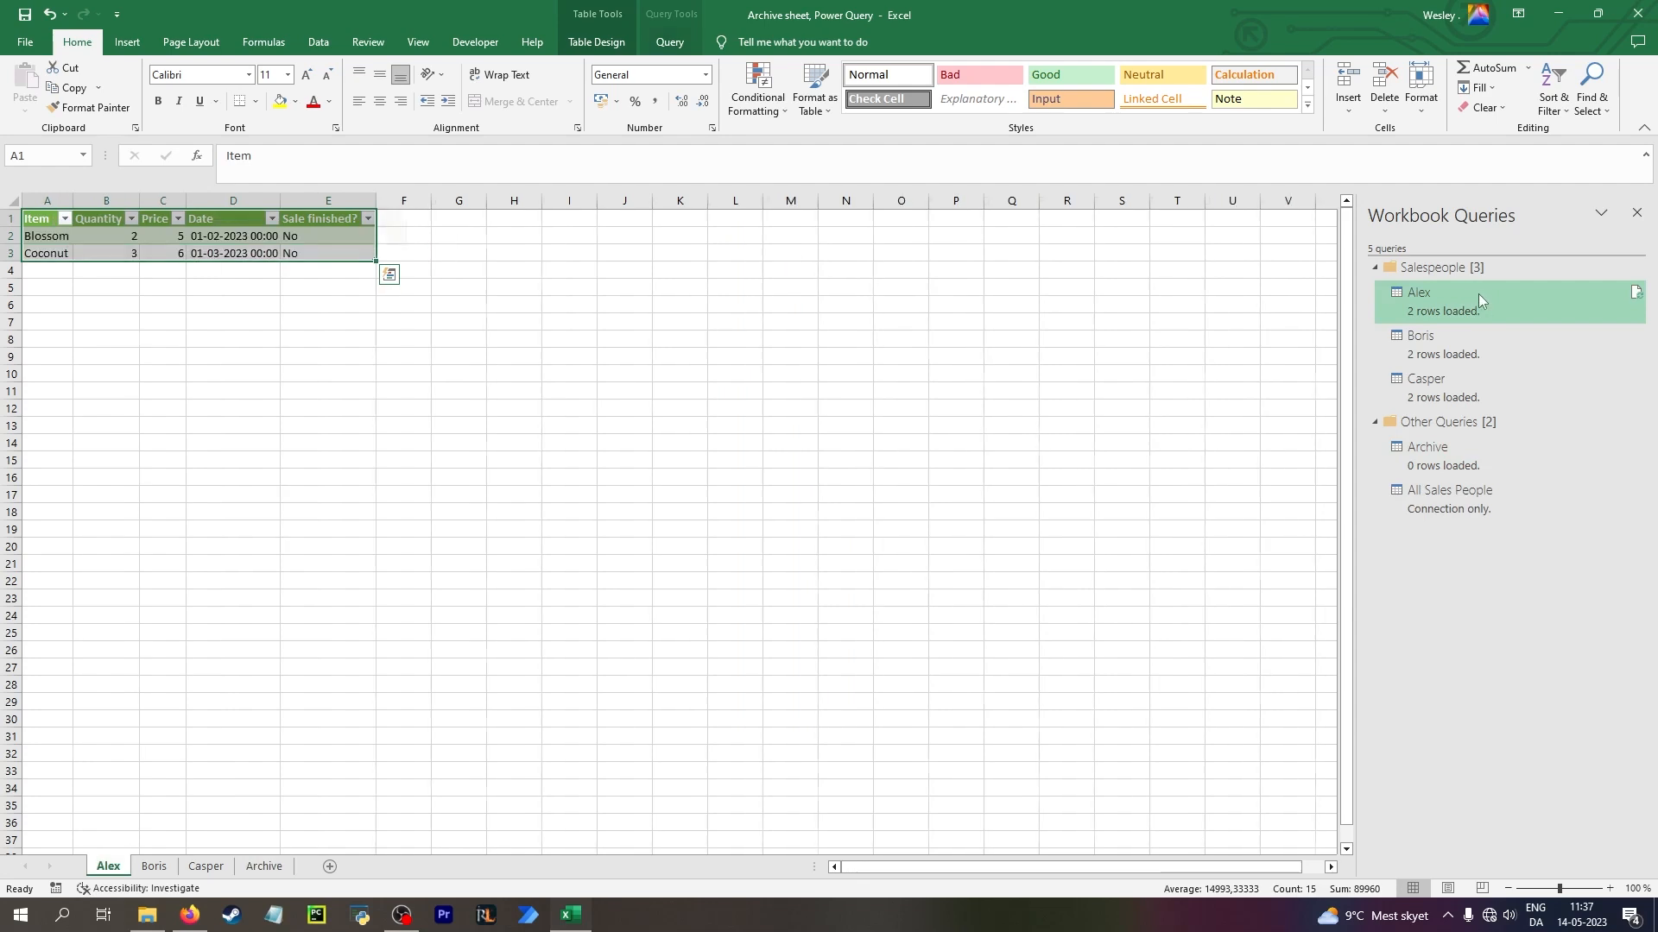
left_click(1485, 382, "shift")
right_click(1488, 381)
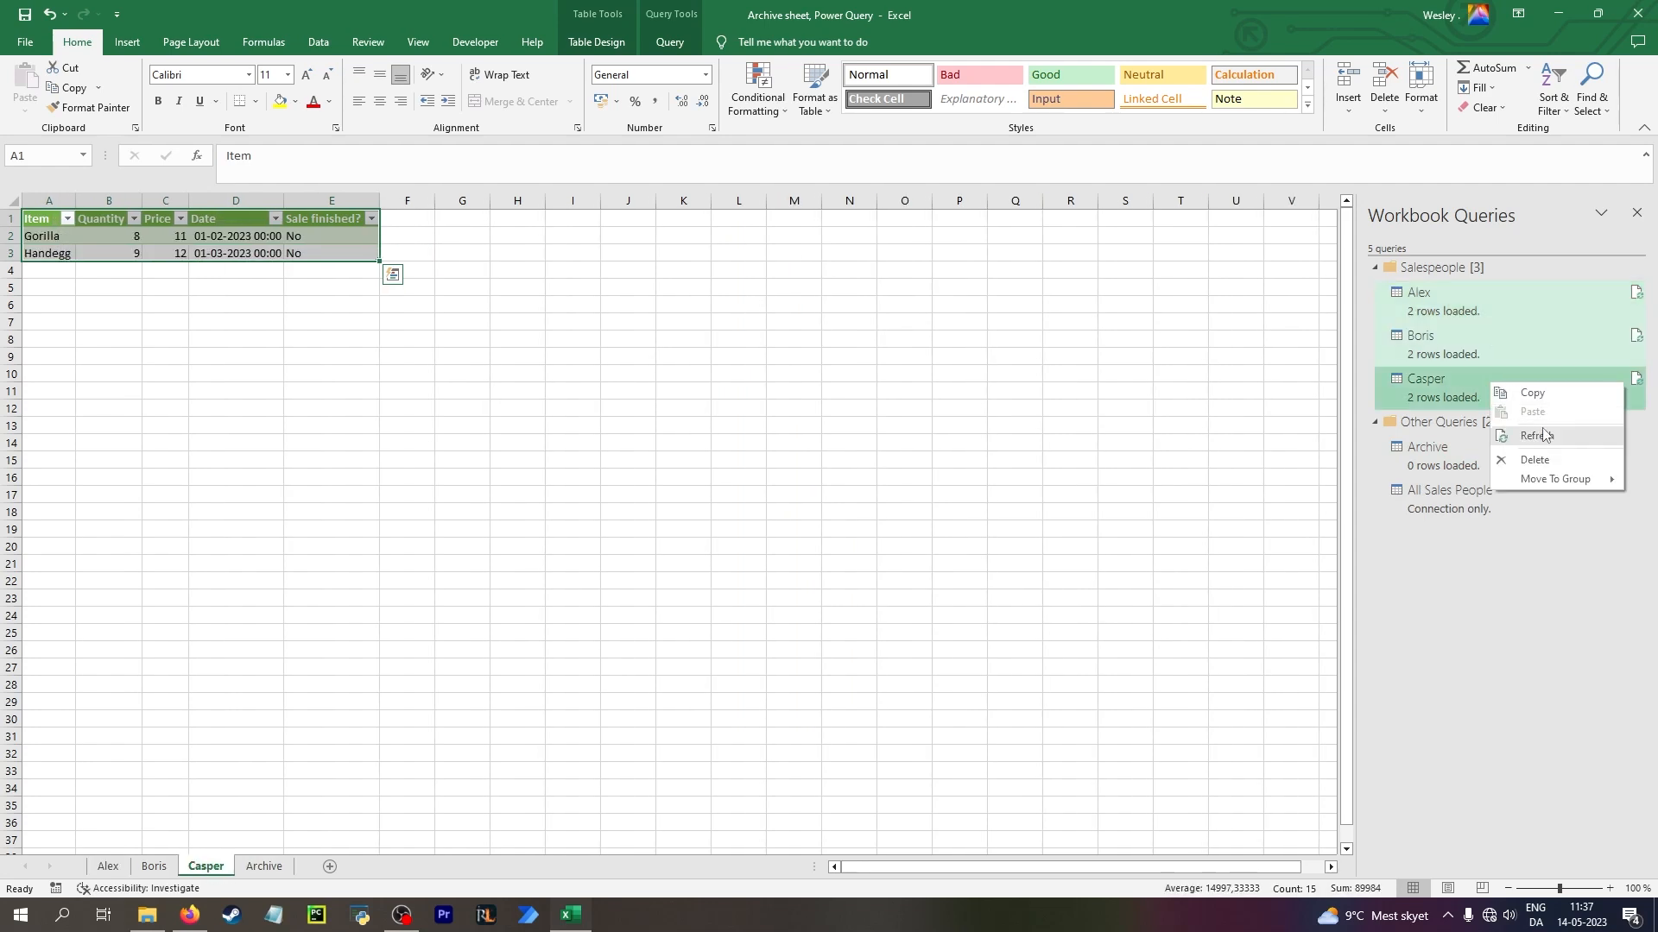
key("Escape")
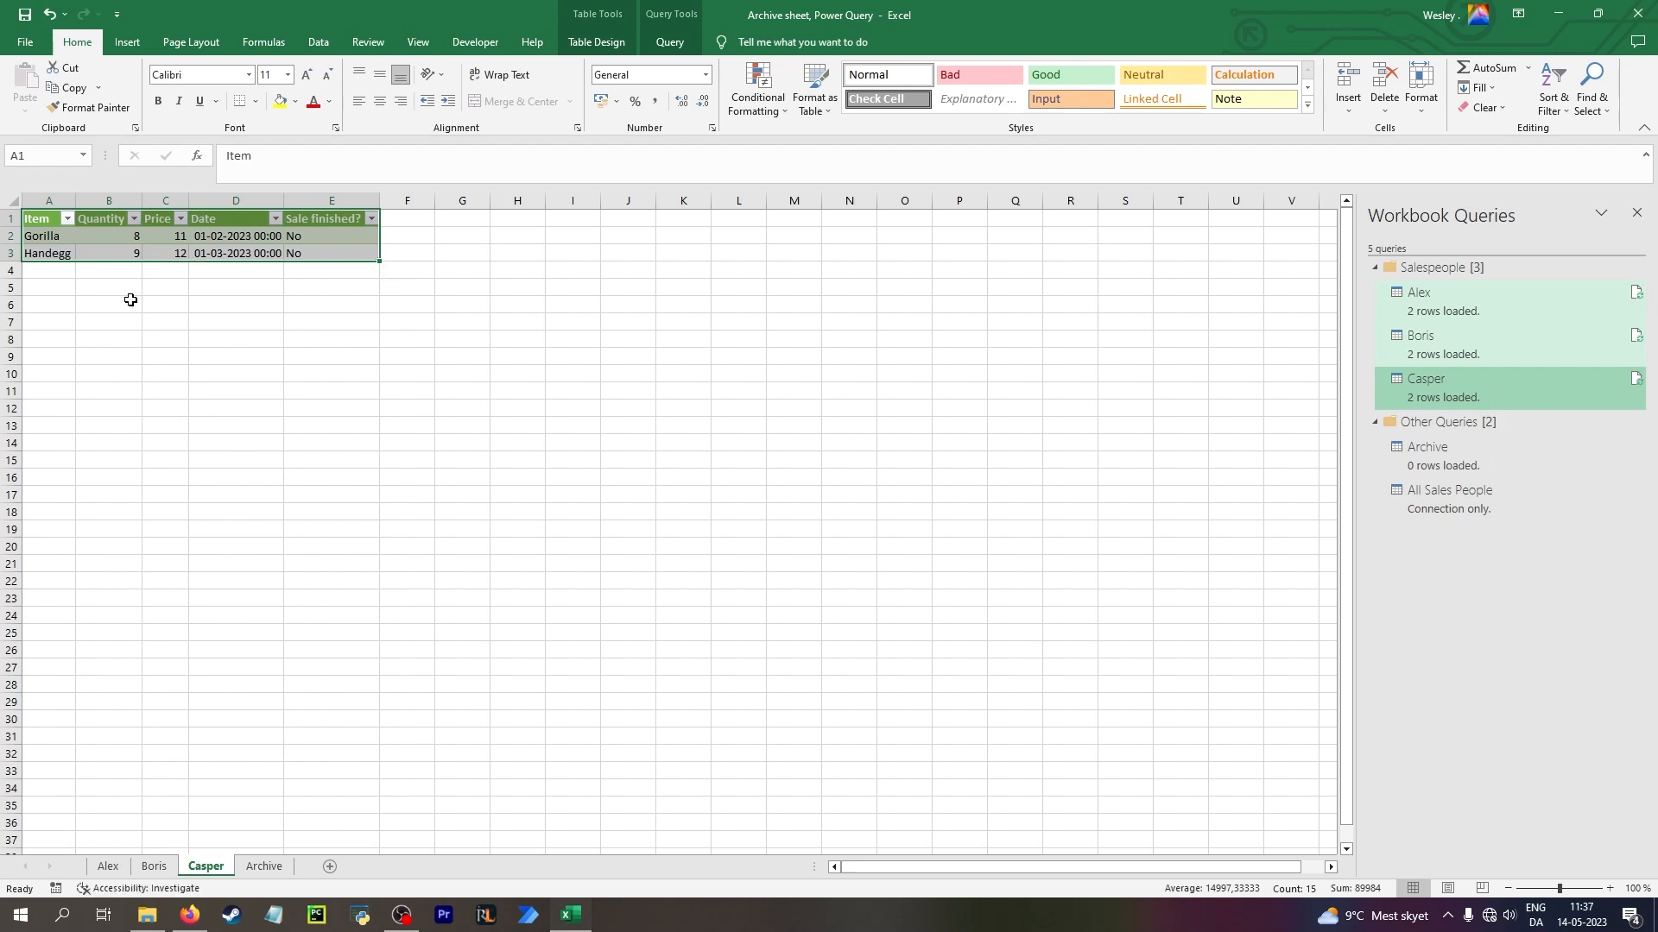
left_click(106, 253)
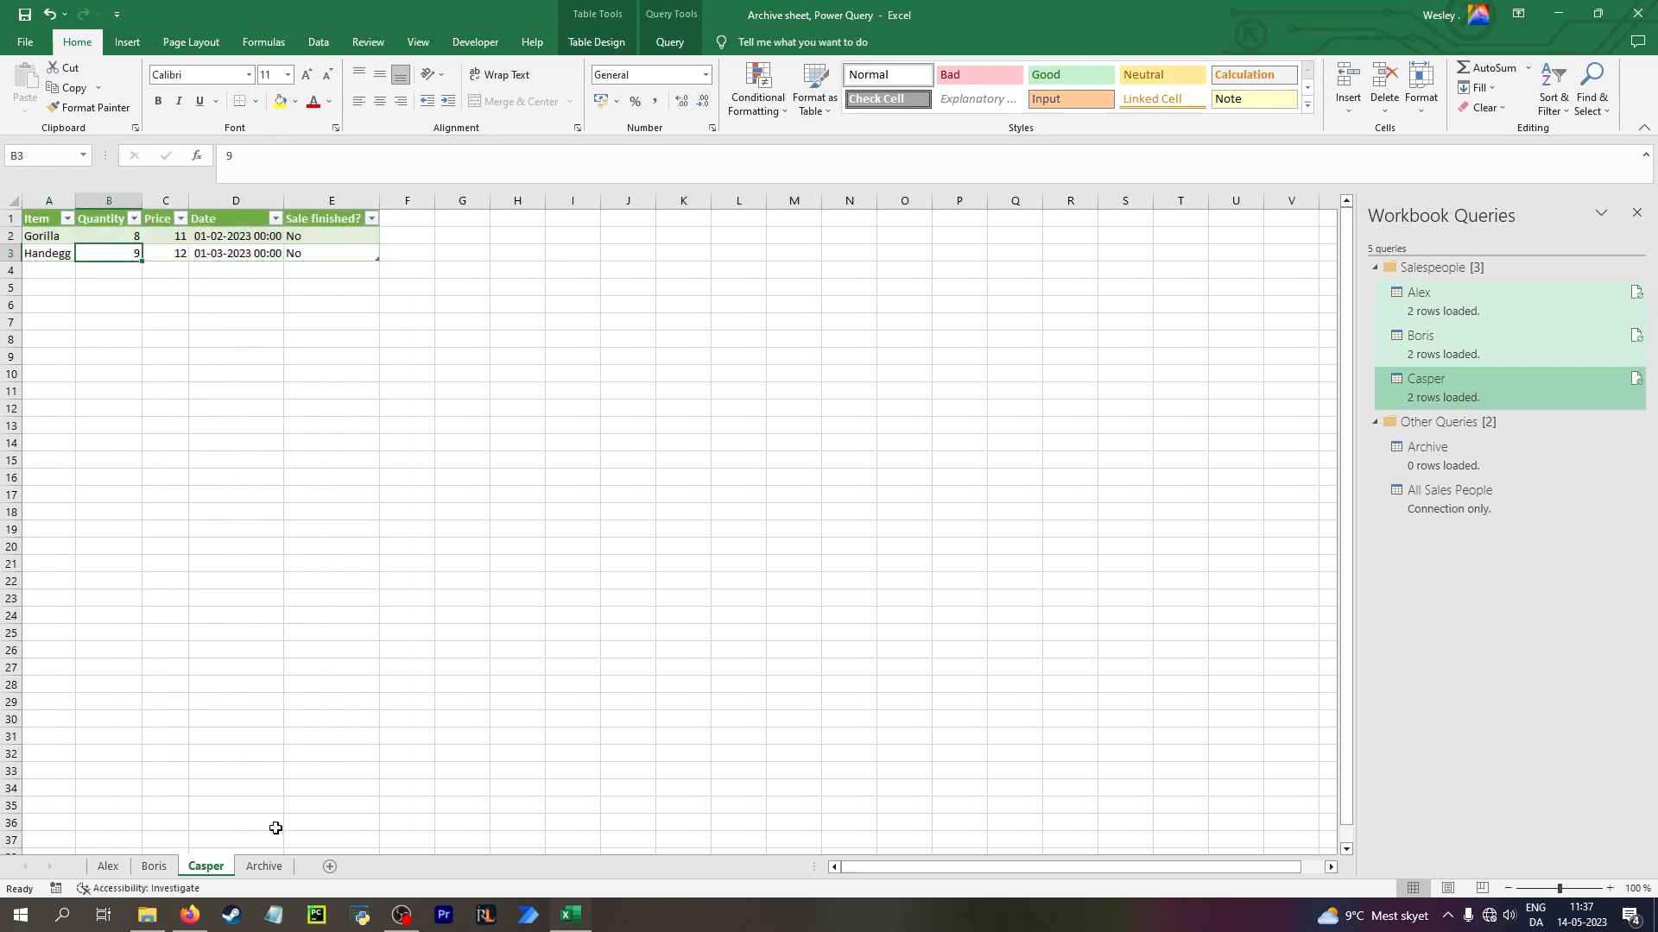
Set up copying the Archive sheet to a new workbook with Create a copy enabled, and cancel it
left_click(263, 866)
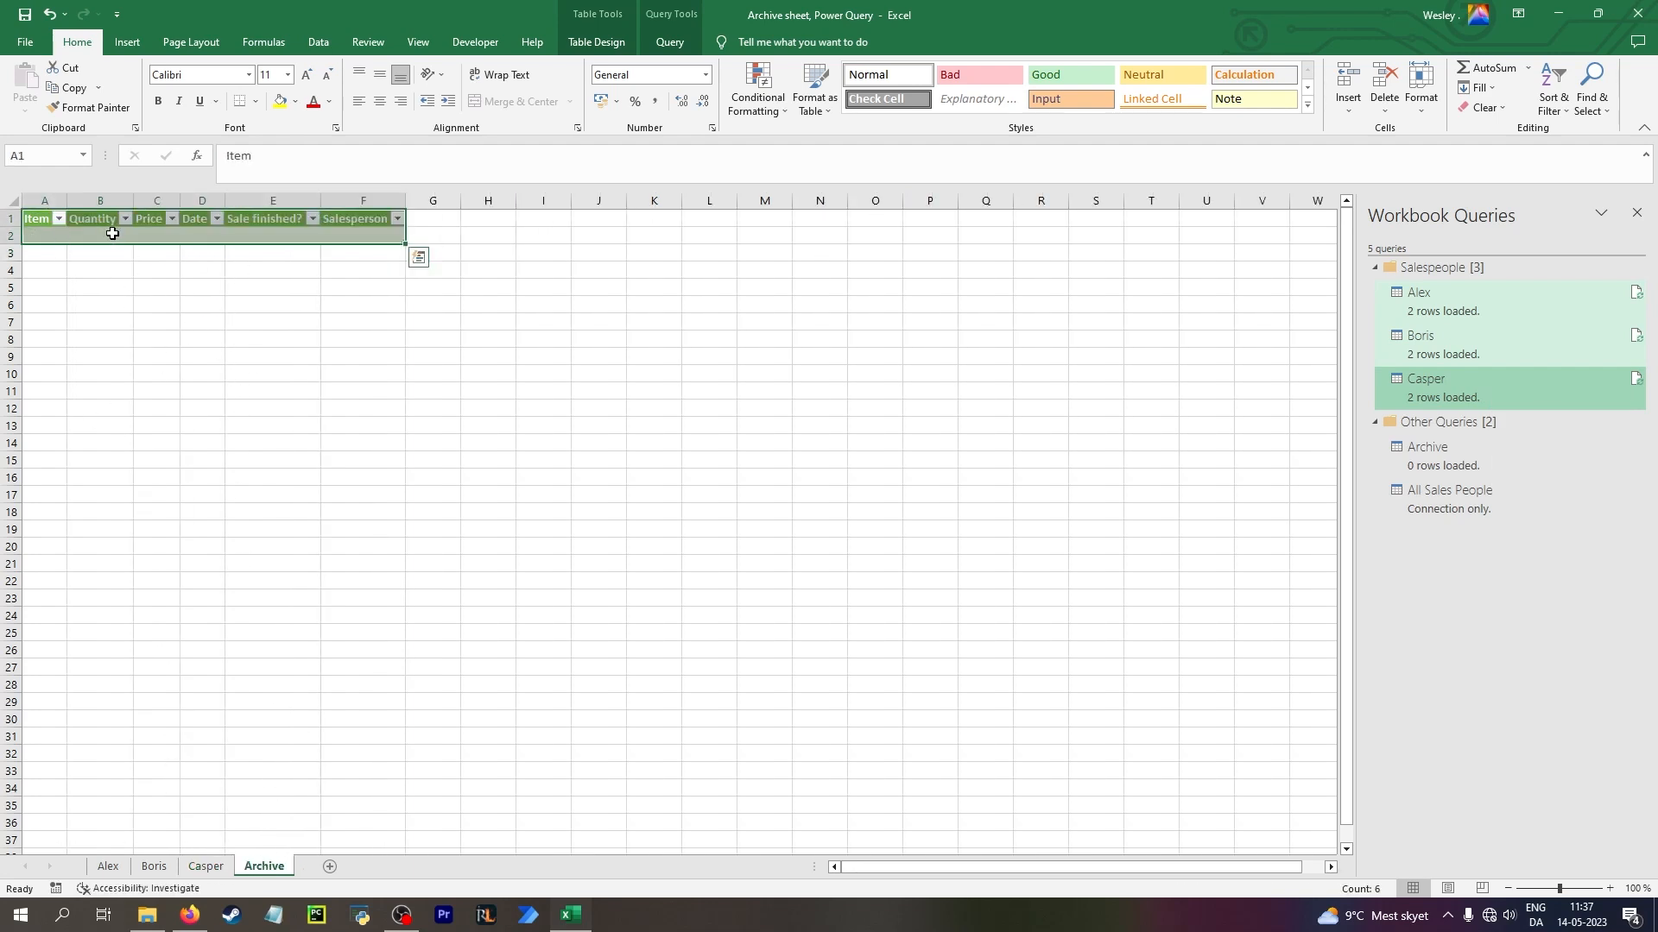
right_click(251, 874)
left_click(315, 728)
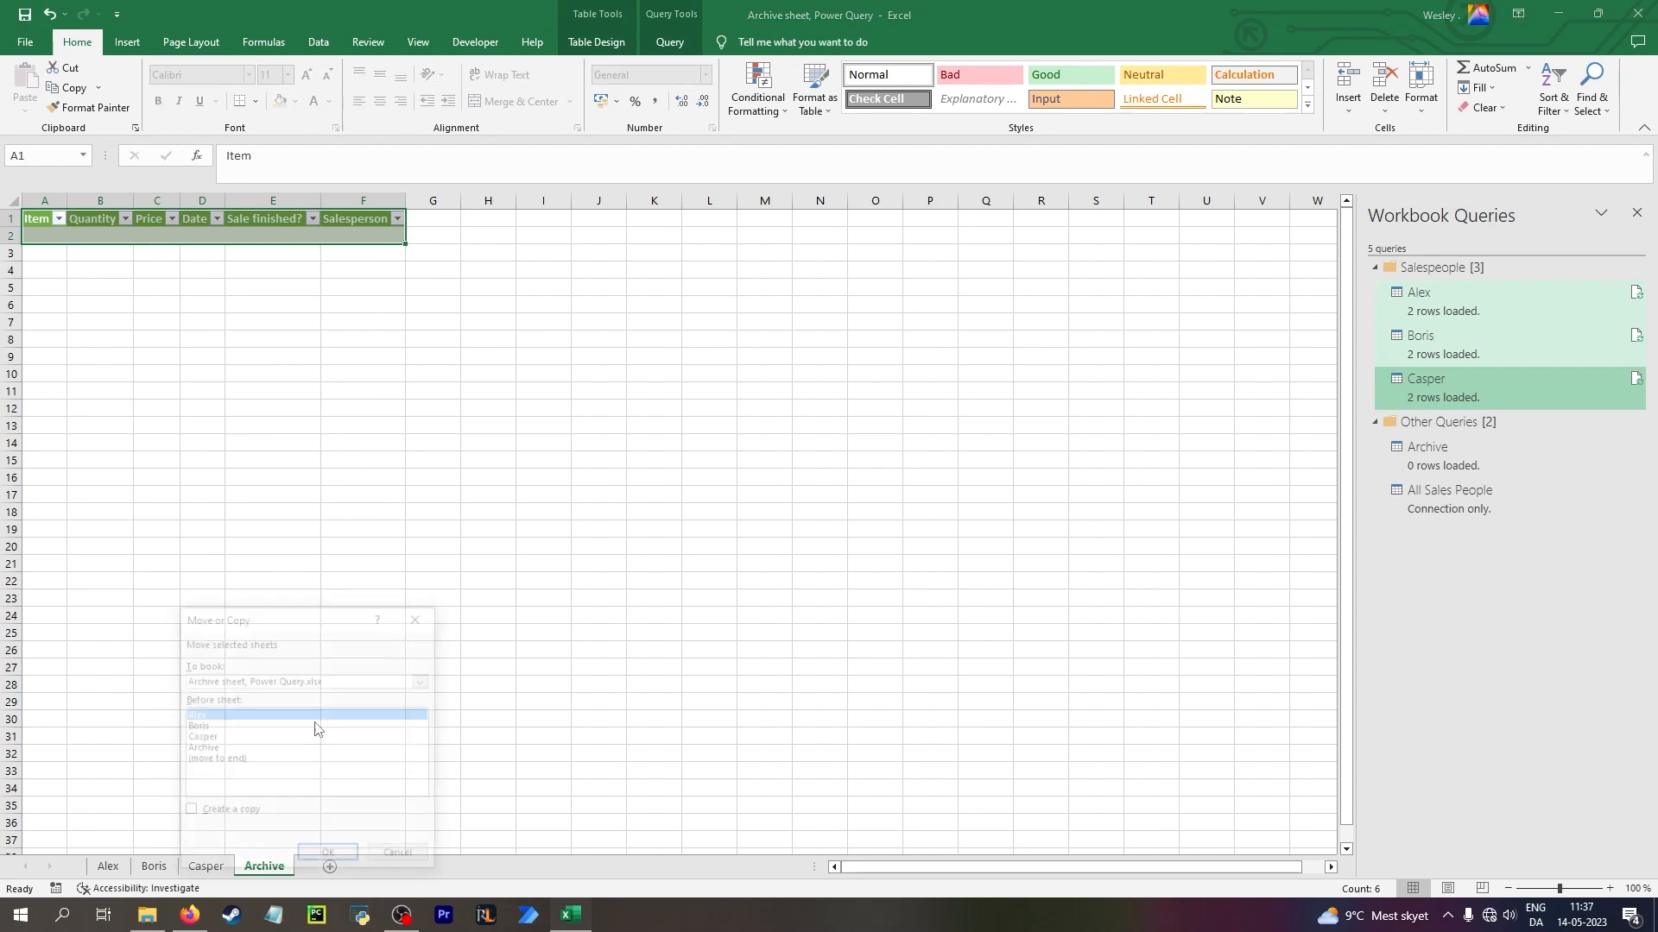
left_click(424, 681)
left_click(250, 694)
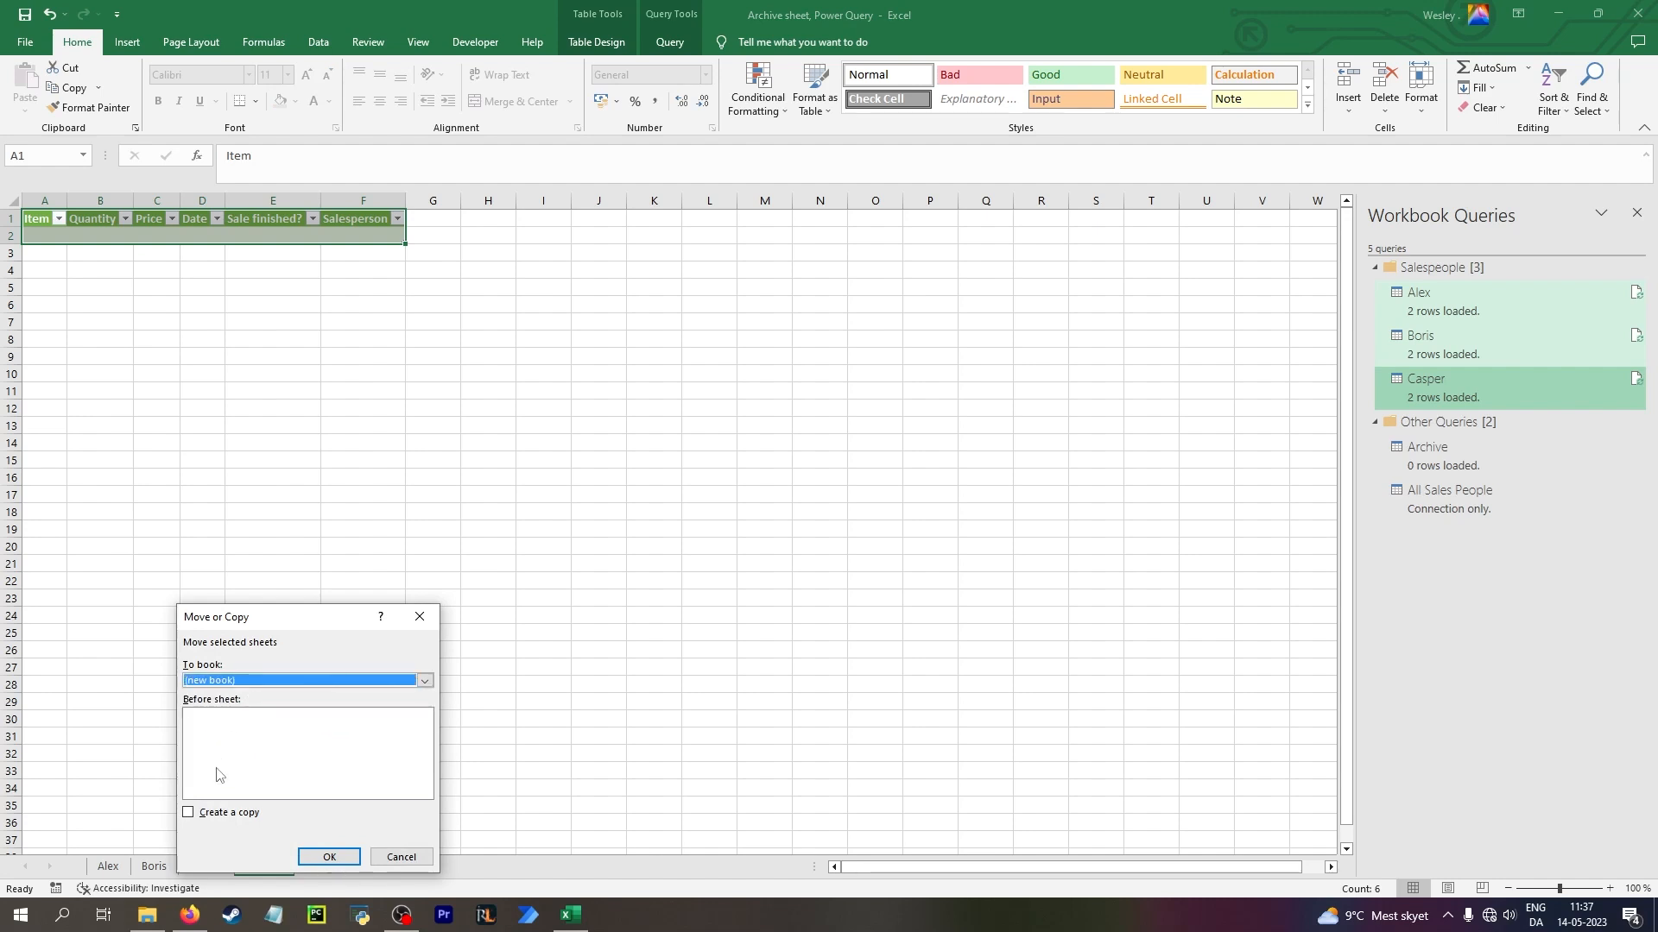
left_click(217, 813)
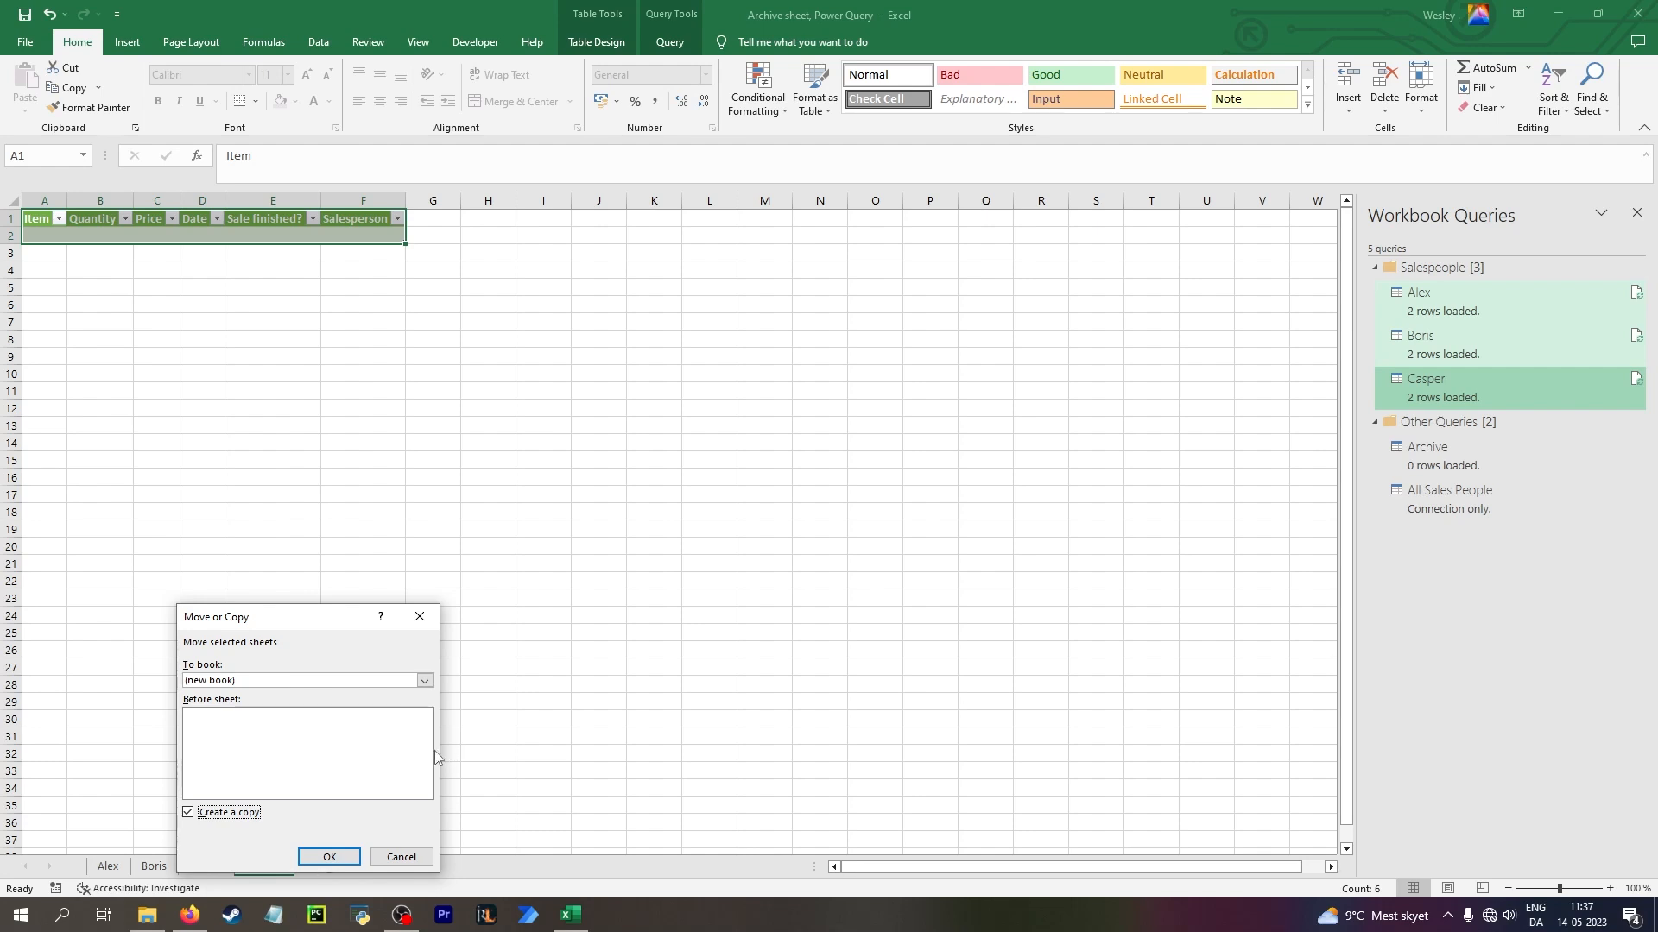
left_click(401, 856)
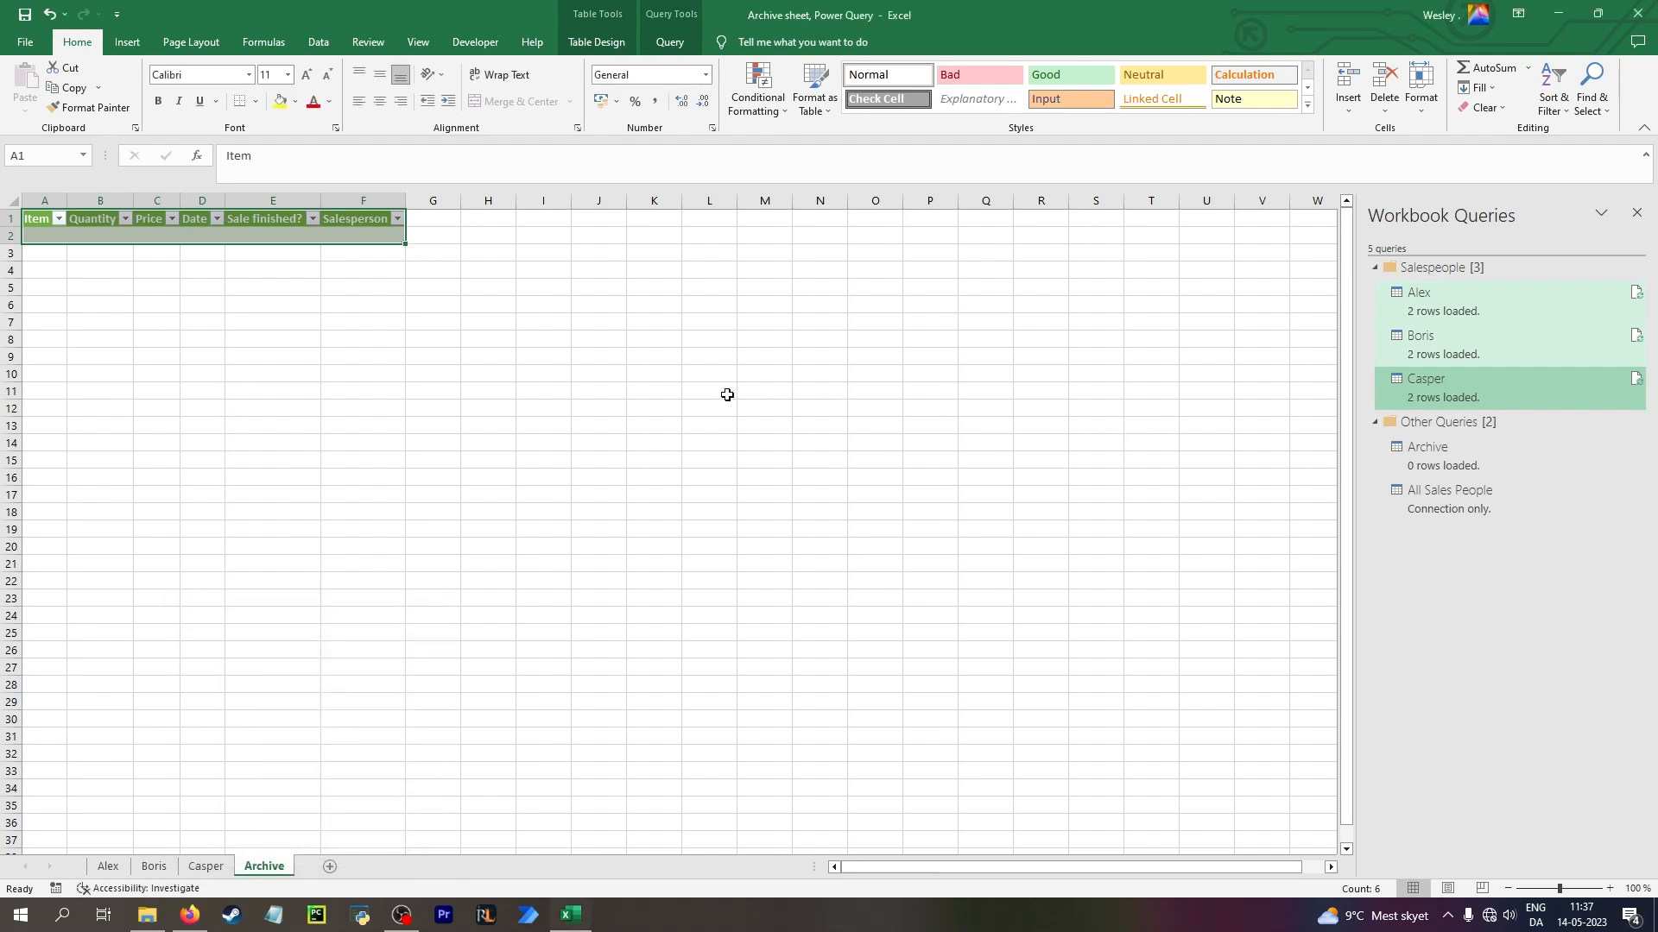